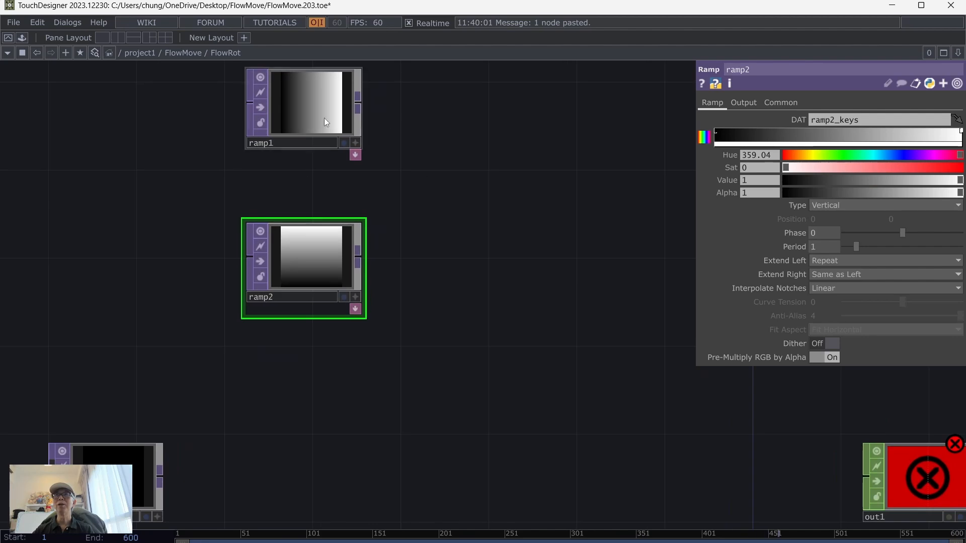
Move the ramp2 node closer beneath ramp1 in the FlowRot network
{"action": "left_click_drag", "start_coordinate": [315, 108], "coordinate": [315, 128]}
{"action": "scroll", "coordinate": [448, 245], "scroll_direction": "down", "scroll_amount": 3}
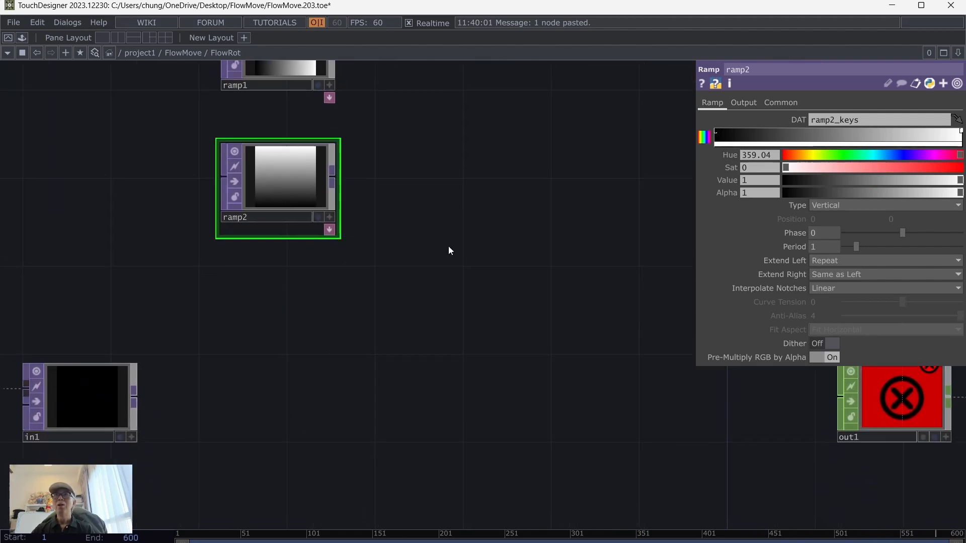
{"action": "left_click", "coordinate": [333, 119]}
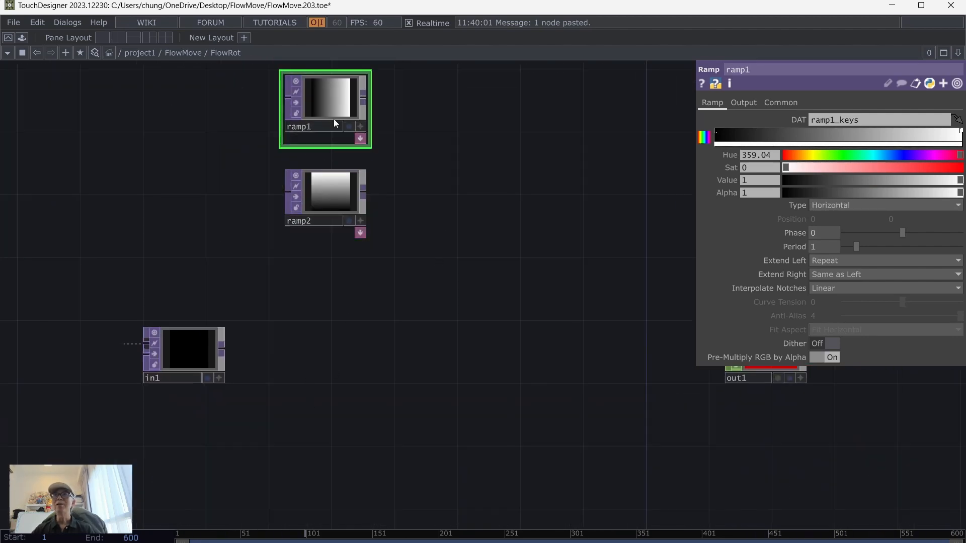
{"action": "left_click", "coordinate": [331, 201]}
{"action": "left_click", "coordinate": [200, 345]}
{"action": "left_click_drag", "start_coordinate": [223, 322], "coordinate": [224, 313]}
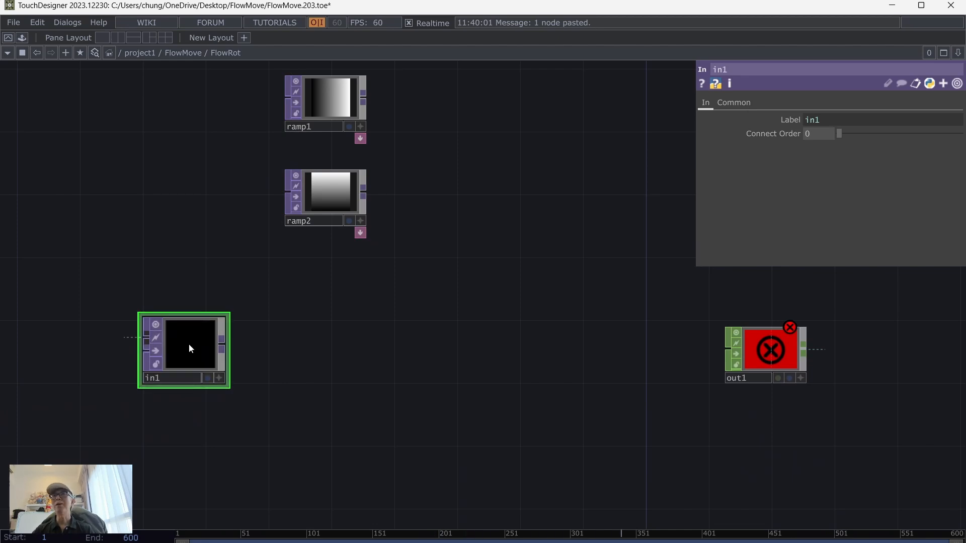
{"action": "mouse_move", "coordinate": [325, 184]}
{"action": "left_mouse_down"}
{"action": "mouse_move", "coordinate": [319, 171]}
{"action": "mouse_move", "coordinate": [334, 171]}
{"action": "left_mouse_up"}
Add an Info CHOP beside in1 and set in1 as its operator to inspect its channels
{"action": "key", "text": "Tab"}
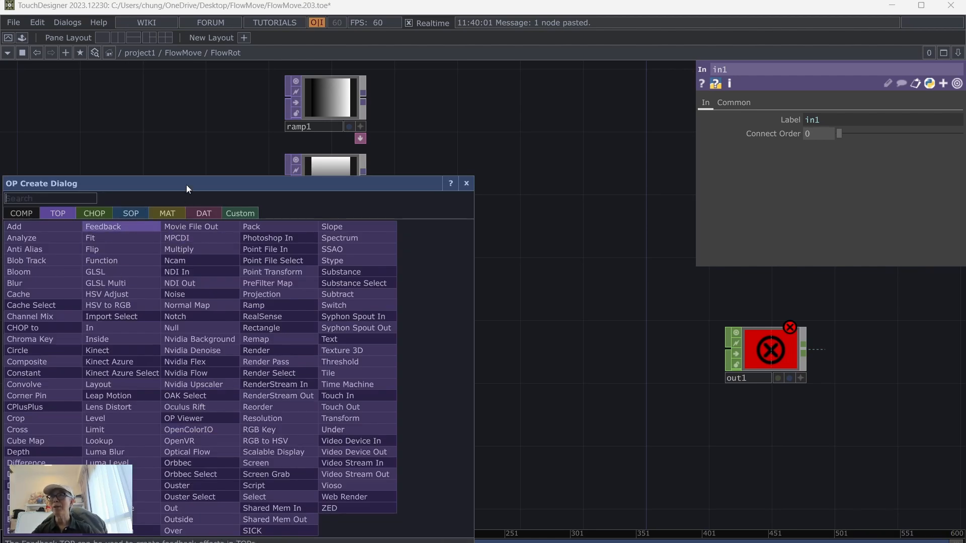
{"action": "left_click", "coordinate": [102, 213]}
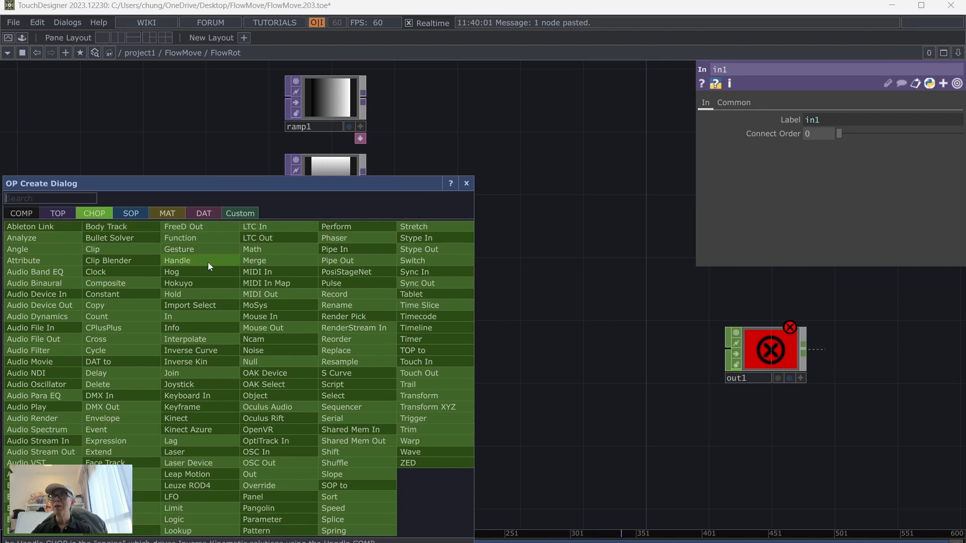
{"action": "left_click", "coordinate": [185, 327]}
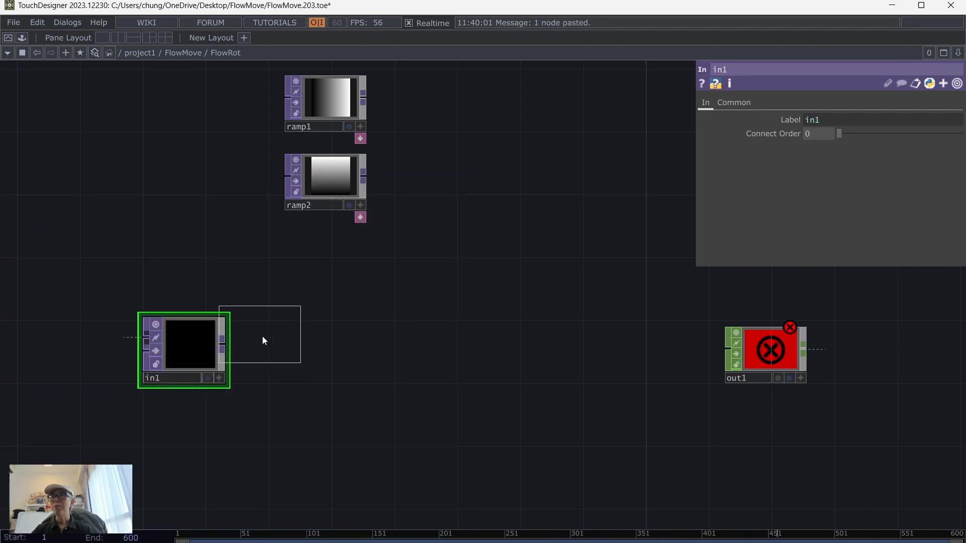
{"action": "left_click", "coordinate": [300, 358]}
{"action": "left_click_drag", "start_coordinate": [222, 349], "coordinate": [292, 346]}
{"action": "scroll", "coordinate": [355, 342], "scroll_direction": "up", "scroll_amount": 5}
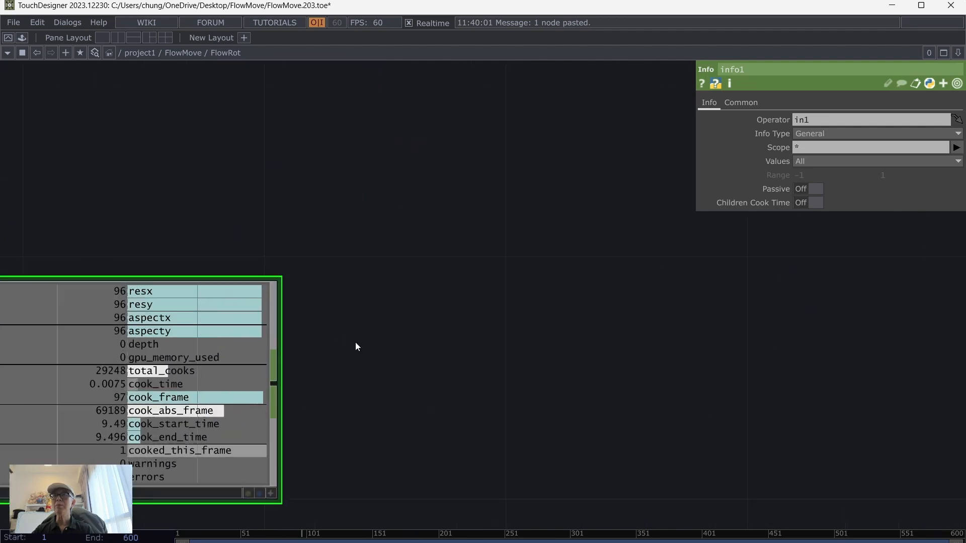
{"action": "left_click_drag", "start_coordinate": [375, 415], "coordinate": [546, 322]}
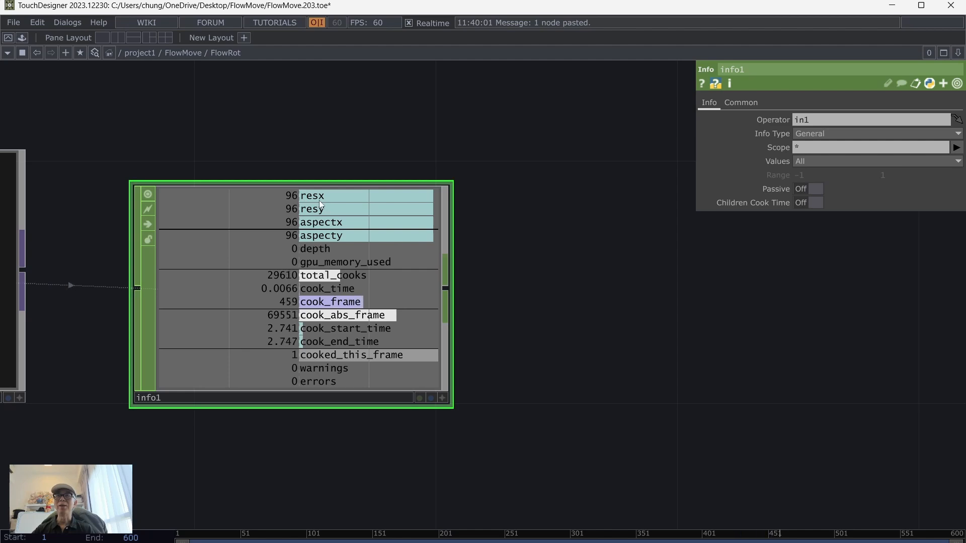
Append a Select CHOP to the output of info1
{"action": "scroll", "coordinate": [318, 205], "scroll_direction": "down", "scroll_amount": 5}
{"action": "key", "text": "h"}
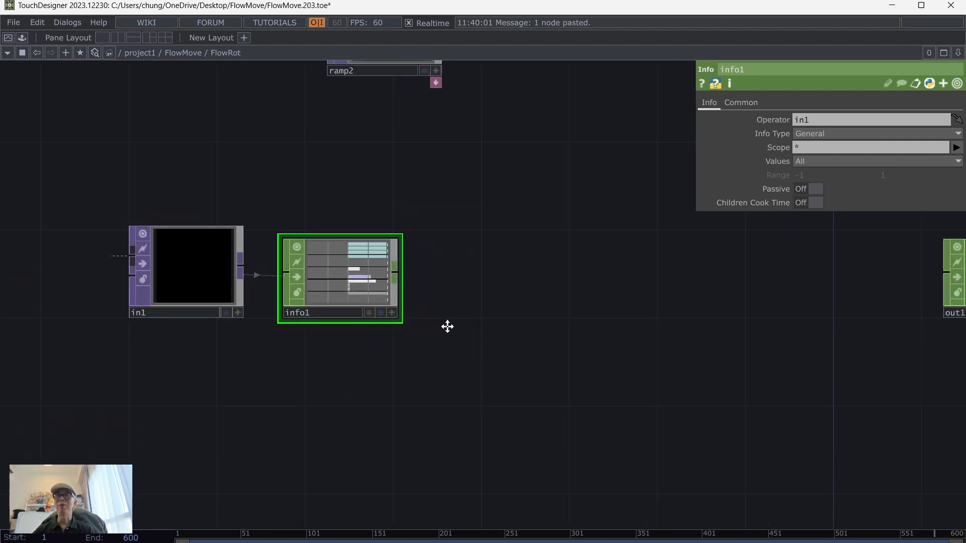
{"action": "right_click", "coordinate": [306, 304]}
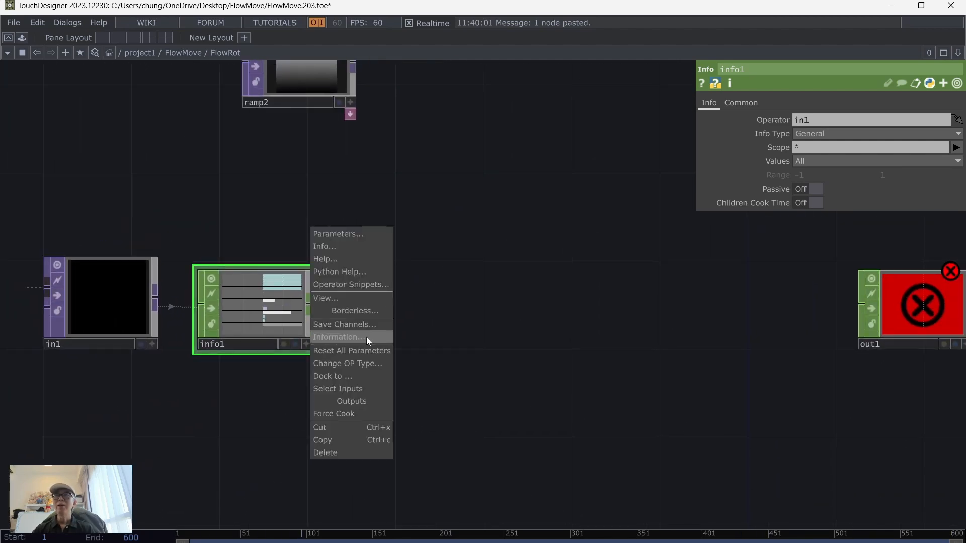
{"action": "left_click", "coordinate": [495, 336]}
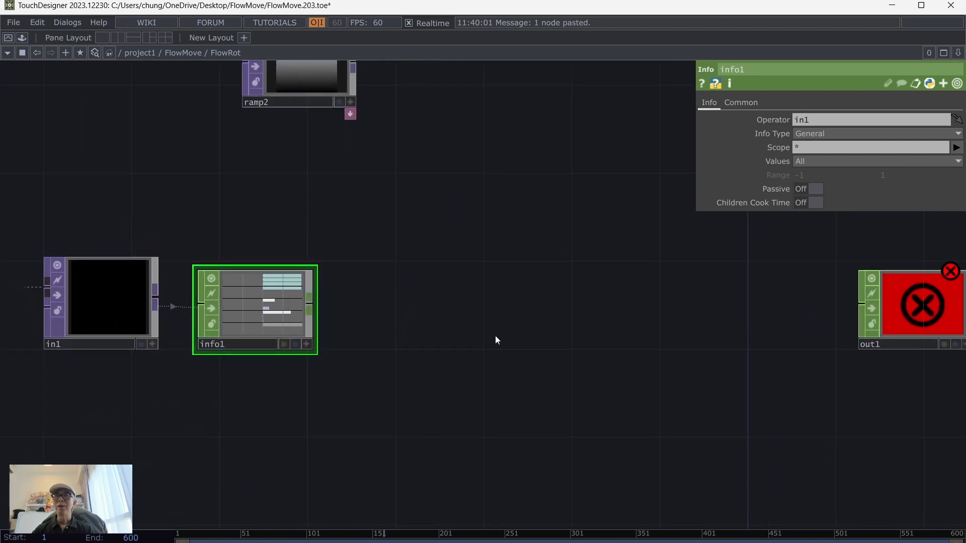
{"action": "right_click", "coordinate": [314, 304]}
{"action": "left_click", "coordinate": [421, 326]}
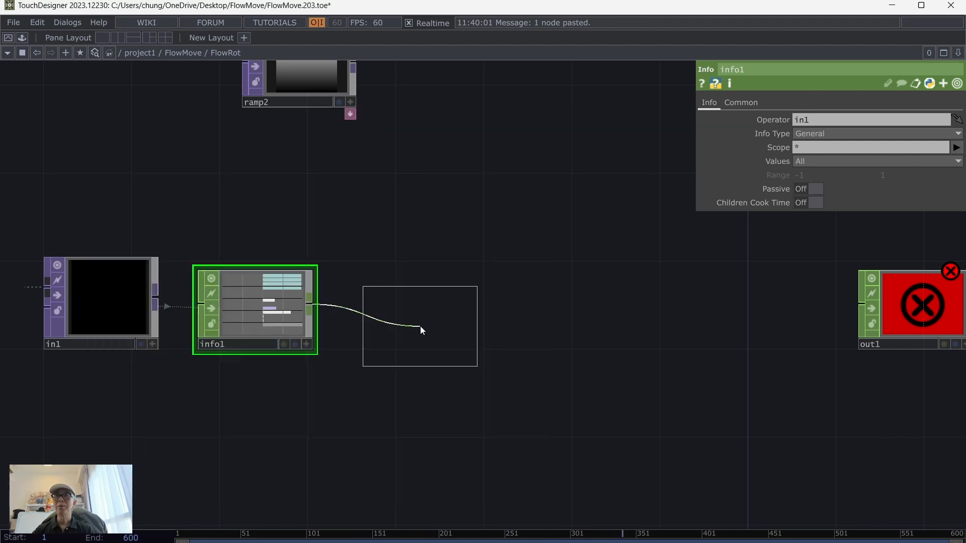
{"action": "left_click", "coordinate": [390, 306]}
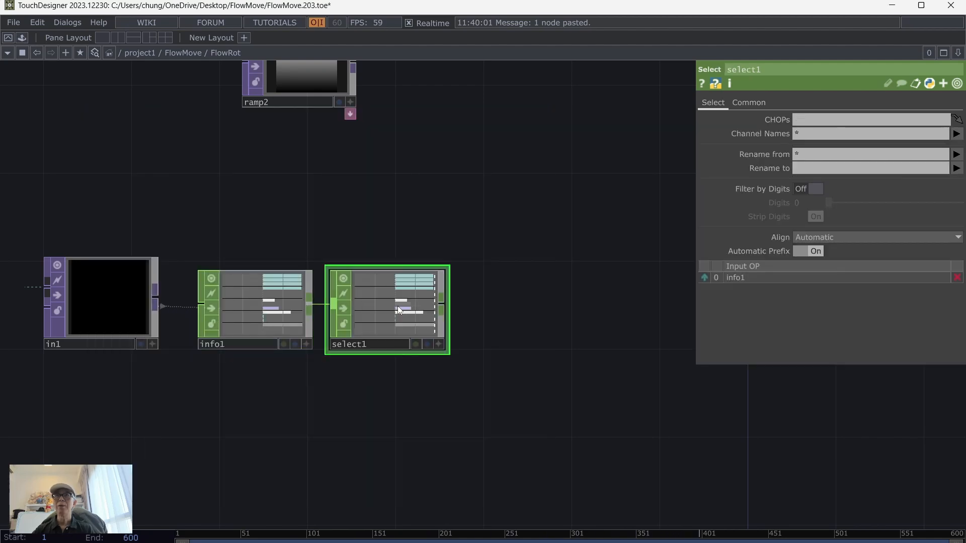
Set select1's channel names to resx and resy
{"action": "left_click", "coordinate": [955, 133]}
{"action": "left_click", "coordinate": [920, 146]}
{"action": "left_click", "coordinate": [955, 133]}
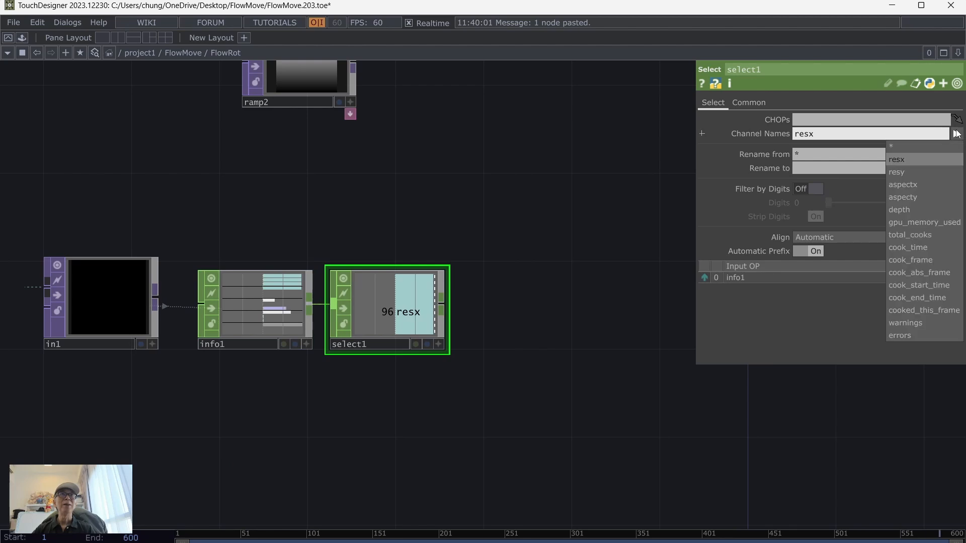
{"action": "left_click", "coordinate": [916, 171]}
Set ramp1's output resolution to Custom Resolution
{"action": "left_click_drag", "start_coordinate": [420, 235], "coordinate": [407, 282]}
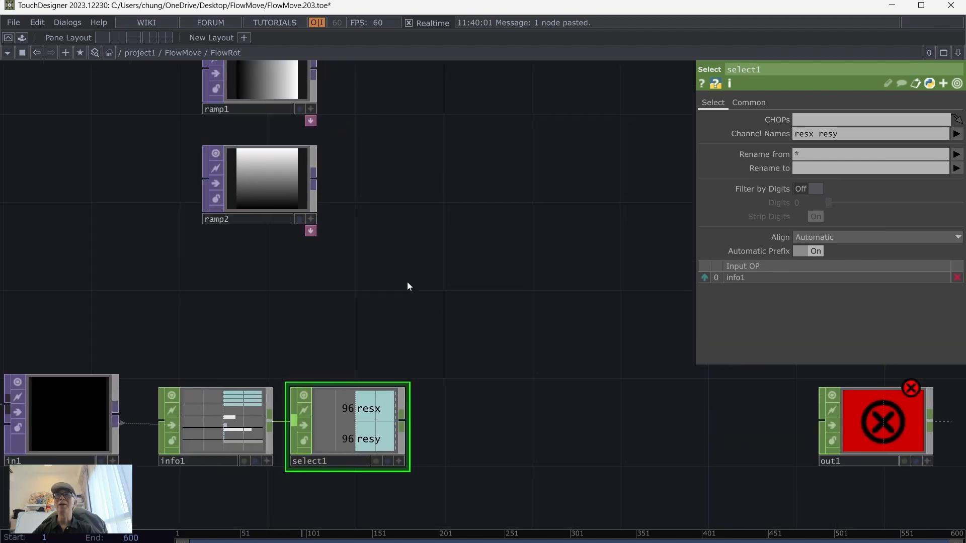
{"action": "scroll", "coordinate": [406, 281], "scroll_direction": "down", "scroll_amount": 2}
{"action": "left_click", "coordinate": [308, 130]}
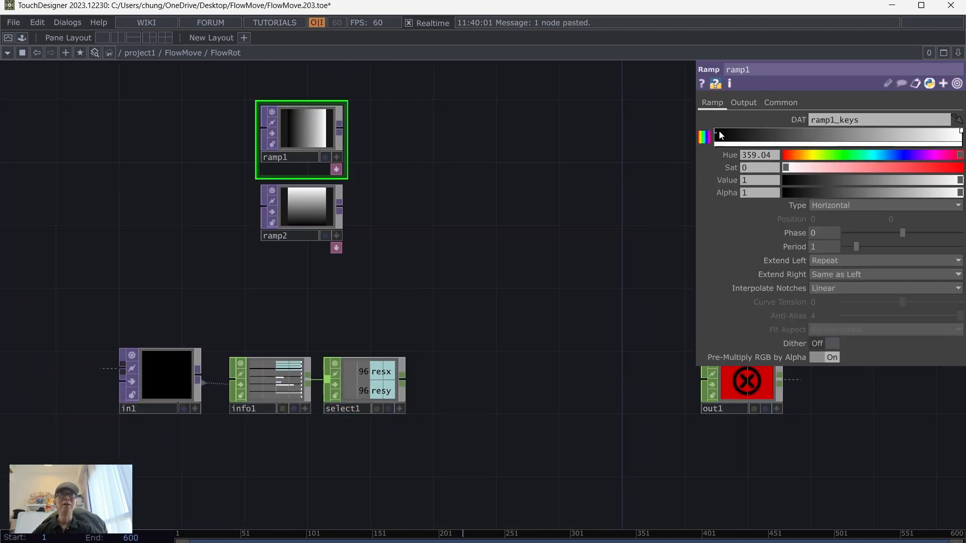
{"action": "left_click", "coordinate": [774, 102]}
{"action": "left_click", "coordinate": [828, 119]}
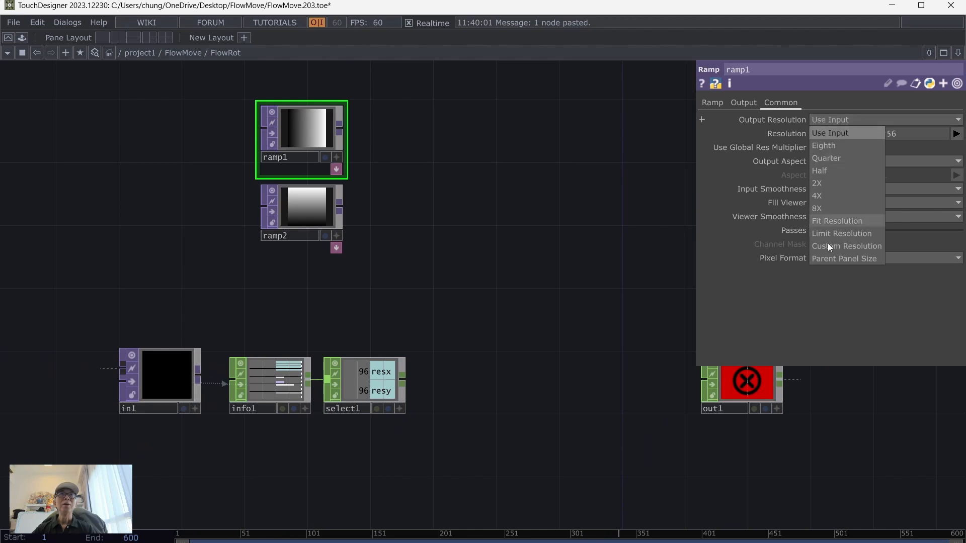
{"action": "left_click", "coordinate": [828, 246]}
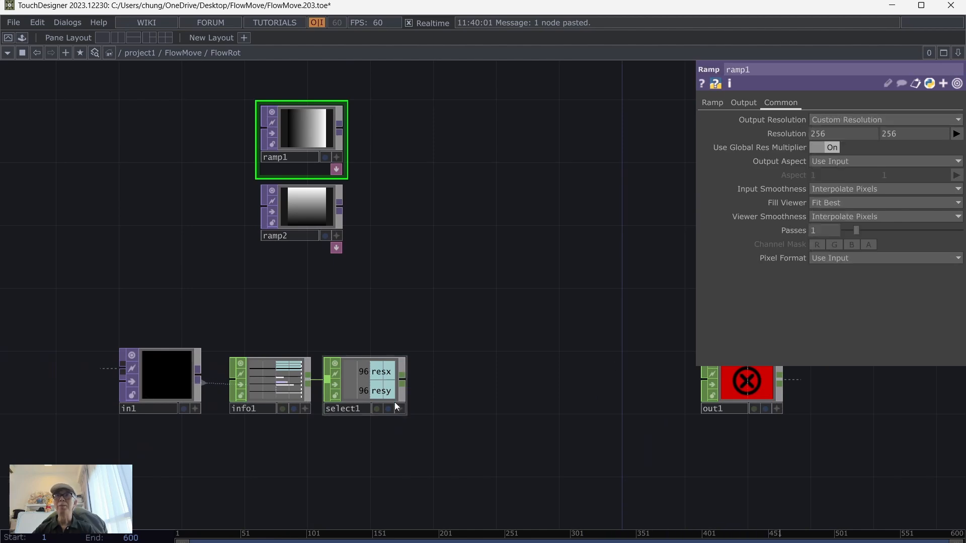
Activate select1's viewer and export its resx and resy channels to ramp1's resolution width and height
{"action": "left_click", "coordinate": [399, 408]}
{"action": "left_click_drag", "start_coordinate": [378, 370], "coordinate": [824, 135]}
{"action": "left_click", "coordinate": [824, 120]}
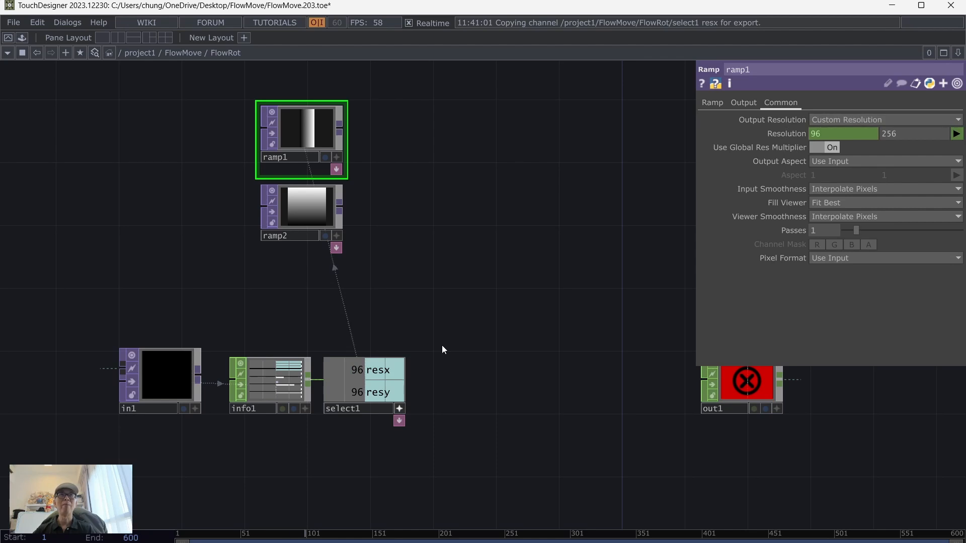
{"action": "left_click_drag", "start_coordinate": [374, 396], "coordinate": [909, 132]}
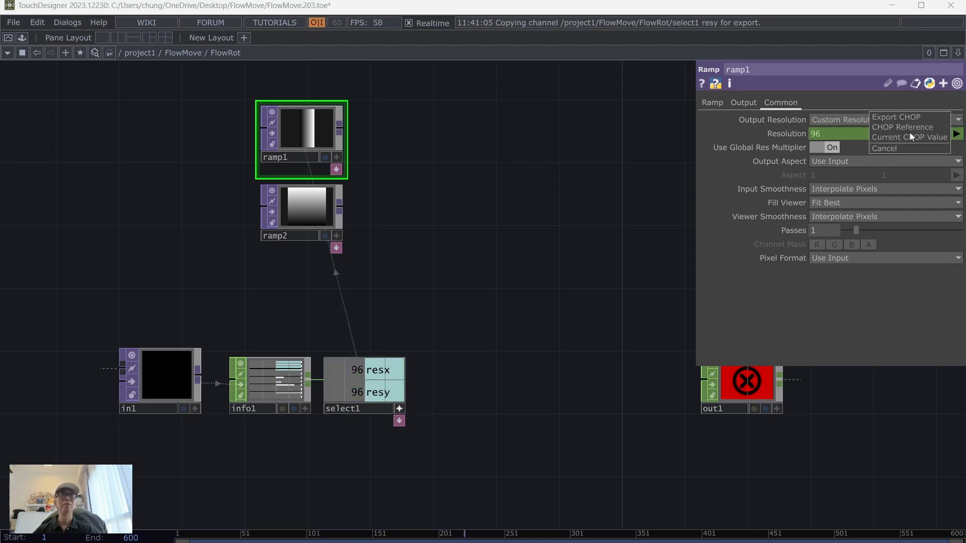
{"action": "left_click", "coordinate": [909, 114]}
Set ramp2's output resolution to Custom Resolution, fill in 96 by 96 from select1, and expand the resolution parameter
{"action": "left_click", "coordinate": [291, 213]}
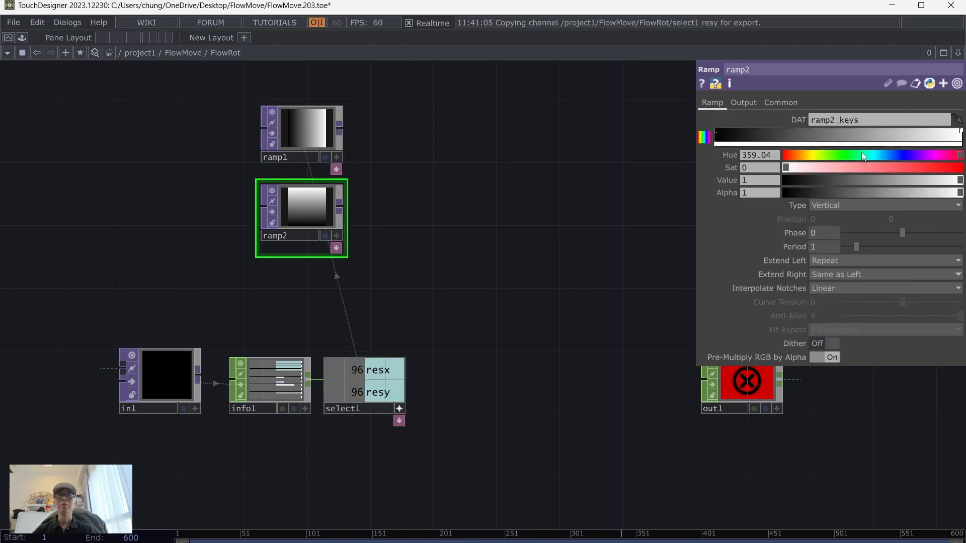
{"action": "left_click", "coordinate": [776, 105]}
{"action": "left_click", "coordinate": [835, 120]}
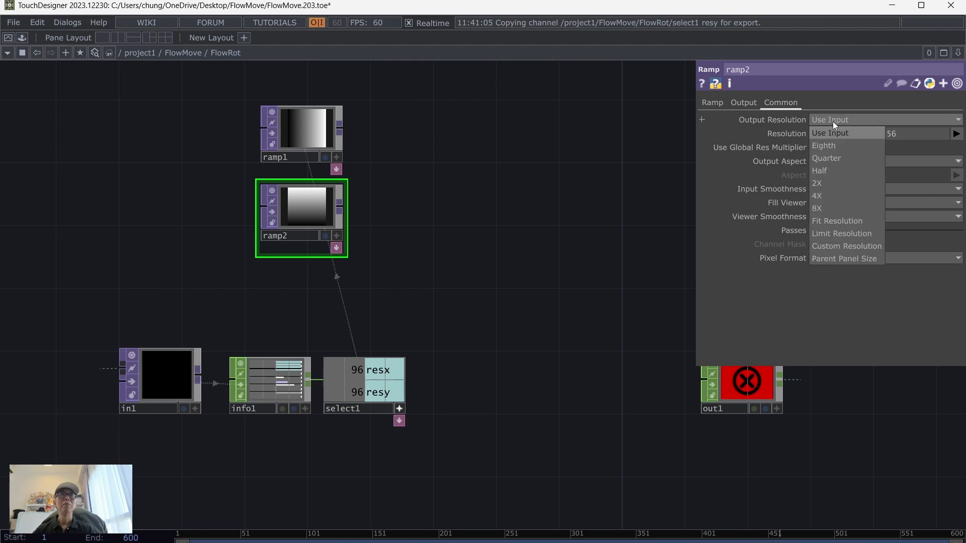
{"action": "left_click", "coordinate": [831, 246]}
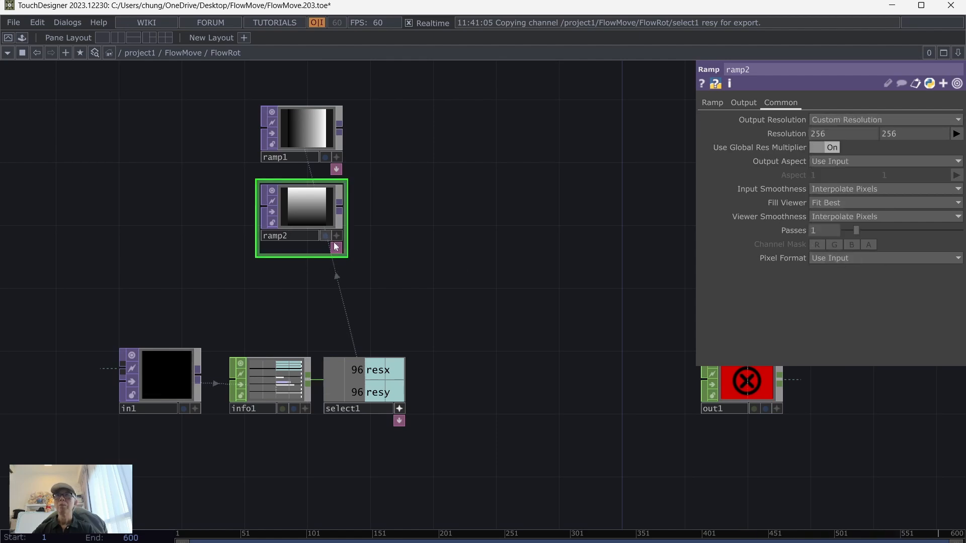
{"action": "left_click_drag", "start_coordinate": [377, 370], "coordinate": [801, 136]}
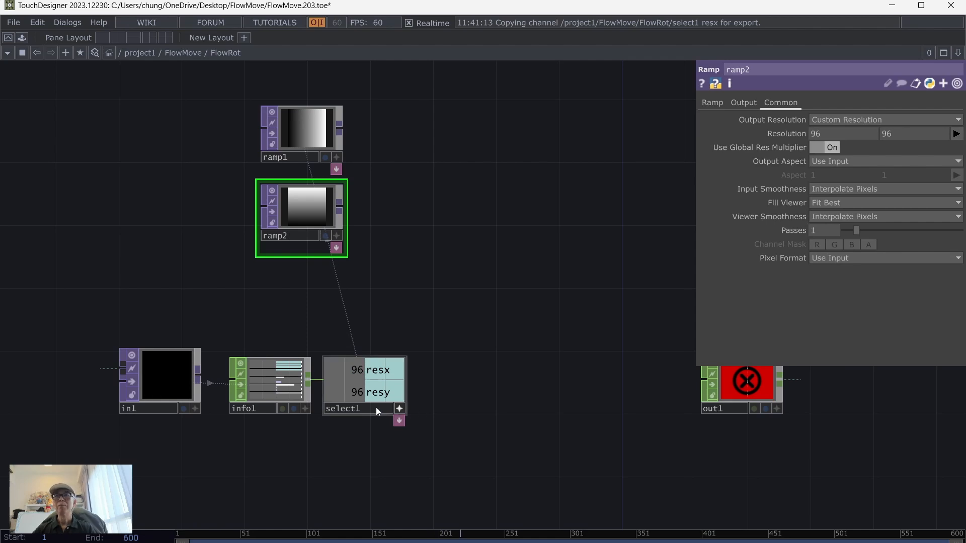
{"action": "left_click", "coordinate": [701, 135]}
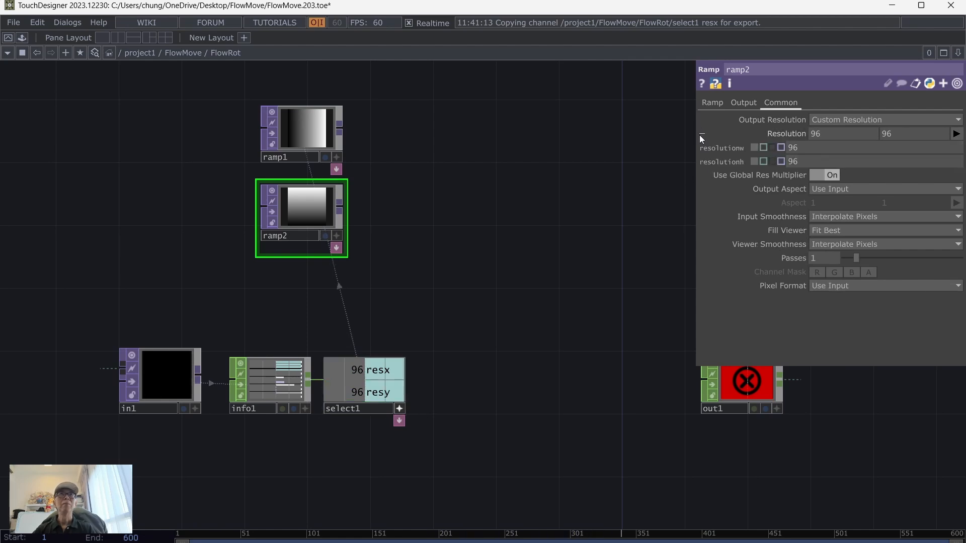
Move select1 slightly away from info1 and check its docked export table
{"action": "left_click", "coordinate": [401, 409]}
{"action": "mouse_move", "coordinate": [381, 377]}
{"action": "left_mouse_down"}
{"action": "mouse_move", "coordinate": [710, 205]}
{"action": "mouse_move", "coordinate": [410, 298]}
{"action": "mouse_move", "coordinate": [381, 363]}
{"action": "left_mouse_up"}
{"action": "left_click_drag", "start_coordinate": [324, 397], "coordinate": [339, 413]}
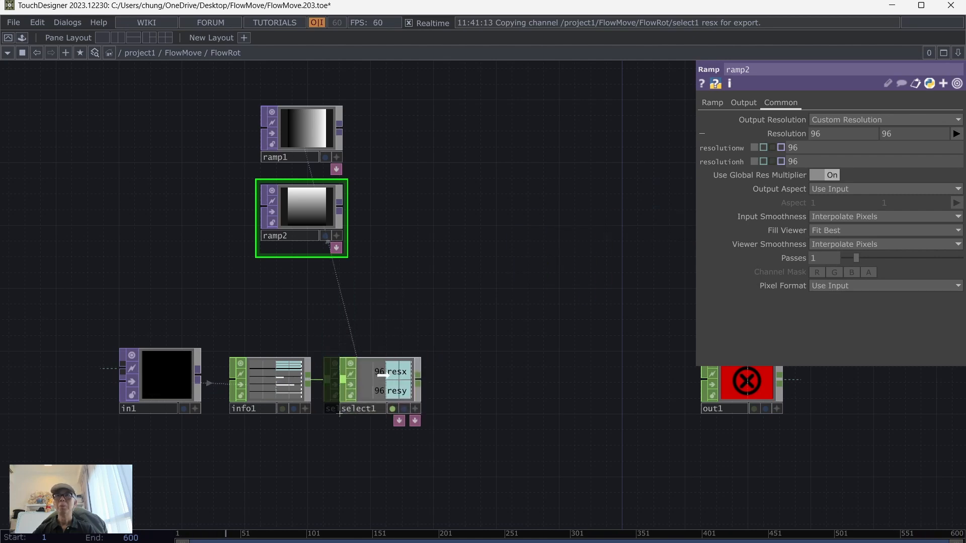
{"action": "left_click", "coordinate": [414, 418]}
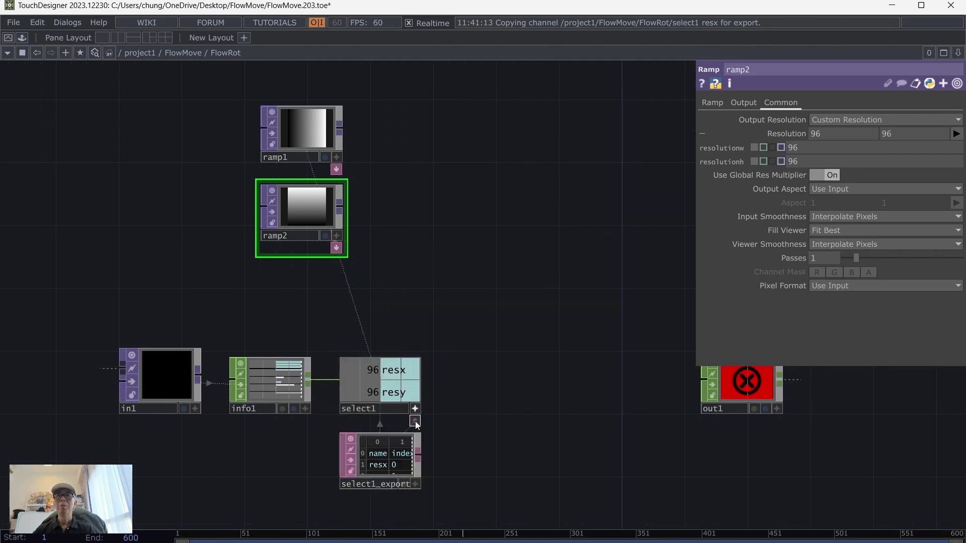
{"action": "left_click", "coordinate": [415, 422]}
Export select1's resx and resy channels to ramp2's resolution width and height, and collapse the resolution parameter
{"action": "left_click_drag", "start_coordinate": [543, 296], "coordinate": [849, 133]}
{"action": "left_click", "coordinate": [848, 120]}
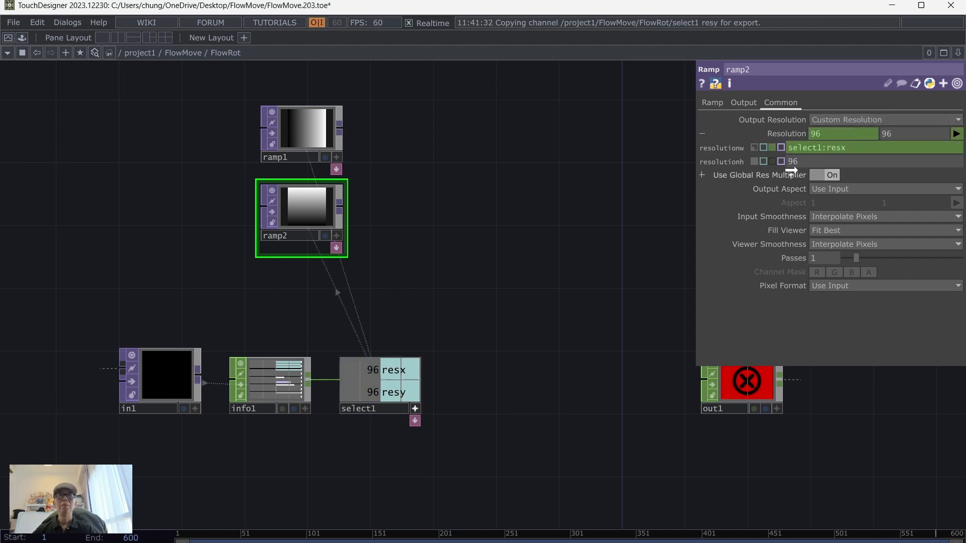
{"action": "left_click_drag", "start_coordinate": [395, 392], "coordinate": [906, 135]}
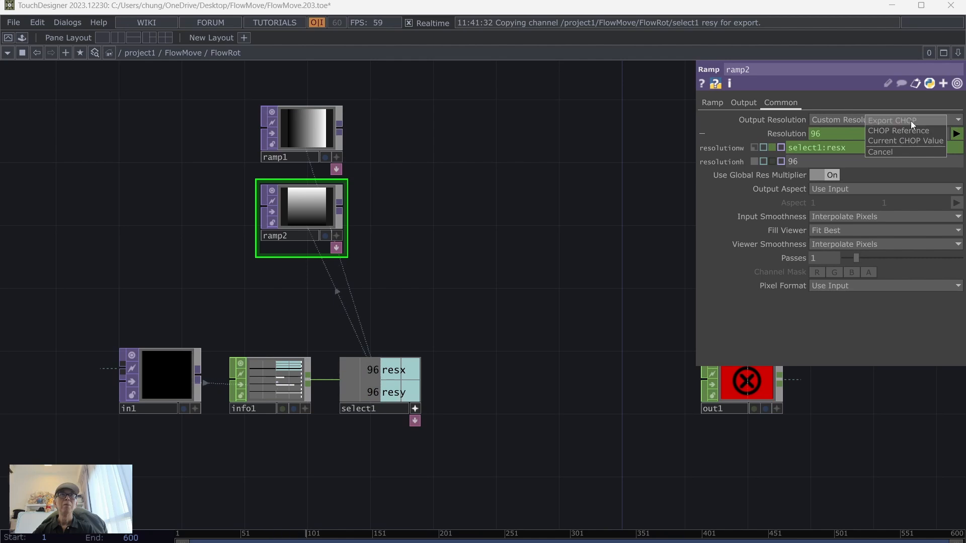
{"action": "left_click", "coordinate": [910, 121]}
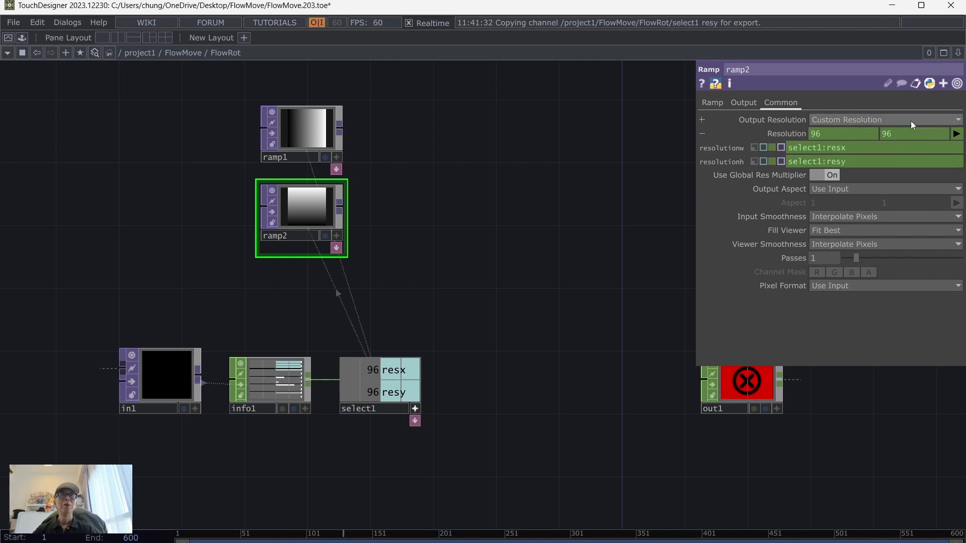
{"action": "left_click", "coordinate": [418, 408]}
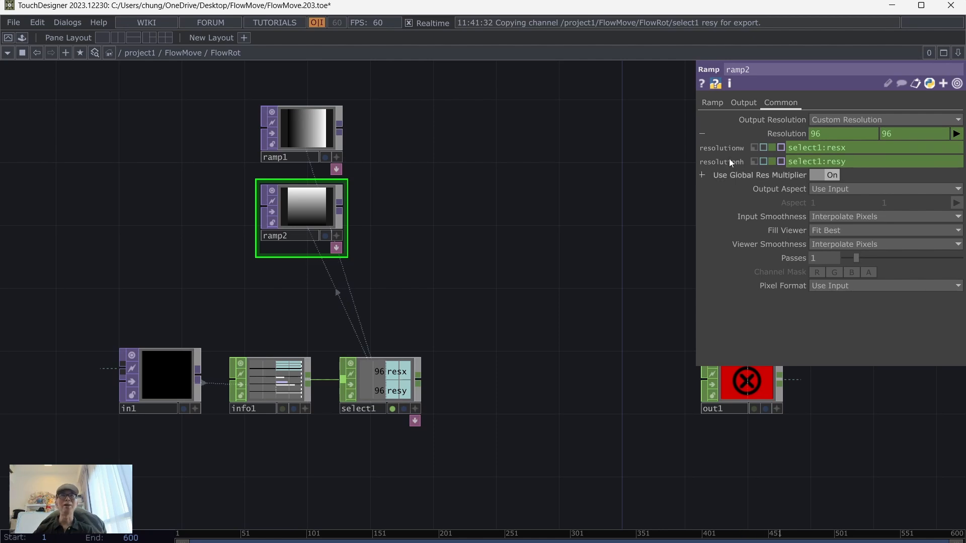
{"action": "left_click", "coordinate": [701, 133]}
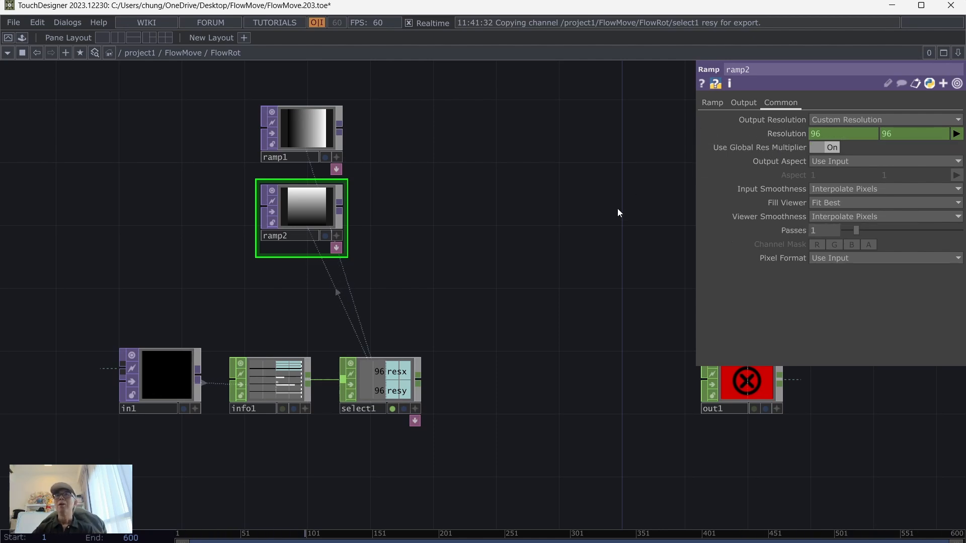
Set ramp1's pixel format to 32-bit float (Mono)
{"action": "left_click", "coordinate": [294, 129]}
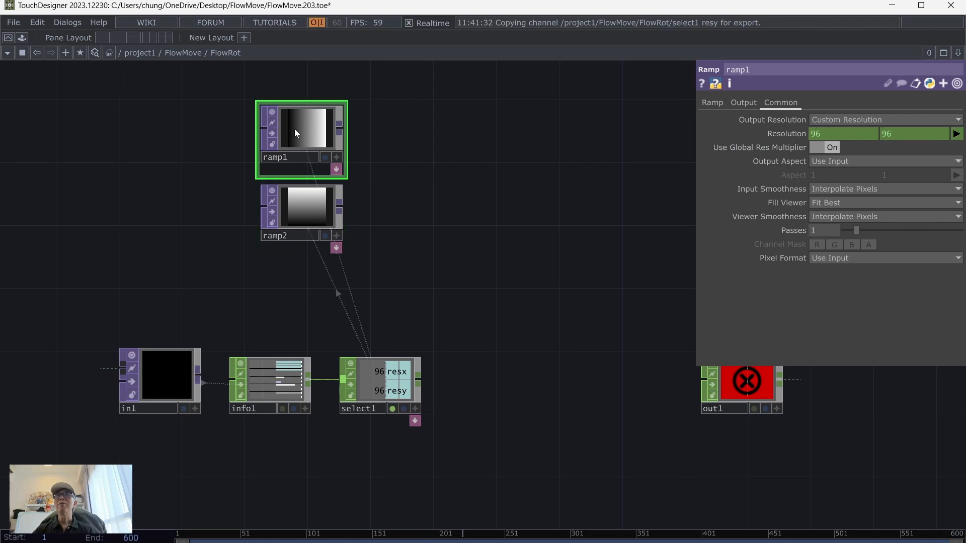
{"action": "left_click", "coordinate": [870, 257]}
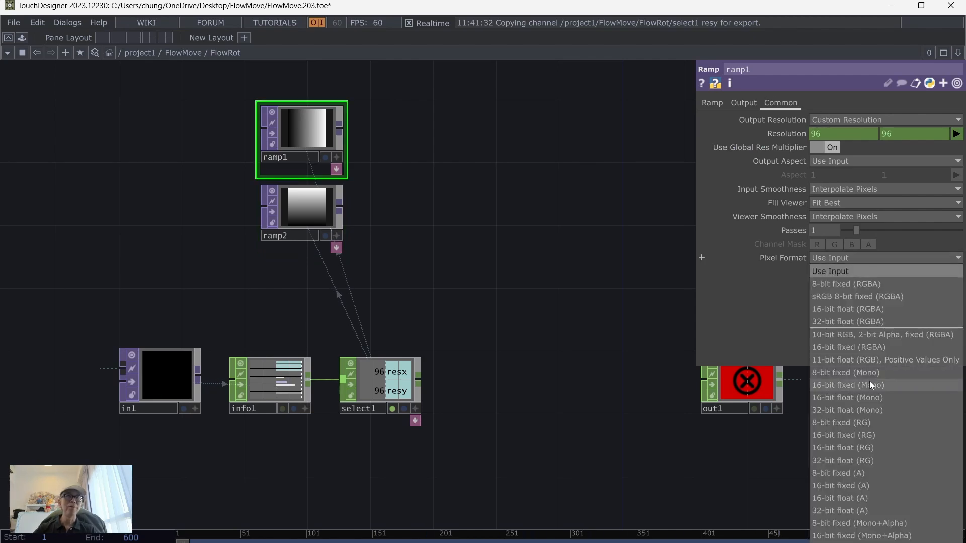
{"action": "left_click", "coordinate": [852, 412]}
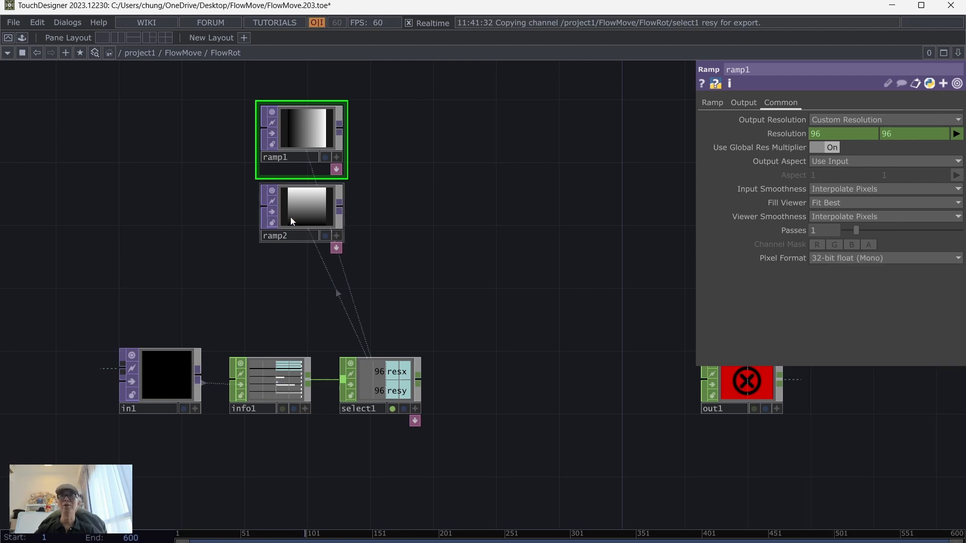
Set ramp2's pixel format to 32-bit float (Mono)
{"action": "left_click", "coordinate": [316, 210]}
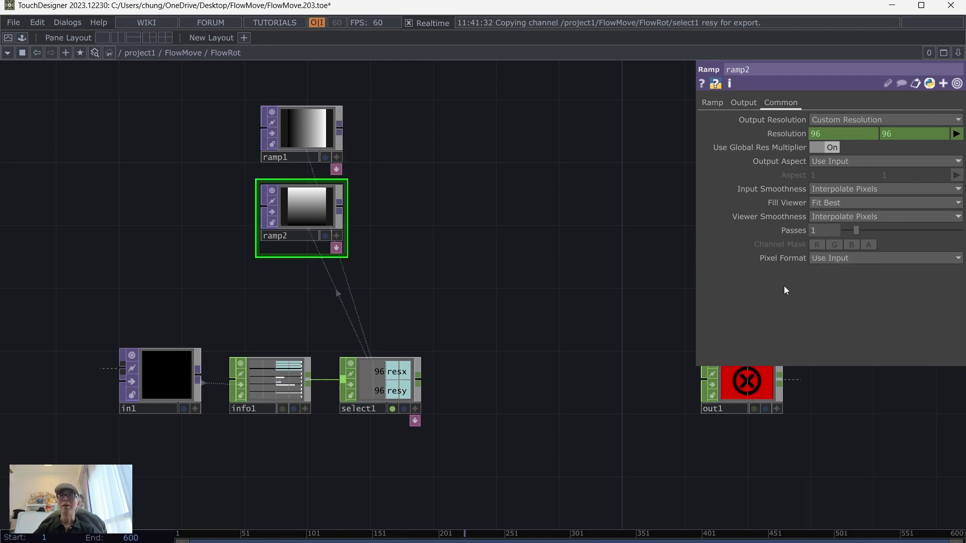
{"action": "left_click", "coordinate": [845, 256]}
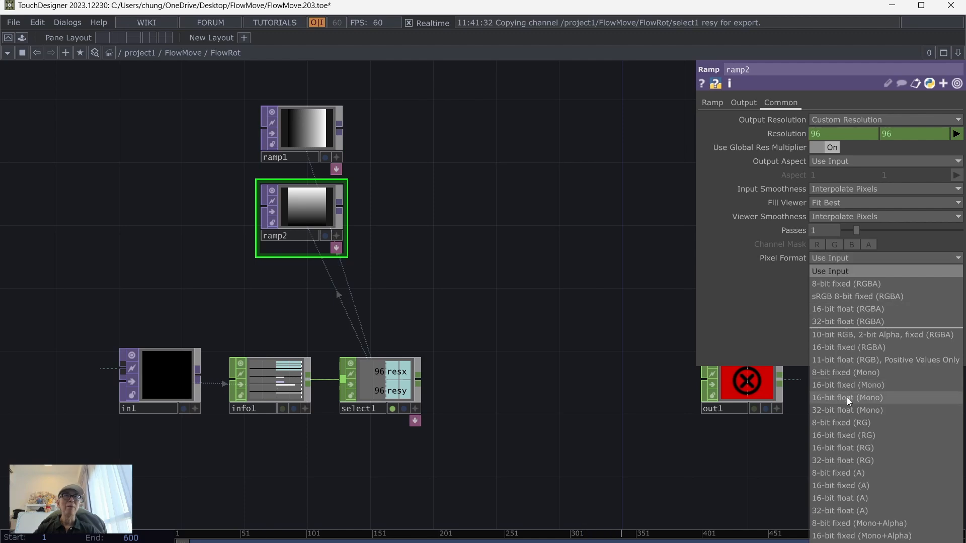
{"action": "left_click", "coordinate": [840, 411]}
Move ramp2 slightly further below ramp1 to widen the gap between them, and reselect ramp1
{"action": "left_click_drag", "start_coordinate": [403, 247], "coordinate": [348, 316]}
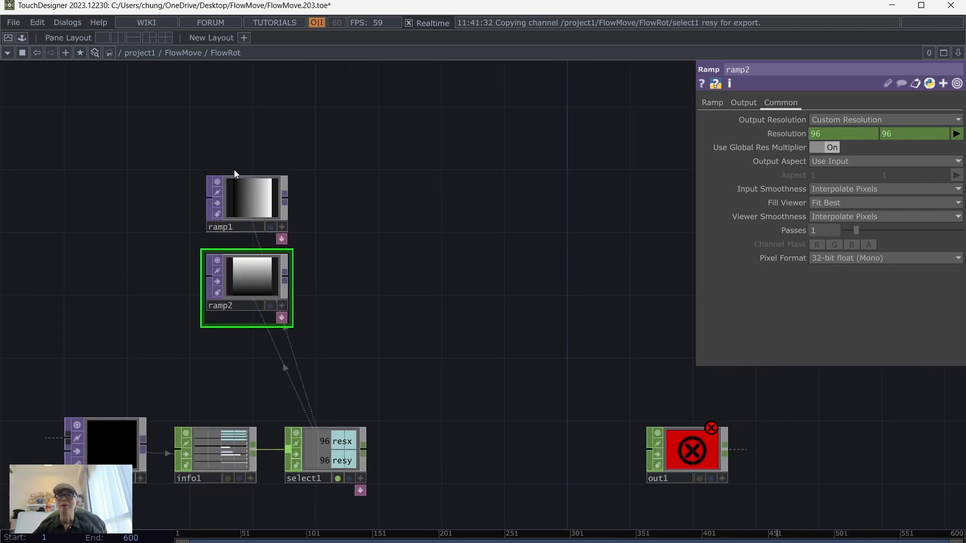
{"action": "left_click", "coordinate": [245, 195]}
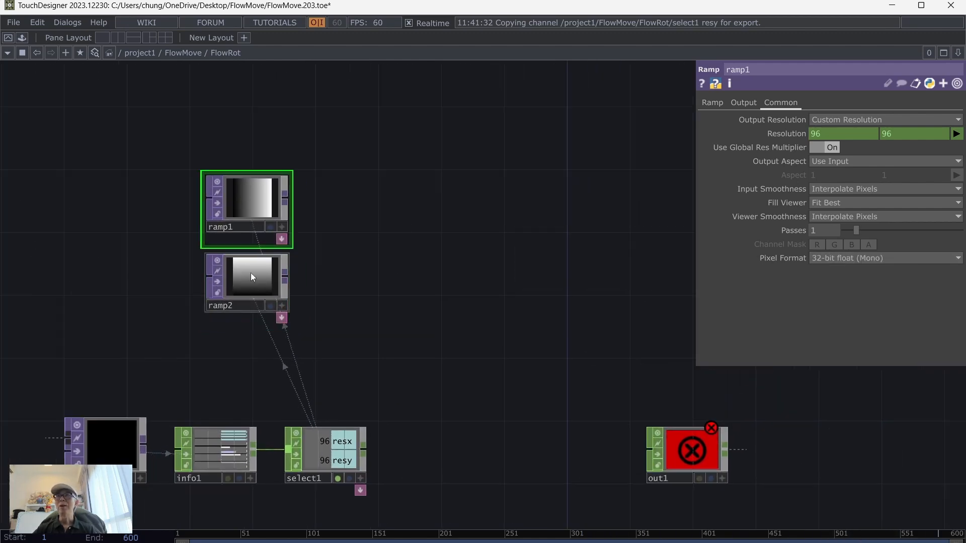
{"action": "left_click_drag", "start_coordinate": [253, 275], "coordinate": [252, 291]}
{"action": "left_click", "coordinate": [253, 209]}
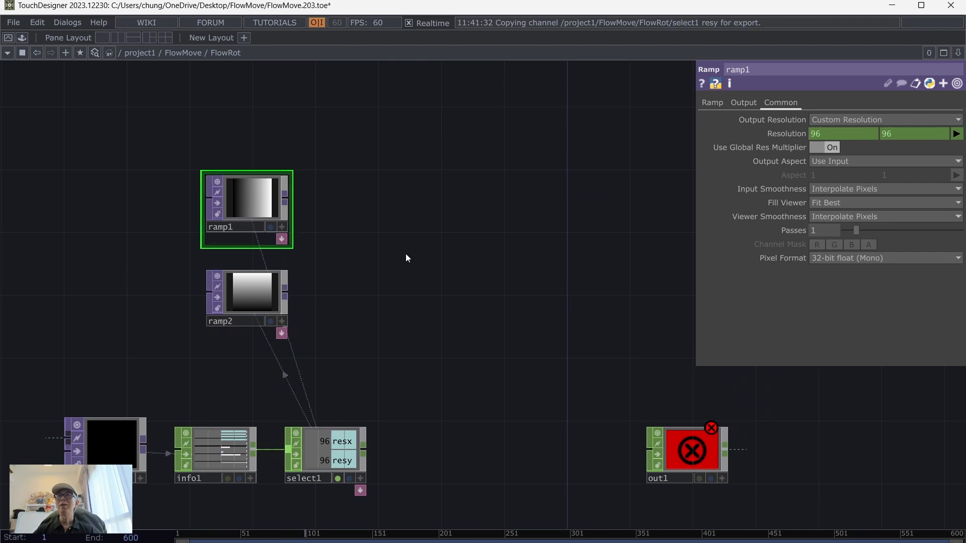
Turn on the pixel value display in ramp1's viewer and inspect the values across the horizontal gradient
{"action": "scroll", "coordinate": [405, 255], "scroll_direction": "up", "scroll_amount": 5}
{"action": "left_click_drag", "start_coordinate": [322, 226], "coordinate": [586, 314]}
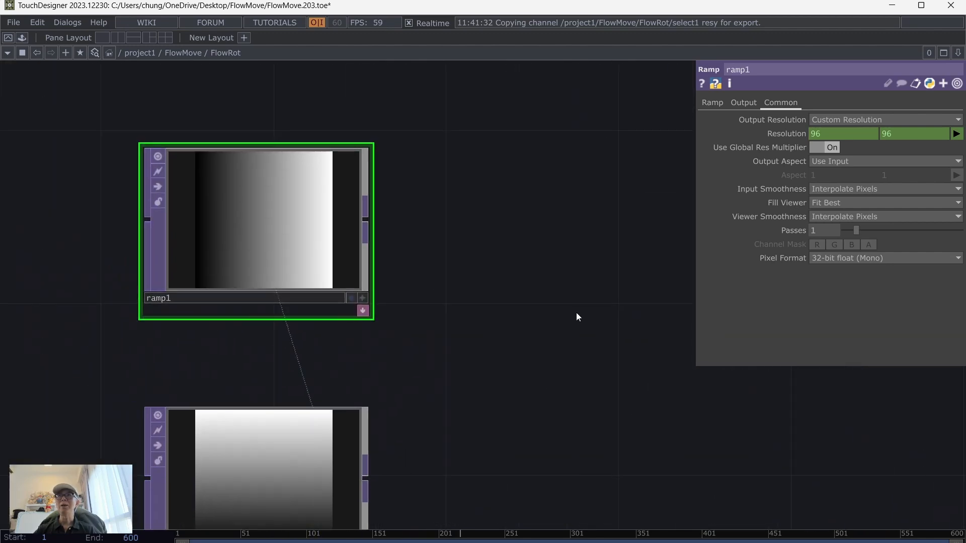
{"action": "left_click", "coordinate": [362, 298]}
{"action": "right_click", "coordinate": [246, 214]}
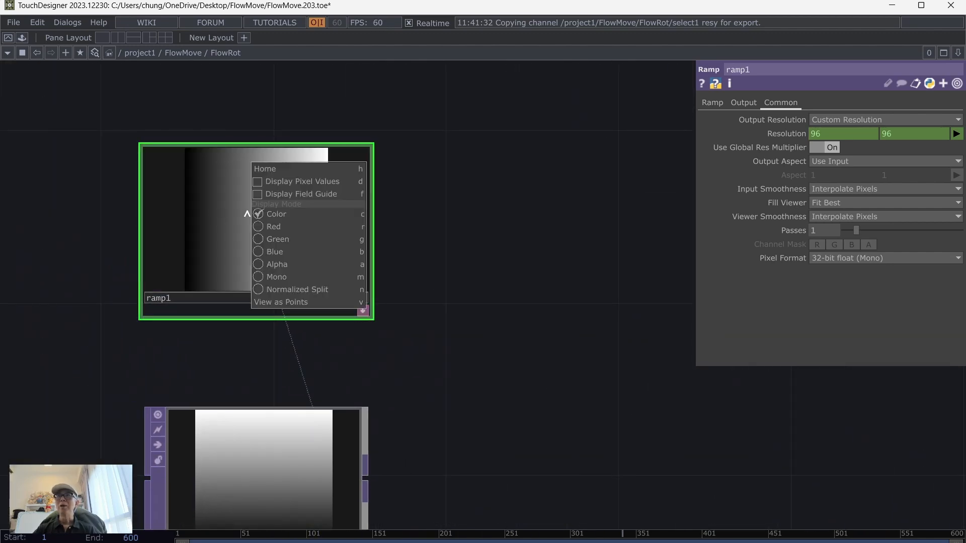
{"action": "left_click", "coordinate": [259, 182]}
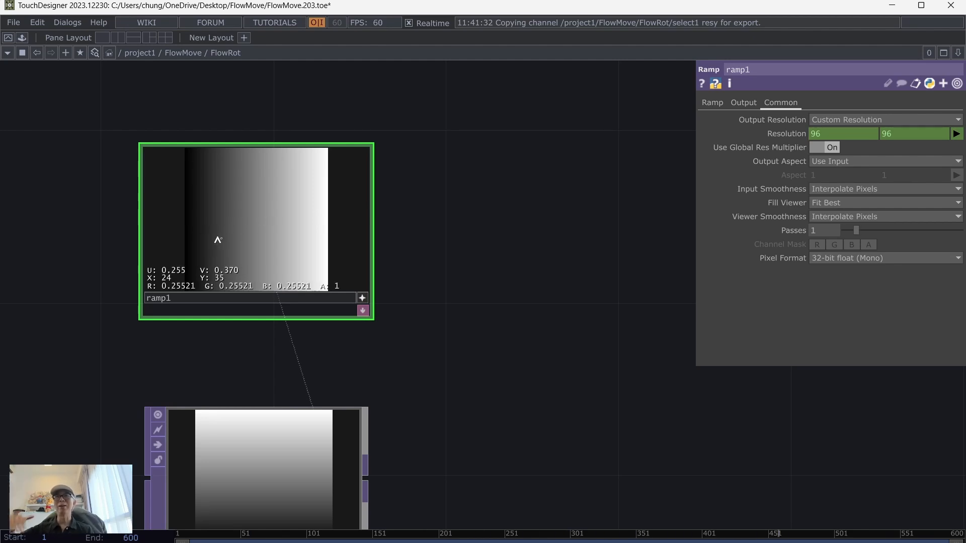
{"action": "left_click", "coordinate": [362, 298]}
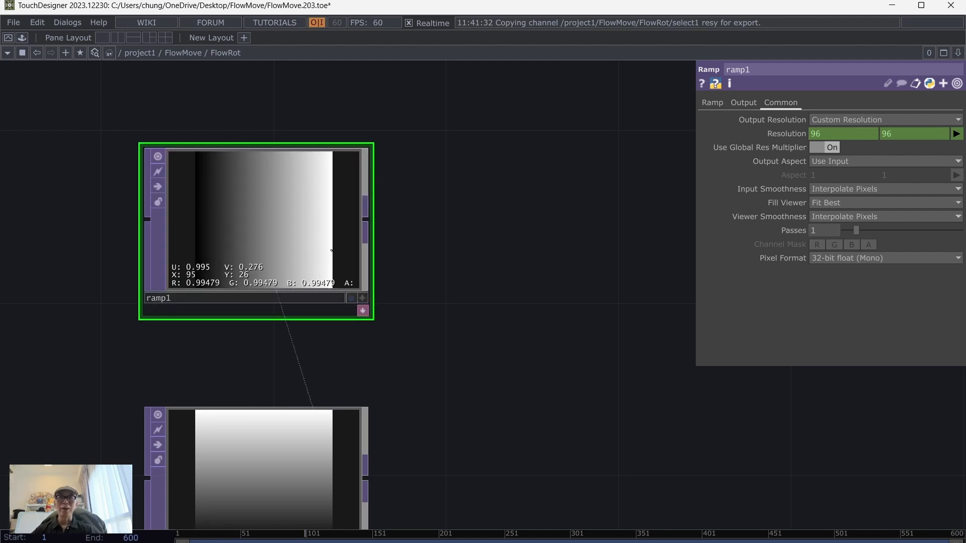
Switch to the Patreon post in the browser, review the figure for computing distance and angle from the centre, and return to TouchDesigner
{"action": "key", "text": "alt+Tab"}
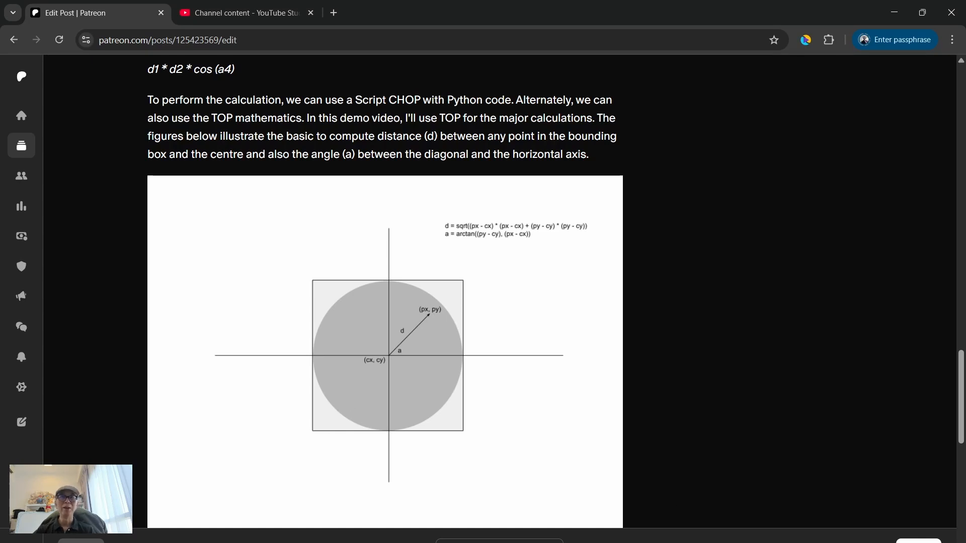
{"action": "mouse_move", "coordinate": [649, 541]}
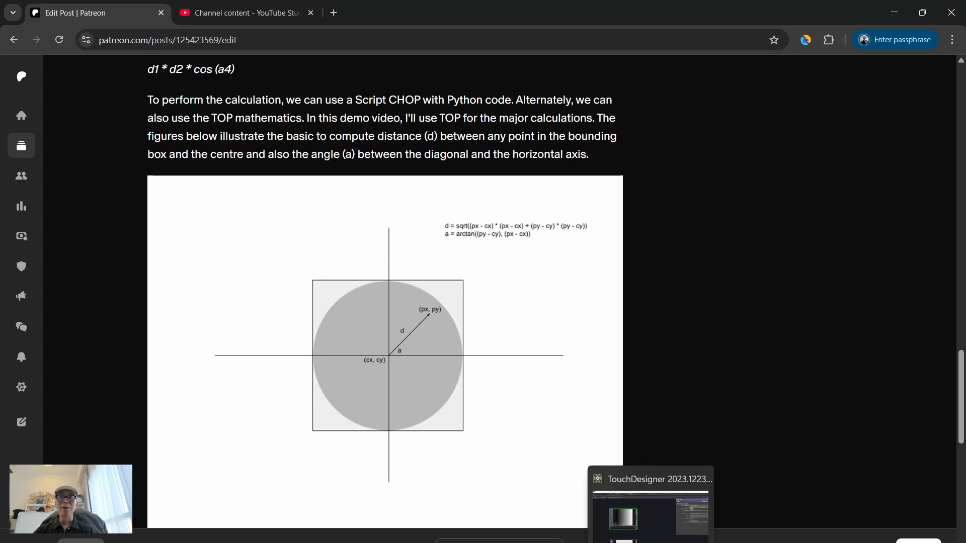
{"action": "left_click", "coordinate": [649, 508]}
Add a Math TOP fed by ramp1's output and set its Pre-Add to -0.5
{"action": "left_click_drag", "start_coordinate": [502, 351], "coordinate": [345, 297]}
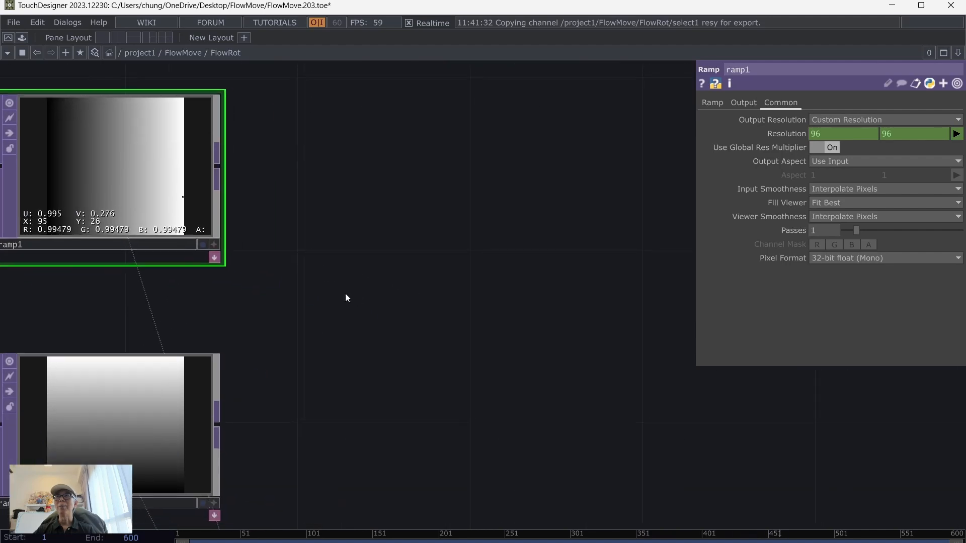
{"action": "right_click", "coordinate": [218, 164]}
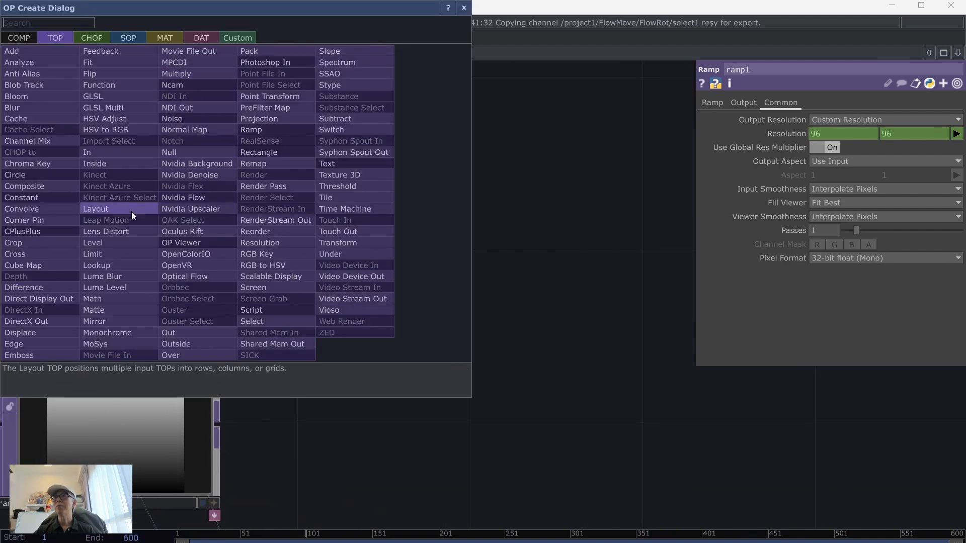
{"action": "left_click", "coordinate": [131, 291]}
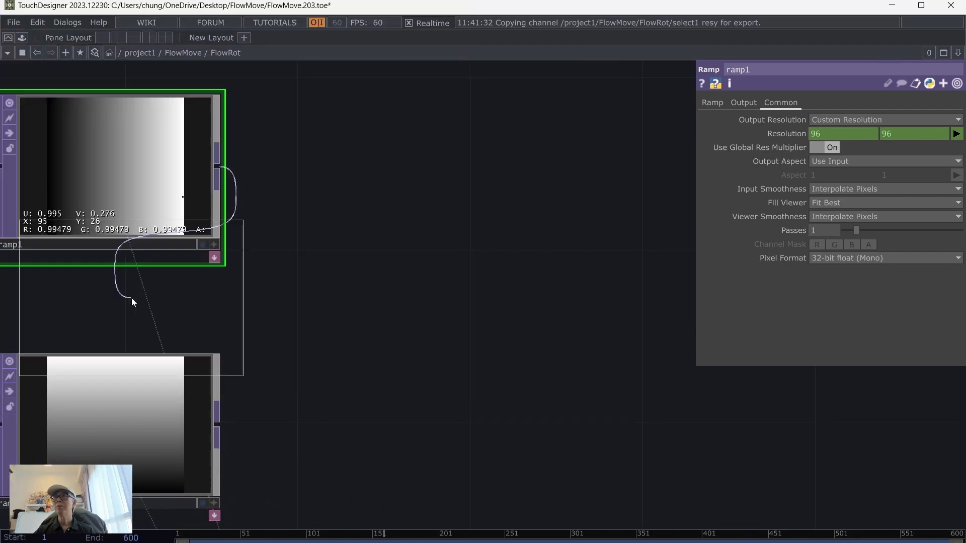
{"action": "left_click", "coordinate": [397, 176]}
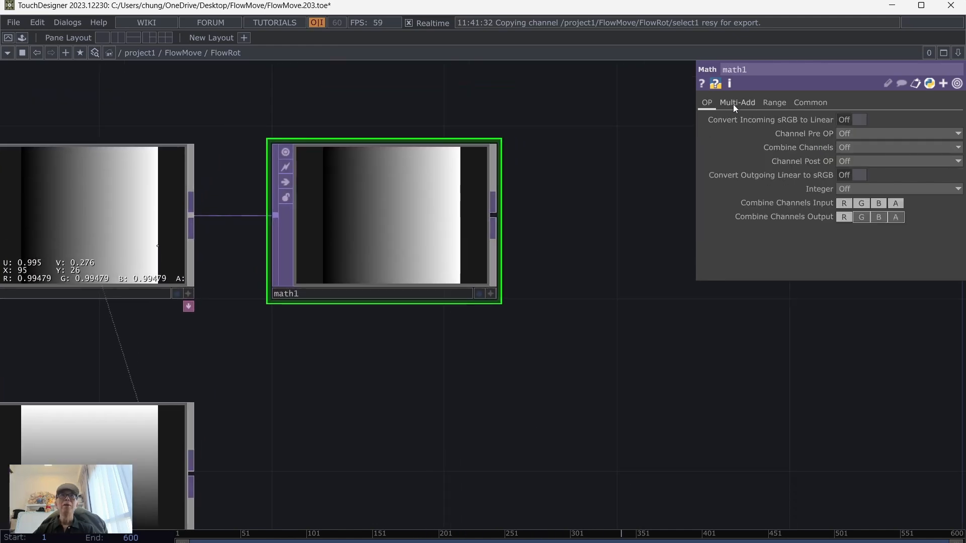
{"action": "left_click", "coordinate": [735, 103]}
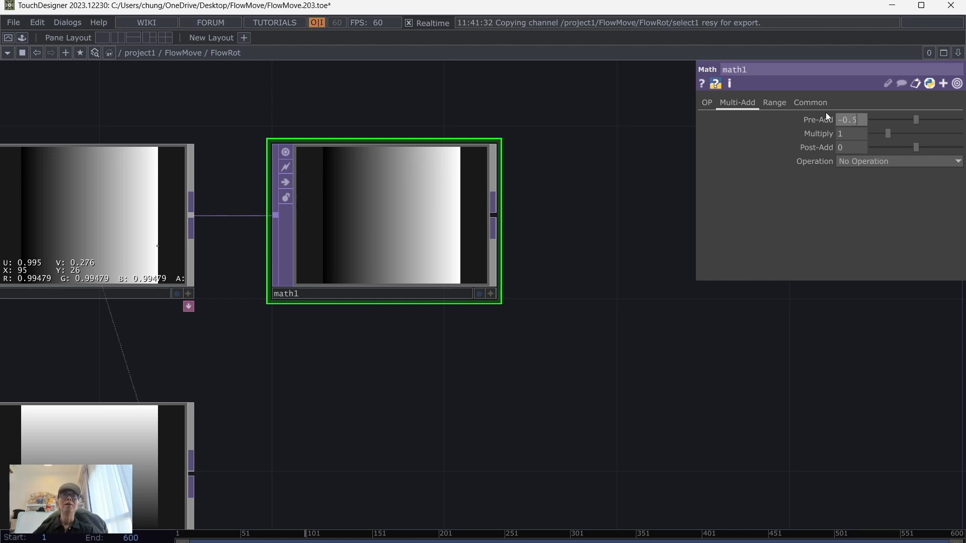
{"action": "key", "text": "Return"}
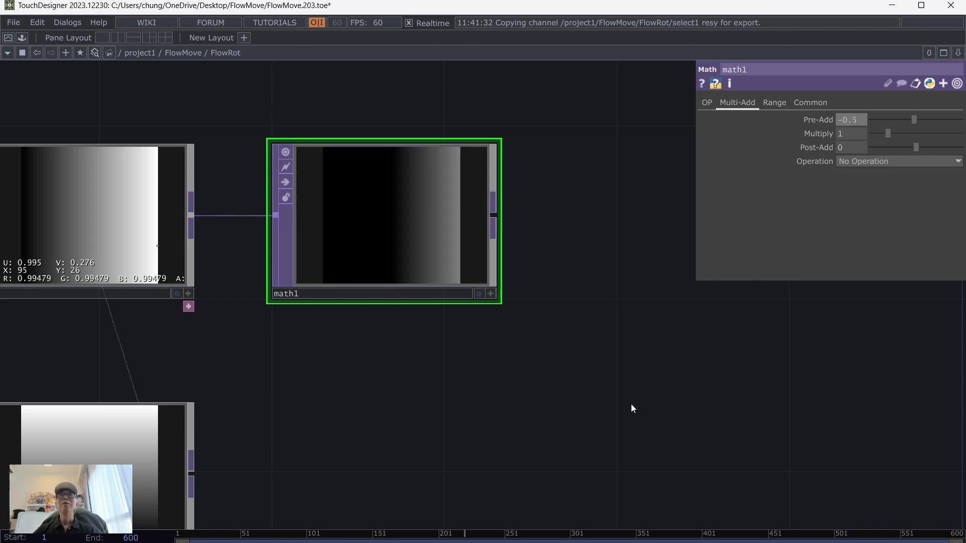
{"action": "left_click_drag", "start_coordinate": [624, 371], "coordinate": [622, 286]}
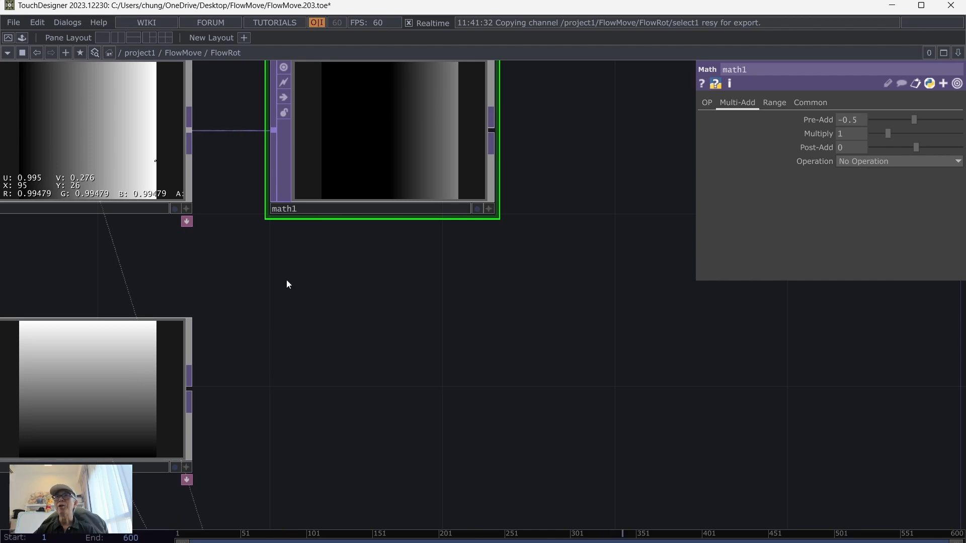
{"action": "key", "text": "ctrl+v"}
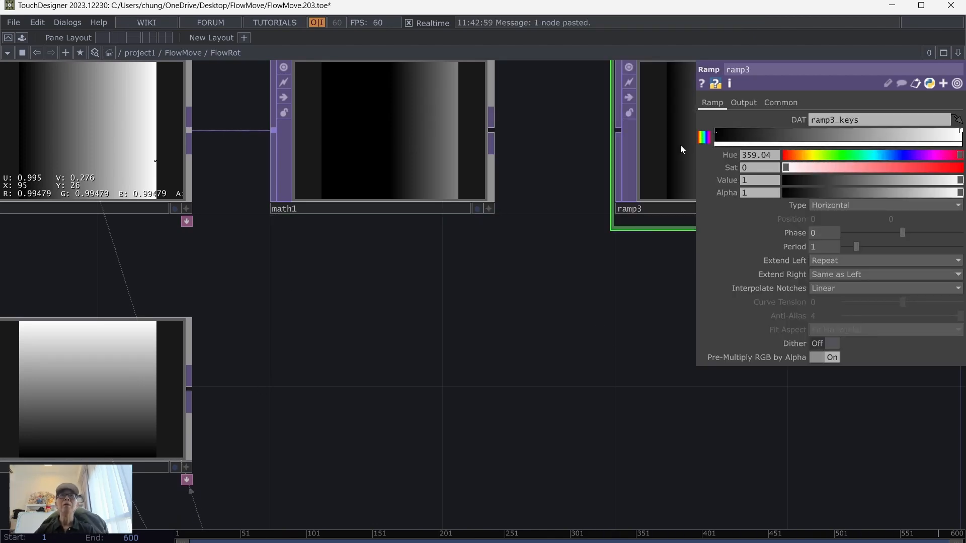
{"action": "key", "text": "Delete"}
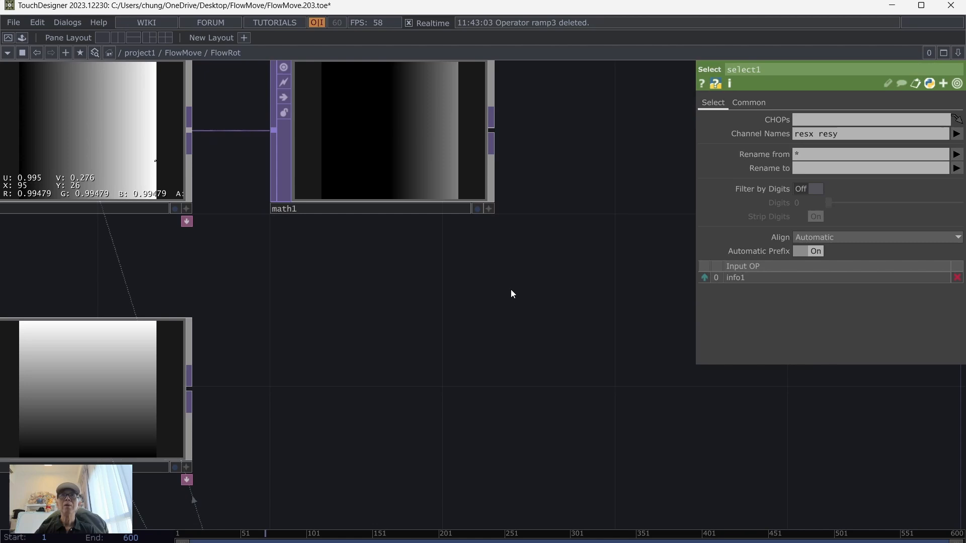
Duplicate math1 as math2, feed it from ramp2 instead of ramp1, and align it beside ramp2
{"action": "left_click", "coordinate": [398, 149]}
{"action": "key", "text": "ctrl+c"}
{"action": "key", "text": "ctrl+v"}
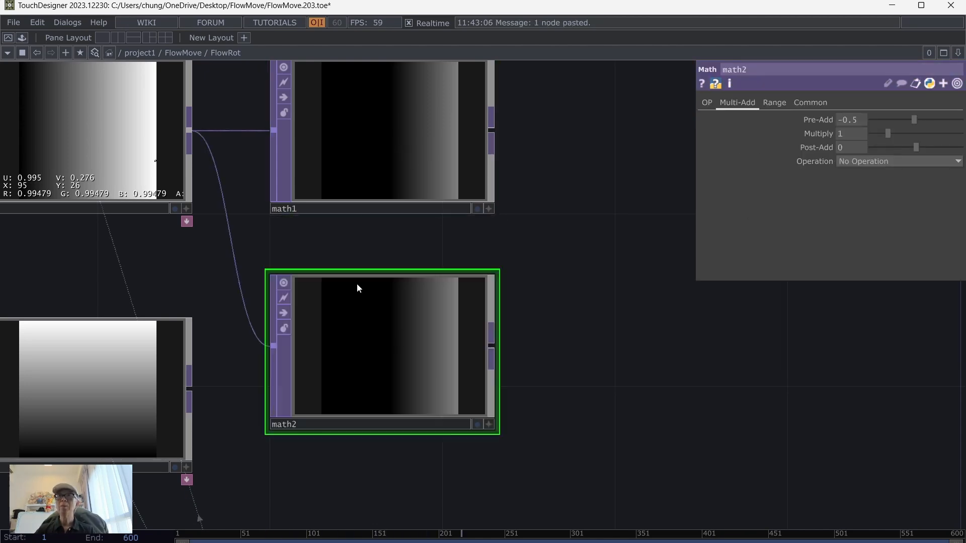
{"action": "left_click_drag", "start_coordinate": [195, 386], "coordinate": [242, 302]}
{"action": "left_click_drag", "start_coordinate": [392, 332], "coordinate": [382, 375]}
Turn on the pixel value display in math1's viewer and inspect the values across its gradient
{"action": "left_click_drag", "start_coordinate": [617, 351], "coordinate": [611, 451]}
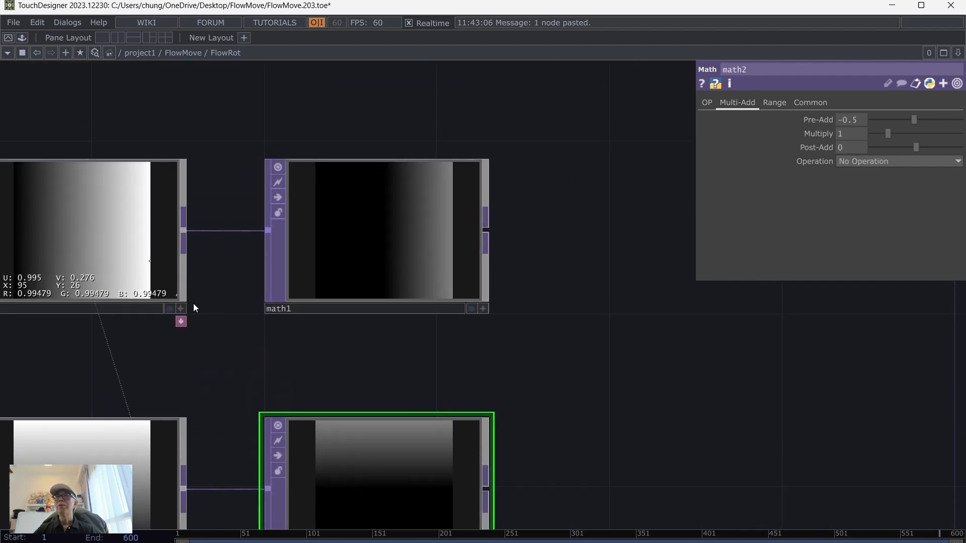
{"action": "left_click", "coordinate": [485, 308]}
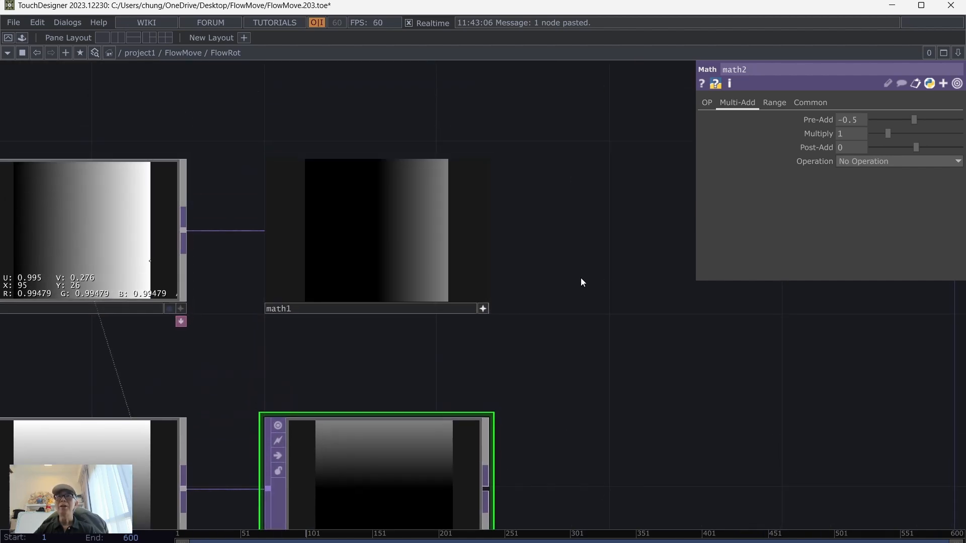
{"action": "right_click", "coordinate": [354, 235]}
{"action": "left_click", "coordinate": [410, 203]}
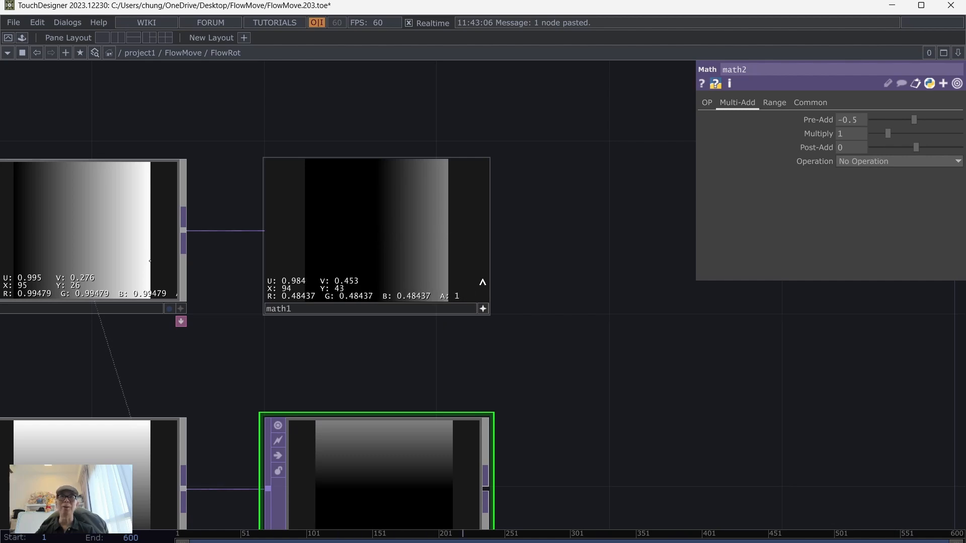
Select math1 and check its operator info for size and pixel format
{"action": "scroll", "coordinate": [552, 373], "scroll_direction": "down", "scroll_amount": 2}
{"action": "scroll", "coordinate": [551, 373], "scroll_direction": "down", "scroll_amount": 1}
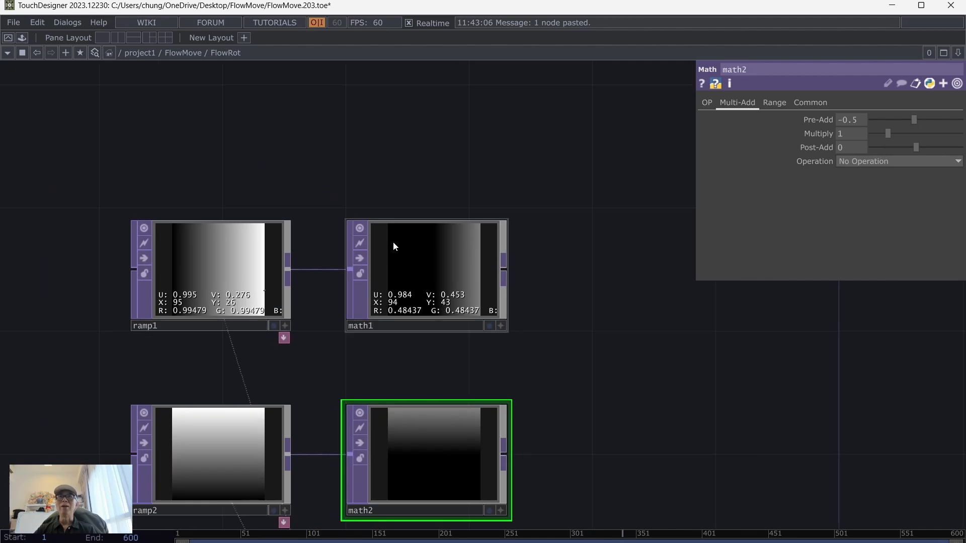
{"action": "left_click", "coordinate": [393, 241]}
{"action": "middle_click", "coordinate": [394, 242]}
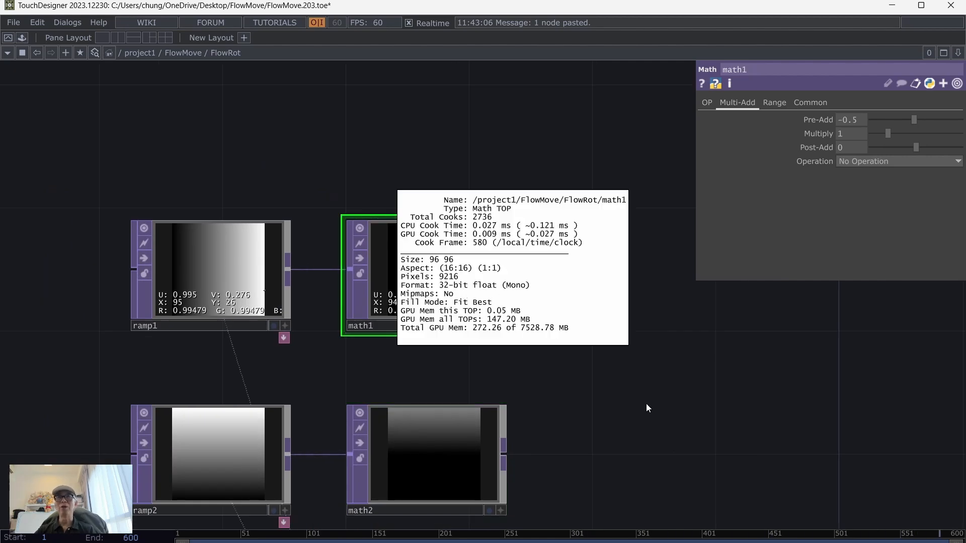
Save the project
{"action": "scroll", "coordinate": [703, 428], "scroll_direction": "down", "scroll_amount": 2}
{"action": "left_click_drag", "start_coordinate": [747, 453], "coordinate": [431, 349]}
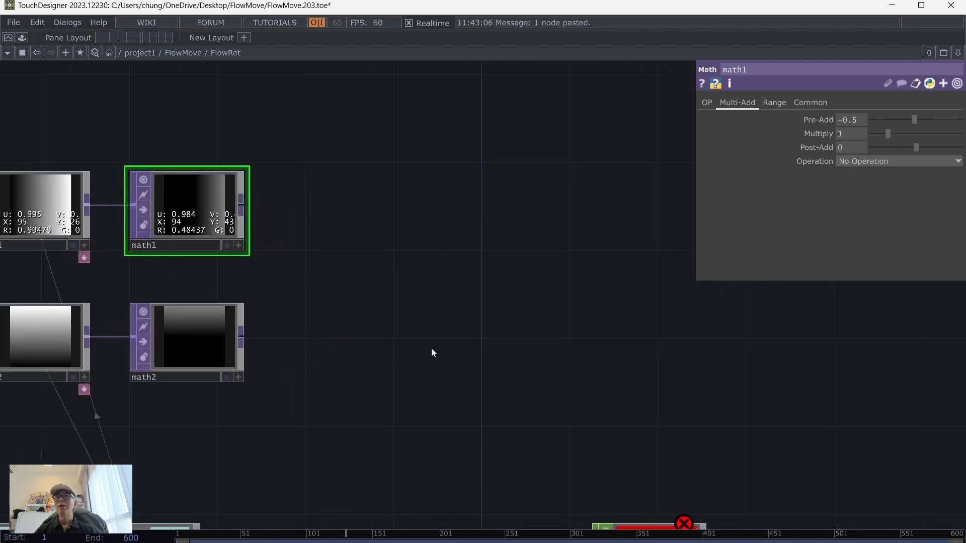
{"action": "left_click", "coordinate": [13, 23]}
{"action": "left_click", "coordinate": [18, 90]}
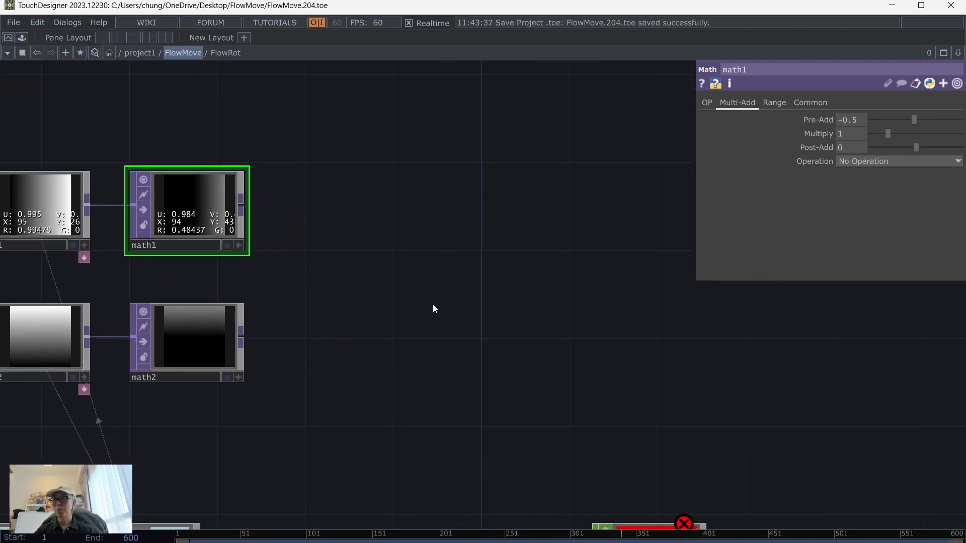
Add a Reorder TOP beyond the Math TOPs, connecting math1 to its first input and math2 to its second
{"action": "key", "text": "Tab"}
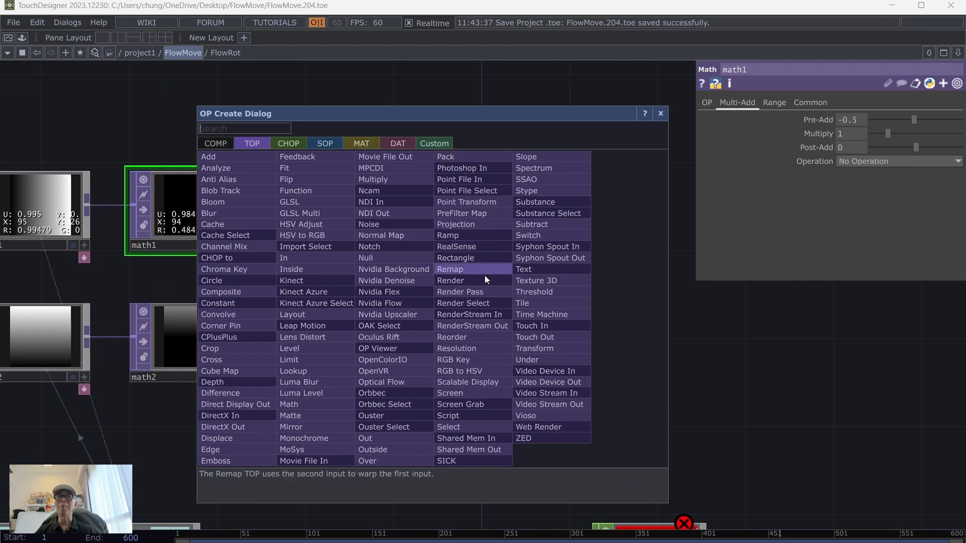
{"action": "left_click", "coordinate": [485, 334]}
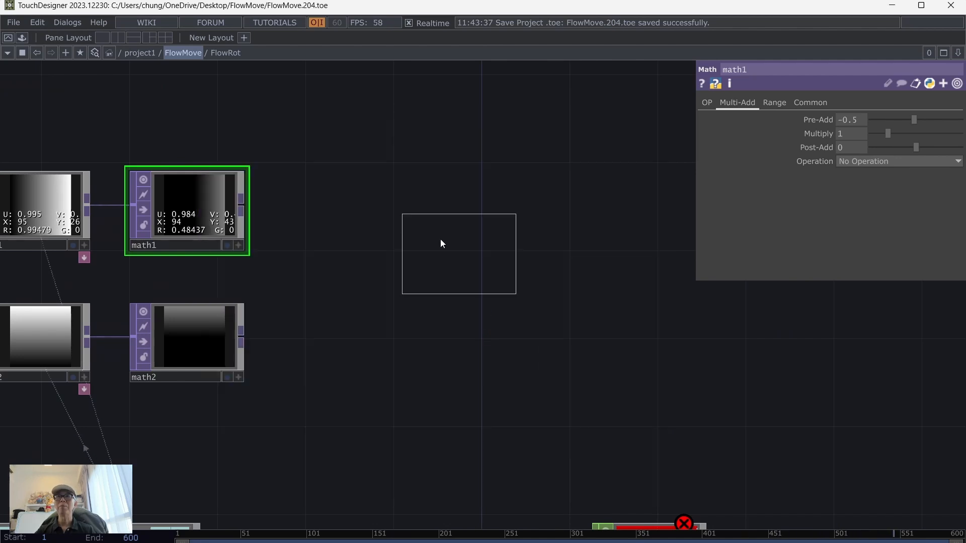
{"action": "left_click", "coordinate": [400, 260]}
{"action": "left_click", "coordinate": [240, 204]}
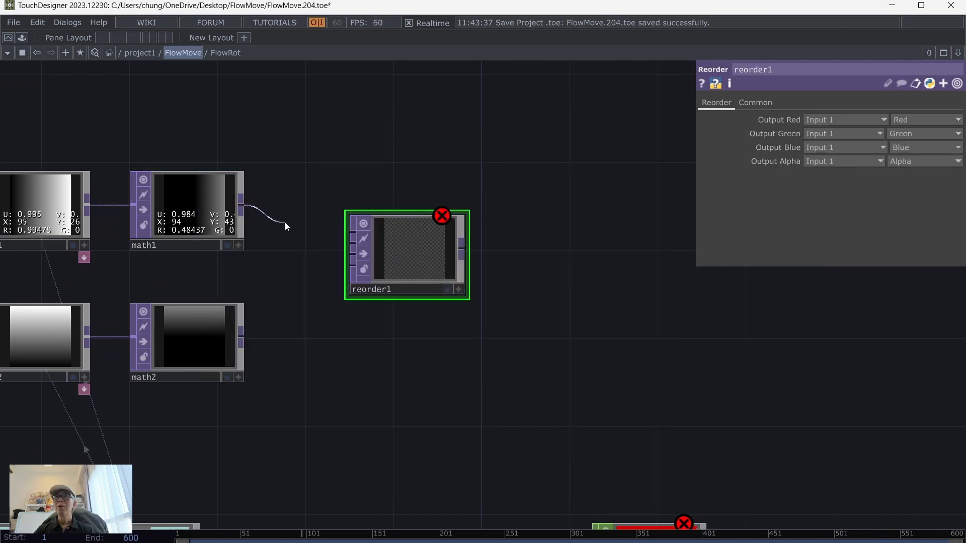
{"action": "left_click", "coordinate": [352, 233]}
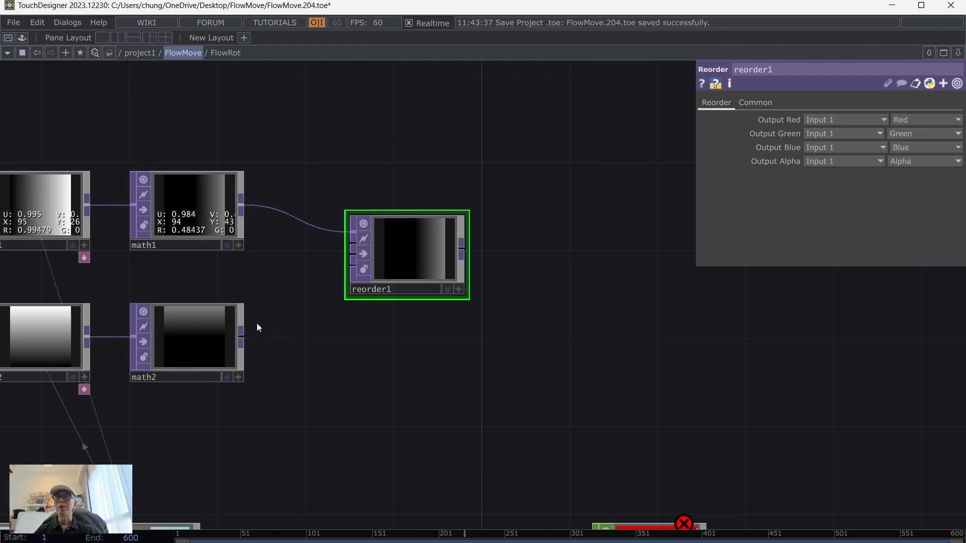
{"action": "left_click", "coordinate": [242, 330]}
{"action": "left_click", "coordinate": [352, 245]}
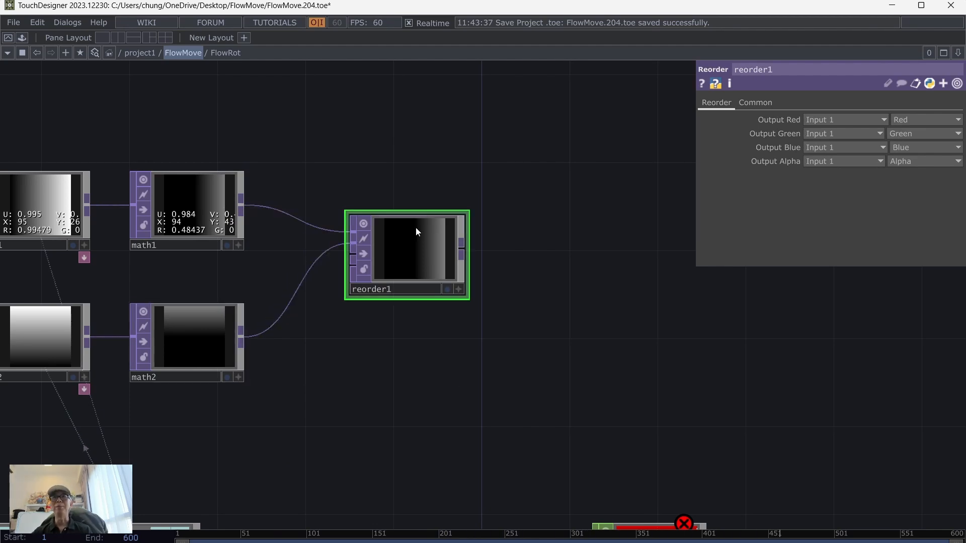
Set reorder1's red output to Input 1 Luminance and its green output to Input 2 Luminance
{"action": "left_click_drag", "start_coordinate": [553, 143], "coordinate": [647, 174]}
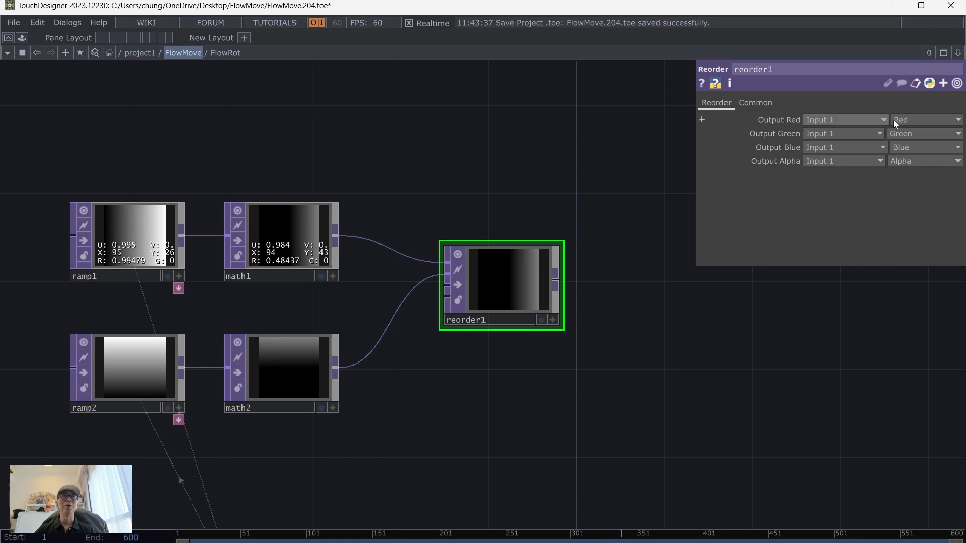
{"action": "left_click", "coordinate": [913, 119]}
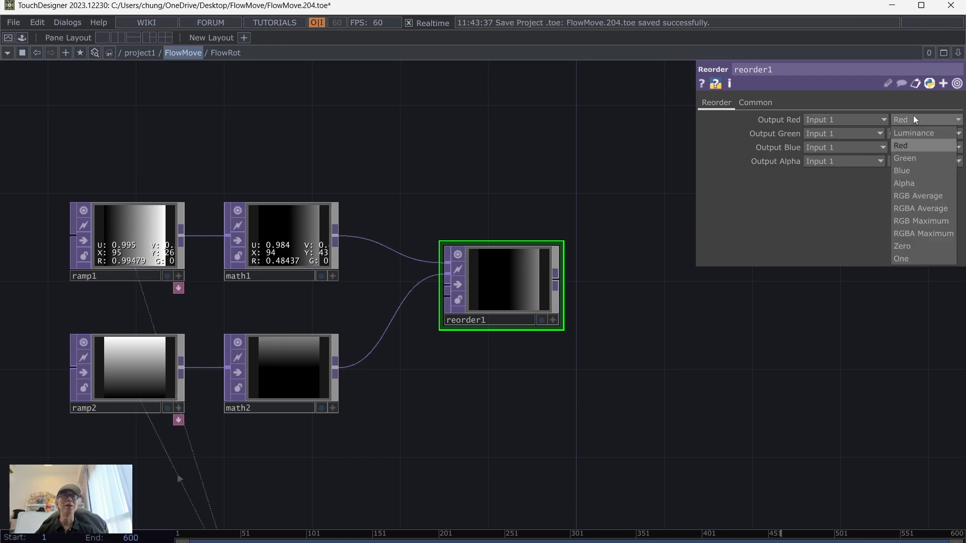
{"action": "left_click", "coordinate": [913, 134]}
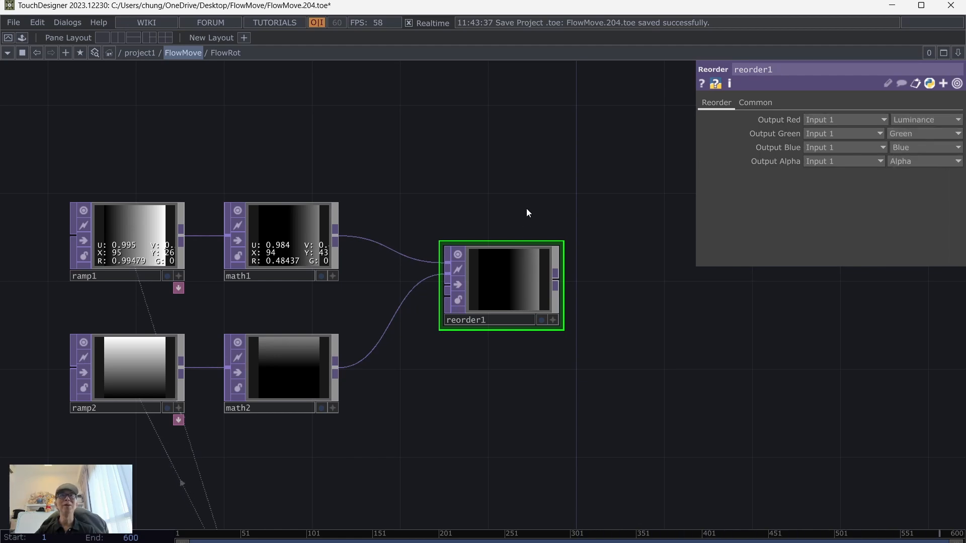
{"action": "left_click", "coordinate": [808, 134]}
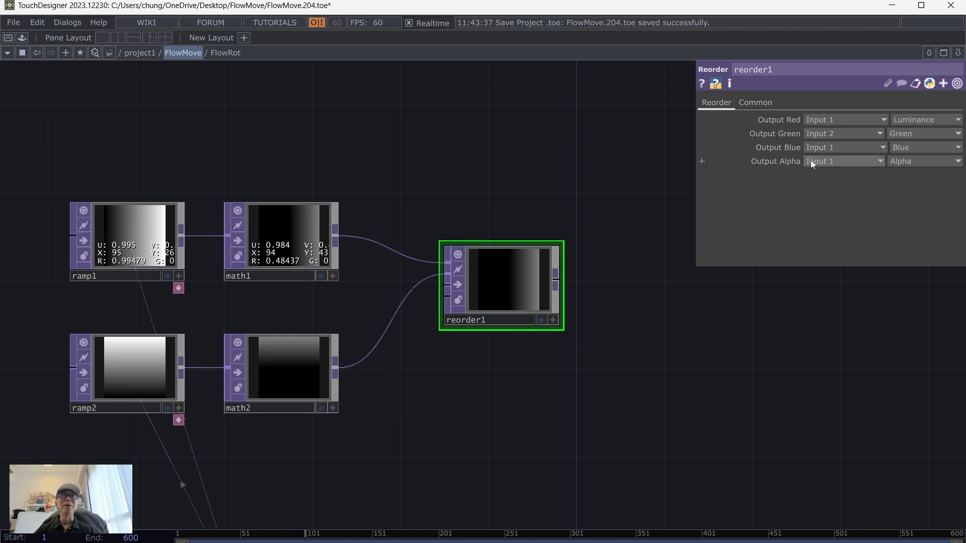
{"action": "left_click", "coordinate": [810, 160]}
{"action": "left_click", "coordinate": [942, 134]}
{"action": "left_click", "coordinate": [925, 146]}
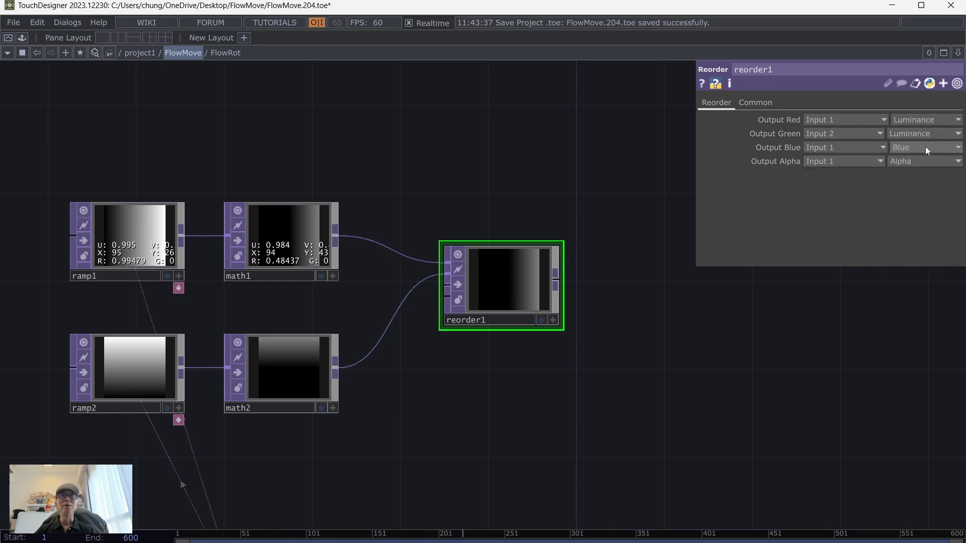
Set reorder1's pixel format to 32-bit float (RG) and limit its channel mask to red and green
{"action": "left_click", "coordinate": [768, 101]}
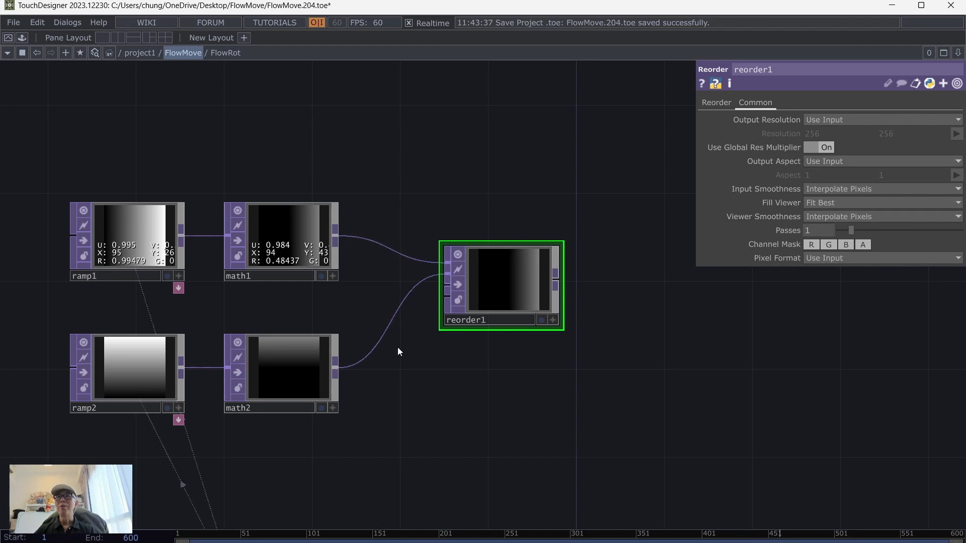
{"action": "left_click", "coordinate": [844, 259]}
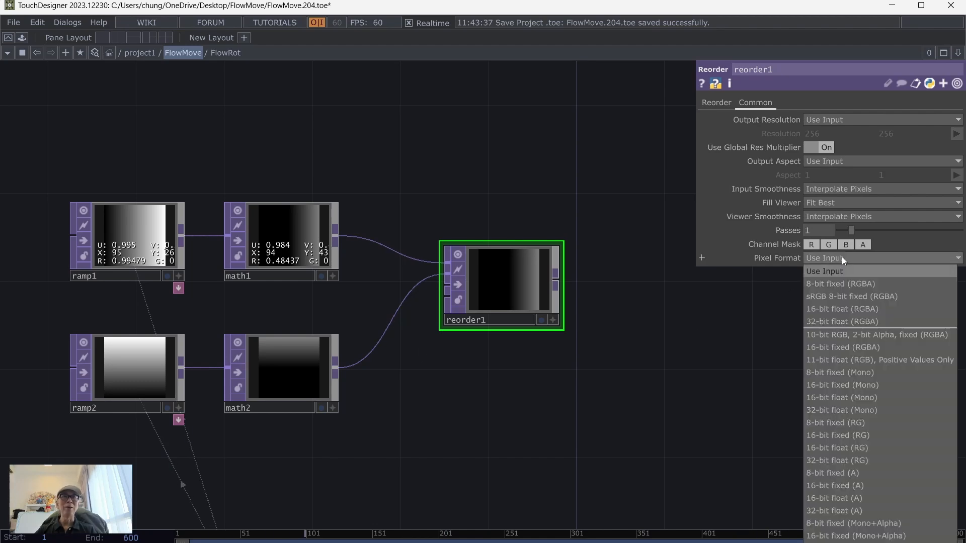
{"action": "left_click", "coordinate": [853, 465]}
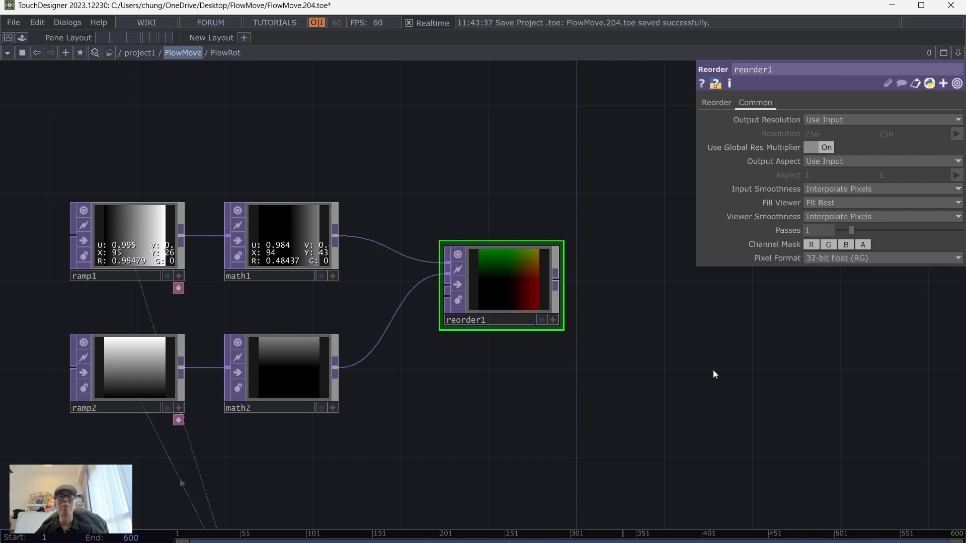
{"action": "left_click", "coordinate": [831, 244]}
{"action": "left_click", "coordinate": [832, 244]}
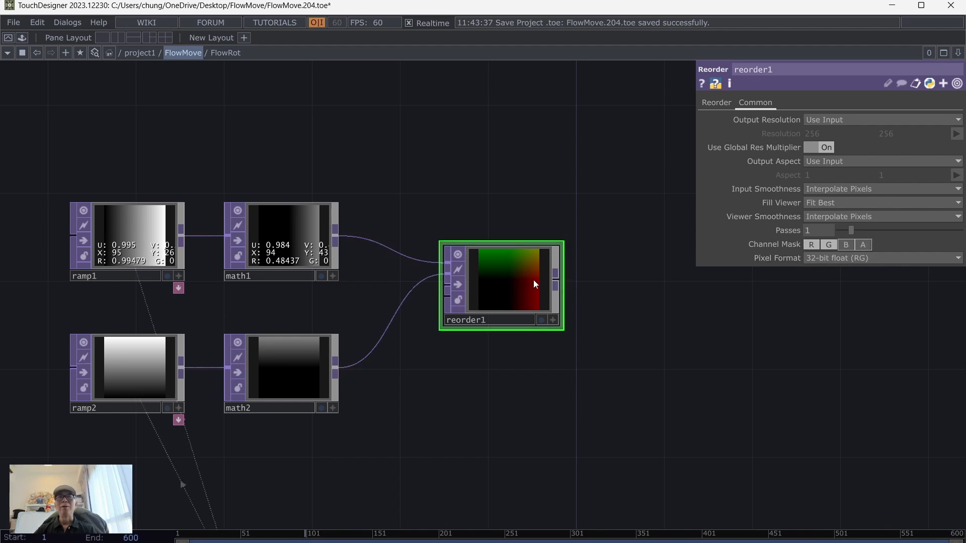
Show pixel values in reorder1's viewer, inspect them across the gradient, and move the node closer to the Math TOPs
{"action": "scroll", "coordinate": [652, 365], "scroll_direction": "up", "scroll_amount": 5}
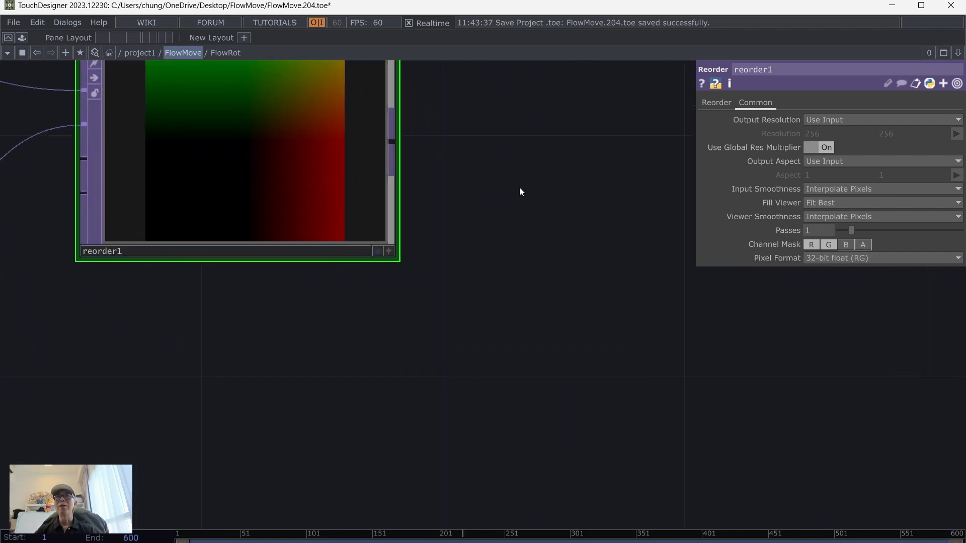
{"action": "left_click_drag", "start_coordinate": [520, 192], "coordinate": [642, 349]}
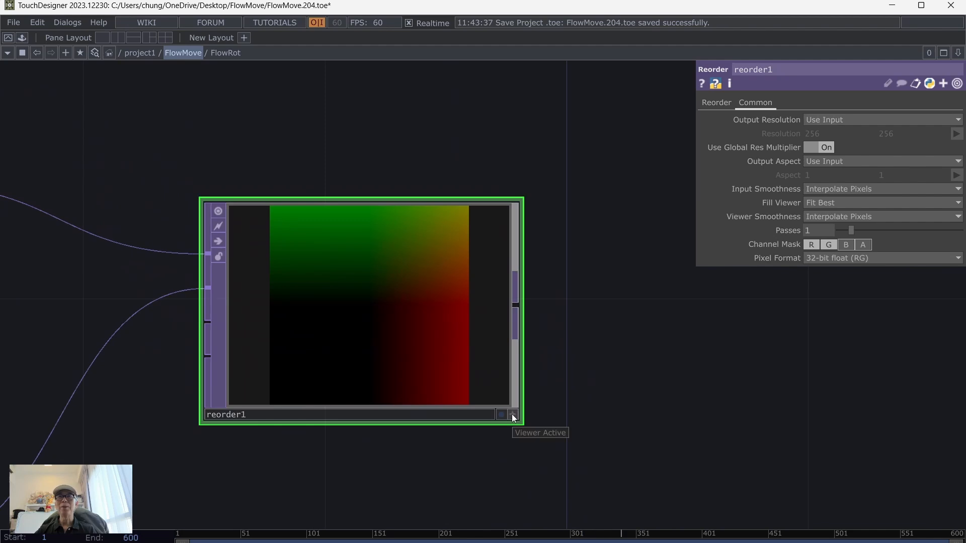
{"action": "left_click", "coordinate": [512, 415]}
{"action": "right_click", "coordinate": [364, 286]}
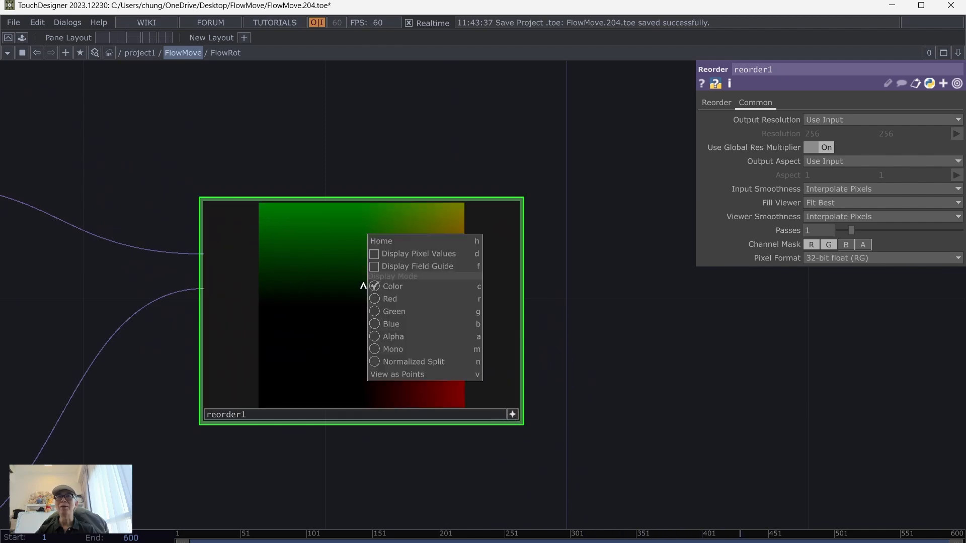
{"action": "left_click", "coordinate": [397, 256]}
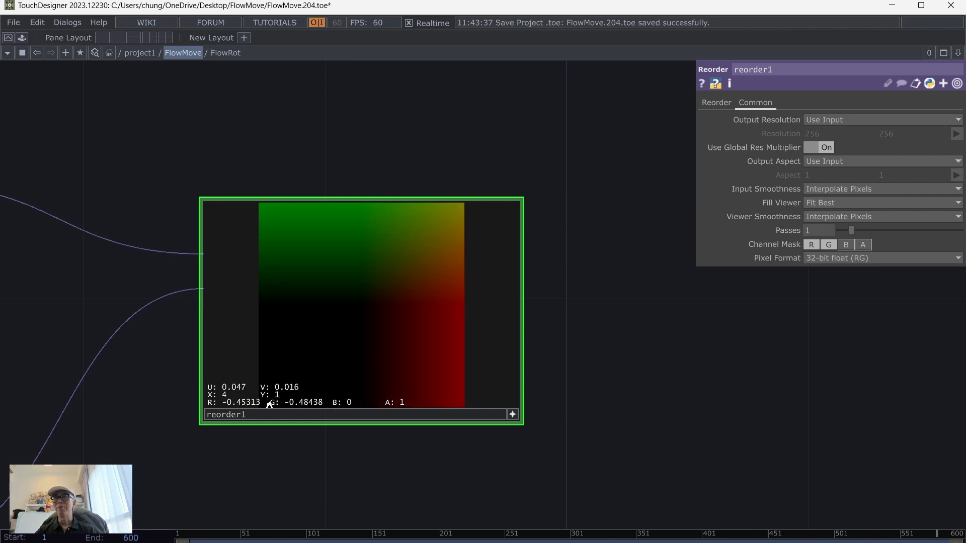
{"action": "scroll", "coordinate": [608, 417], "scroll_direction": "down", "scroll_amount": 6}
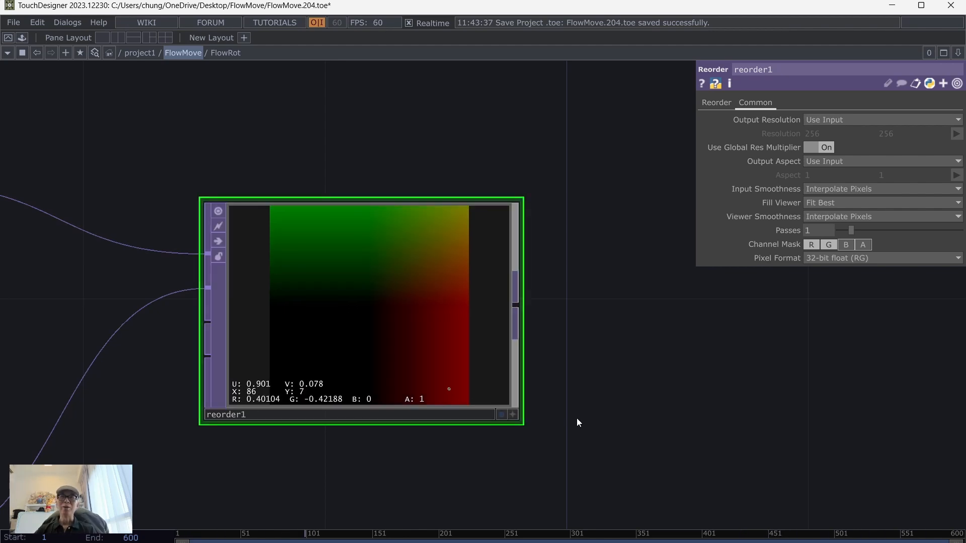
{"action": "left_click_drag", "start_coordinate": [663, 420], "coordinate": [498, 322]}
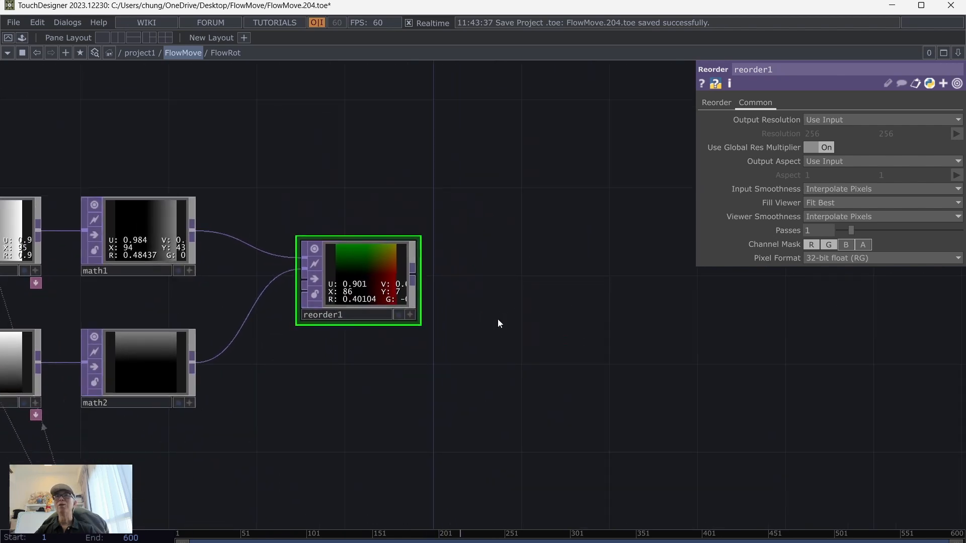
{"action": "left_click_drag", "start_coordinate": [355, 270], "coordinate": [295, 295]}
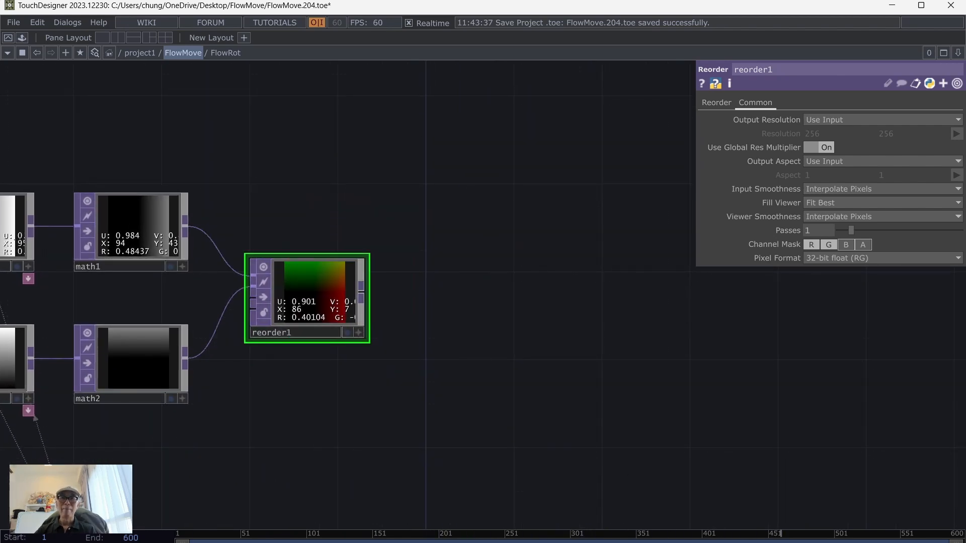
Switch to the Patreon post in the browser, review the distance and angle formulas and figures, and return to TouchDesigner
{"action": "mouse_move", "coordinate": [567, 542]}
{"action": "left_click", "coordinate": [567, 523]}
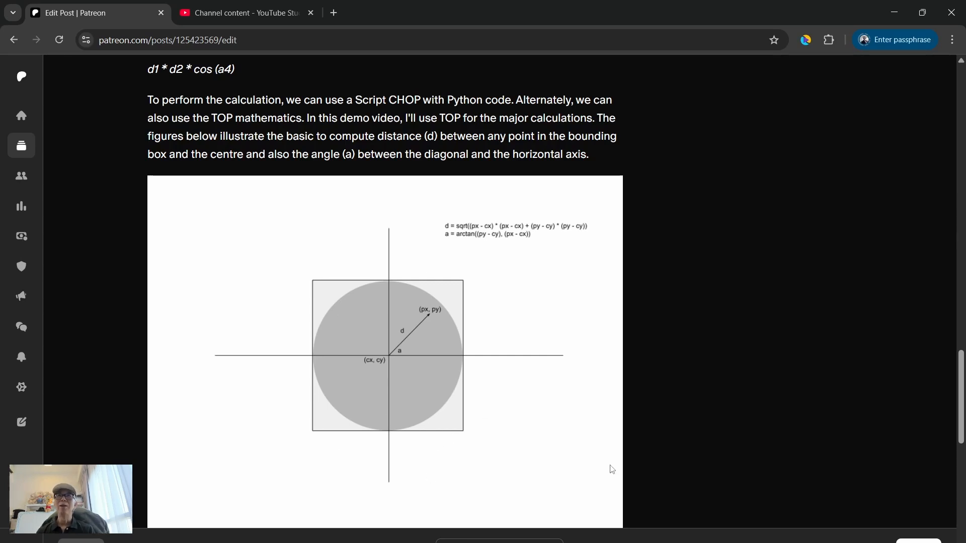
{"action": "scroll", "coordinate": [600, 340], "scroll_direction": "up", "scroll_amount": 3}
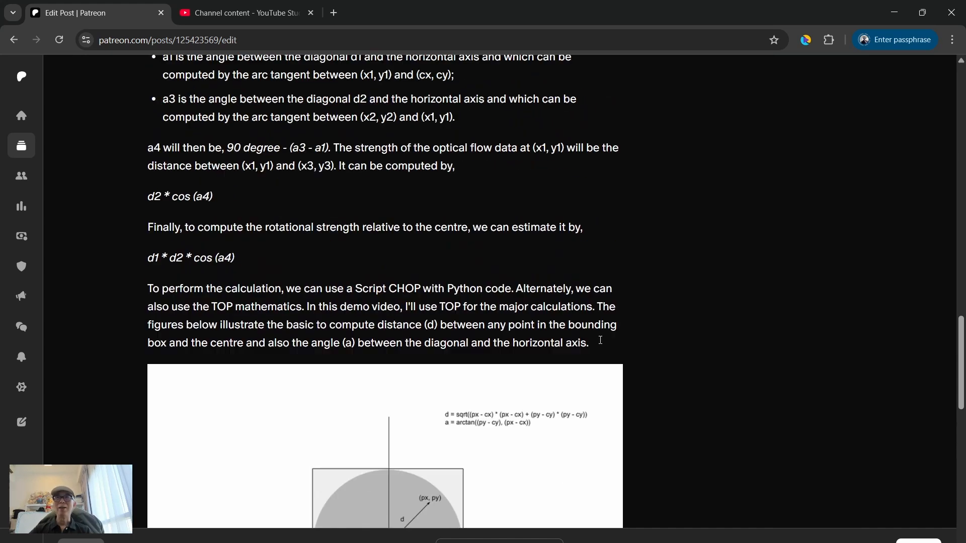
{"action": "scroll", "coordinate": [600, 341], "scroll_direction": "up", "scroll_amount": 11}
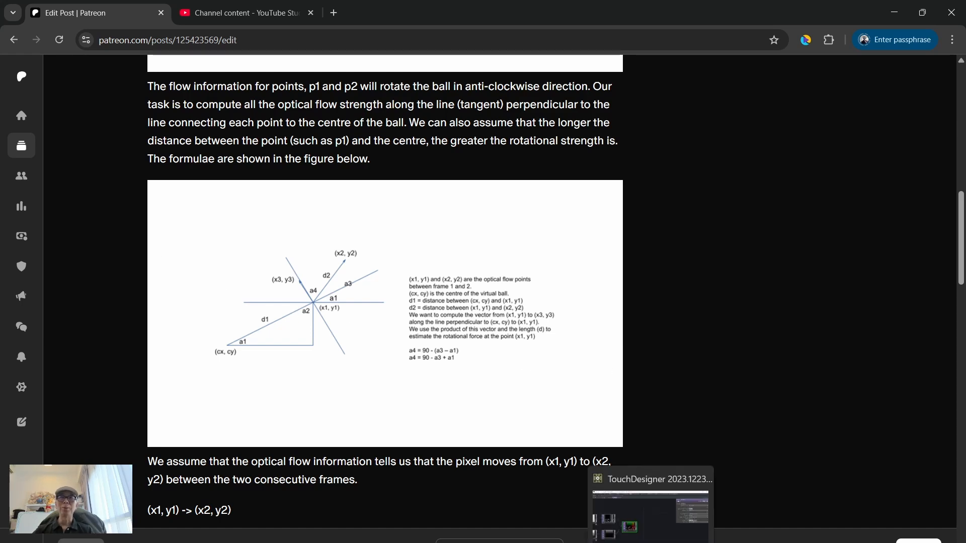
{"action": "left_click", "coordinate": [651, 542]}
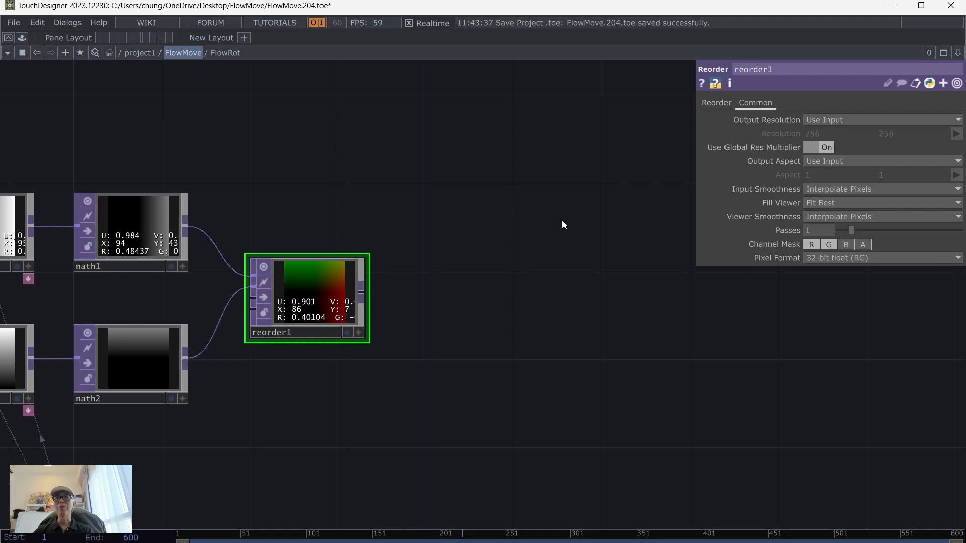
Save the project, leaving free network space above reorder1 in view
{"action": "left_click_drag", "start_coordinate": [548, 180], "coordinate": [500, 271]}
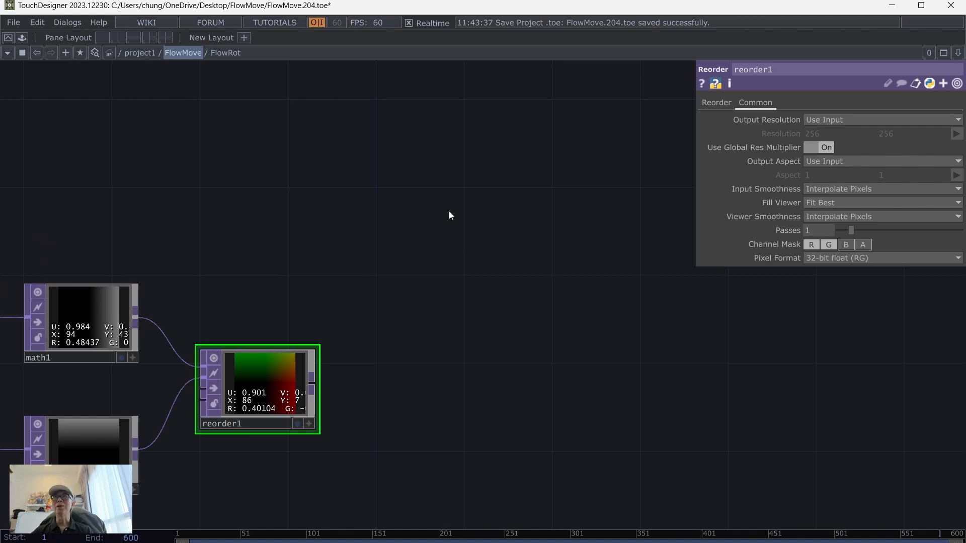
{"action": "left_click_drag", "start_coordinate": [449, 216], "coordinate": [422, 233]}
{"action": "left_click", "coordinate": [21, 23]}
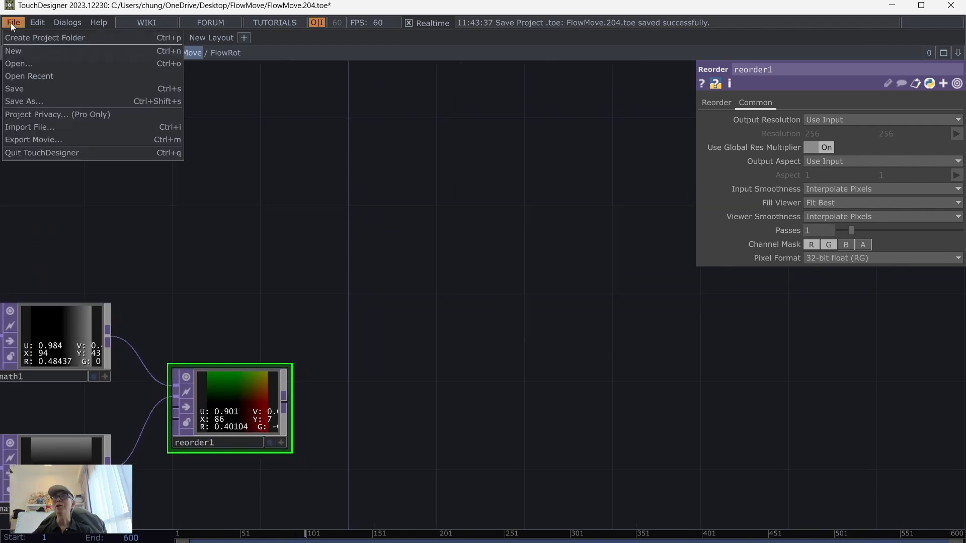
{"action": "left_click", "coordinate": [21, 89]}
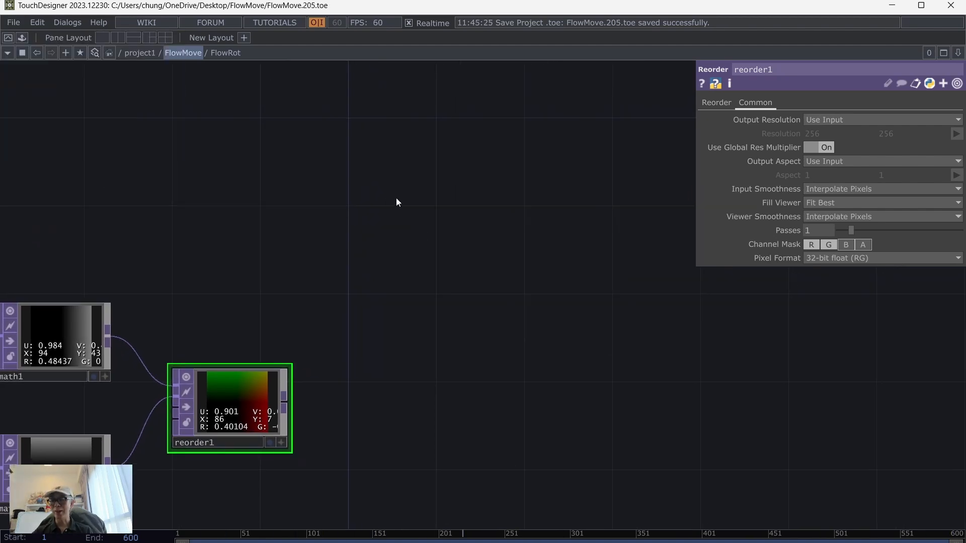
Add a Base COMP above and beyond reorder1 and name it Magnitude
{"action": "key", "text": "Tab"}
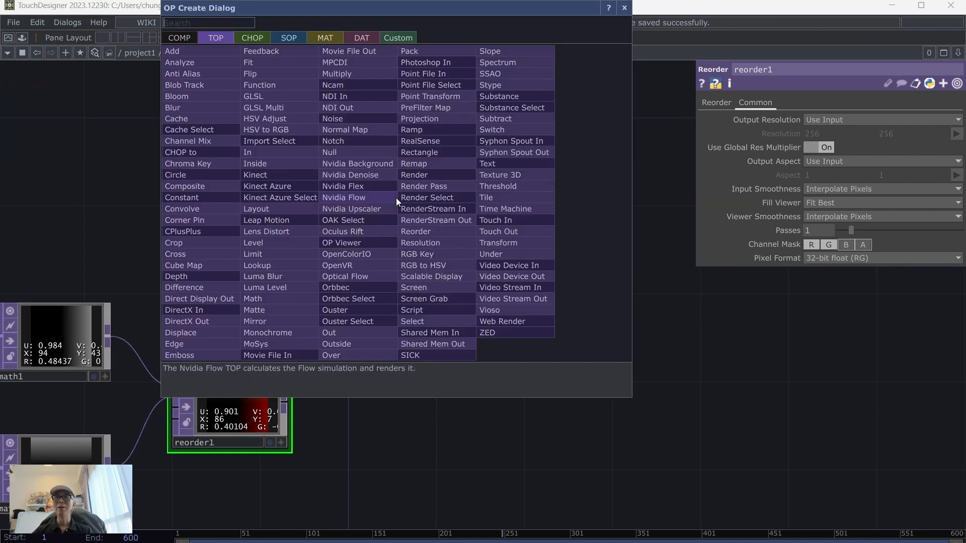
{"action": "left_click", "coordinate": [176, 37]}
{"action": "left_click", "coordinate": [338, 51]}
{"action": "left_click", "coordinate": [421, 185]}
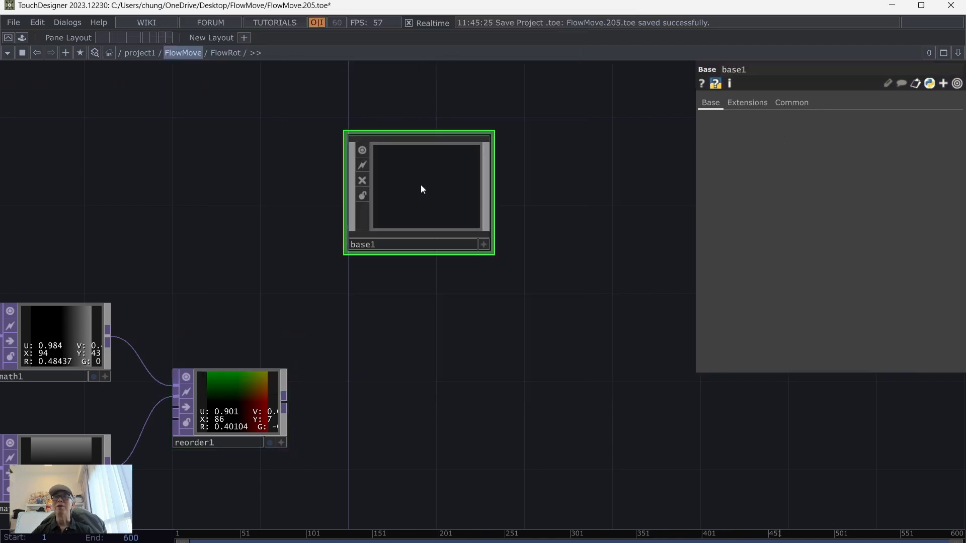
{"action": "left_click", "coordinate": [394, 244]}
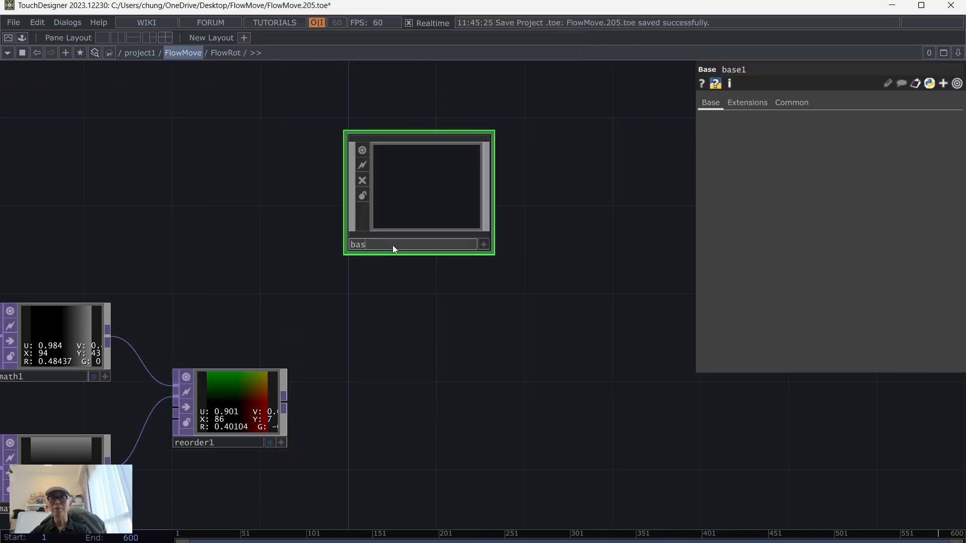
{"action": "key", "text": "BackSpace"}
{"action": "key", "text": "BackSpace"}
{"action": "key", "text": "BackSpace"}
{"action": "key", "text": "BackSpace"}
{"action": "key", "text": "BackSpace"}
{"action": "type", "text": "Magni"}
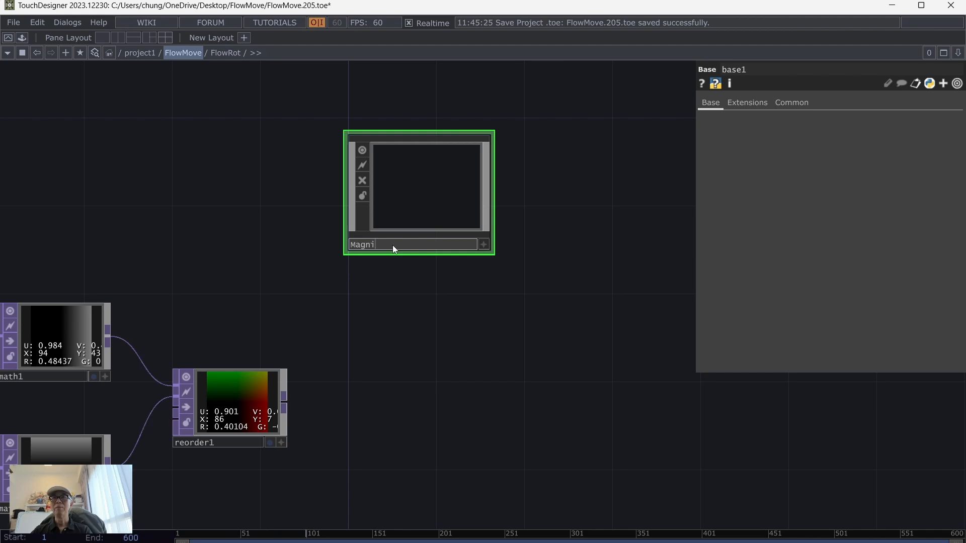
{"action": "type", "text": "tude"}
{"action": "key", "text": "Return"}
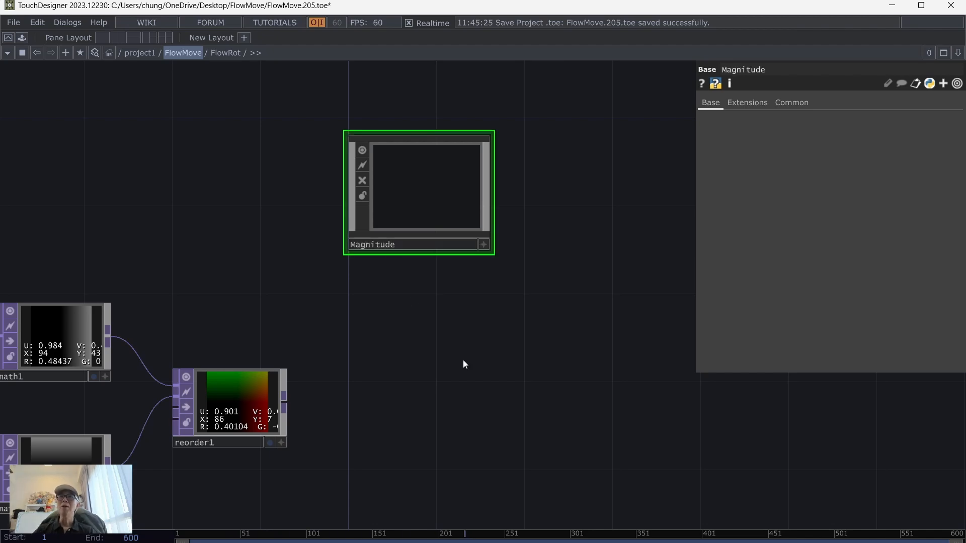
Duplicate the Magnitude component, rename the copy Angle, and place it beside Magnitude
{"action": "left_click_drag", "start_coordinate": [463, 362], "coordinate": [463, 270]}
{"action": "left_click_drag", "start_coordinate": [420, 144], "coordinate": [429, 134]}
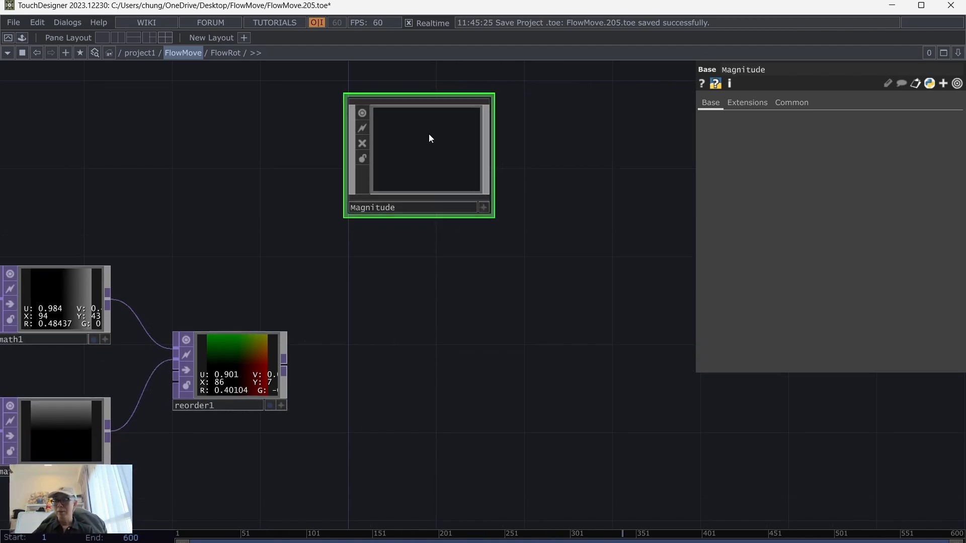
{"action": "key", "text": "ctrl+c"}
{"action": "key", "text": "ctrl+v"}
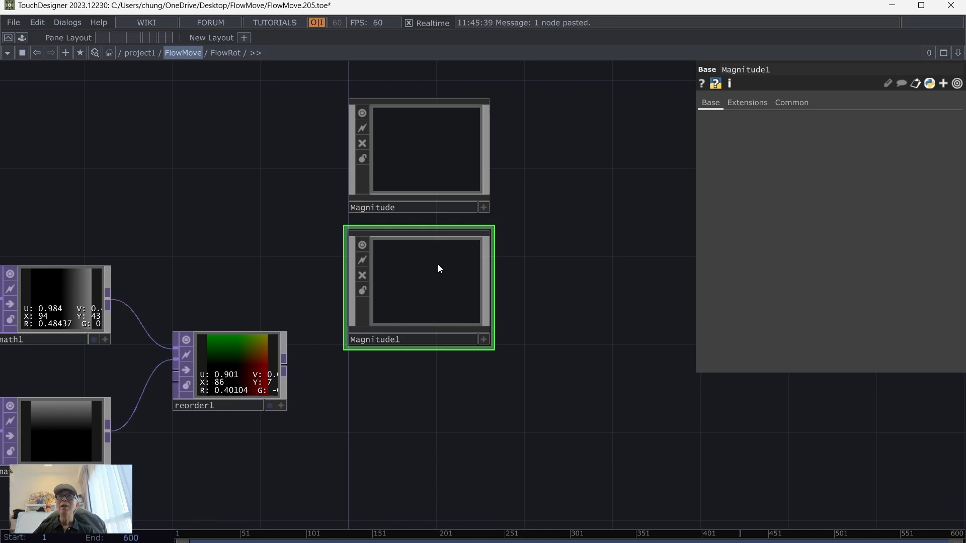
{"action": "left_click", "coordinate": [410, 344]}
{"action": "key", "text": "BackSpace"}
{"action": "key", "text": "BackSpace"}
{"action": "key", "text": "BackSpace"}
{"action": "key", "text": "BackSpace"}
{"action": "key", "text": "BackSpace"}
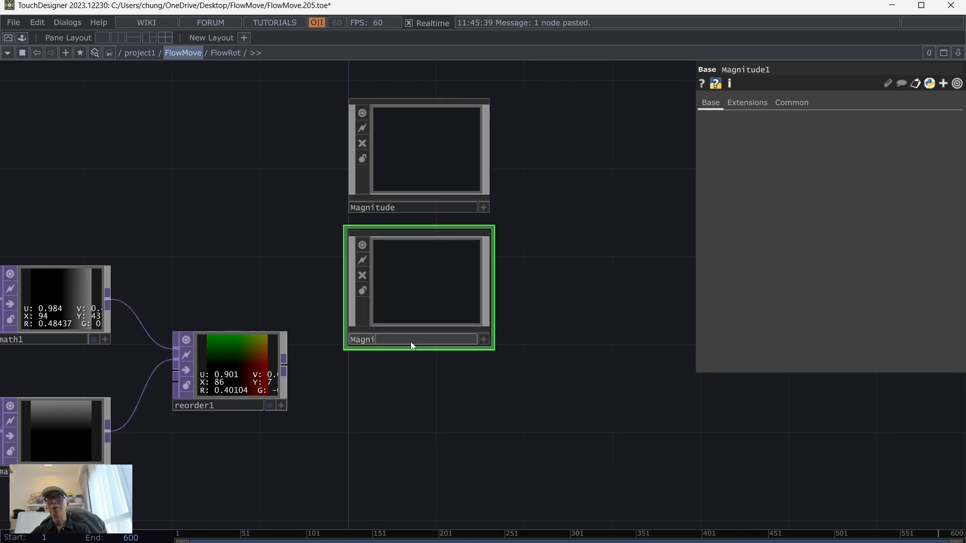
{"action": "key", "text": "BackSpace"}
{"action": "key", "text": "BackSpace"}
{"action": "key", "text": "BackSpace"}
{"action": "key", "text": "BackSpace"}
{"action": "key", "text": "BackSpace"}
{"action": "type", "text": "Angle"}
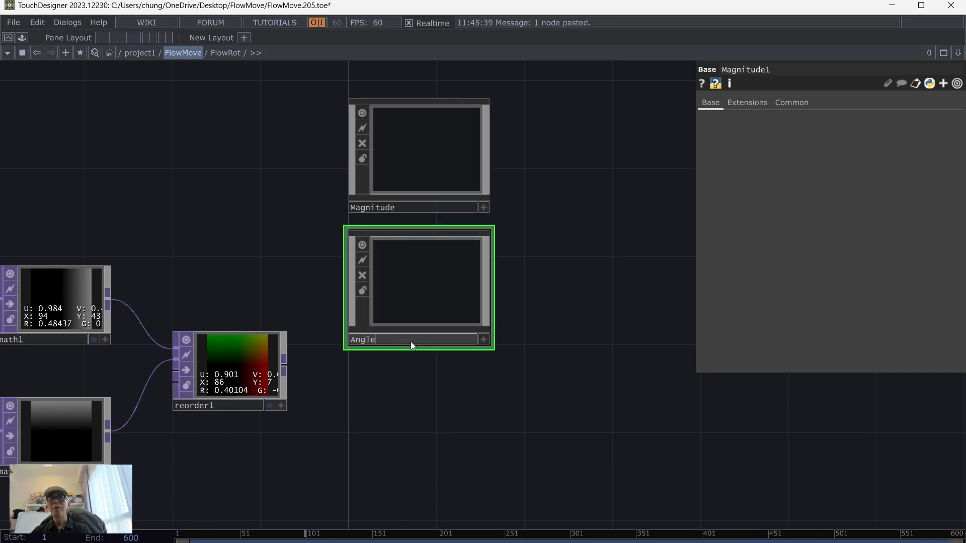
{"action": "key", "text": "Return"}
{"action": "left_click_drag", "start_coordinate": [445, 315], "coordinate": [626, 188]}
{"action": "mouse_move", "coordinate": [506, 371]}
{"action": "left_mouse_down"}
{"action": "mouse_move", "coordinate": [486, 382]}
{"action": "mouse_move", "coordinate": [511, 382]}
{"action": "left_mouse_up"}
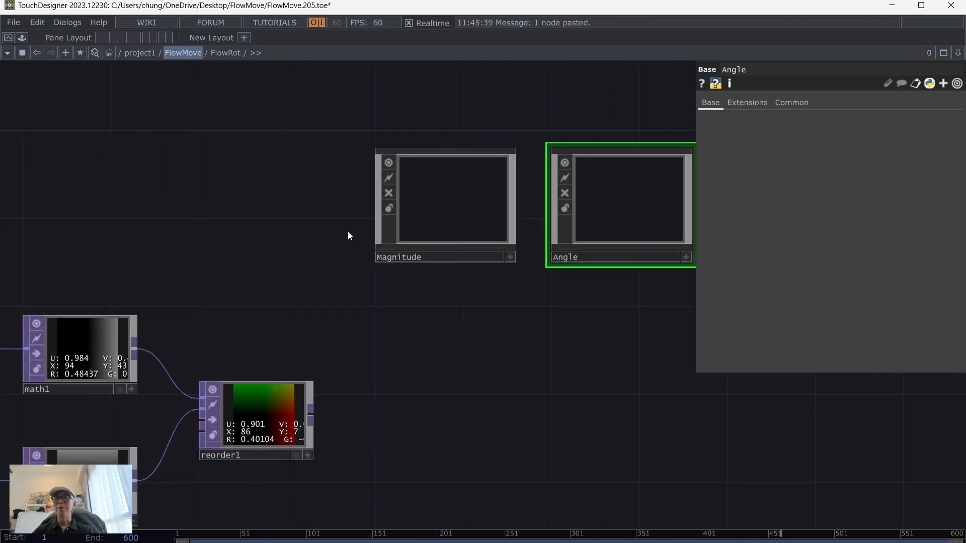
Inside the Magnitude component, add an In TOP and an Out TOP with free space between them
{"action": "key", "text": "i"}
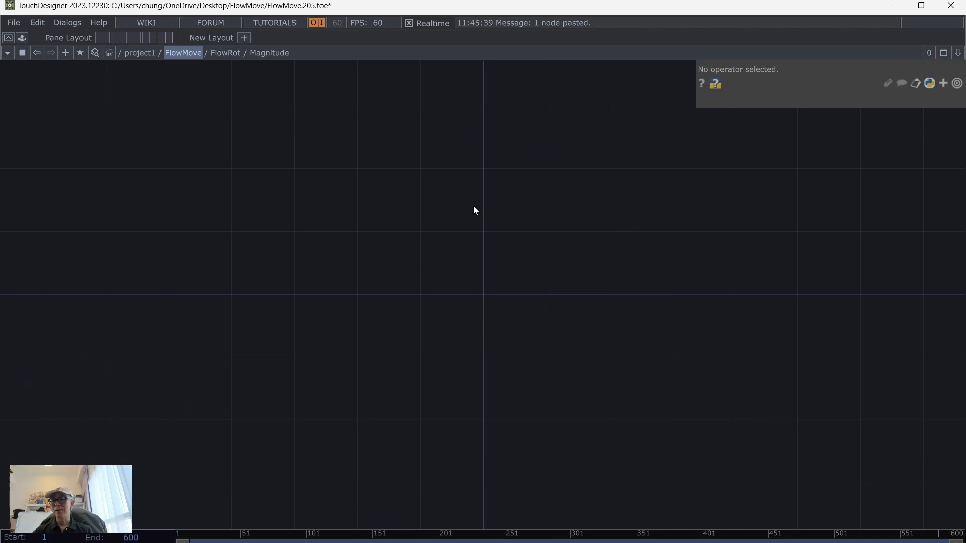
{"action": "key", "text": "Tab"}
{"action": "left_click", "coordinate": [304, 45]}
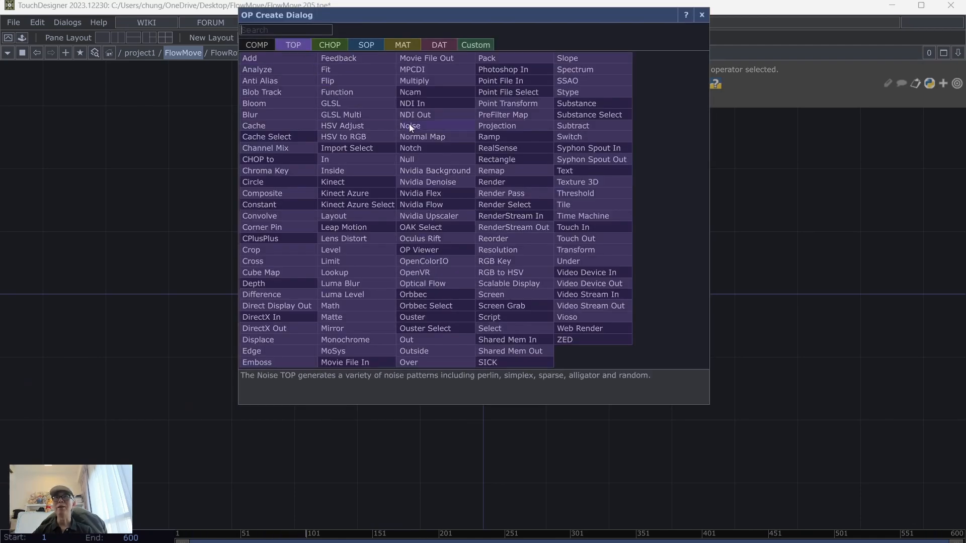
{"action": "left_click", "coordinate": [357, 158]}
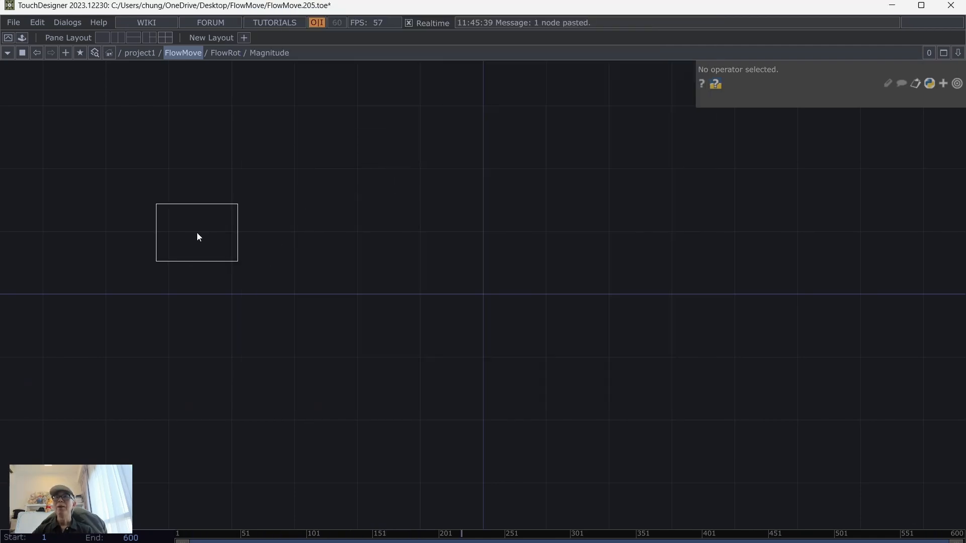
{"action": "left_click", "coordinate": [198, 236]}
{"action": "key", "text": "Tab"}
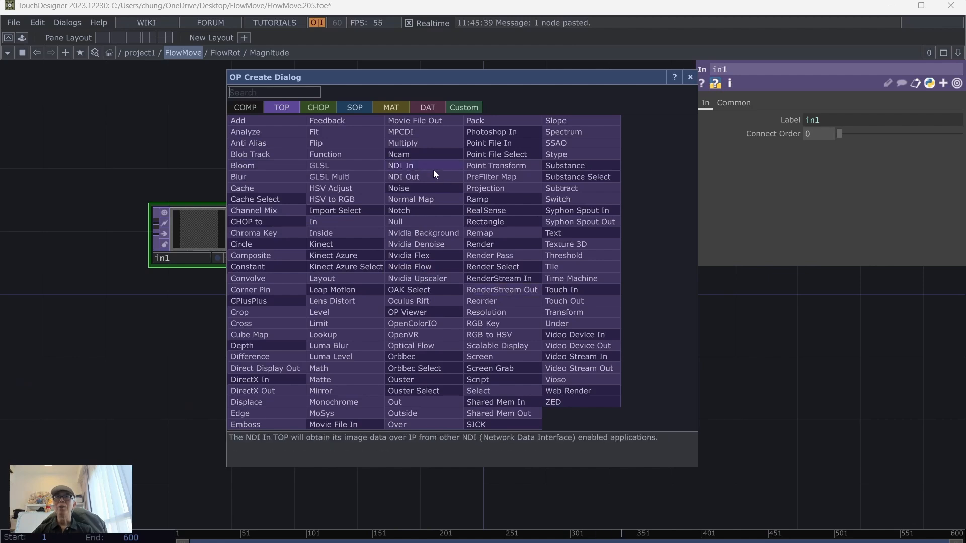
{"action": "left_click", "coordinate": [436, 402]}
{"action": "left_click", "coordinate": [606, 239]}
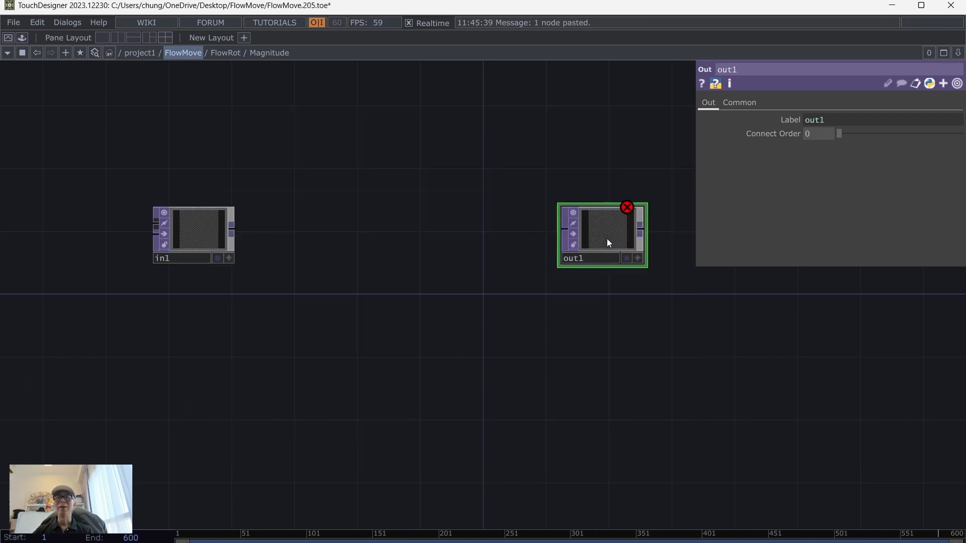
{"action": "left_click_drag", "start_coordinate": [375, 358], "coordinate": [493, 409]}
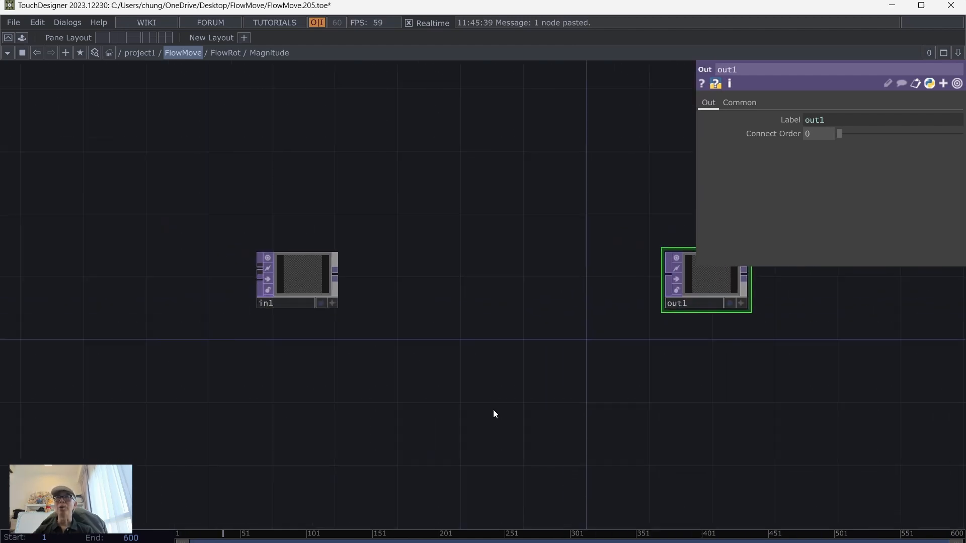
Go up to FlowRot, connect reorder1's output to the Magnitude component's input, and go back inside Magnitude
{"action": "left_click", "coordinate": [225, 53]}
{"action": "left_click_drag", "start_coordinate": [311, 409], "coordinate": [378, 204]}
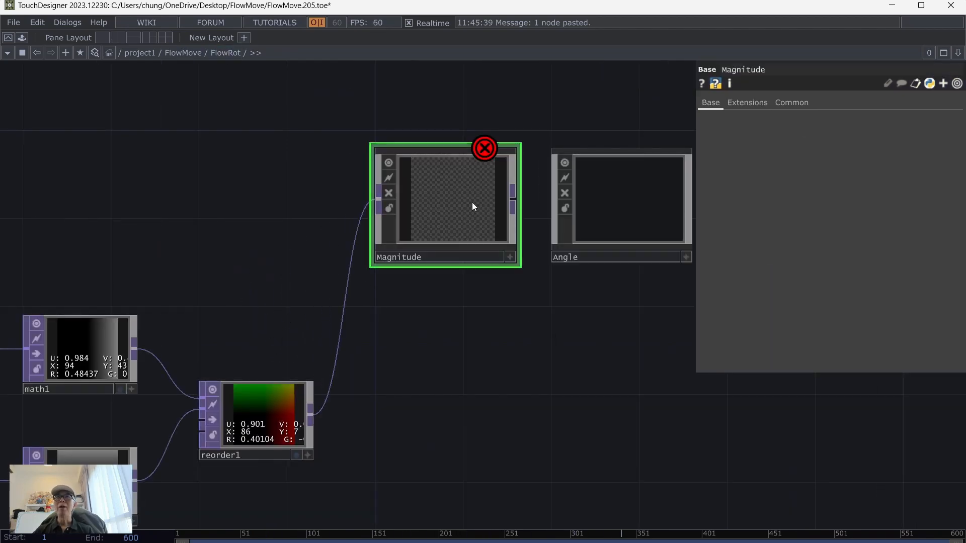
{"action": "key", "text": "i"}
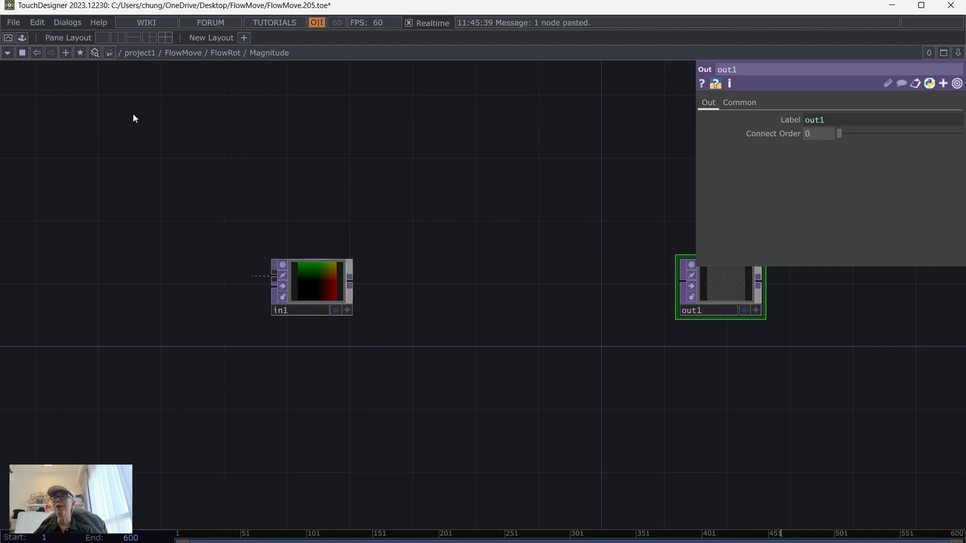
{"action": "scroll", "coordinate": [450, 267], "scroll_direction": "up", "scroll_amount": 2}
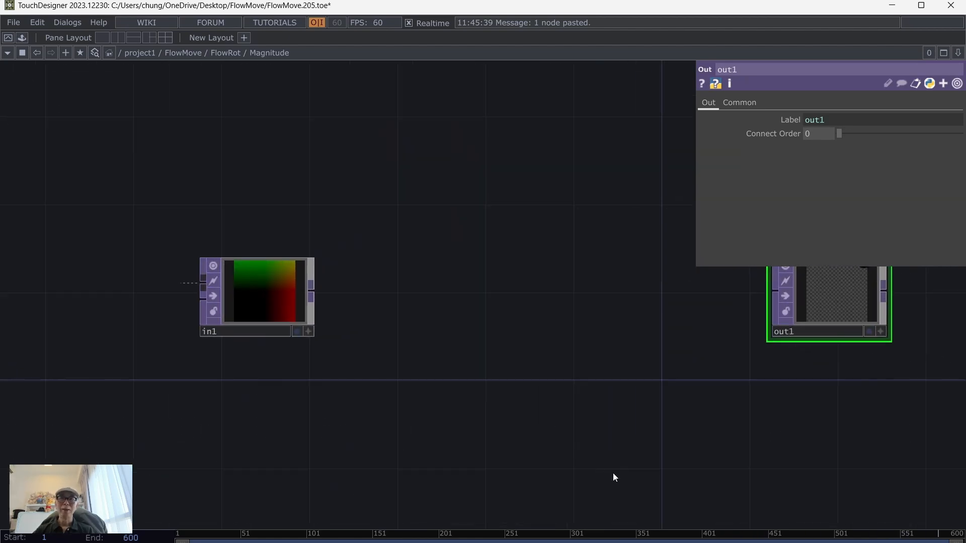
{"action": "left_click_drag", "start_coordinate": [576, 413], "coordinate": [551, 349]}
Switch to the Patreon post in the browser, check the distance formula beside the circle figure, and return to TouchDesigner
{"action": "mouse_move", "coordinate": [567, 541]}
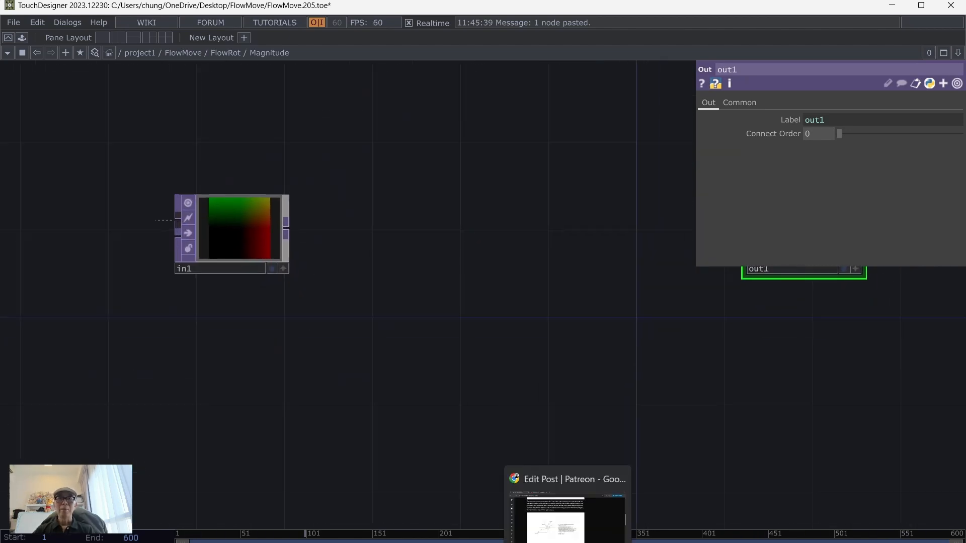
{"action": "left_click", "coordinate": [567, 510]}
{"action": "scroll", "coordinate": [575, 391], "scroll_direction": "down", "scroll_amount": 4}
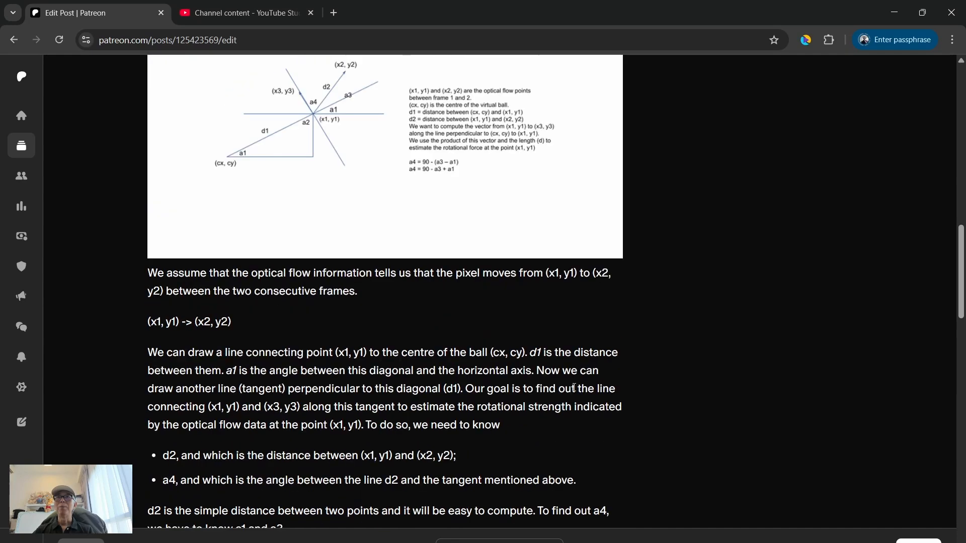
{"action": "scroll", "coordinate": [575, 389], "scroll_direction": "up", "scroll_amount": 8}
{"action": "scroll", "coordinate": [574, 387], "scroll_direction": "down", "scroll_amount": 6}
{"action": "scroll", "coordinate": [574, 387], "scroll_direction": "down", "scroll_amount": 16}
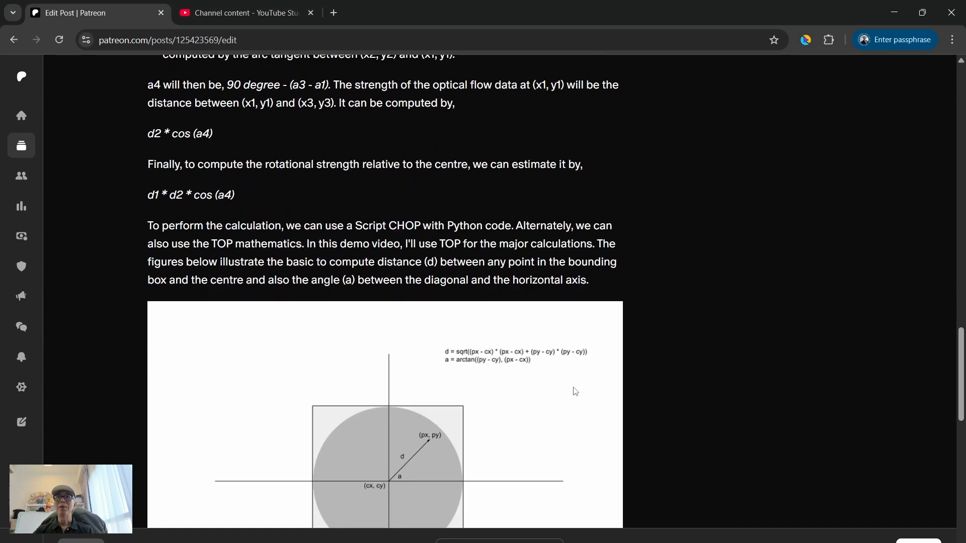
{"action": "scroll", "coordinate": [575, 391], "scroll_direction": "up", "scroll_amount": 1}
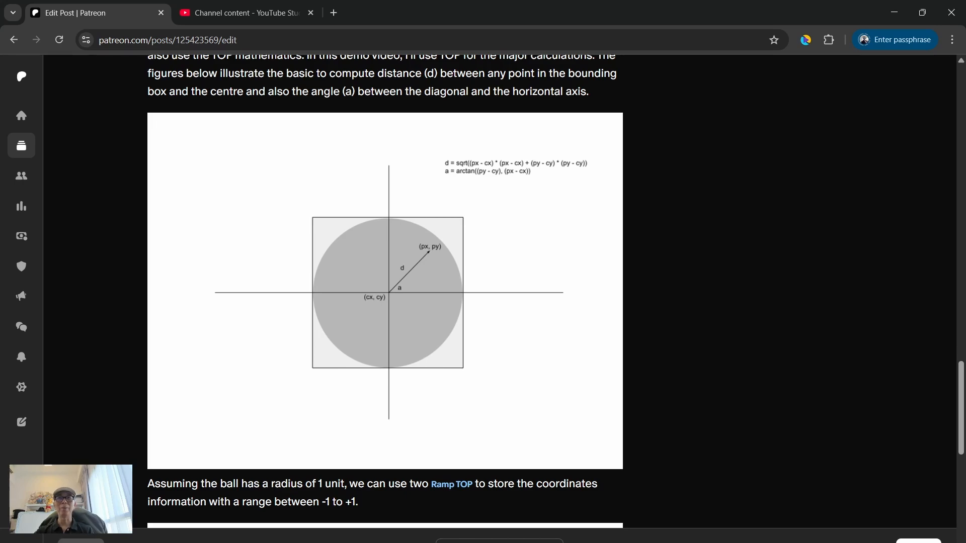
{"action": "left_click", "coordinate": [620, 520]}
Move in1 further away from out1 and add a Math TOP connected to in1's output, placed beside it
{"action": "left_click_drag", "start_coordinate": [630, 320], "coordinate": [630, 376]}
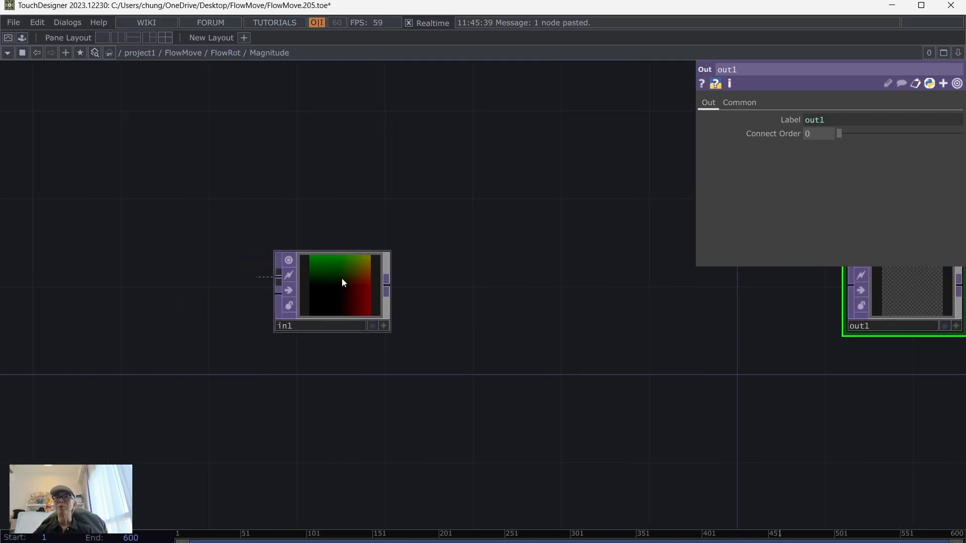
{"action": "left_click_drag", "start_coordinate": [341, 280], "coordinate": [236, 238]}
{"action": "left_click", "coordinate": [277, 243]}
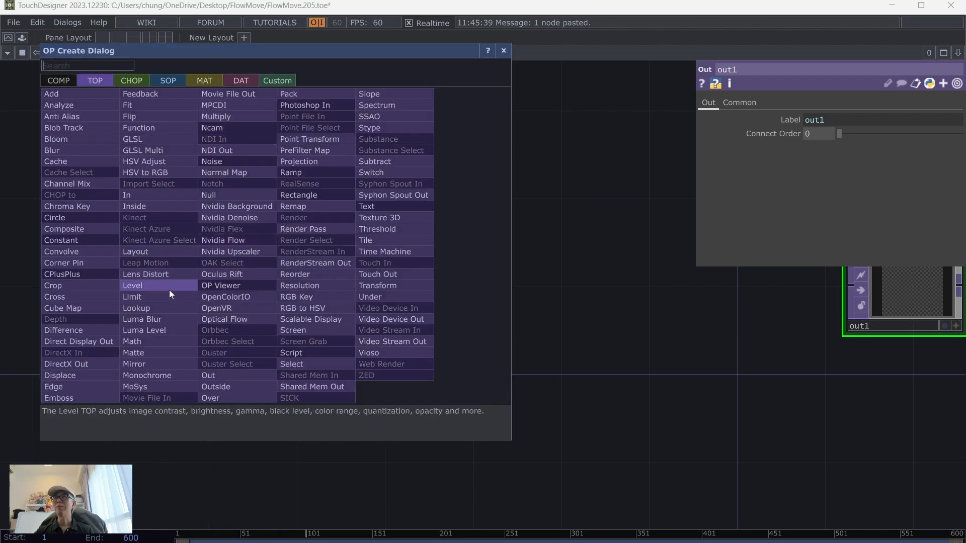
{"action": "left_click", "coordinate": [173, 342]}
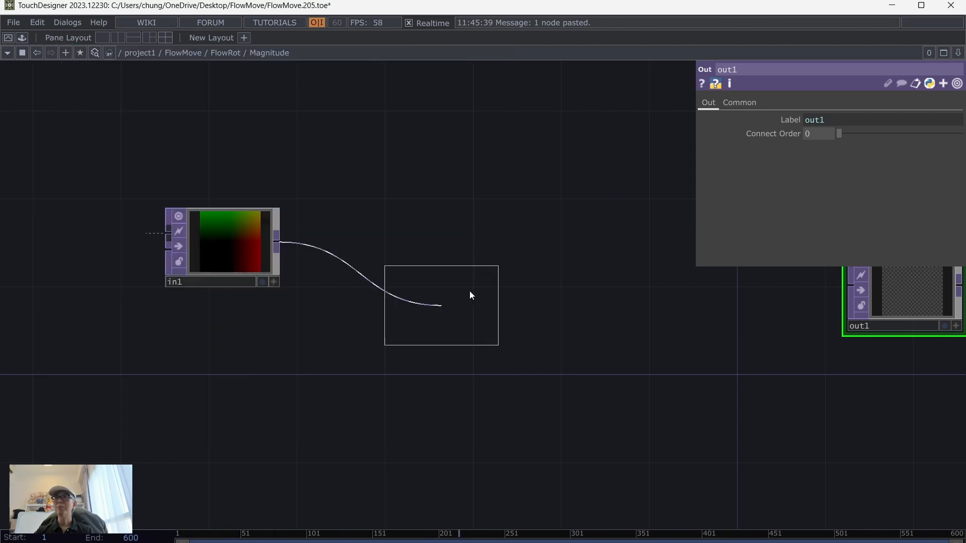
{"action": "left_click", "coordinate": [384, 251]}
{"action": "left_click_drag", "start_coordinate": [594, 294], "coordinate": [596, 354]}
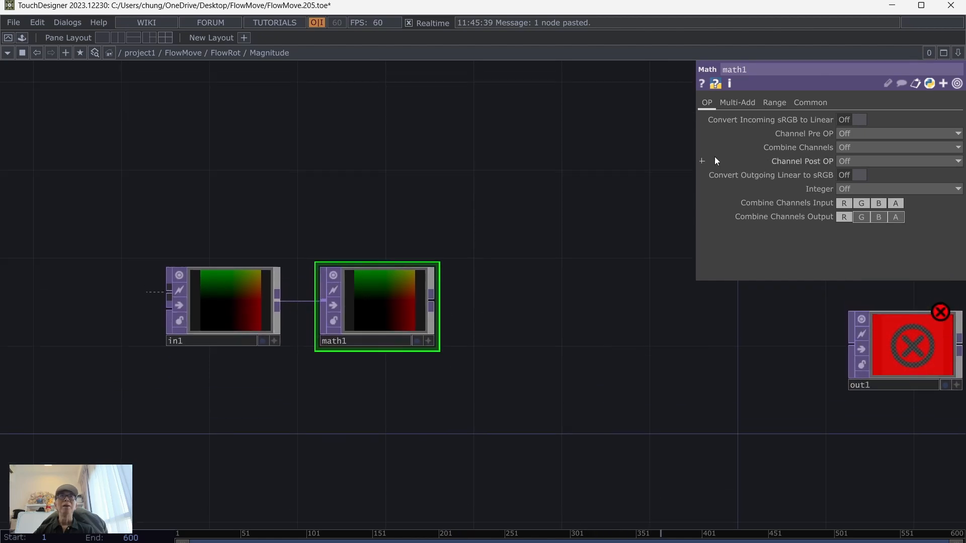
Set math1's Channel Pre OP to Square and examine the squared image
{"action": "left_click", "coordinate": [855, 133]}
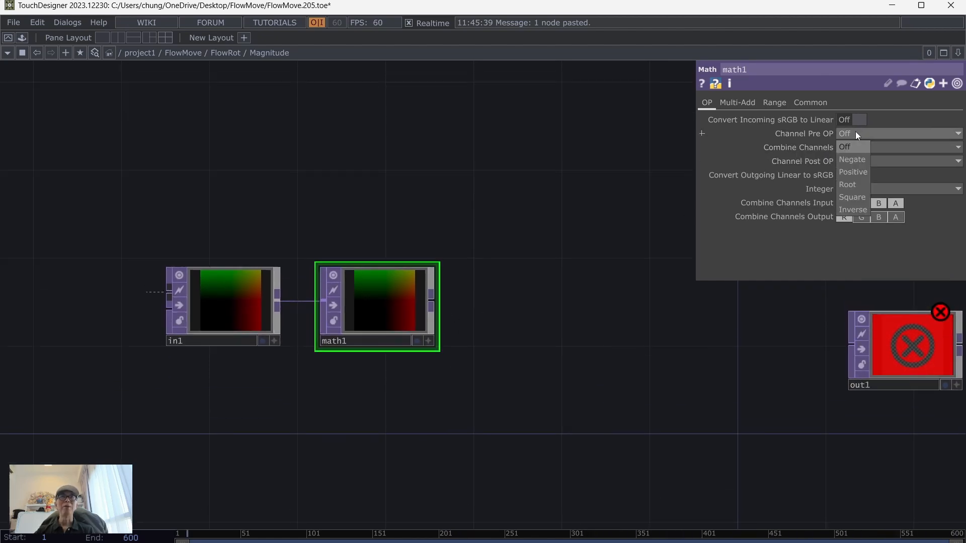
{"action": "left_click", "coordinate": [855, 197]}
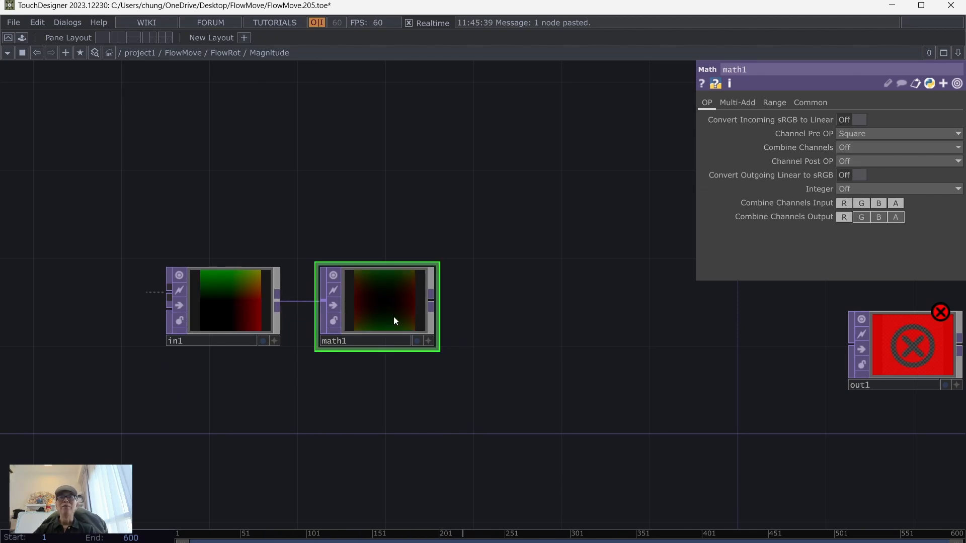
{"action": "scroll", "coordinate": [394, 317], "scroll_direction": "up", "scroll_amount": 4}
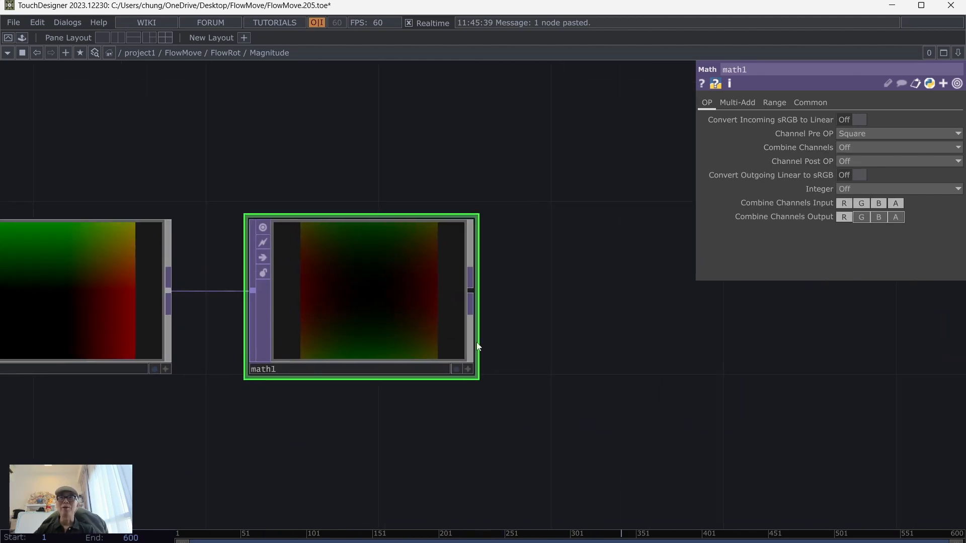
{"action": "left_click_drag", "start_coordinate": [571, 394], "coordinate": [673, 386]}
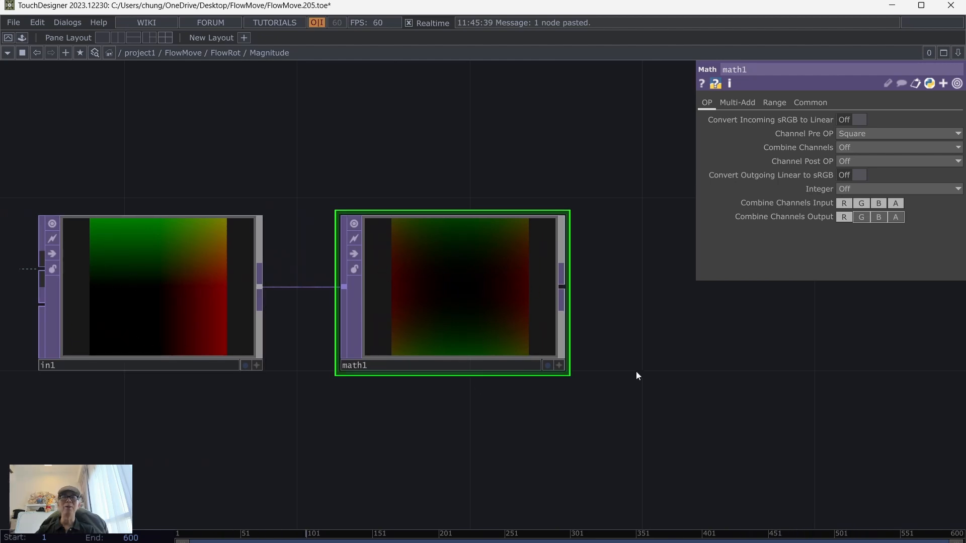
Set math1's Combine Channels to Add, limiting the combined input channels to R and G
{"action": "scroll", "coordinate": [636, 370], "scroll_direction": "down", "scroll_amount": 3}
{"action": "left_click_drag", "start_coordinate": [600, 410], "coordinate": [431, 379]}
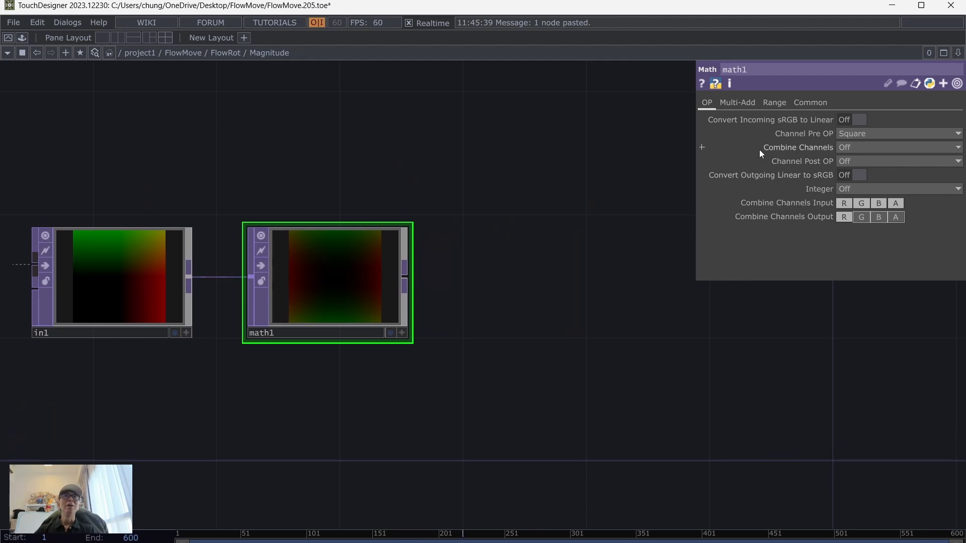
{"action": "left_click", "coordinate": [845, 145]}
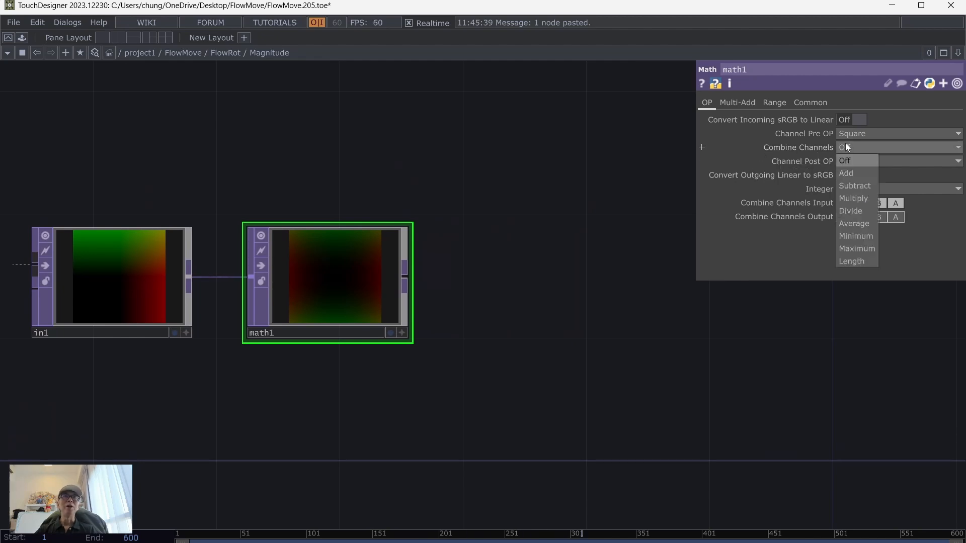
{"action": "left_click", "coordinate": [861, 174]}
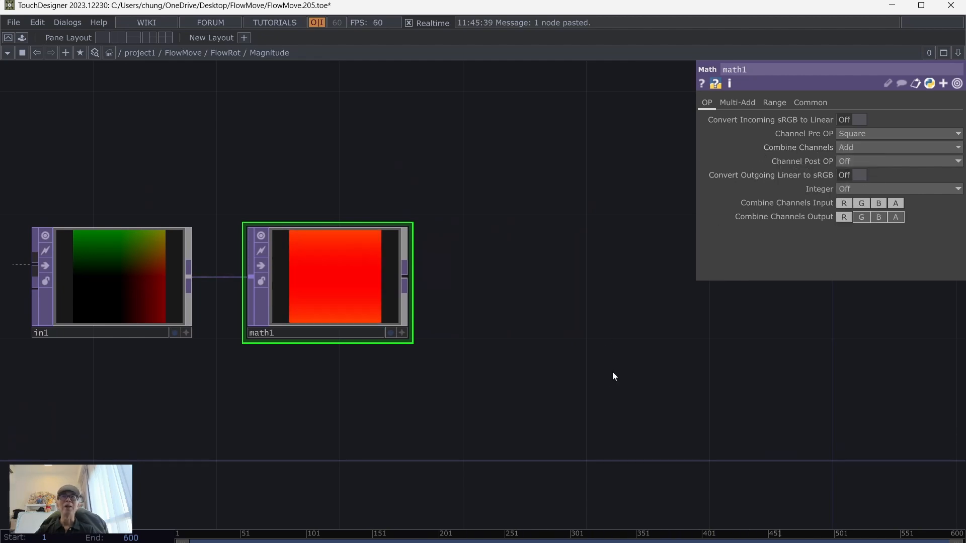
{"action": "scroll", "coordinate": [612, 376], "scroll_direction": "down", "scroll_amount": 2}
{"action": "left_click_drag", "start_coordinate": [672, 392], "coordinate": [628, 366]}
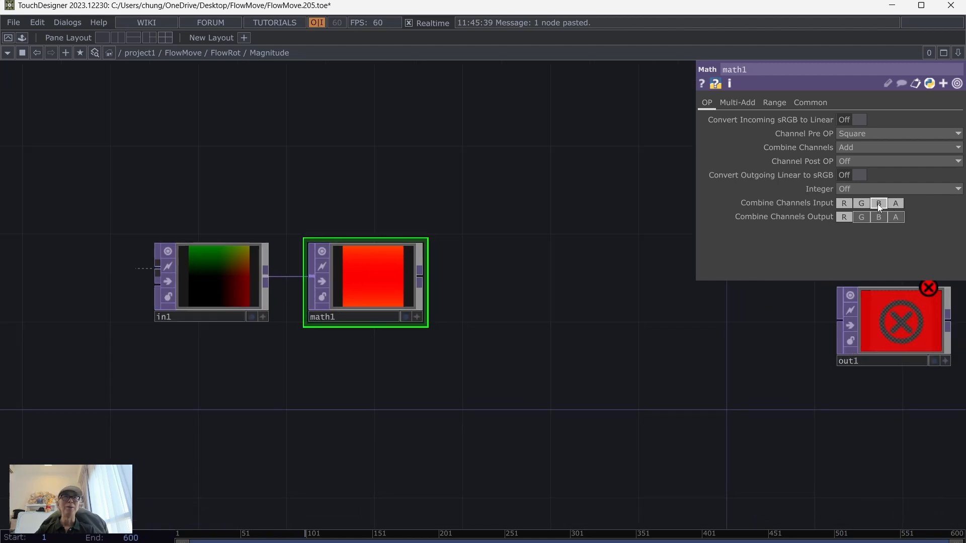
{"action": "left_click", "coordinate": [895, 204]}
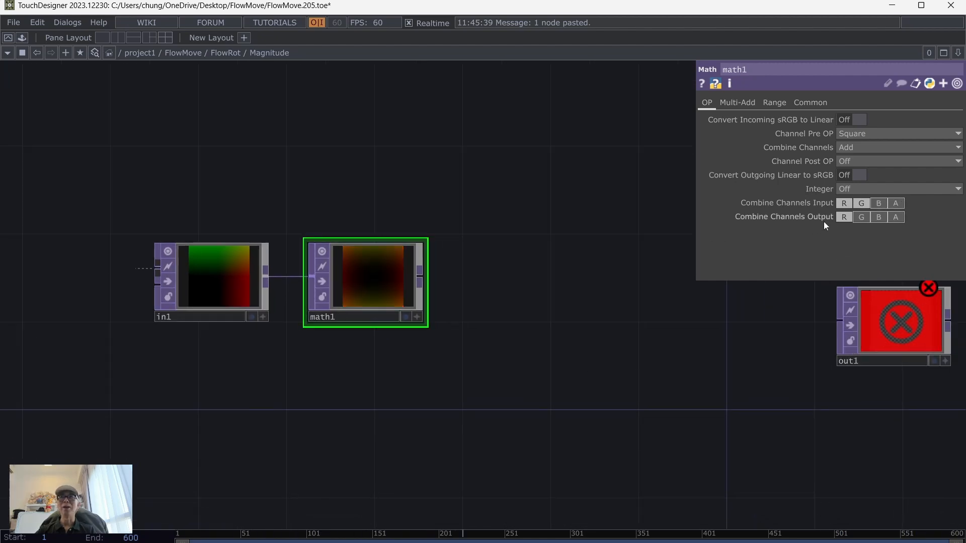
Set math1's Pixel Format to 32-bit float (Mono)
{"action": "left_click", "coordinate": [800, 102]}
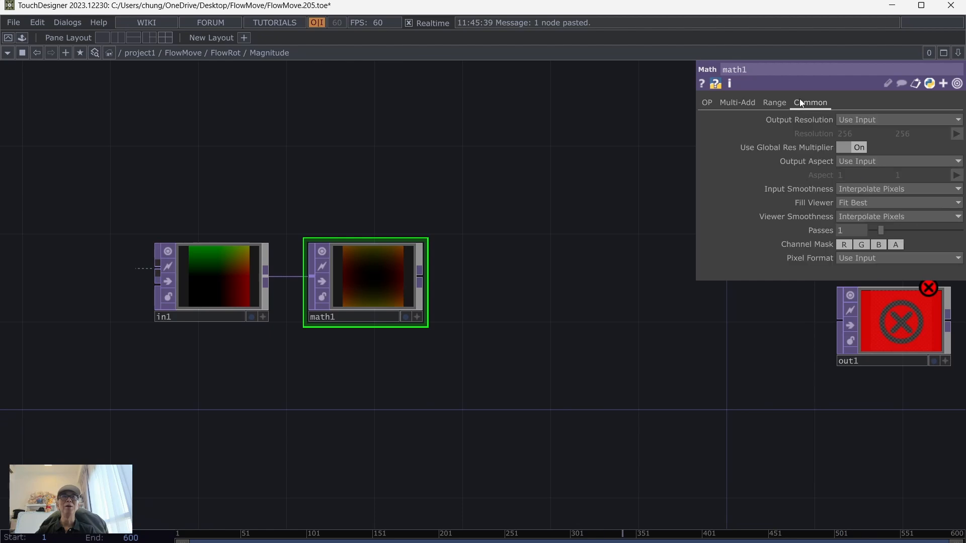
{"action": "scroll", "coordinate": [563, 384], "scroll_direction": "up", "scroll_amount": 2}
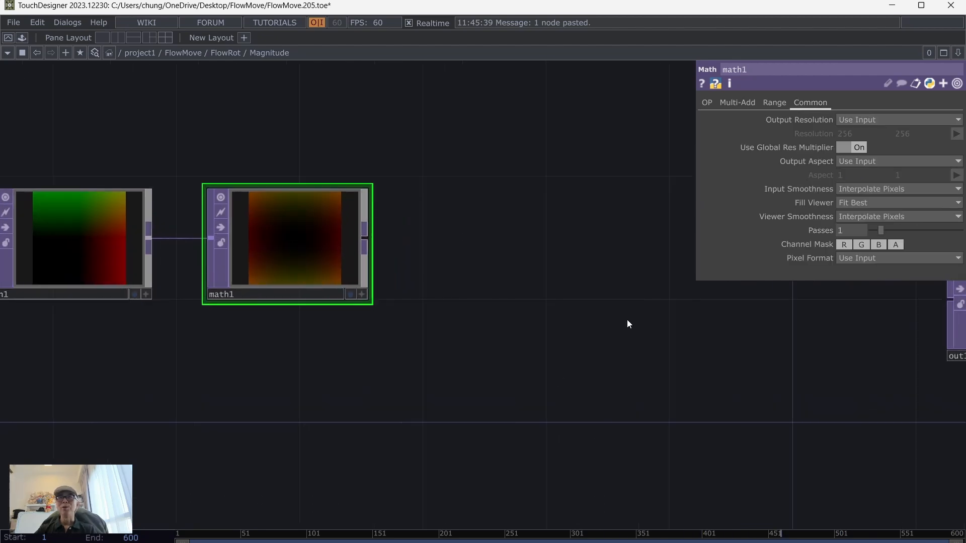
{"action": "left_click_drag", "start_coordinate": [628, 324], "coordinate": [625, 363]}
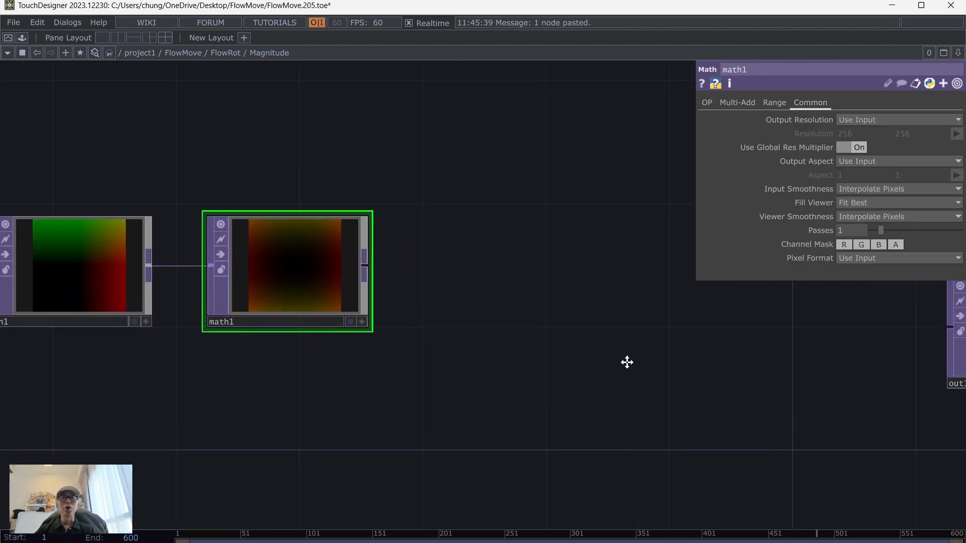
{"action": "left_click", "coordinate": [869, 259]}
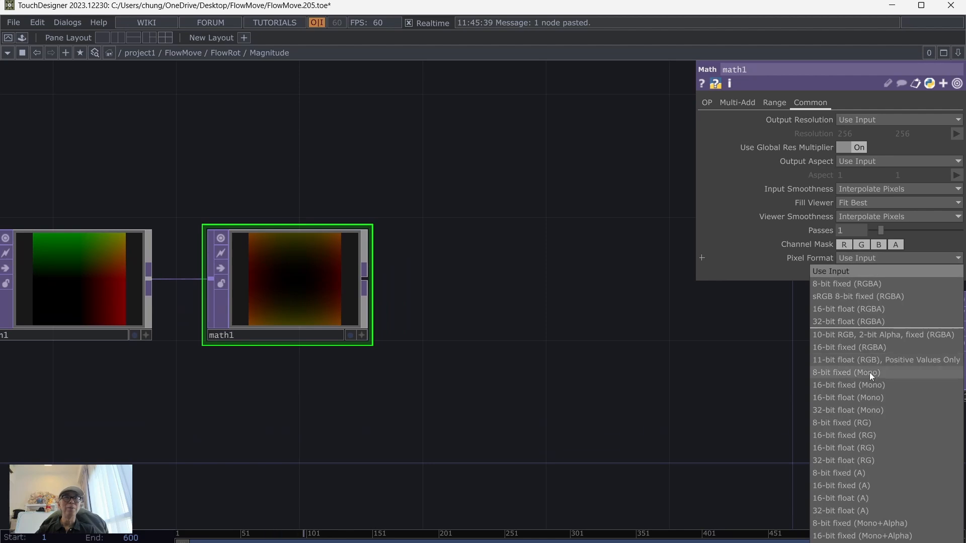
{"action": "left_click", "coordinate": [842, 409]}
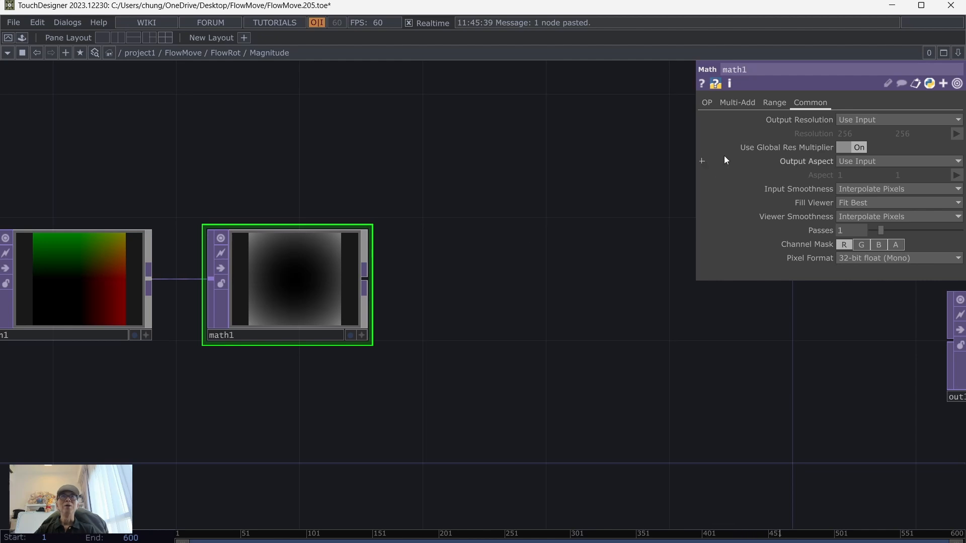
Turn on the pixel value display in math1's viewer and inspect values across the image, then deactivate the viewer
{"action": "scroll", "coordinate": [477, 335], "scroll_direction": "up", "scroll_amount": 3}
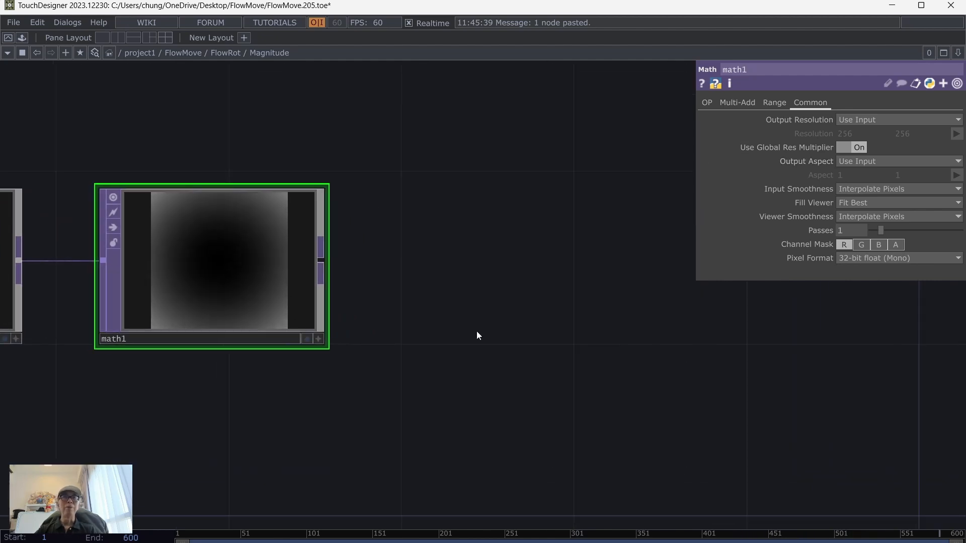
{"action": "left_click_drag", "start_coordinate": [438, 336], "coordinate": [549, 341]}
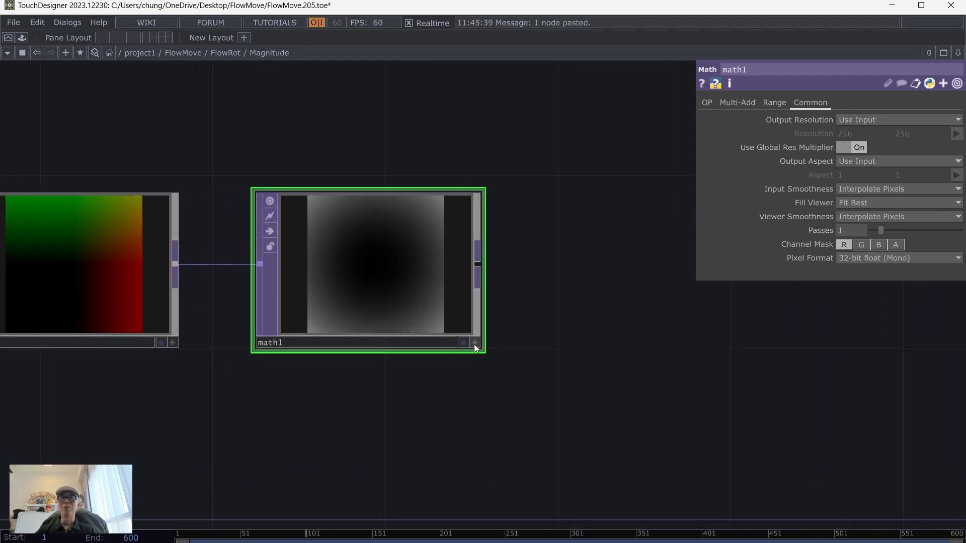
{"action": "right_click", "coordinate": [375, 260]}
{"action": "left_click", "coordinate": [405, 230]}
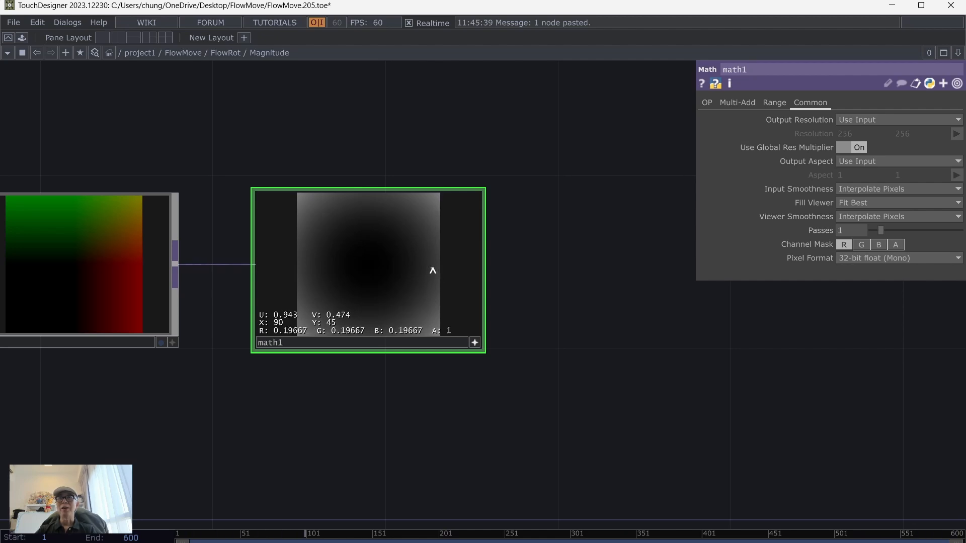
{"action": "left_click", "coordinate": [475, 344]}
{"action": "scroll", "coordinate": [624, 403], "scroll_direction": "down", "scroll_amount": 2}
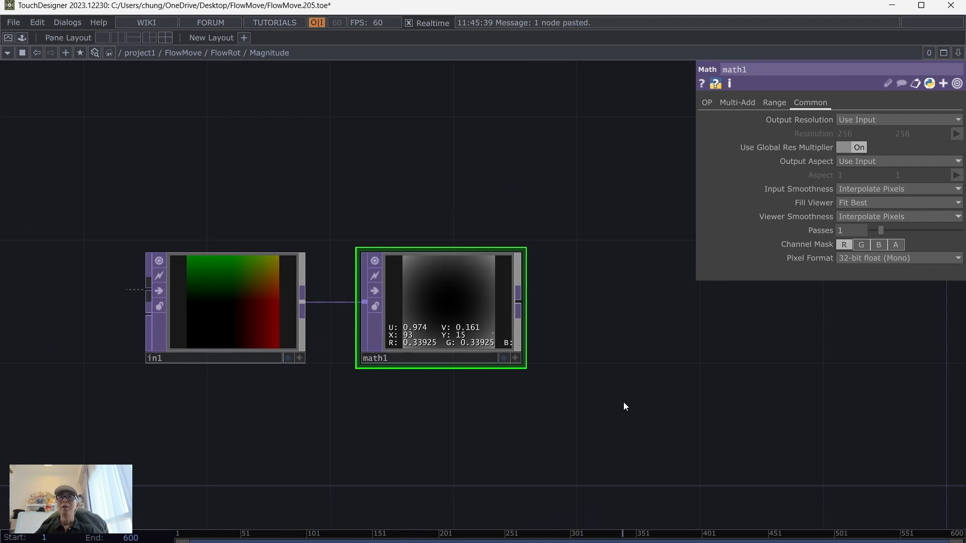
Append a Function TOP to math1's output and set its Function R to Square Root
{"action": "left_click_drag", "start_coordinate": [673, 399], "coordinate": [522, 388]}
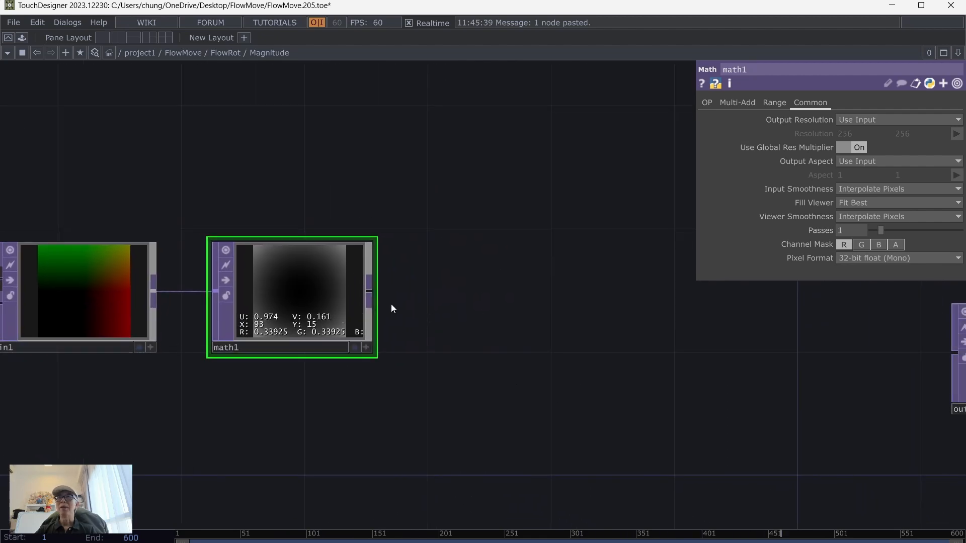
{"action": "right_click", "coordinate": [373, 291]}
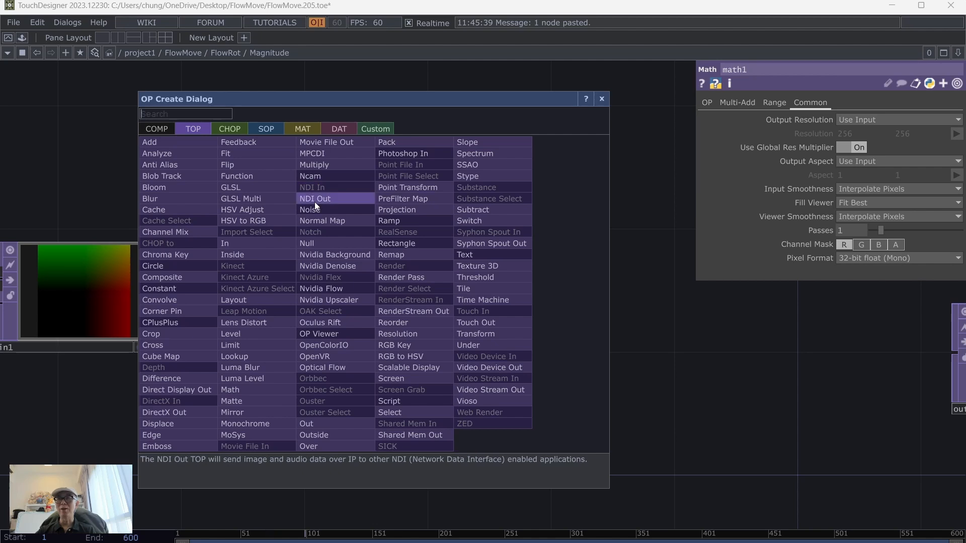
{"action": "left_click", "coordinate": [260, 175]}
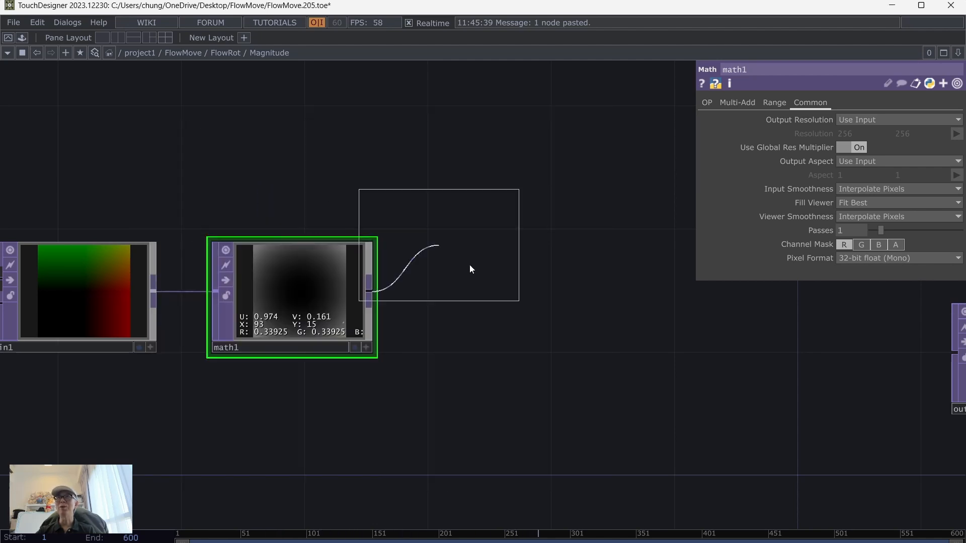
{"action": "left_click", "coordinate": [505, 297]}
{"action": "left_click_drag", "start_coordinate": [610, 401], "coordinate": [464, 386]}
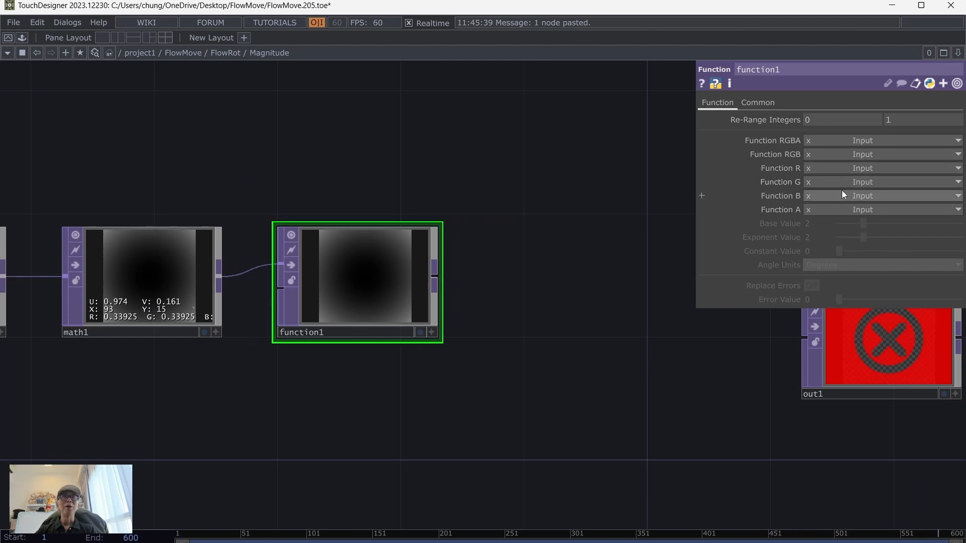
{"action": "left_click", "coordinate": [872, 168]}
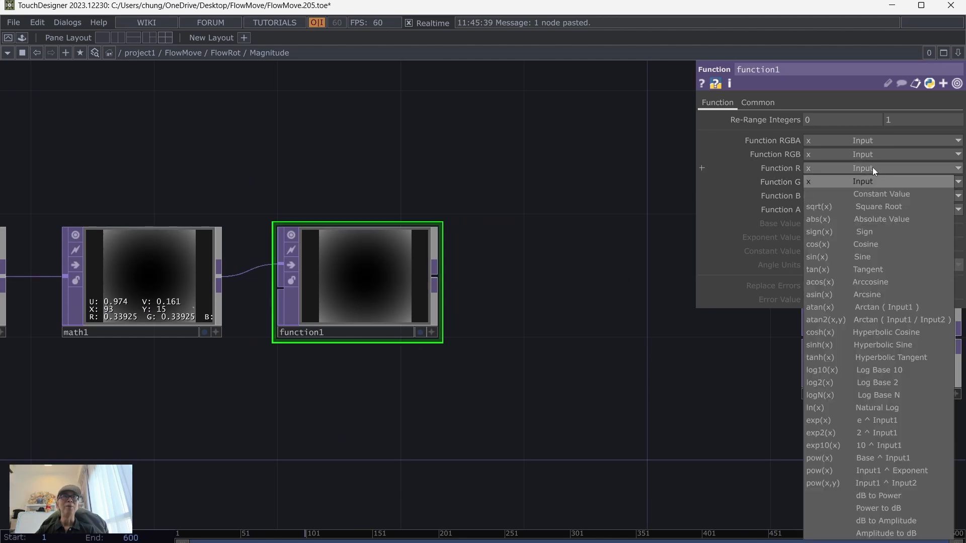
{"action": "left_click", "coordinate": [880, 209]}
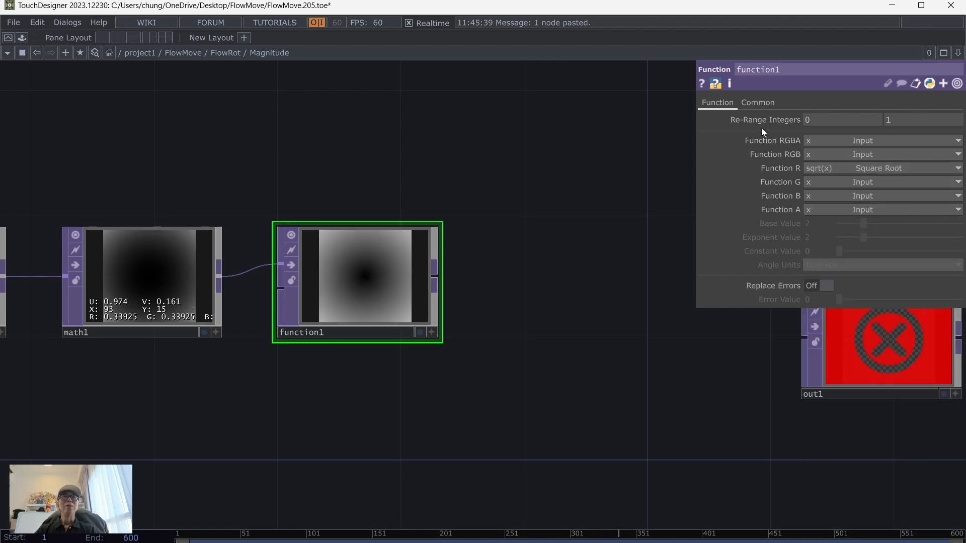
Limit function1's Channel Mask to R only, keeping its Pixel Format at Use Input
{"action": "left_click", "coordinate": [761, 103]}
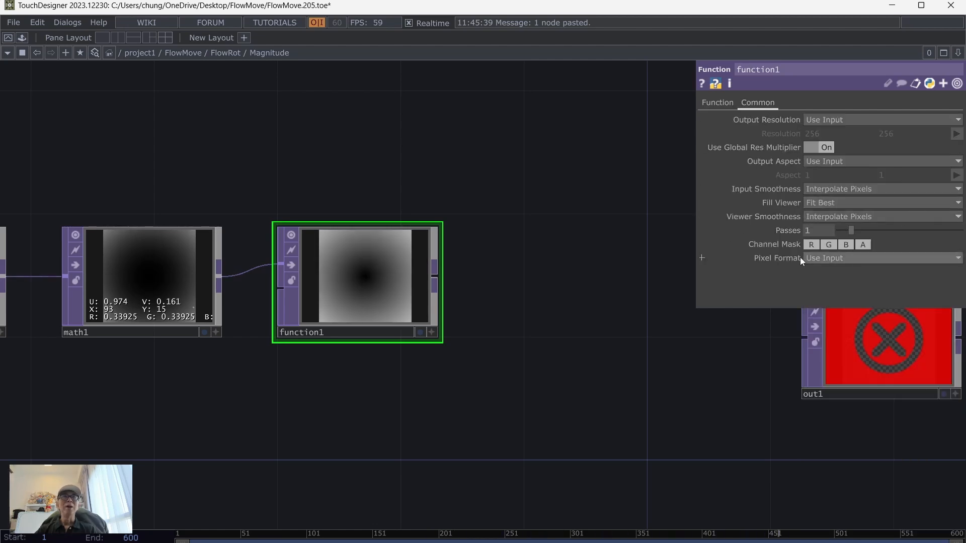
{"action": "left_click", "coordinate": [819, 258]}
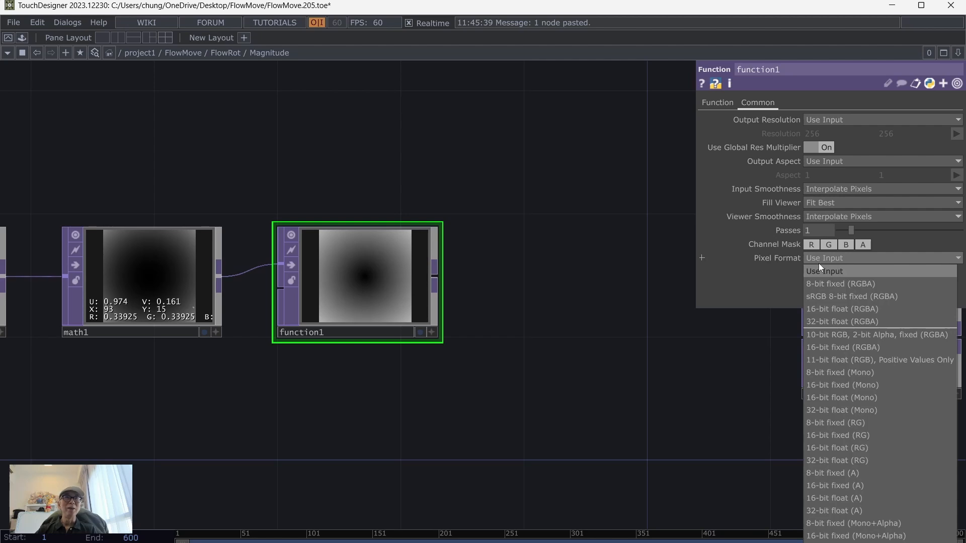
{"action": "left_click", "coordinate": [818, 263]}
{"action": "middle_click", "coordinate": [364, 280]}
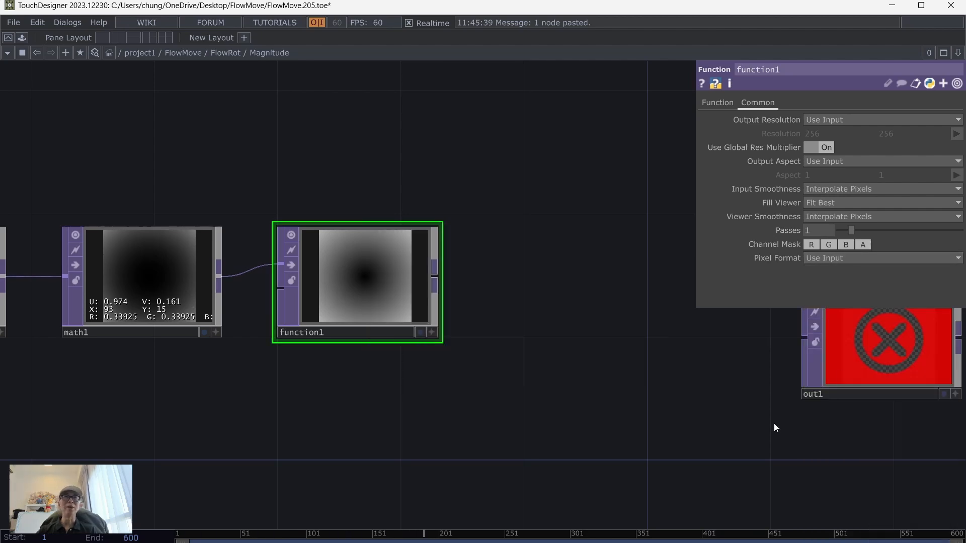
{"action": "left_click", "coordinate": [831, 244]}
{"action": "left_click", "coordinate": [846, 243]}
{"action": "left_click", "coordinate": [860, 242]}
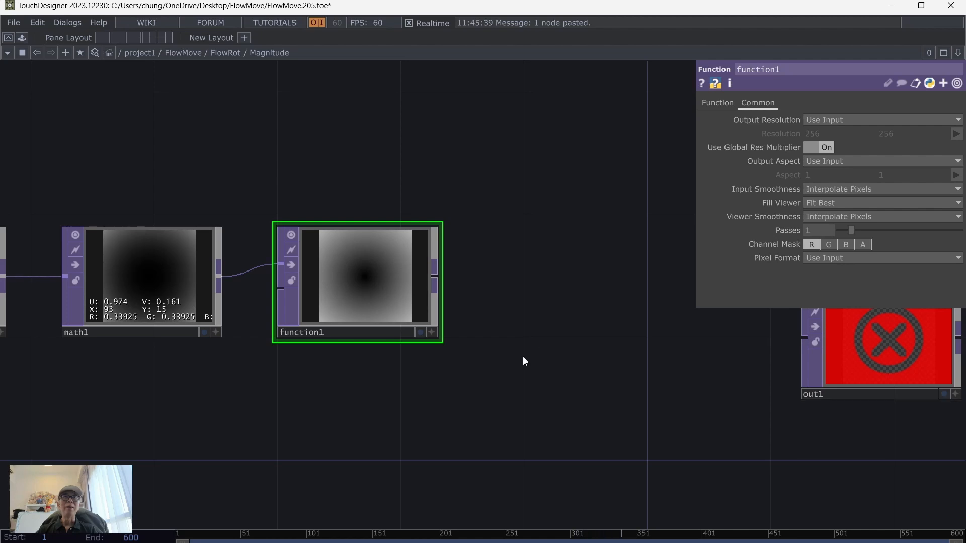
Turn on the pixel value display in function1's viewer and inspect values across the image, then deactivate the viewer
{"action": "left_click", "coordinate": [716, 102]}
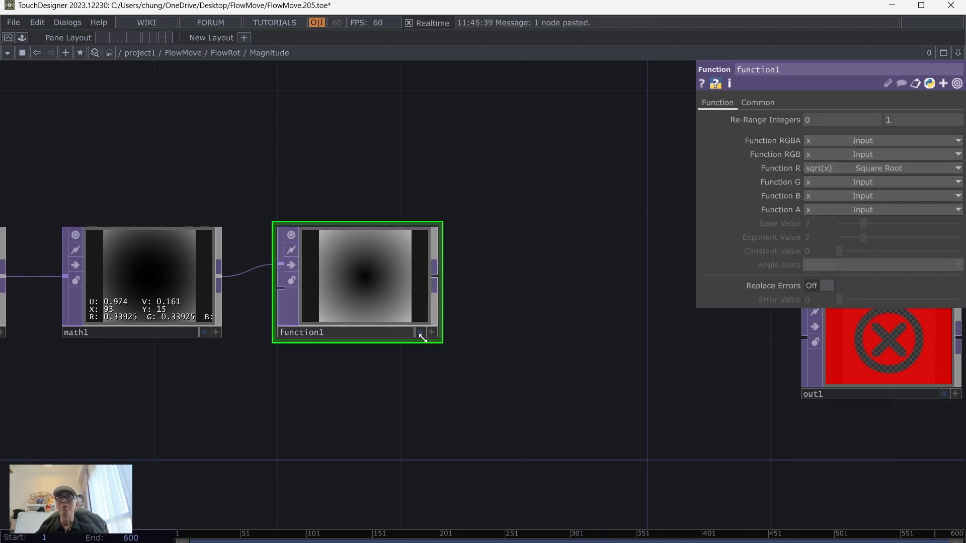
{"action": "right_click", "coordinate": [326, 268]}
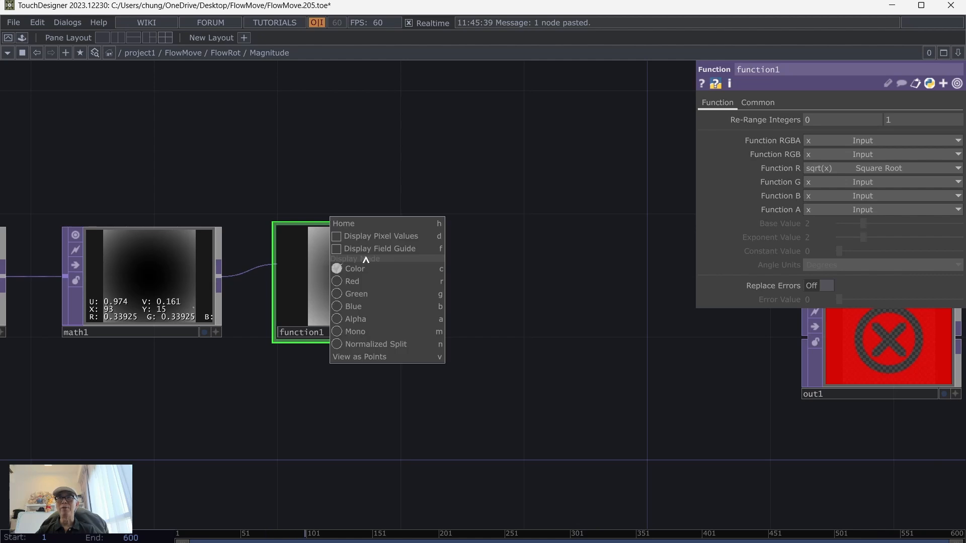
{"action": "left_click", "coordinate": [379, 237]}
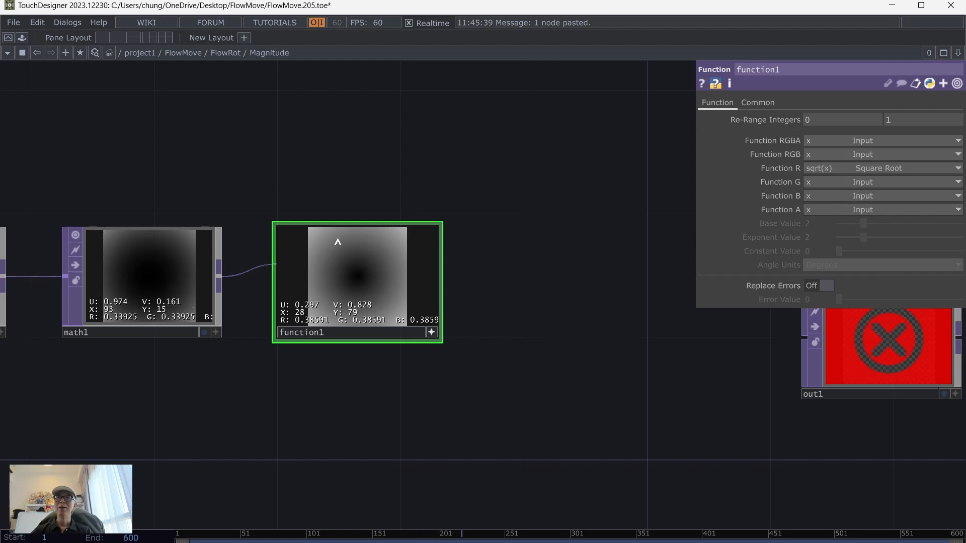
{"action": "left_click", "coordinate": [431, 332]}
Bring out1 closer to function1, connect function1 into it, and return to the FlowRot network
{"action": "left_click_drag", "start_coordinate": [785, 353], "coordinate": [539, 296]}
{"action": "left_click_drag", "start_coordinate": [444, 281], "coordinate": [539, 277]}
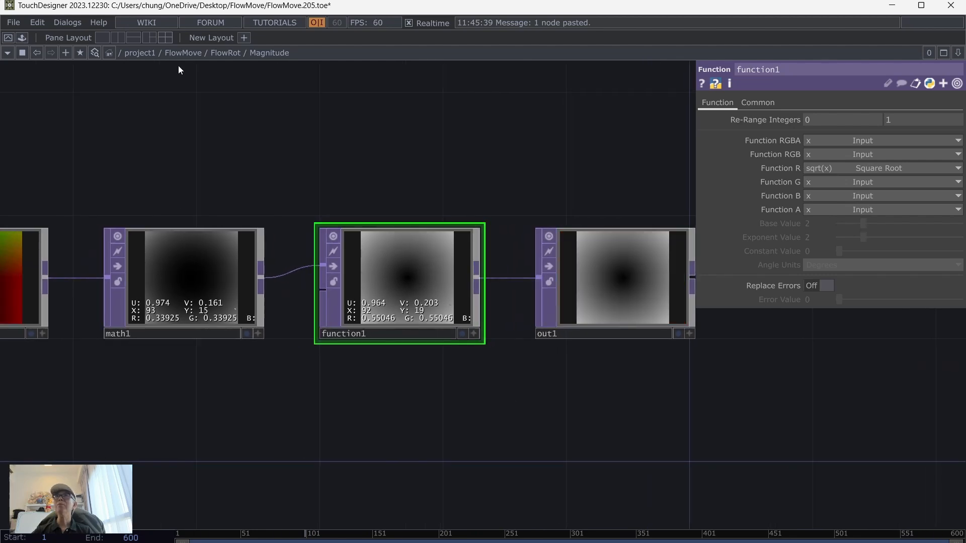
{"action": "left_click", "coordinate": [217, 52]}
Tidy the FlowRot network by placing Angle beneath Magnitude and shifting reorder1 away from them, and save the project
{"action": "left_click_drag", "start_coordinate": [179, 194], "coordinate": [178, 147]}
{"action": "left_click_drag", "start_coordinate": [471, 208], "coordinate": [449, 186]}
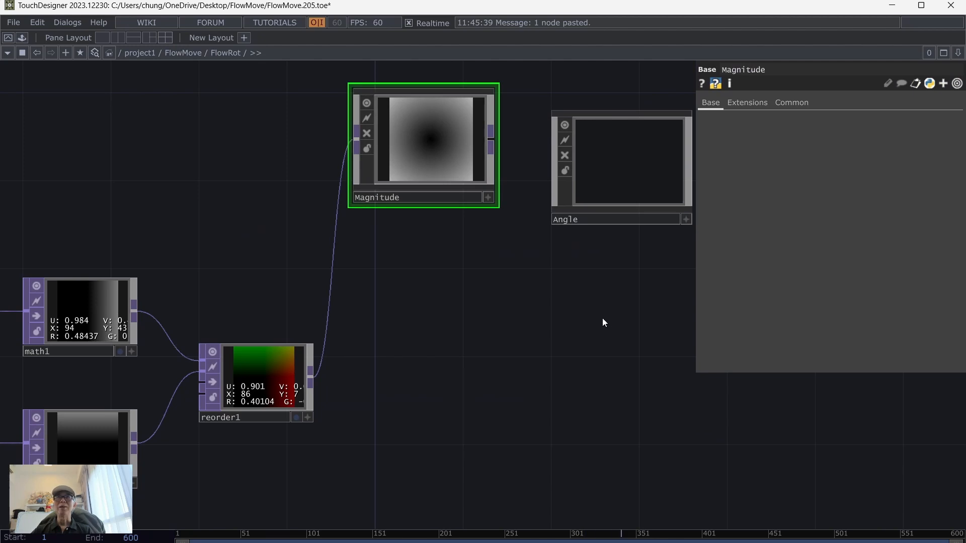
{"action": "left_click_drag", "start_coordinate": [630, 178], "coordinate": [442, 306]}
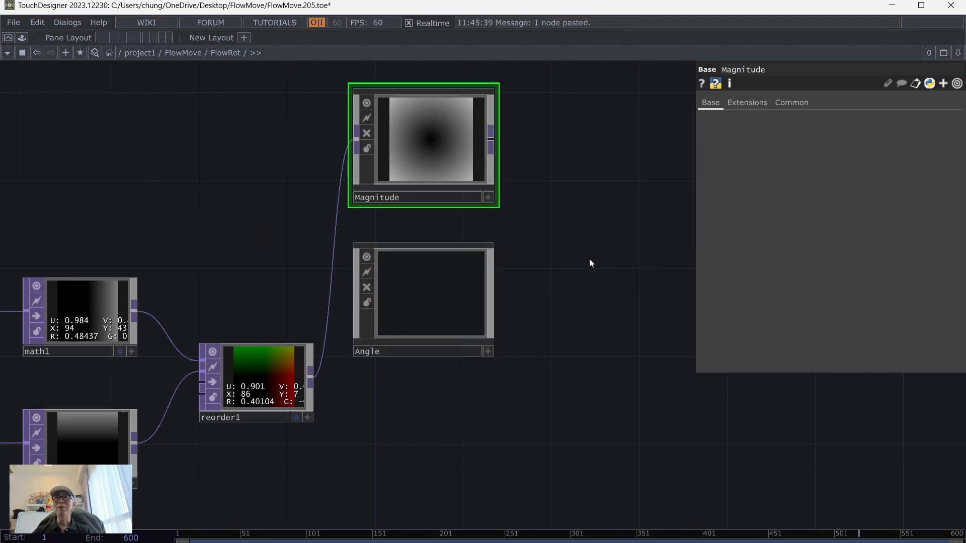
{"action": "left_click", "coordinate": [10, 23]}
{"action": "left_click", "coordinate": [18, 89]}
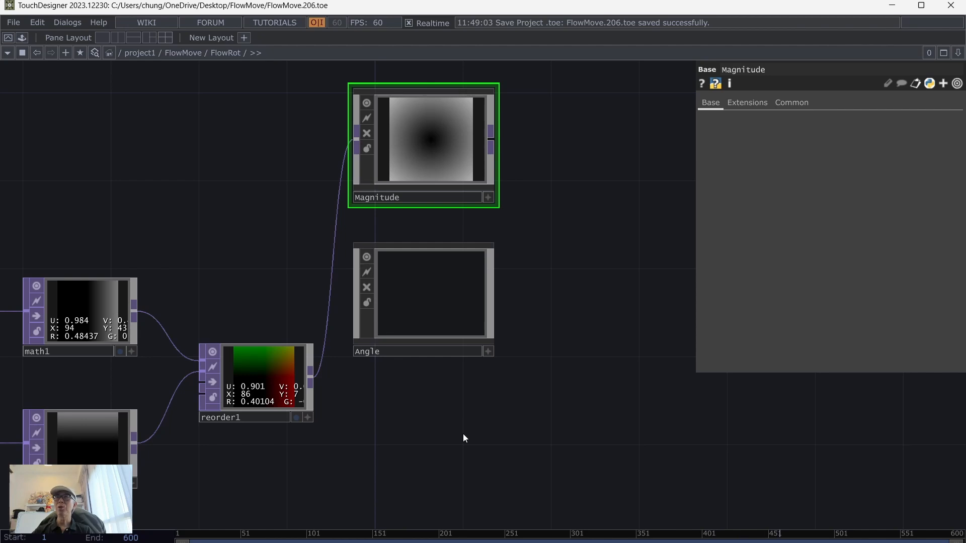
{"action": "left_click_drag", "start_coordinate": [462, 434], "coordinate": [456, 384]}
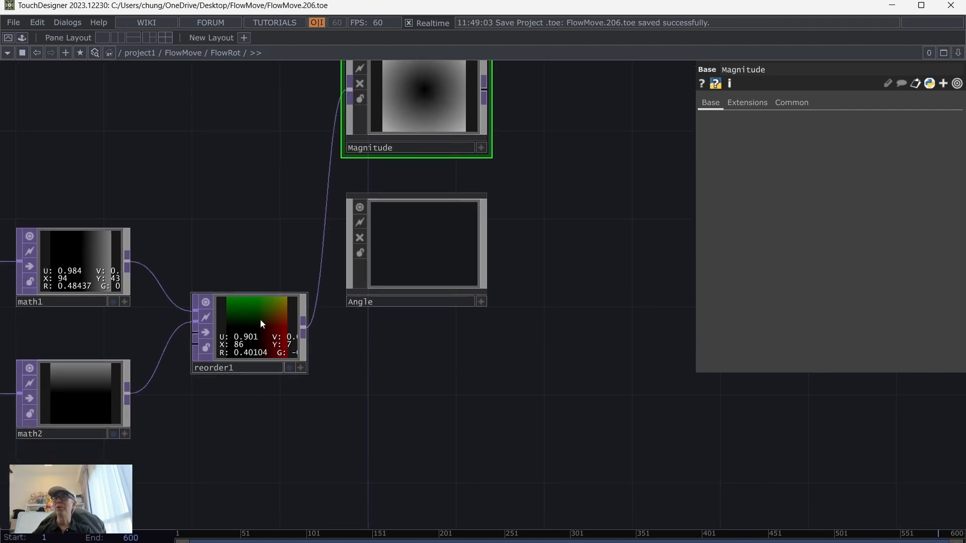
{"action": "left_click_drag", "start_coordinate": [260, 322], "coordinate": [239, 327]}
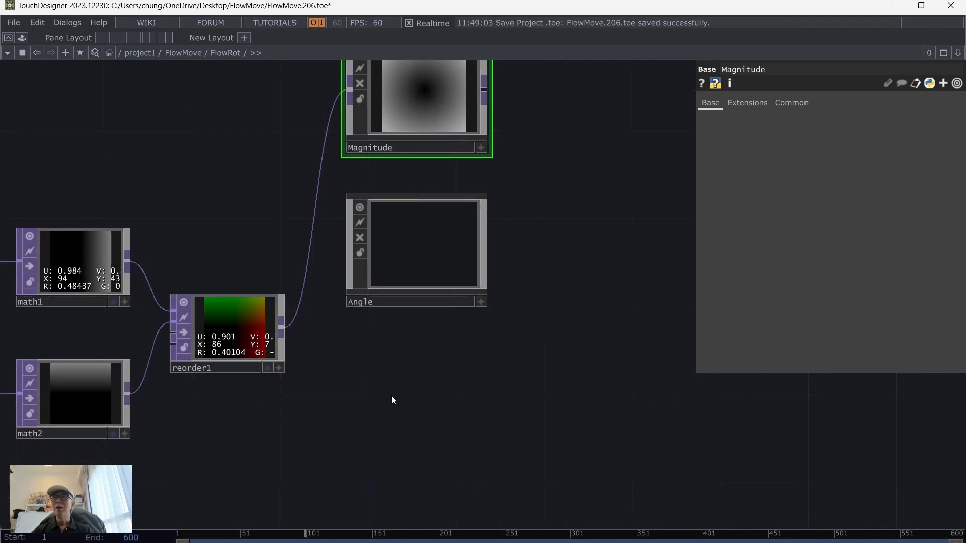
Inside the Angle component, add an In TOP and an Out TOP, leaving wide space between them
{"action": "double_click", "coordinate": [438, 243]}
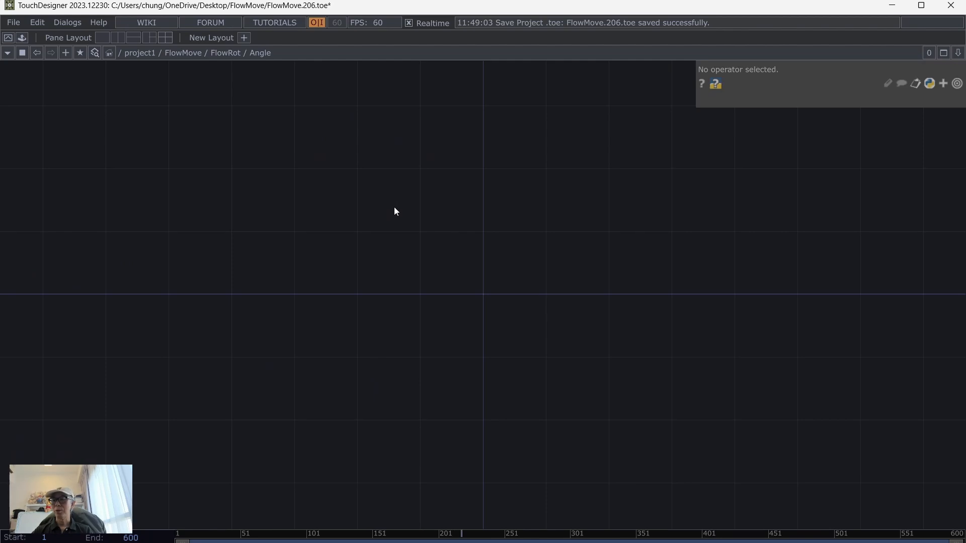
{"action": "key", "text": "Tab"}
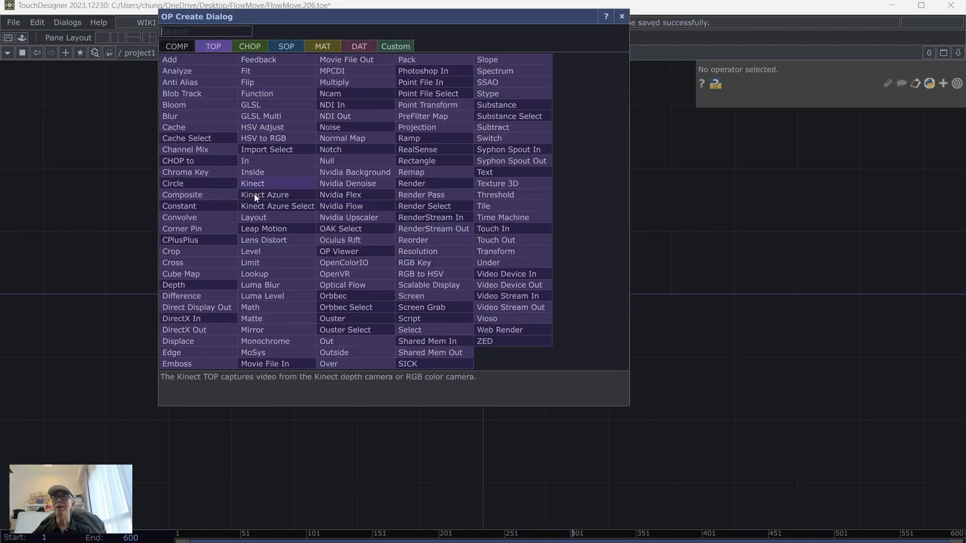
{"action": "left_click", "coordinate": [269, 159]}
{"action": "left_click", "coordinate": [186, 222]}
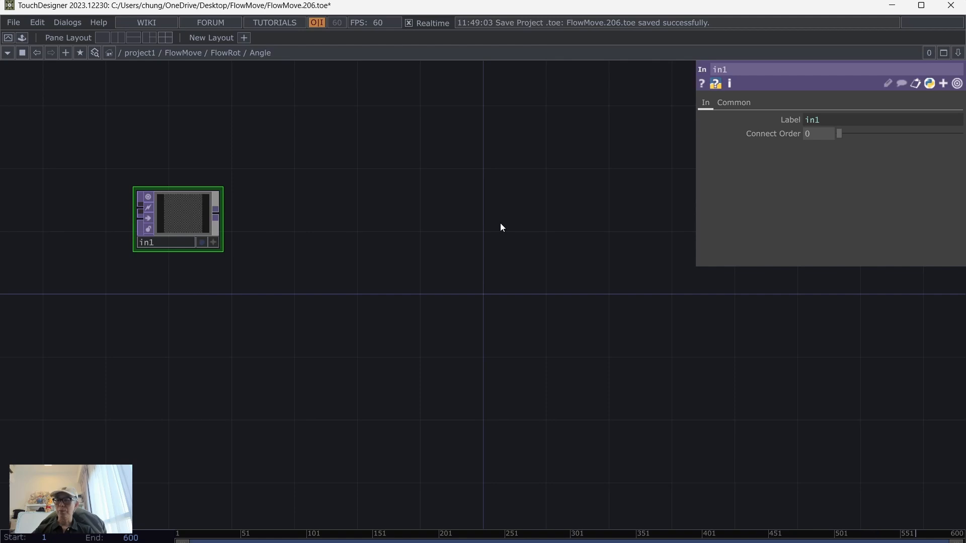
{"action": "key", "text": "Tab"}
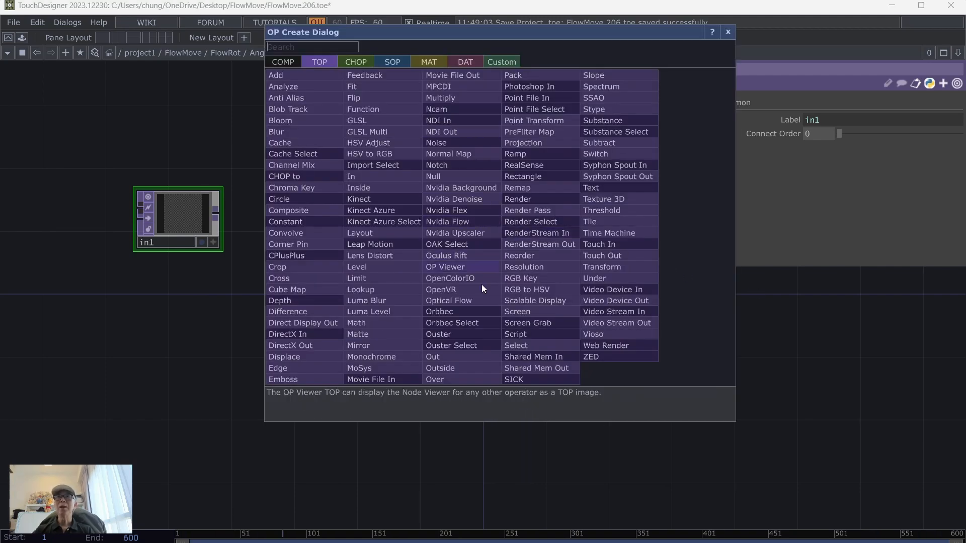
{"action": "left_click", "coordinate": [460, 357]}
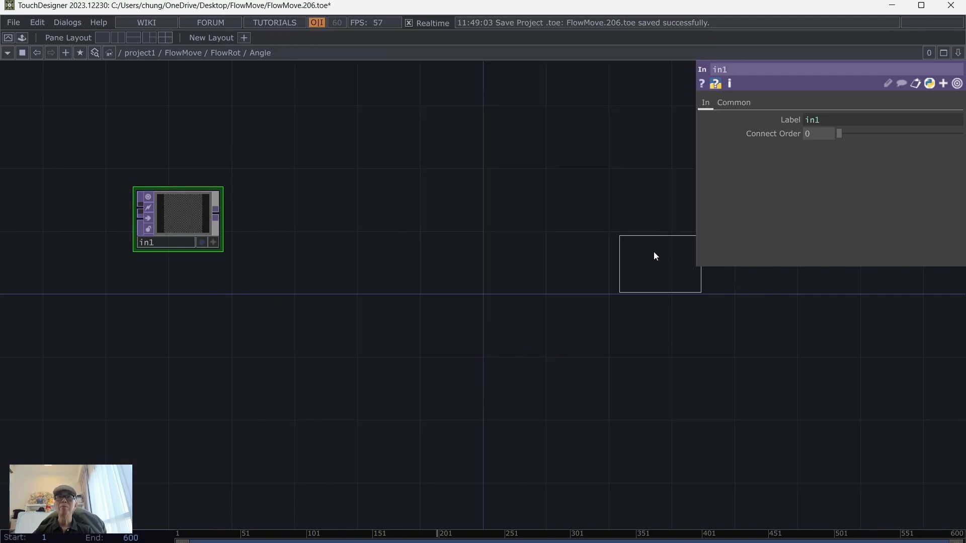
{"action": "left_click", "coordinate": [652, 232]}
{"action": "middle_click_drag", "start_coordinate": [402, 185], "coordinate": [515, 271]}
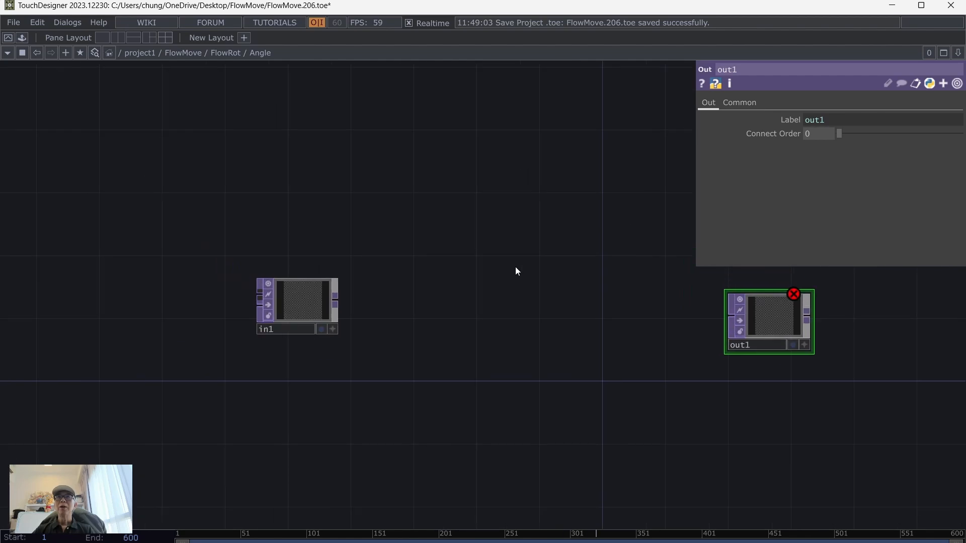
{"action": "left_click_drag", "start_coordinate": [313, 305], "coordinate": [235, 305]}
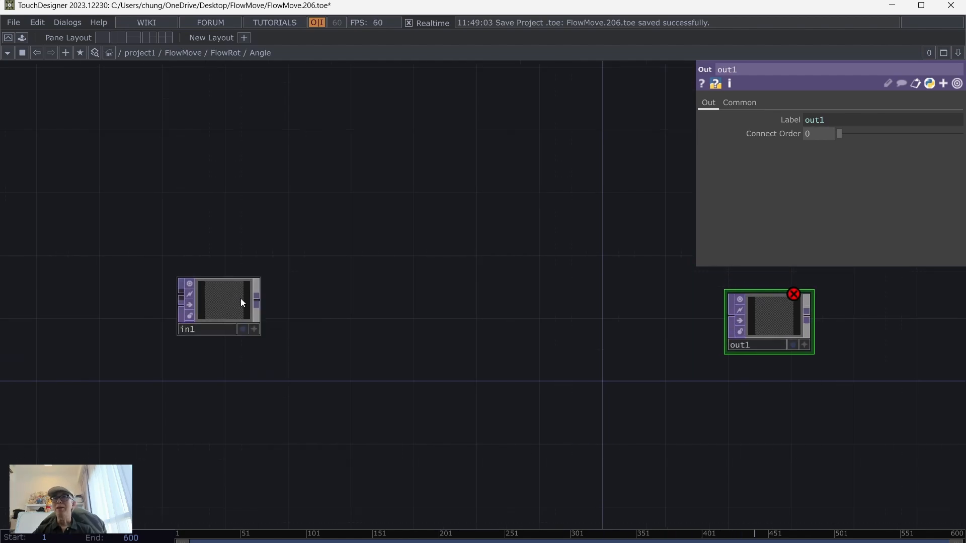
In FlowRot, connect reorder1's output to the Angle component's input and go back inside Angle
{"action": "left_click", "coordinate": [217, 53]}
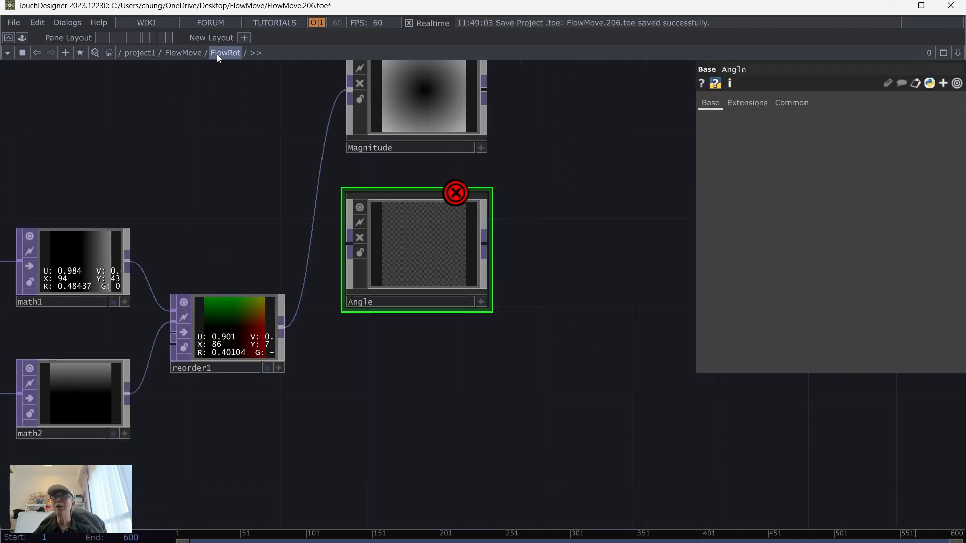
{"action": "left_click_drag", "start_coordinate": [283, 331], "coordinate": [453, 242]}
{"action": "key", "text": "i"}
Place an unconnected Function TOP between in1 and out1 in Angle and review its available Function R options
{"action": "key", "text": "Tab"}
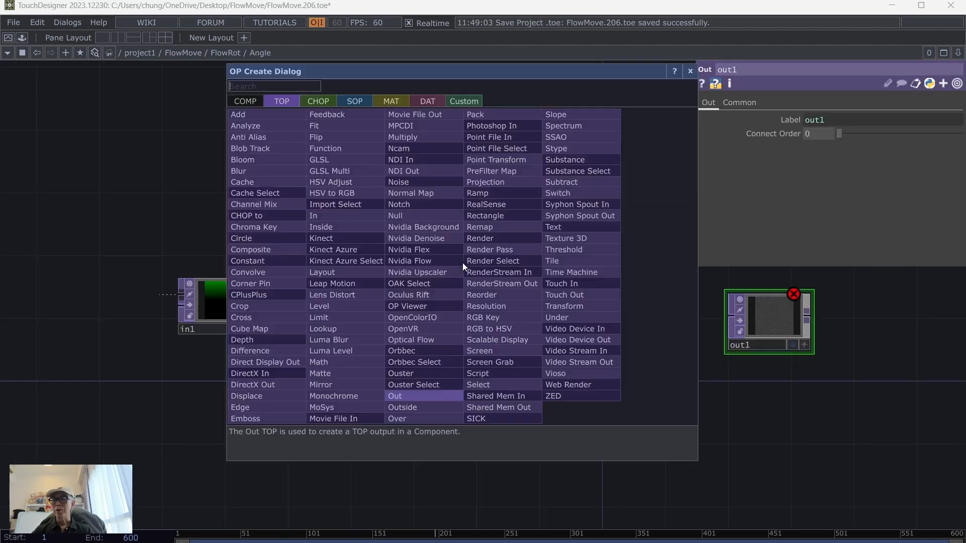
{"action": "left_click", "coordinate": [326, 145]}
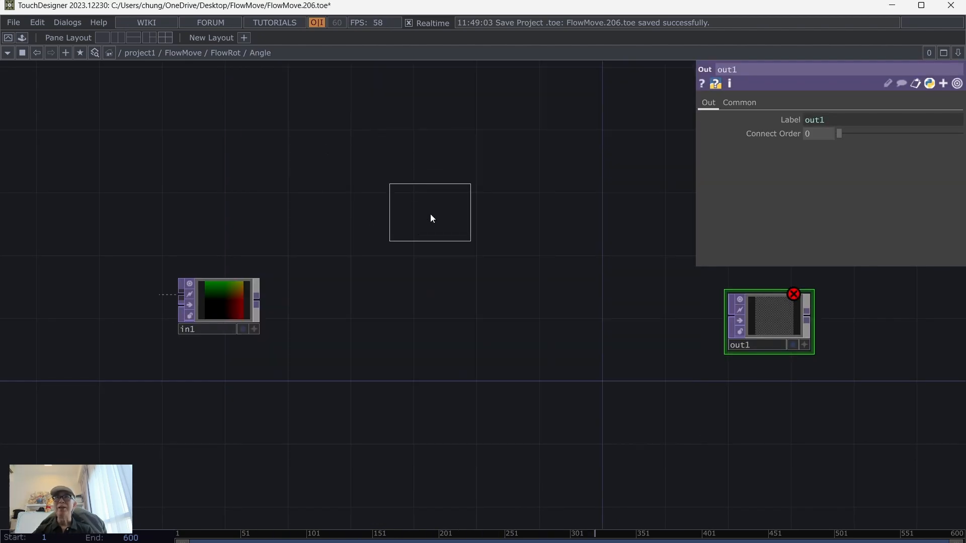
{"action": "left_click", "coordinate": [430, 213]}
{"action": "scroll", "coordinate": [661, 353], "scroll_direction": "up", "scroll_amount": 3}
{"action": "left_click_drag", "start_coordinate": [622, 279], "coordinate": [758, 379]}
{"action": "left_click", "coordinate": [838, 168]}
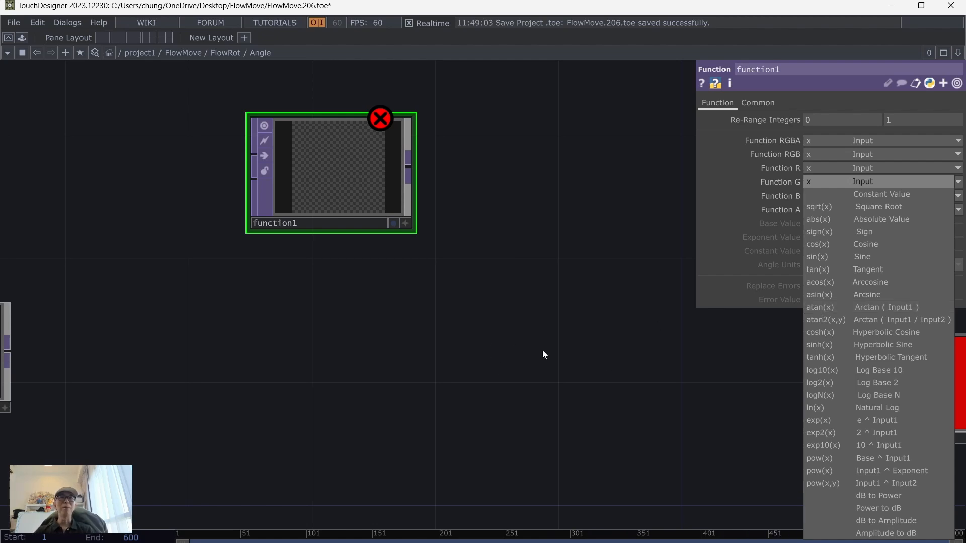
{"action": "left_click", "coordinate": [599, 364]}
{"action": "left_click_drag", "start_coordinate": [405, 366], "coordinate": [535, 367]}
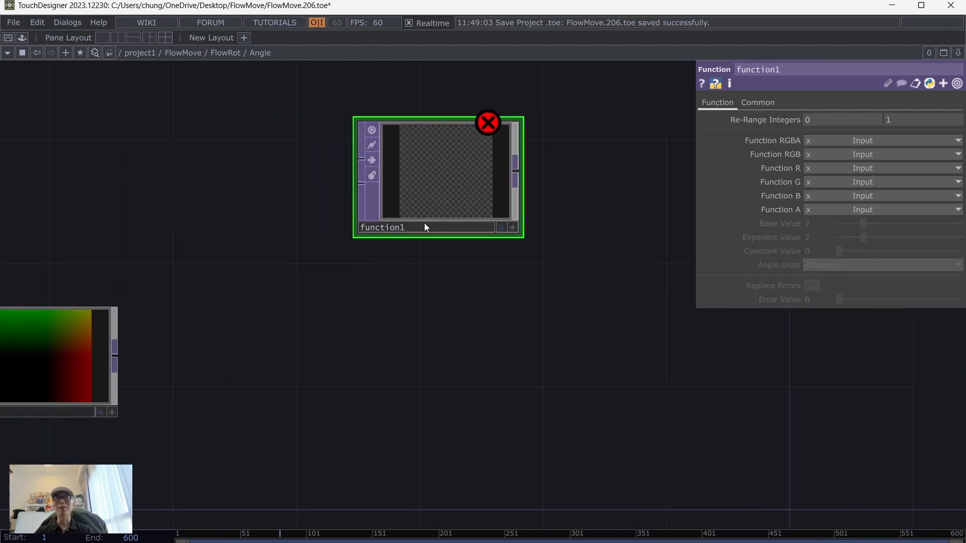
{"action": "left_click_drag", "start_coordinate": [436, 192], "coordinate": [468, 179]}
Append a Channel Mix TOP to in1's output in Angle and position it between in1 and function1
{"action": "left_click_drag", "start_coordinate": [270, 350], "coordinate": [364, 285]}
{"action": "left_click", "coordinate": [140, 295]}
{"action": "middle_click", "coordinate": [141, 295]}
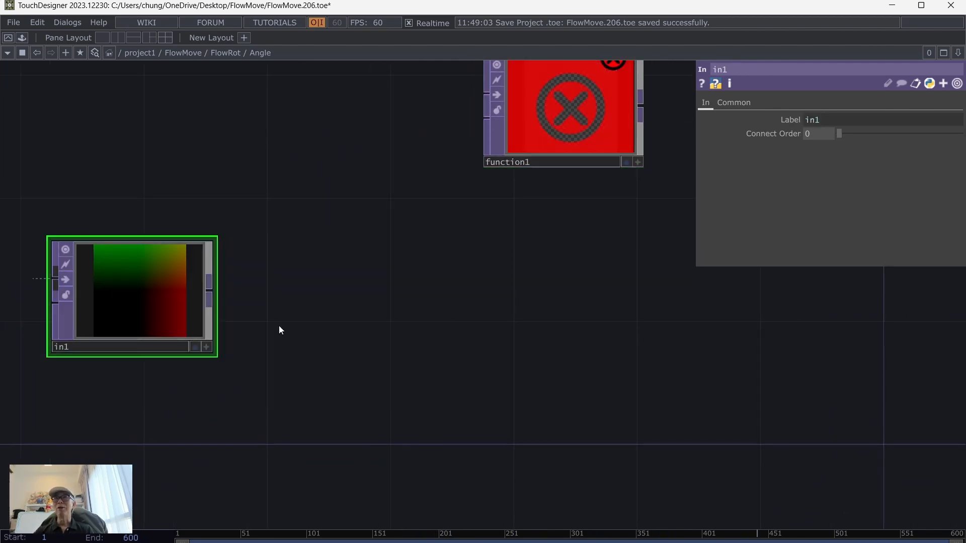
{"action": "left_click", "coordinate": [210, 288]}
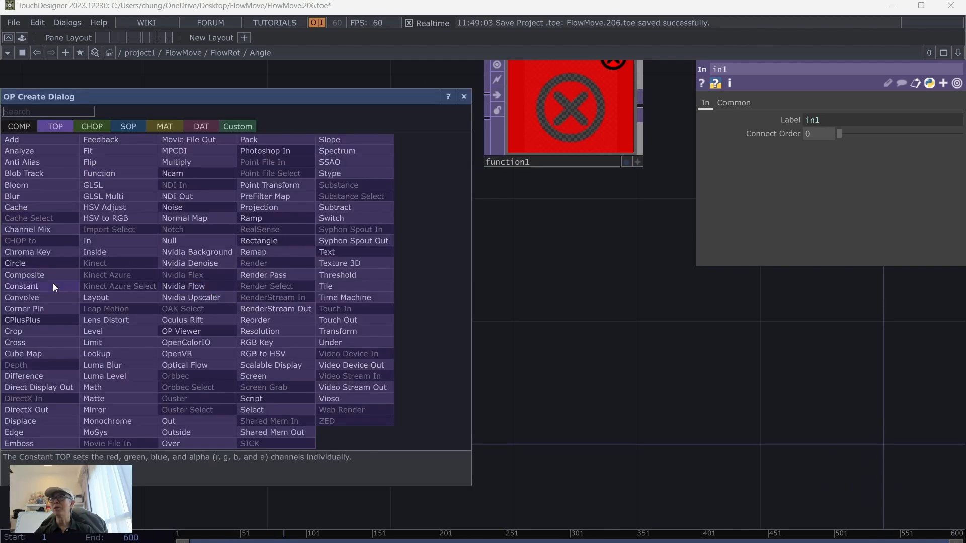
{"action": "left_click", "coordinate": [35, 230]}
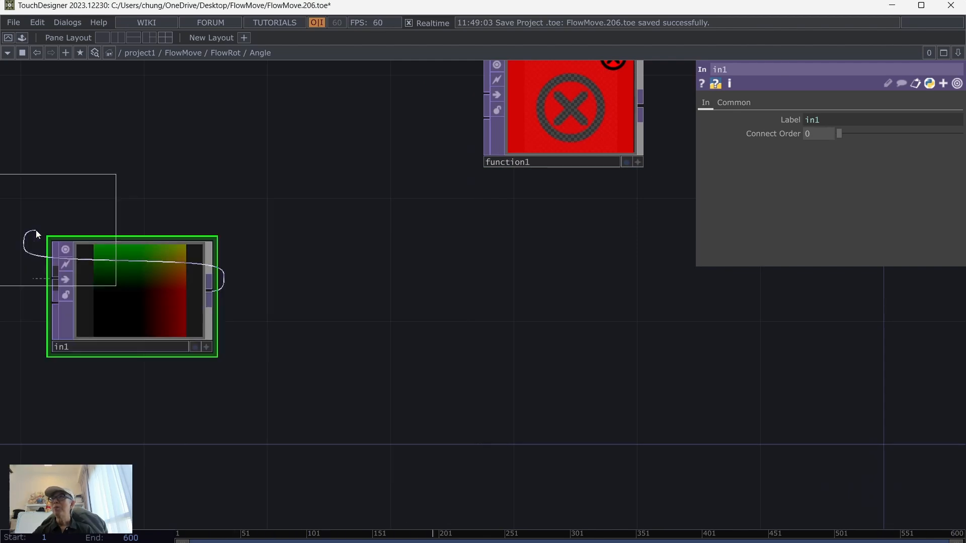
{"action": "left_click", "coordinate": [351, 299]}
{"action": "left_click_drag", "start_coordinate": [530, 295], "coordinate": [348, 360]}
{"action": "left_click_drag", "start_coordinate": [216, 343], "coordinate": [202, 248]}
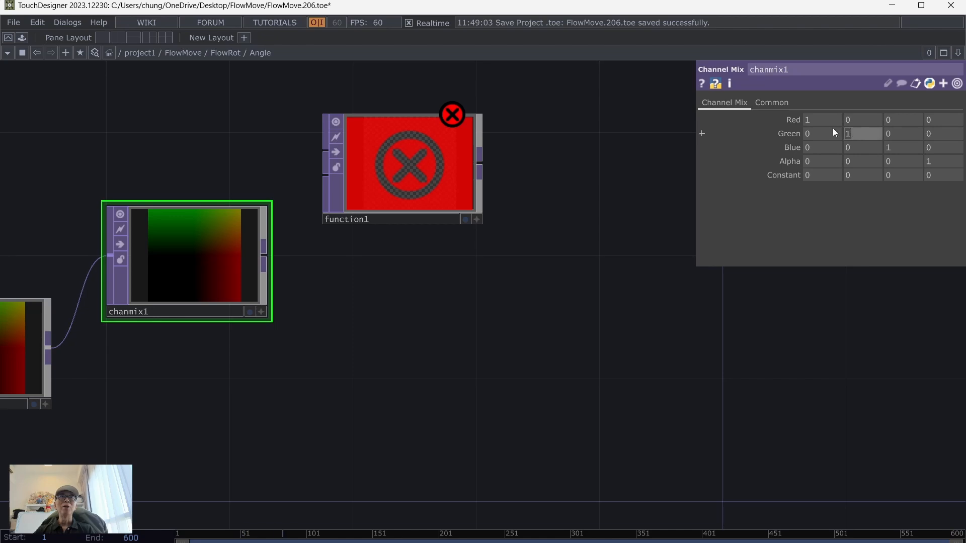
Zero the green, blue and alpha coefficients of chanmix1 so only the red channel passes through
{"action": "type", "text": "0"}
{"action": "left_click", "coordinate": [891, 146]}
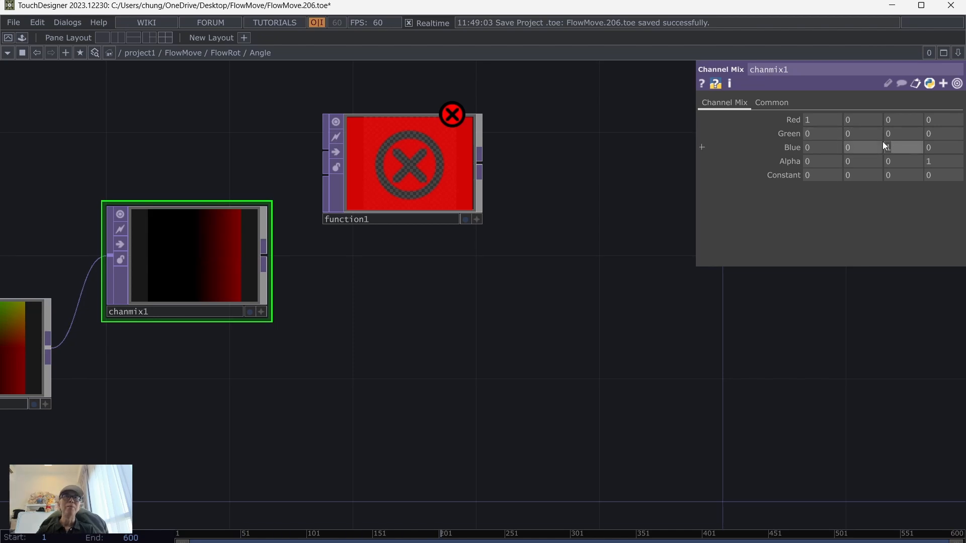
{"action": "type", "text": "0"}
{"action": "left_click", "coordinate": [944, 161]}
{"action": "type", "text": "0"}
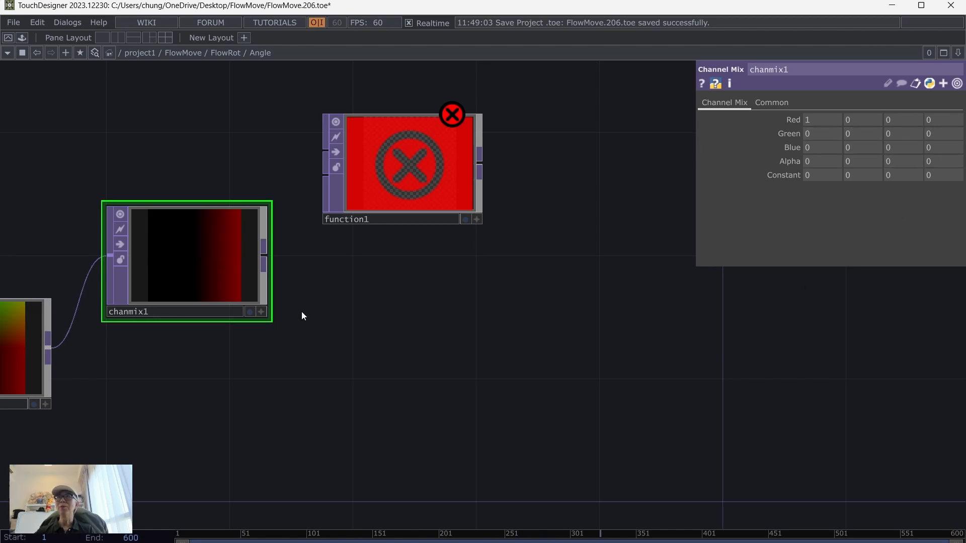
Limit chanmix1's channel mask to R and set its pixel format to 32-bit float (Mono)
{"action": "left_click", "coordinate": [760, 102]}
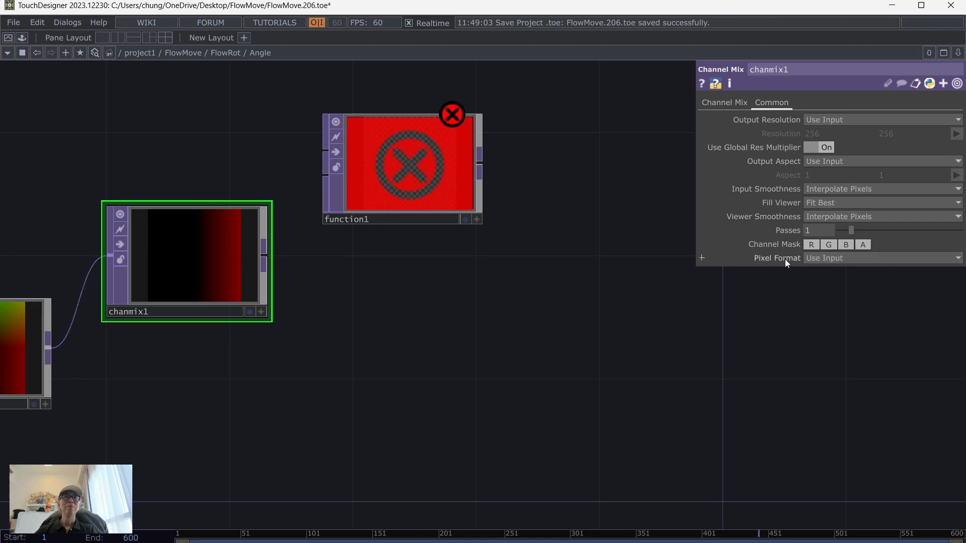
{"action": "left_click", "coordinate": [829, 244]}
{"action": "left_click", "coordinate": [844, 246]}
{"action": "left_click", "coordinate": [863, 244]}
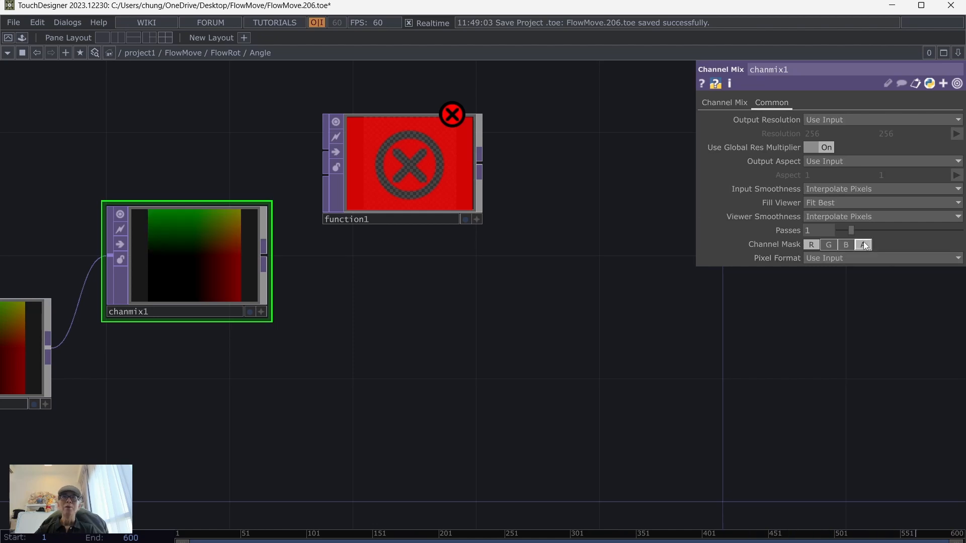
{"action": "left_click", "coordinate": [830, 245]}
{"action": "left_click", "coordinate": [832, 256]}
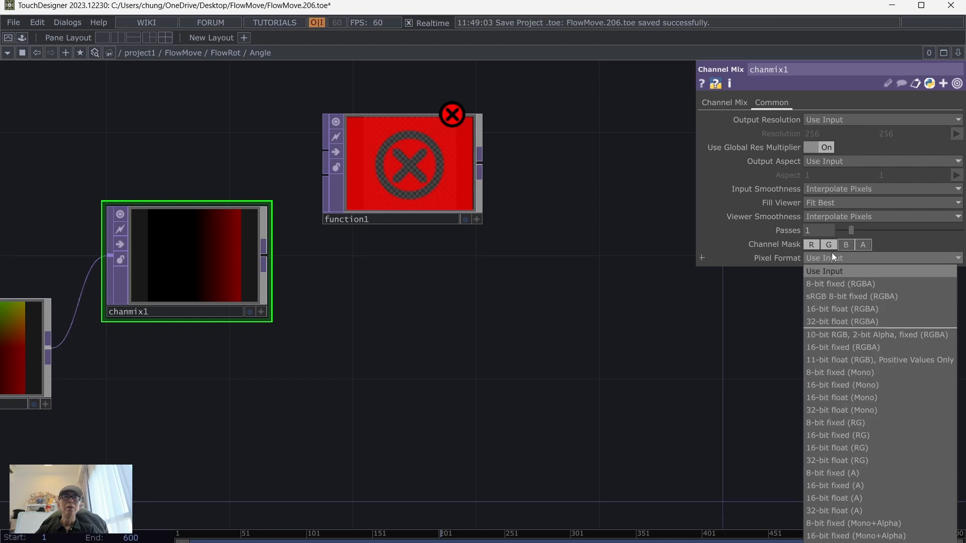
{"action": "left_click", "coordinate": [847, 411]}
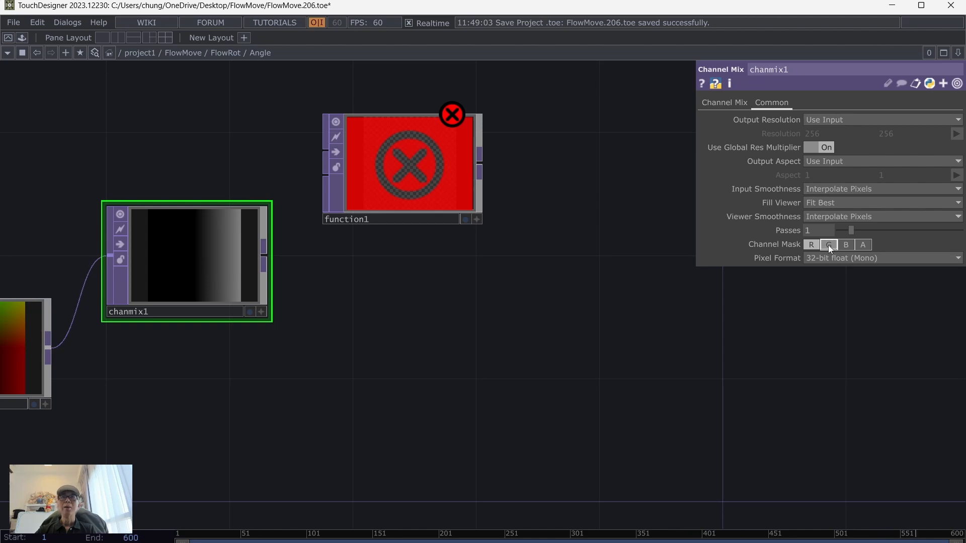
Save the project and bring chanmix1's channel coefficients back into view
{"action": "left_click", "coordinate": [14, 22]}
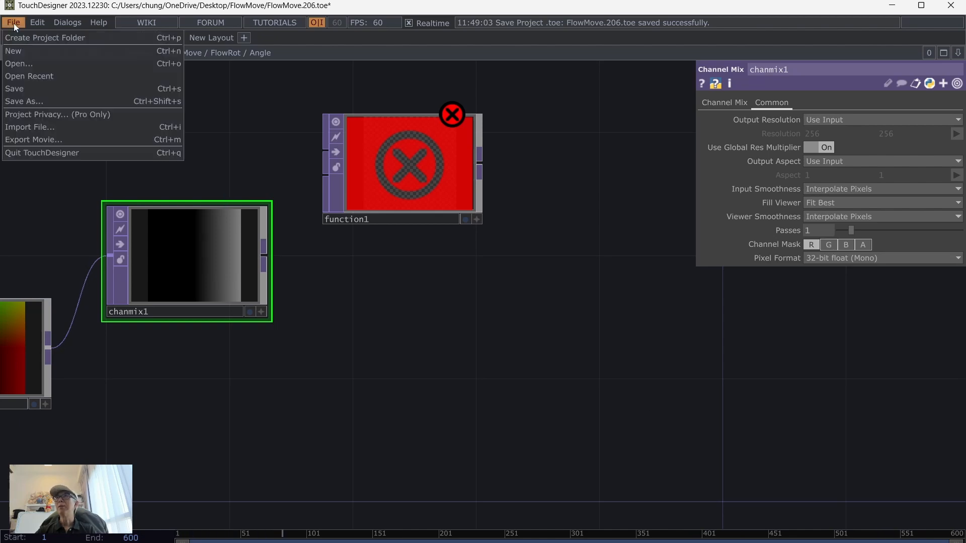
{"action": "left_click", "coordinate": [15, 89]}
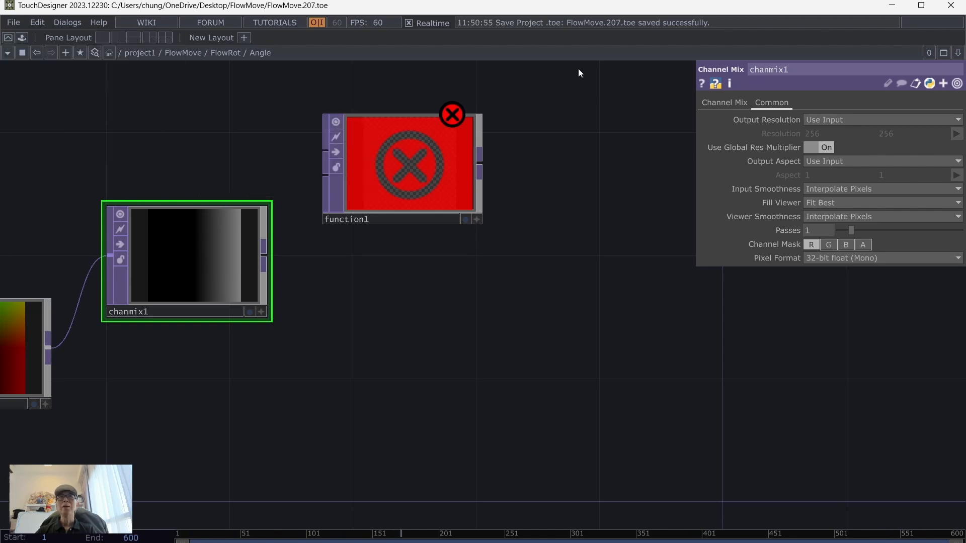
{"action": "left_click", "coordinate": [738, 103]}
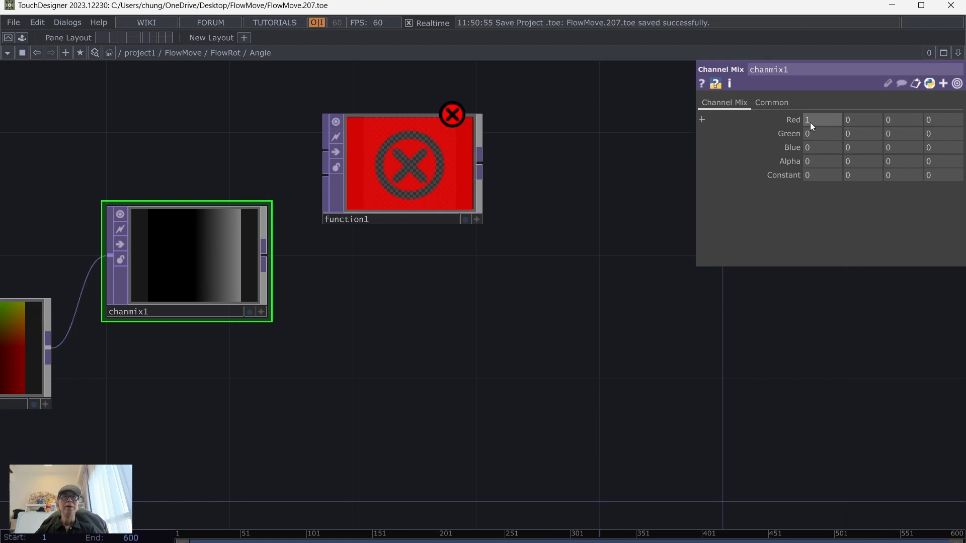
Line up chanmix1 with function1 and connect its output to function1's first input
{"action": "left_click_drag", "start_coordinate": [611, 333], "coordinate": [676, 327]}
{"action": "left_click_drag", "start_coordinate": [447, 168], "coordinate": [480, 199]}
{"action": "left_click_drag", "start_coordinate": [250, 239], "coordinate": [249, 176]}
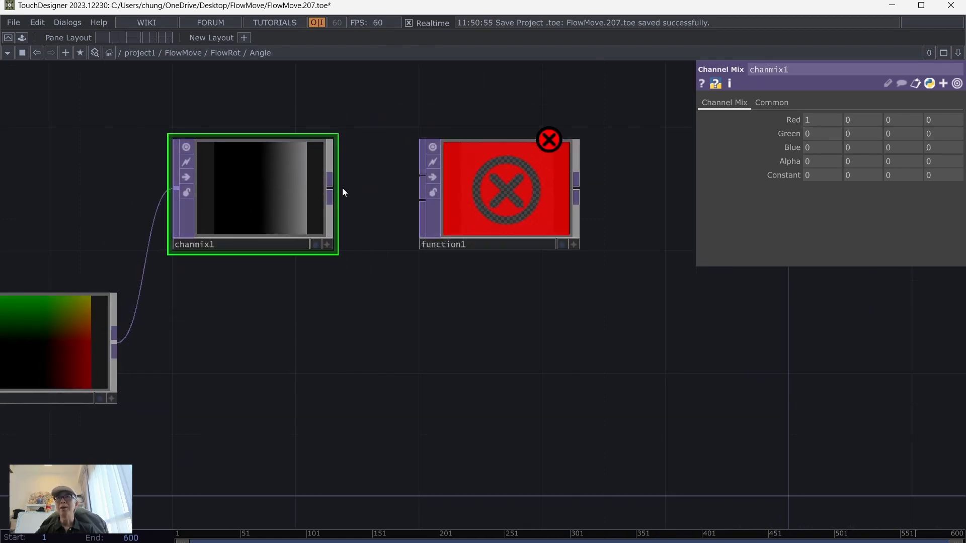
{"action": "left_click_drag", "start_coordinate": [335, 188], "coordinate": [433, 174]}
Place a second Channel Mix TOP below chanmix1 and connect in1's output to it
{"action": "left_click_drag", "start_coordinate": [405, 364], "coordinate": [479, 299]}
{"action": "key", "text": "Tab"}
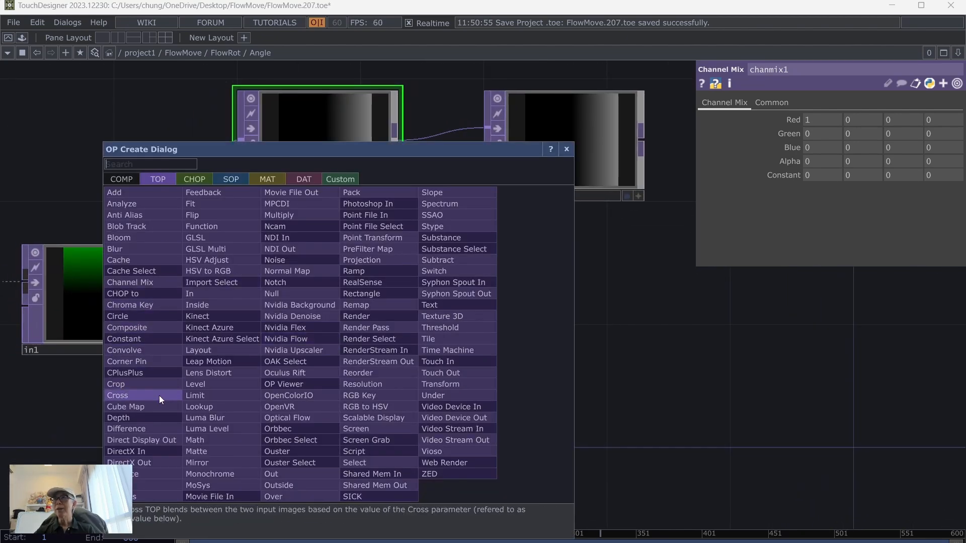
{"action": "left_click", "coordinate": [150, 282]}
{"action": "left_click", "coordinate": [309, 301]}
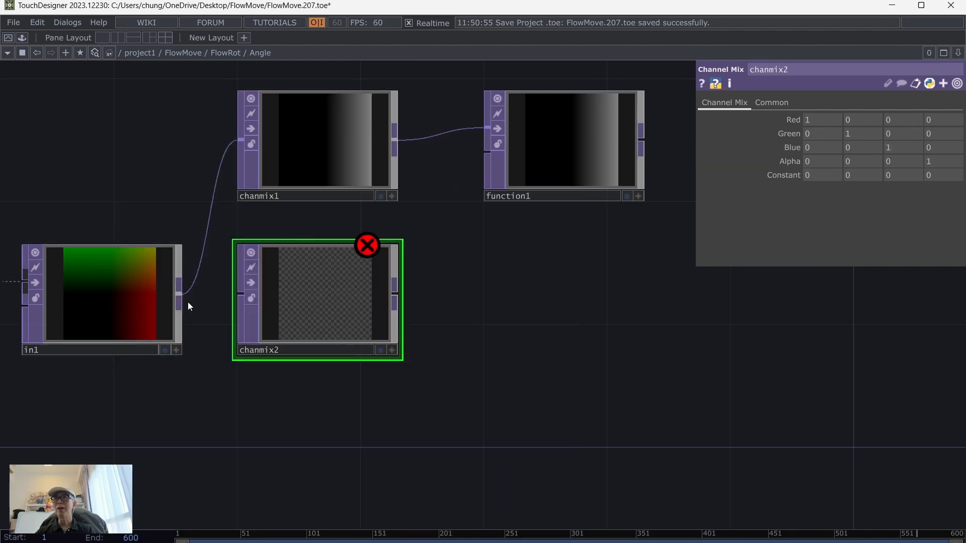
{"action": "left_click_drag", "start_coordinate": [179, 300], "coordinate": [240, 294]}
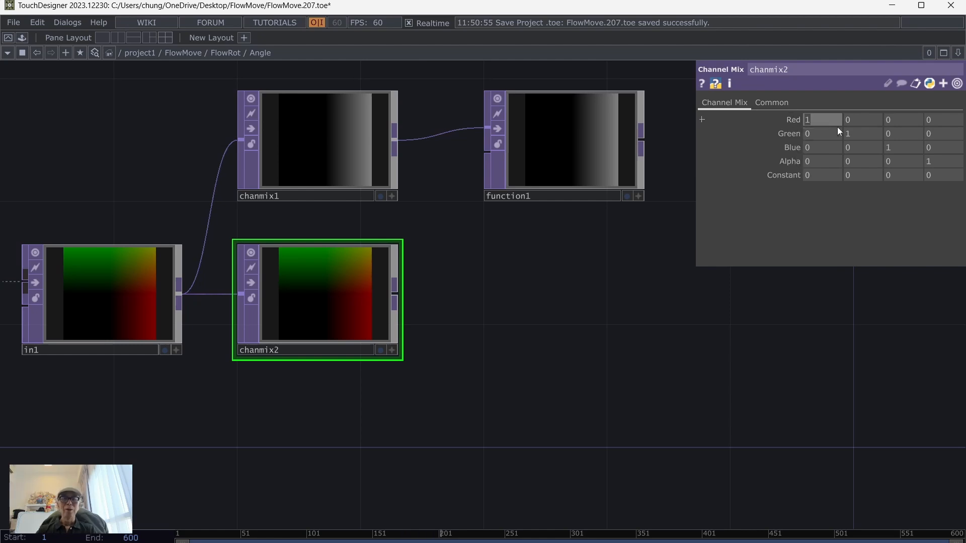
In chanmix2, zero the default diagonal coefficients and set the second Red value to 1 to route green into red
{"action": "type", "text": "0"}
{"action": "left_click_drag", "start_coordinate": [853, 134], "coordinate": [841, 131]}
{"action": "type", "text": "0"}
{"action": "left_click_drag", "start_coordinate": [902, 147], "coordinate": [889, 144]}
{"action": "type", "text": "0"}
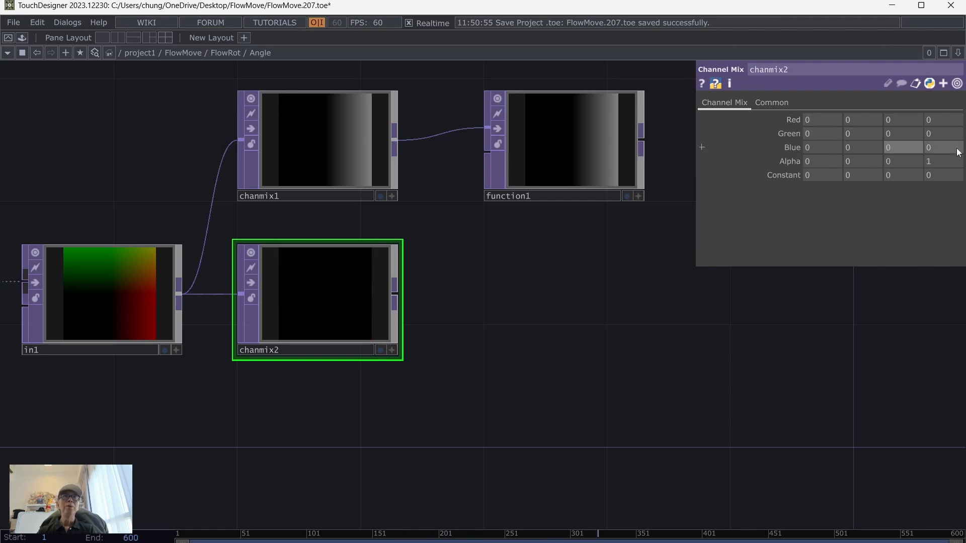
{"action": "left_click_drag", "start_coordinate": [950, 160], "coordinate": [892, 157]}
{"action": "type", "text": "0"}
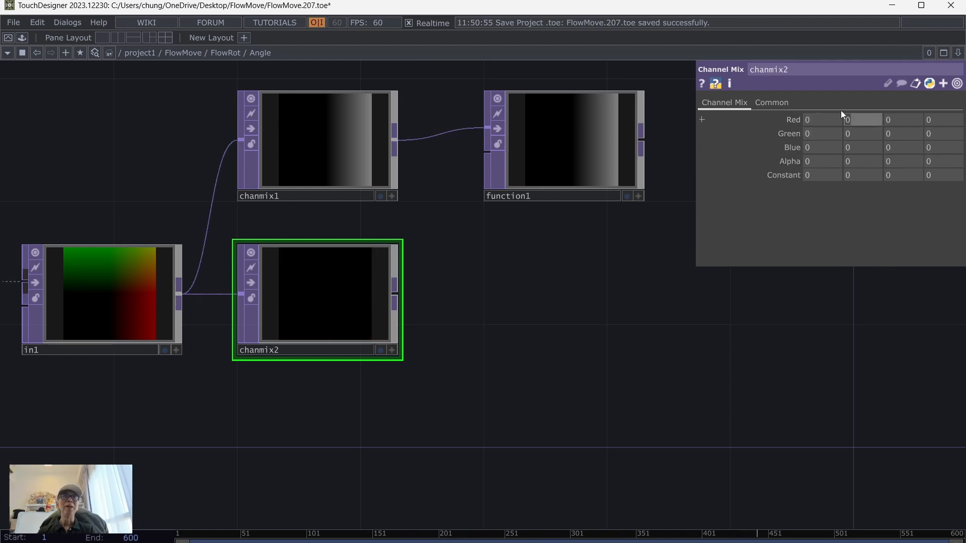
{"action": "type", "text": "1"}
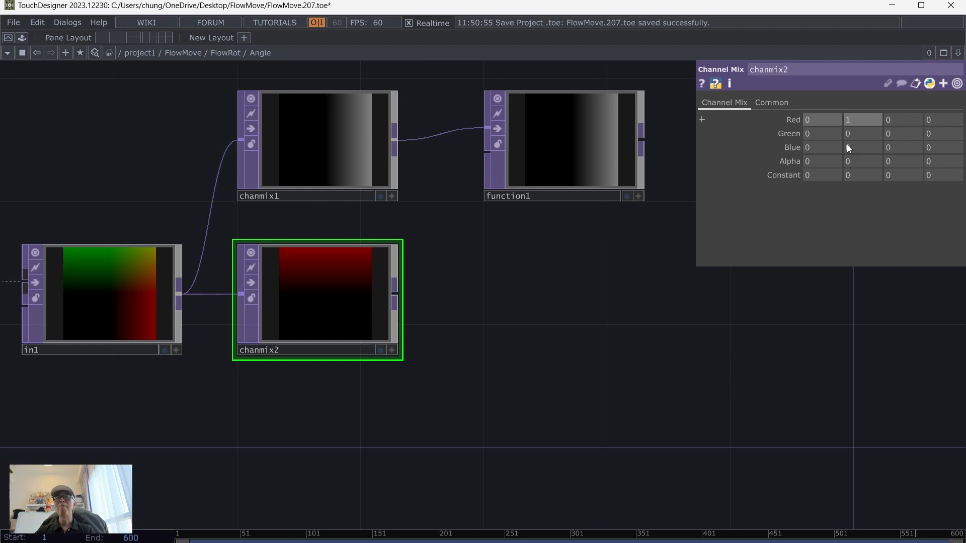
Set chanmix2's pixel format to 32-bit float (Mono) with only R in its channel mask
{"action": "left_click", "coordinate": [770, 102]}
{"action": "left_click", "coordinate": [838, 259]}
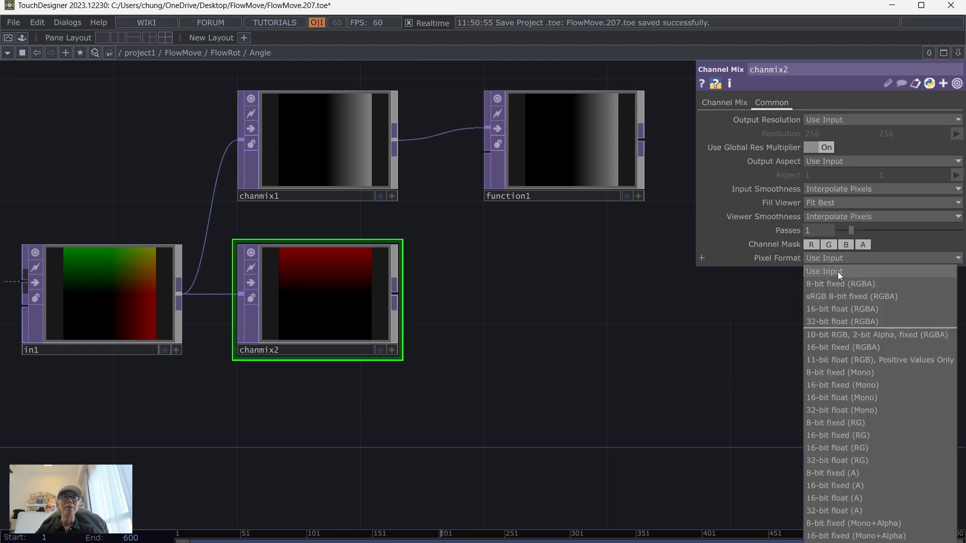
{"action": "left_click", "coordinate": [857, 412]}
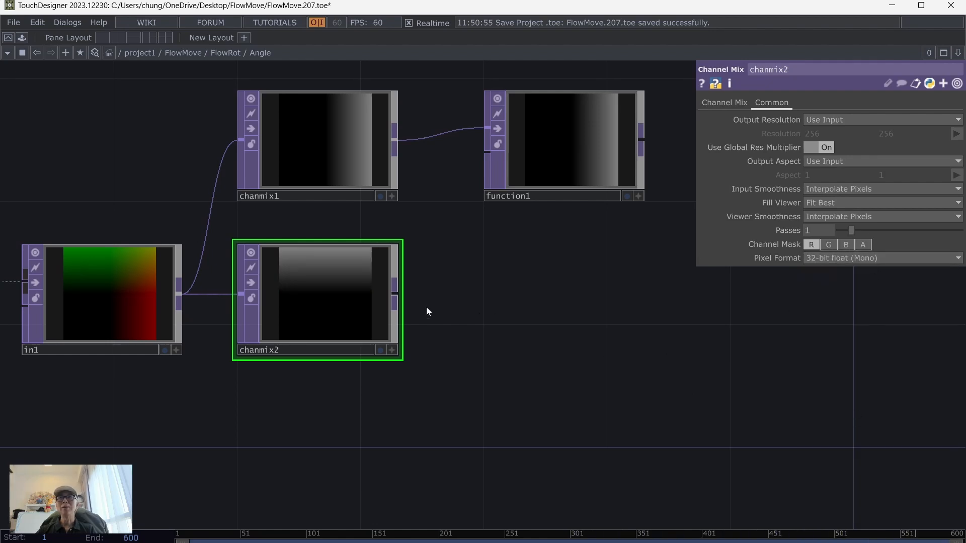
Connect chanmix2's output to the second input of function1
{"action": "left_click_drag", "start_coordinate": [396, 293], "coordinate": [547, 285]}
{"action": "left_click_drag", "start_coordinate": [396, 293], "coordinate": [487, 151]}
{"action": "left_click_drag", "start_coordinate": [621, 246], "coordinate": [518, 309]}
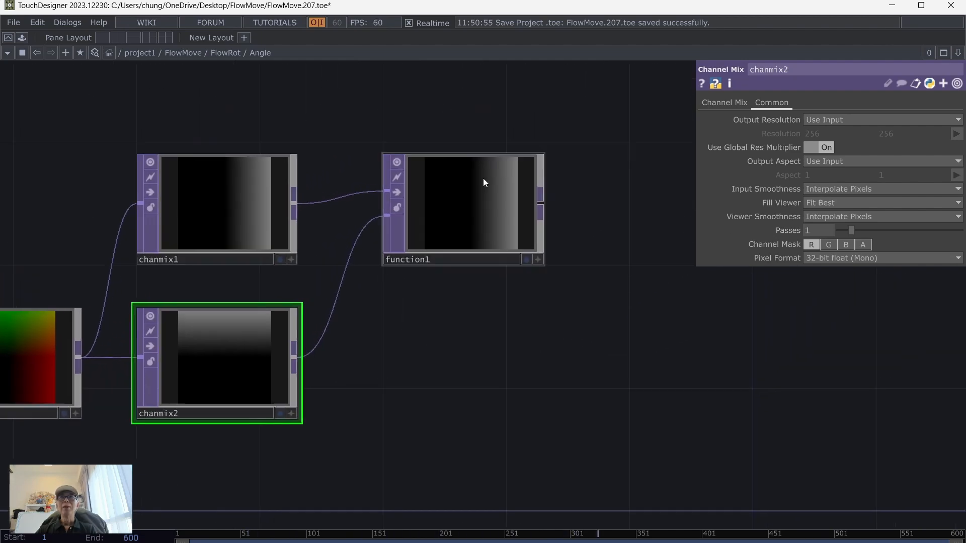
Set function1's Function R to atan2(x,y), Arctan ( Input1 / Input2 )
{"action": "left_click", "coordinate": [483, 179]}
{"action": "left_click", "coordinate": [855, 181]}
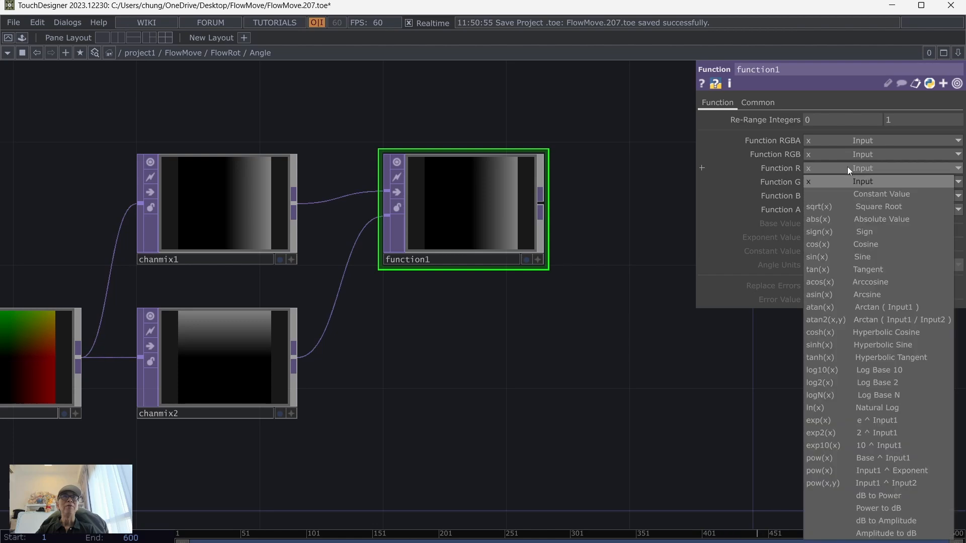
{"action": "left_click", "coordinate": [834, 322]}
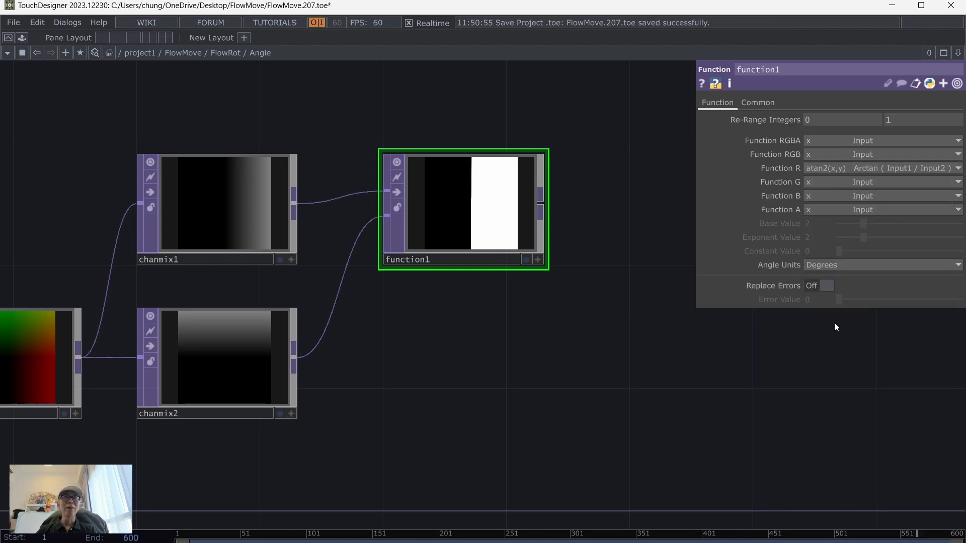
Activate function1's viewer and display pixel values to examine the computed angles across the image
{"action": "scroll", "coordinate": [626, 425], "scroll_direction": "up", "scroll_amount": 3}
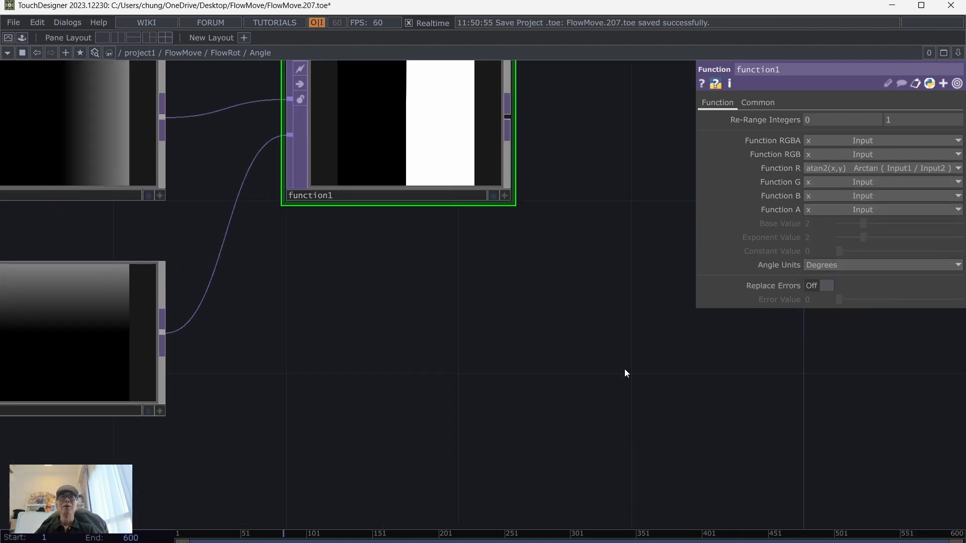
{"action": "left_click_drag", "start_coordinate": [635, 265], "coordinate": [638, 390]}
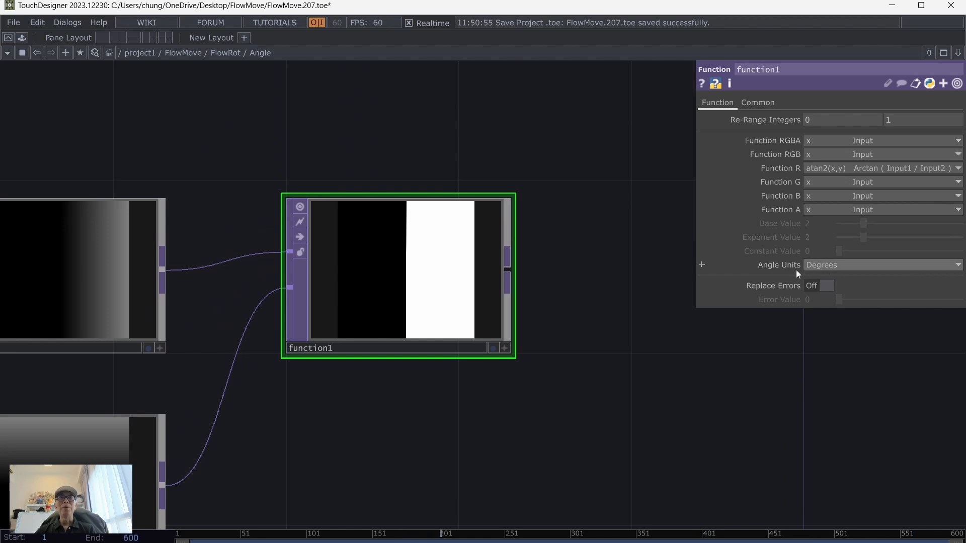
{"action": "scroll", "coordinate": [568, 366], "scroll_direction": "up", "scroll_amount": 3}
{"action": "left_click_drag", "start_coordinate": [552, 377], "coordinate": [532, 437]}
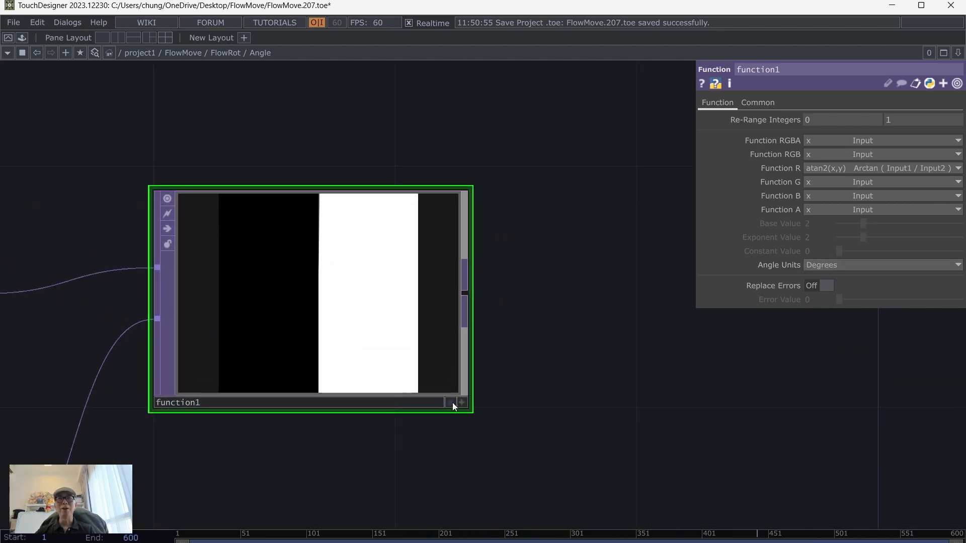
{"action": "left_click", "coordinate": [467, 407]}
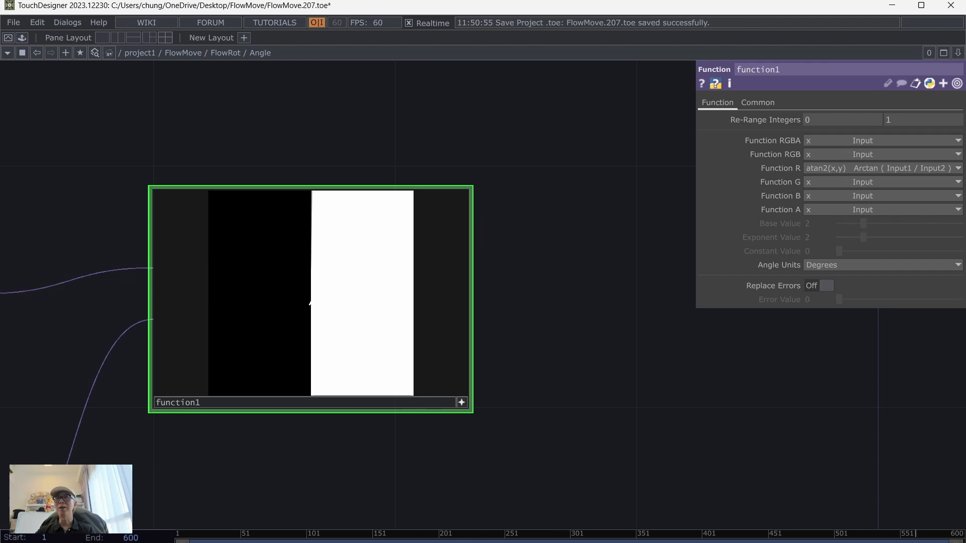
{"action": "right_click", "coordinate": [345, 205]}
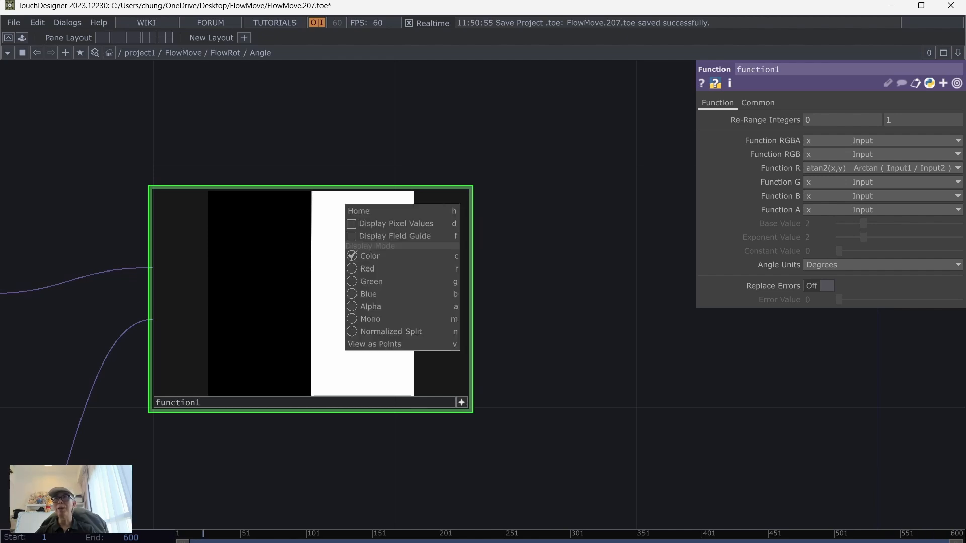
{"action": "left_click", "coordinate": [373, 224]}
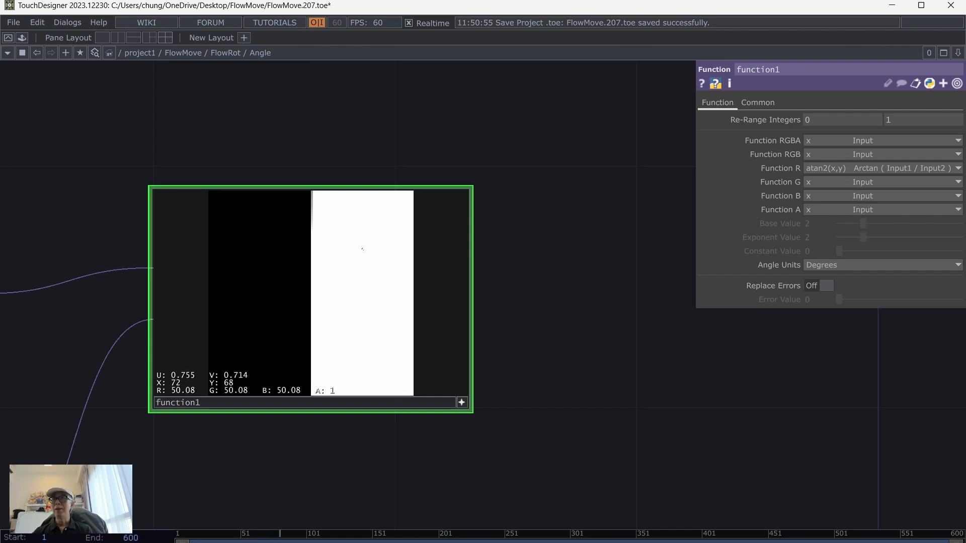
Try Radians as function1's Angle Units to compare the pixel values, and restore Degrees
{"action": "left_click", "coordinate": [816, 266]}
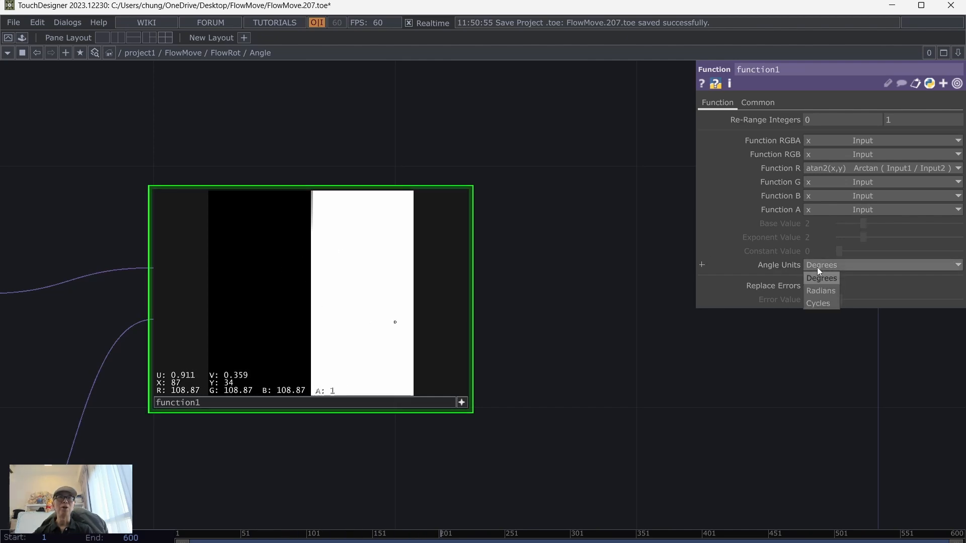
{"action": "left_click", "coordinate": [817, 288]}
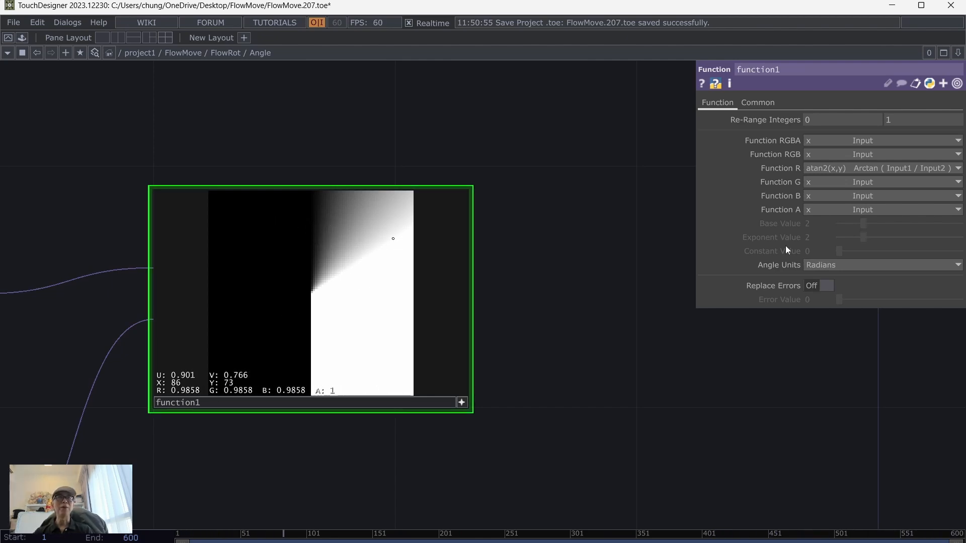
{"action": "left_click", "coordinate": [846, 265]}
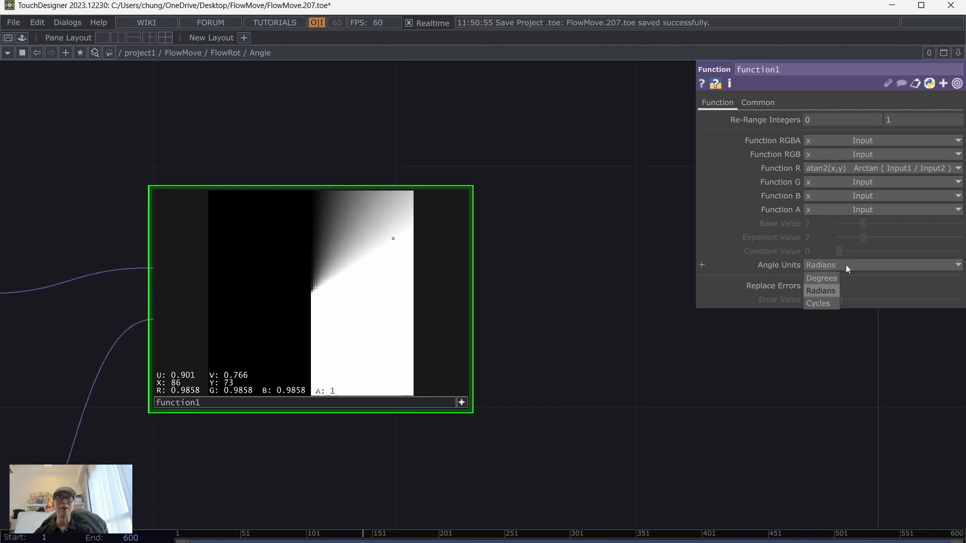
{"action": "left_click", "coordinate": [822, 277]}
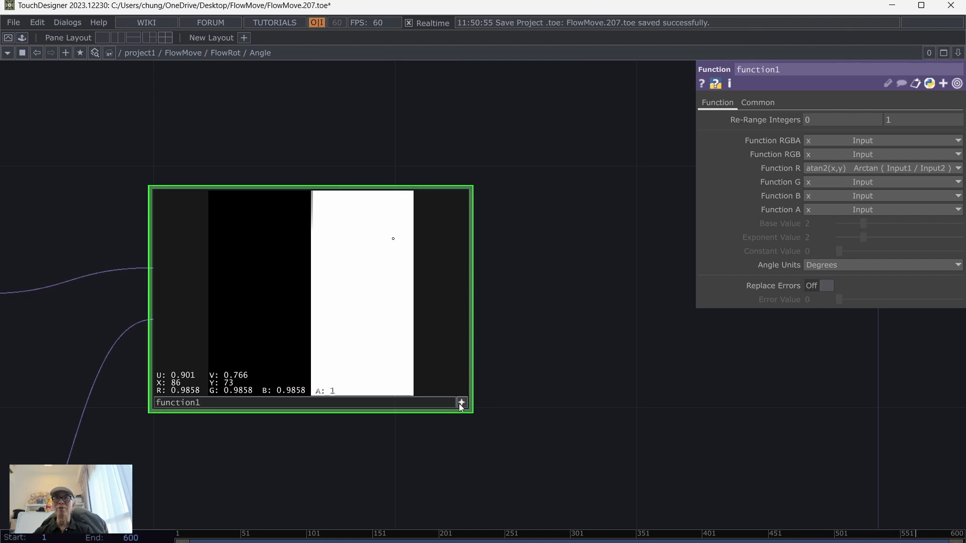
Deactivate function1's viewer, connect its output to out1 and position out1 beside it
{"action": "scroll", "coordinate": [459, 403], "scroll_direction": "down", "scroll_amount": 2}
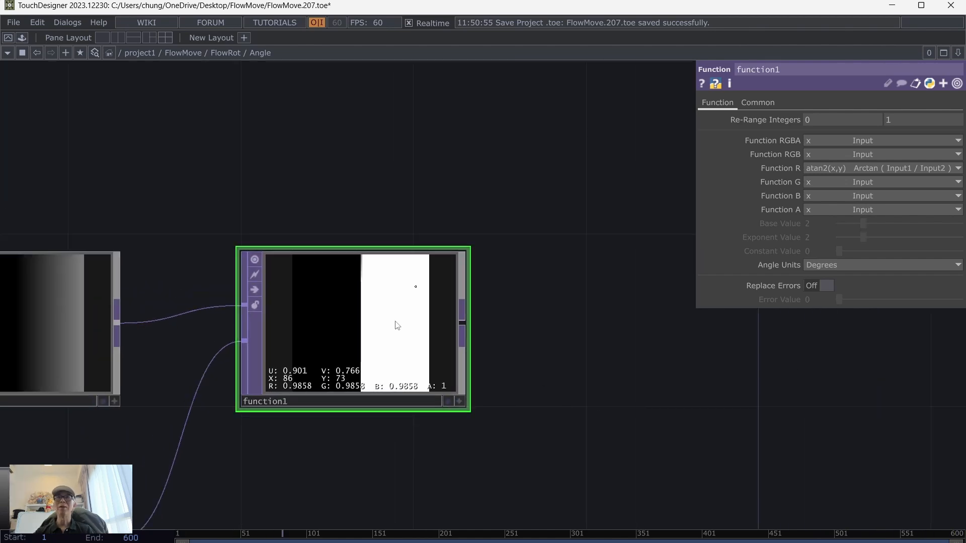
{"action": "middle_click_drag", "start_coordinate": [397, 325], "coordinate": [792, 392]}
{"action": "scroll", "coordinate": [791, 391], "scroll_direction": "down", "scroll_amount": 4}
{"action": "left_click_drag", "start_coordinate": [456, 197], "coordinate": [384, 187]}
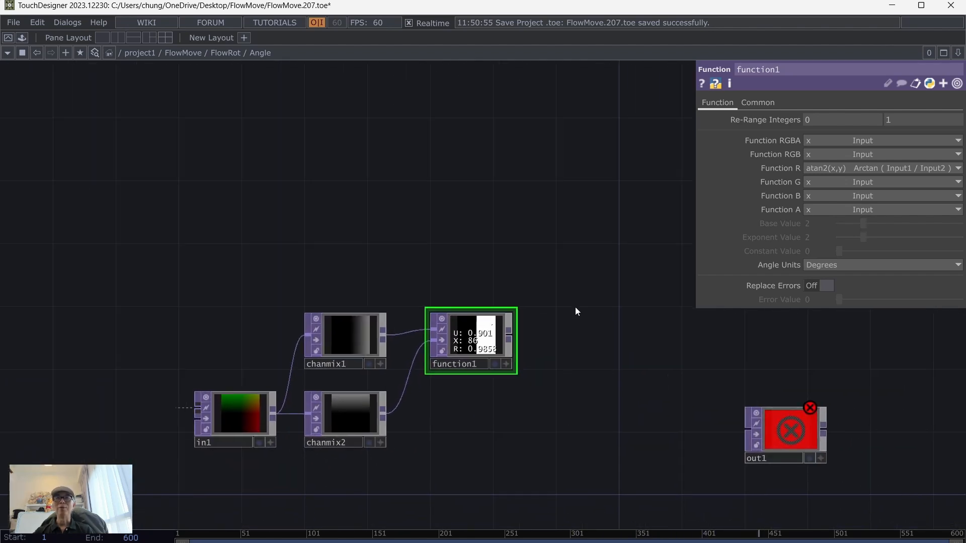
{"action": "left_click_drag", "start_coordinate": [509, 336], "coordinate": [584, 336]}
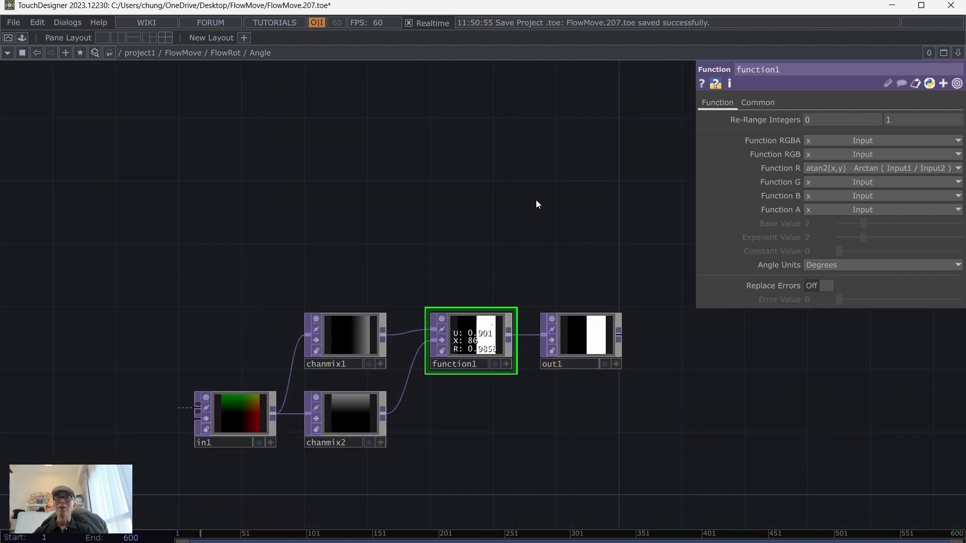
Save the project and return from the Angle network to its parent FlowRot network
{"action": "left_click", "coordinate": [16, 22]}
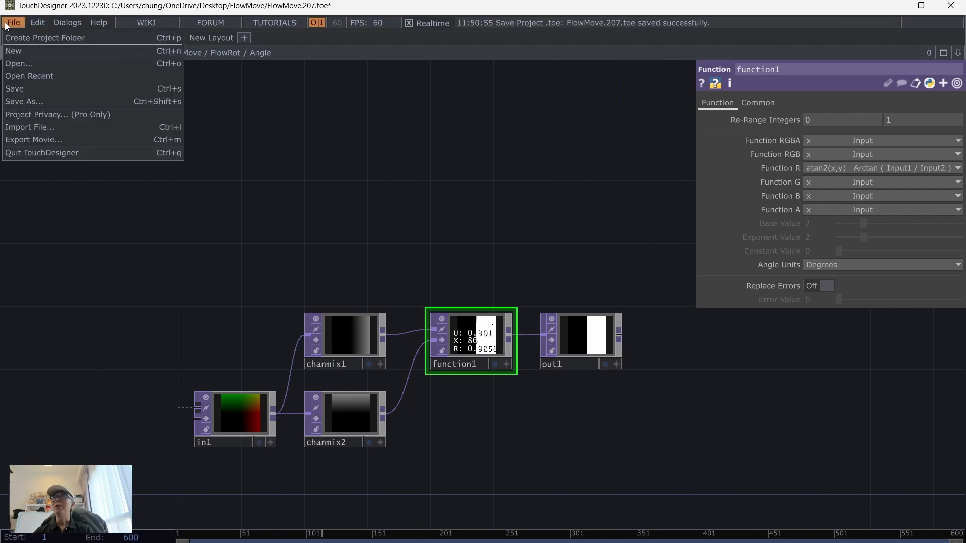
{"action": "left_click", "coordinate": [20, 89]}
{"action": "left_click", "coordinate": [227, 53]}
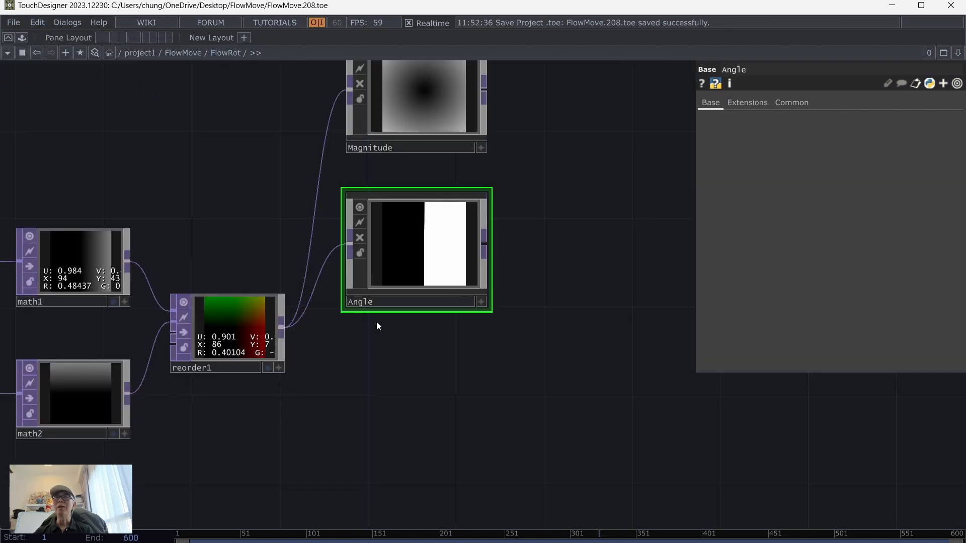
{"action": "left_click_drag", "start_coordinate": [493, 397], "coordinate": [491, 256]}
{"action": "scroll", "coordinate": [514, 373], "scroll_direction": "down", "scroll_amount": 3}
Switch to the Patreon post in the browser and review the distance, angle and rotational flow diagrams with their formulae
{"action": "mouse_move", "coordinate": [568, 542]}
{"action": "left_click", "coordinate": [567, 505]}
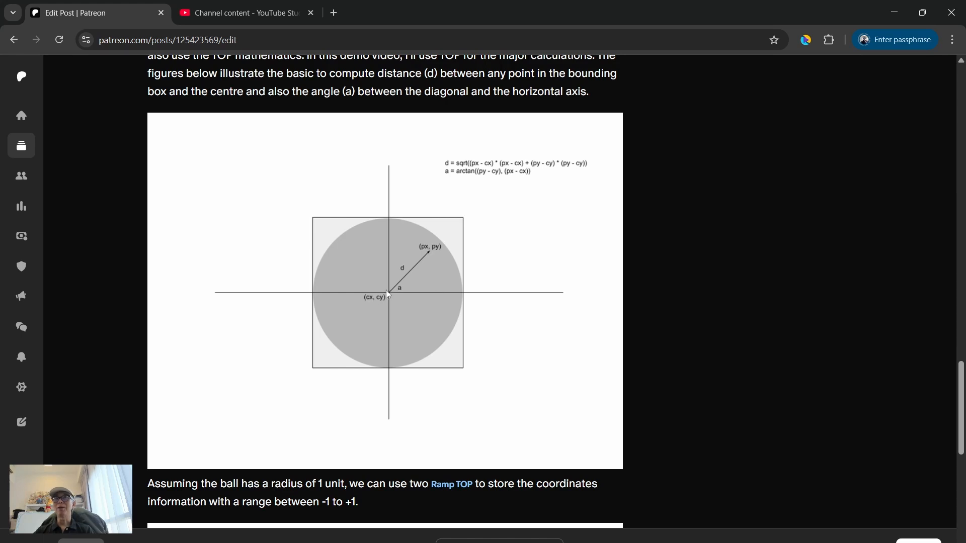
{"action": "scroll", "coordinate": [687, 280], "scroll_direction": "down", "scroll_amount": 3}
{"action": "scroll", "coordinate": [686, 279], "scroll_direction": "down", "scroll_amount": 4}
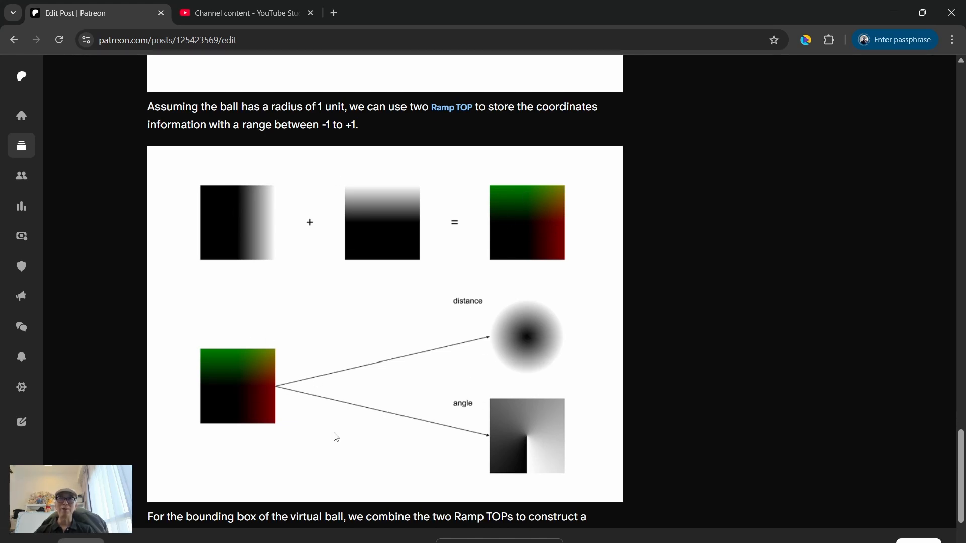
{"action": "scroll", "coordinate": [708, 327], "scroll_direction": "down", "scroll_amount": 4}
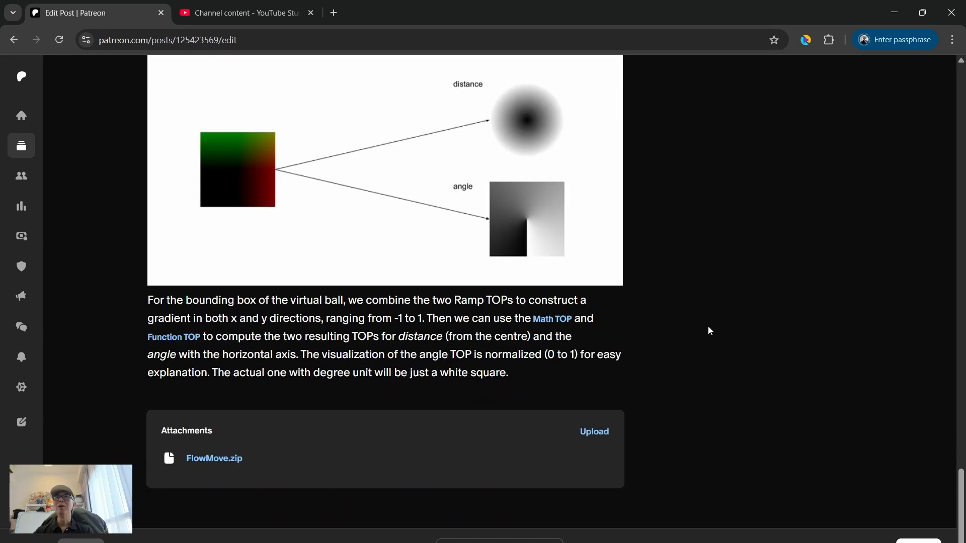
{"action": "scroll", "coordinate": [708, 326], "scroll_direction": "up", "scroll_amount": 10}
{"action": "scroll", "coordinate": [708, 330], "scroll_direction": "up", "scroll_amount": 15}
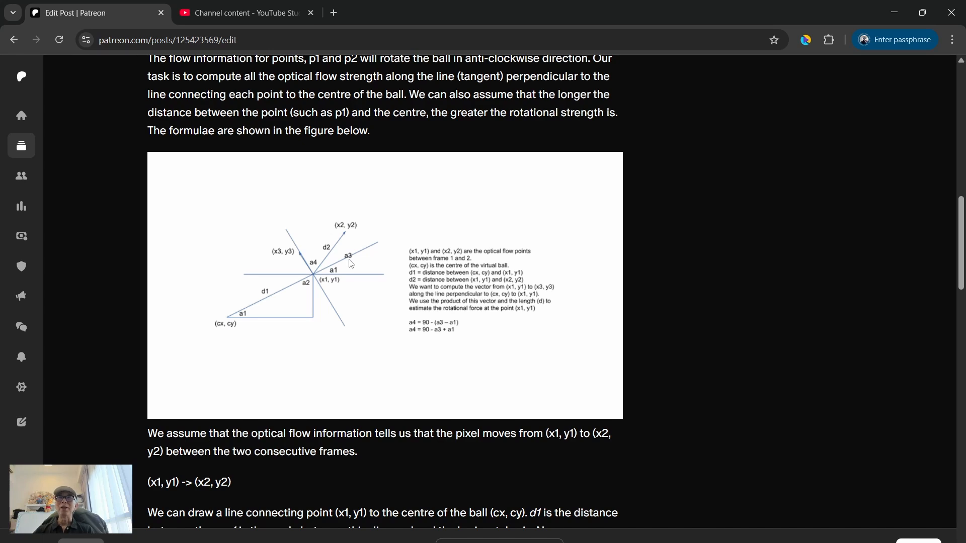
Switch back to TouchDesigner, go up to the FlowMove network and examine crop1 and its connection into FlowRot
{"action": "left_click", "coordinate": [651, 542]}
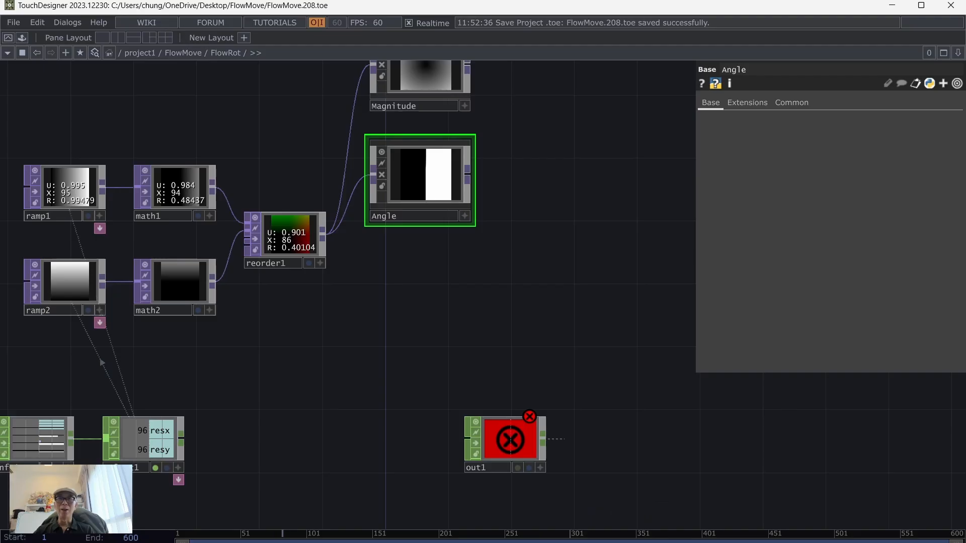
{"action": "left_click", "coordinate": [180, 56]}
{"action": "left_click_drag", "start_coordinate": [201, 251], "coordinate": [161, 141]}
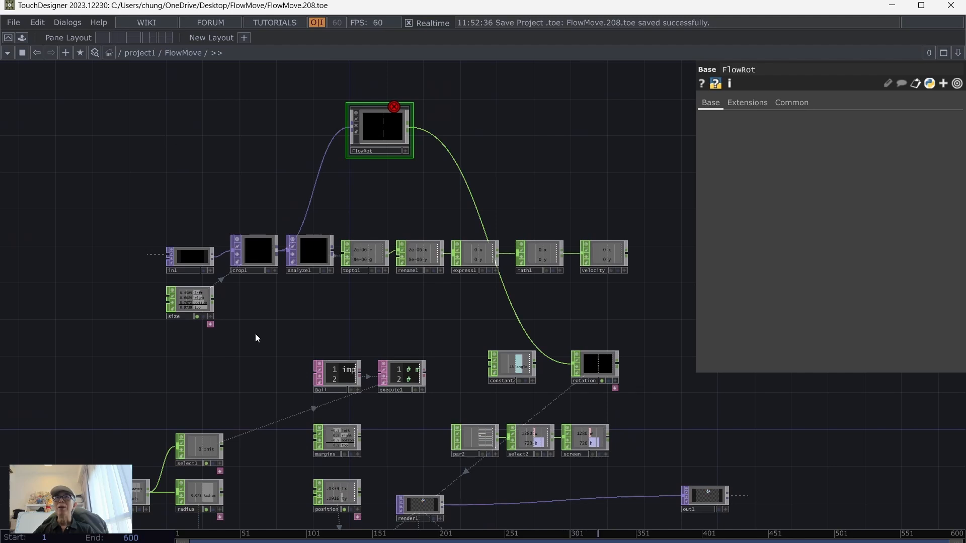
{"action": "left_click_drag", "start_coordinate": [255, 333], "coordinate": [308, 333]}
{"action": "mouse_move", "coordinate": [357, 344]}
{"action": "left_mouse_down"}
{"action": "mouse_move", "coordinate": [371, 345]}
{"action": "mouse_move", "coordinate": [358, 345]}
{"action": "left_mouse_up"}
{"action": "left_click", "coordinate": [366, 260]}
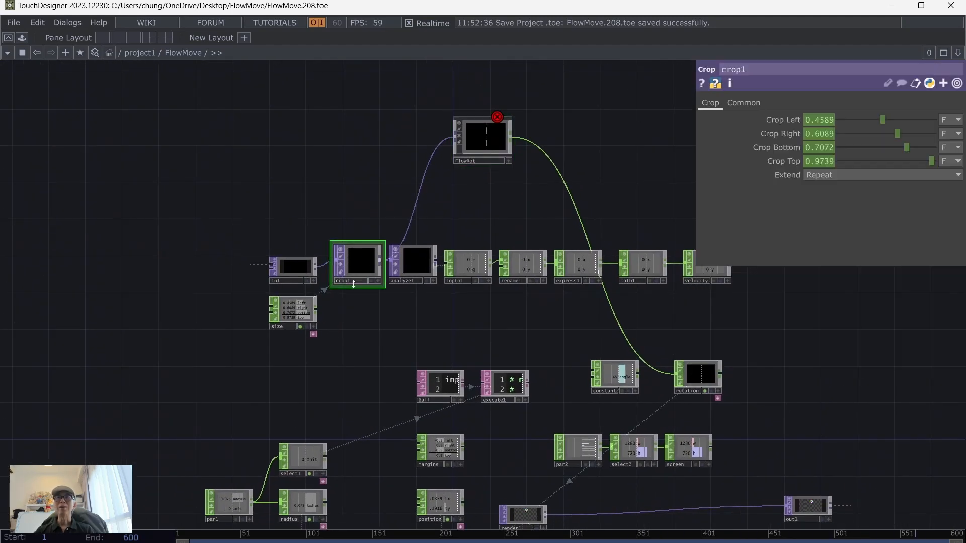
{"action": "scroll", "coordinate": [352, 281], "scroll_direction": "up", "scroll_amount": 5}
{"action": "scroll", "coordinate": [358, 323], "scroll_direction": "down", "scroll_amount": 3}
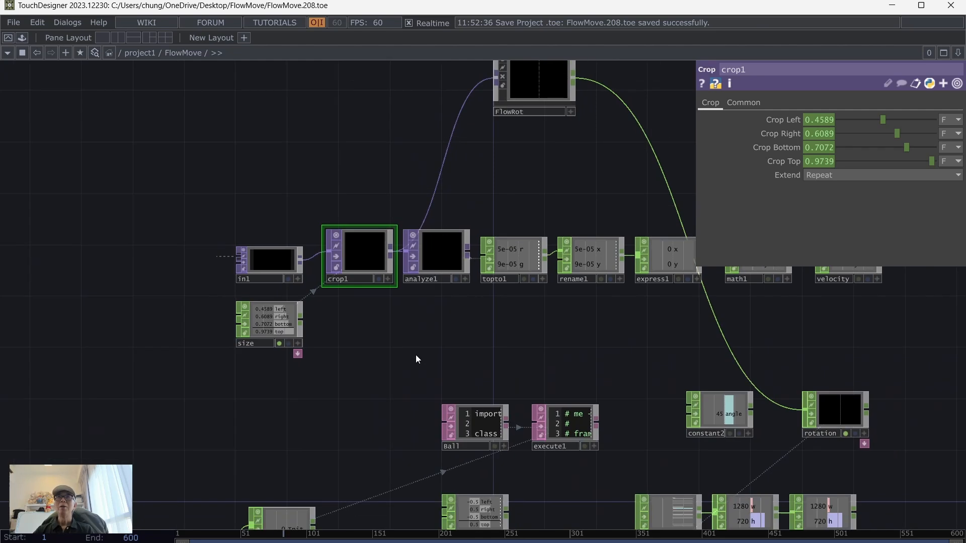
{"action": "left_click_drag", "start_coordinate": [416, 354], "coordinate": [270, 377]}
{"action": "left_click", "coordinate": [370, 148]}
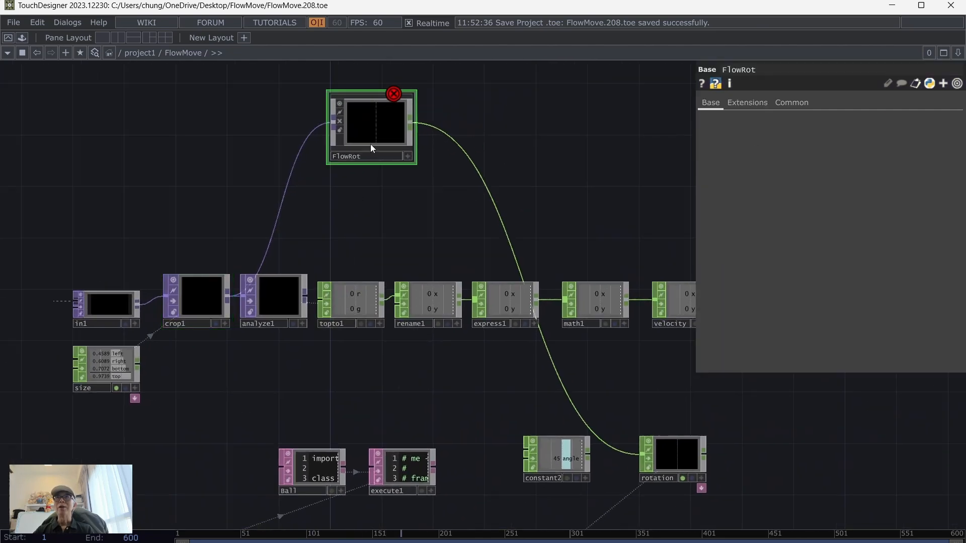
Enter the FlowRot component and inspect the information of its in1 input
{"action": "double_click", "coordinate": [372, 118]}
{"action": "left_click_drag", "start_coordinate": [332, 360], "coordinate": [455, 232]}
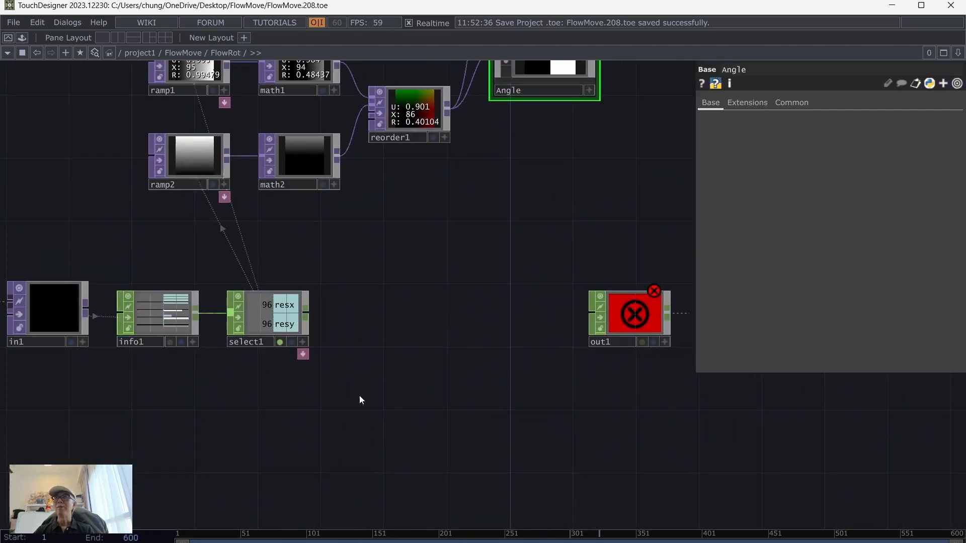
{"action": "left_click_drag", "start_coordinate": [198, 338], "coordinate": [399, 280]}
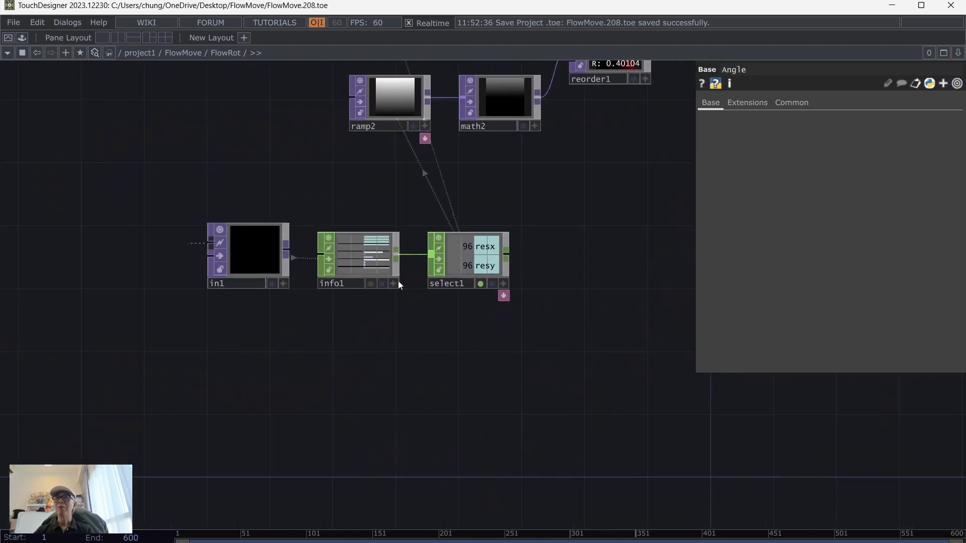
{"action": "left_click", "coordinate": [249, 249]}
{"action": "middle_click", "coordinate": [251, 251]}
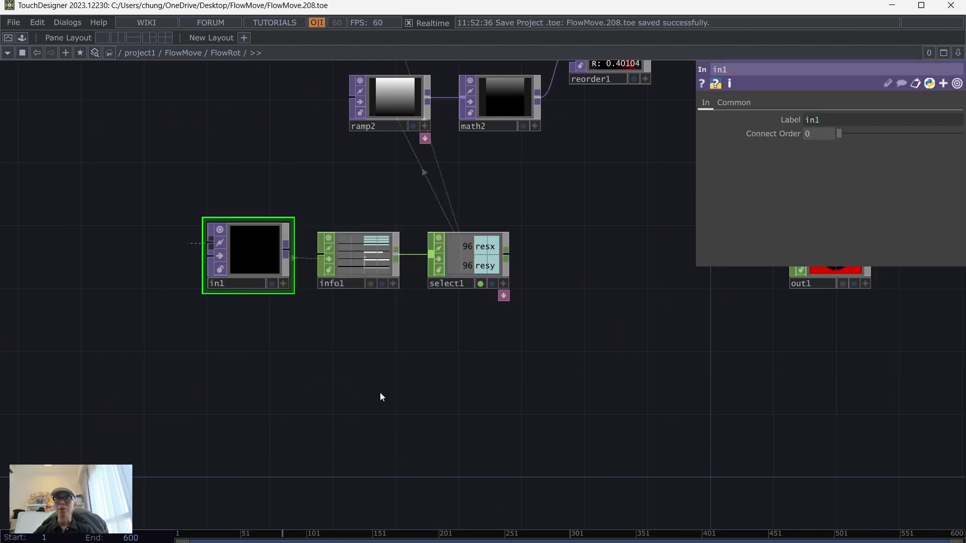
Add a Resolution TOP below info1 and connect in1's output to it
{"action": "left_click_drag", "start_coordinate": [379, 392], "coordinate": [265, 371]}
{"action": "key", "text": "Tab"}
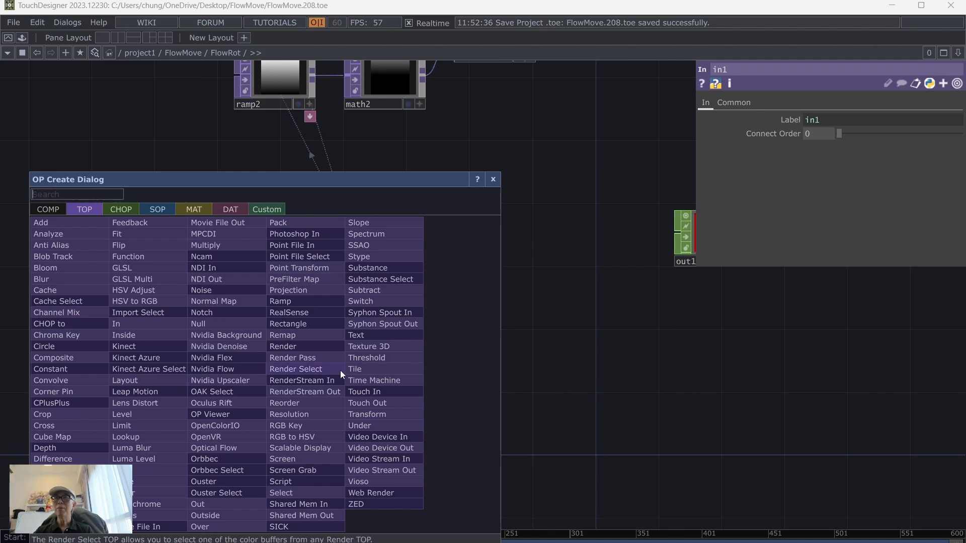
{"action": "left_click", "coordinate": [310, 414]}
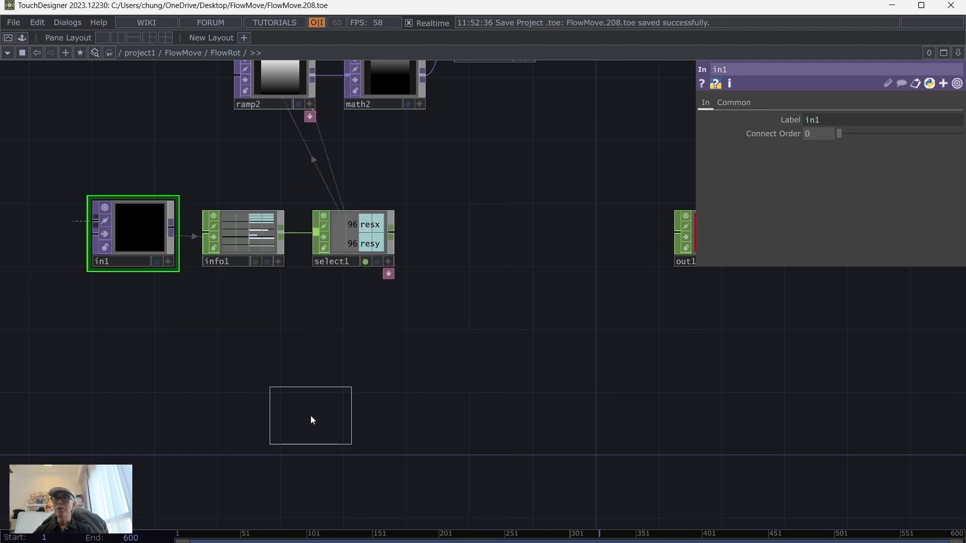
{"action": "left_click", "coordinate": [251, 352]}
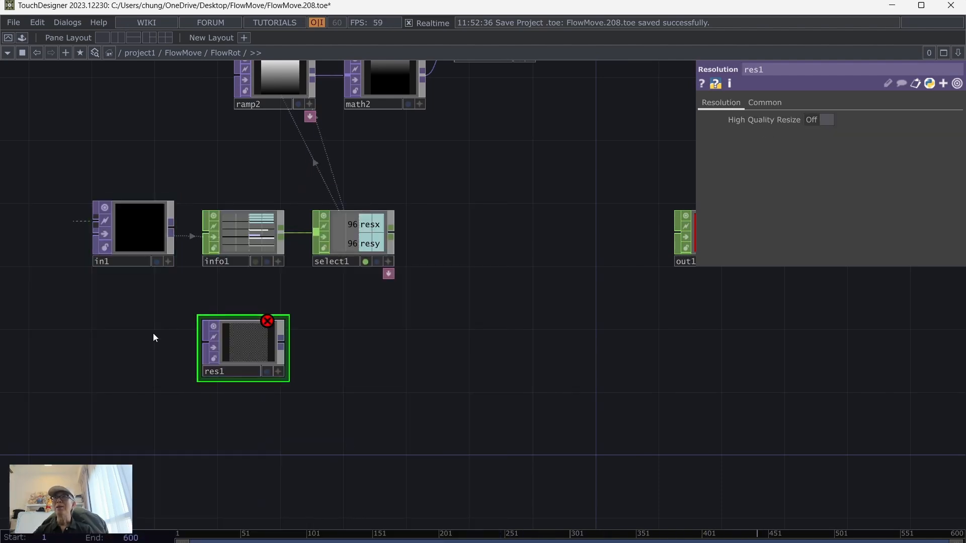
{"action": "left_click_drag", "start_coordinate": [155, 351], "coordinate": [160, 376]}
{"action": "left_click_drag", "start_coordinate": [181, 260], "coordinate": [212, 368]}
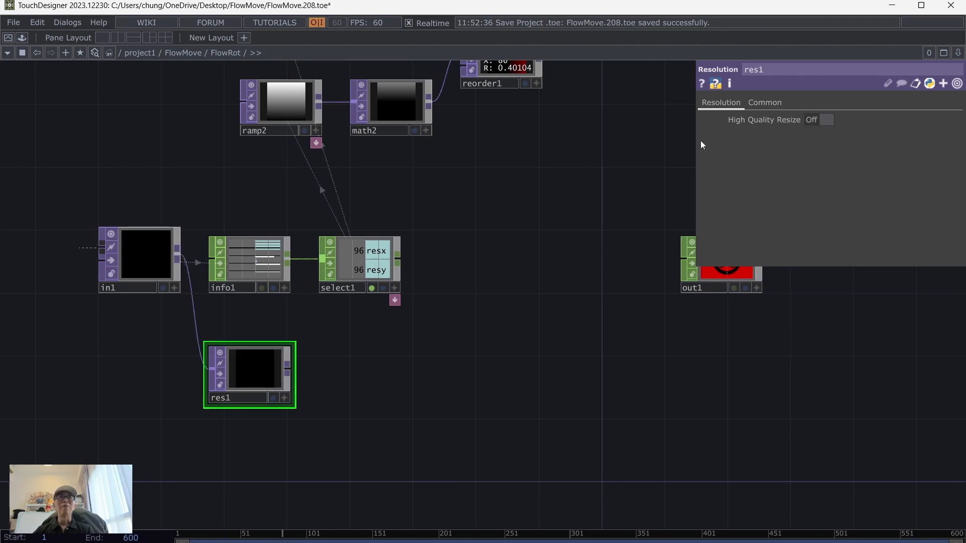
Set res1's Pixel Format to 32-bit float (RG)
{"action": "left_click", "coordinate": [771, 103]}
{"action": "left_click", "coordinate": [832, 258]}
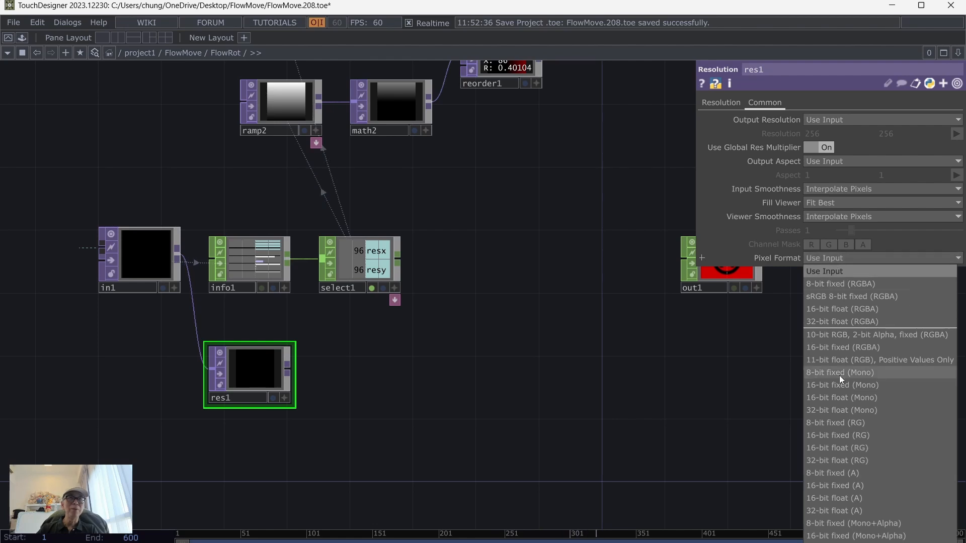
{"action": "left_click", "coordinate": [842, 460]}
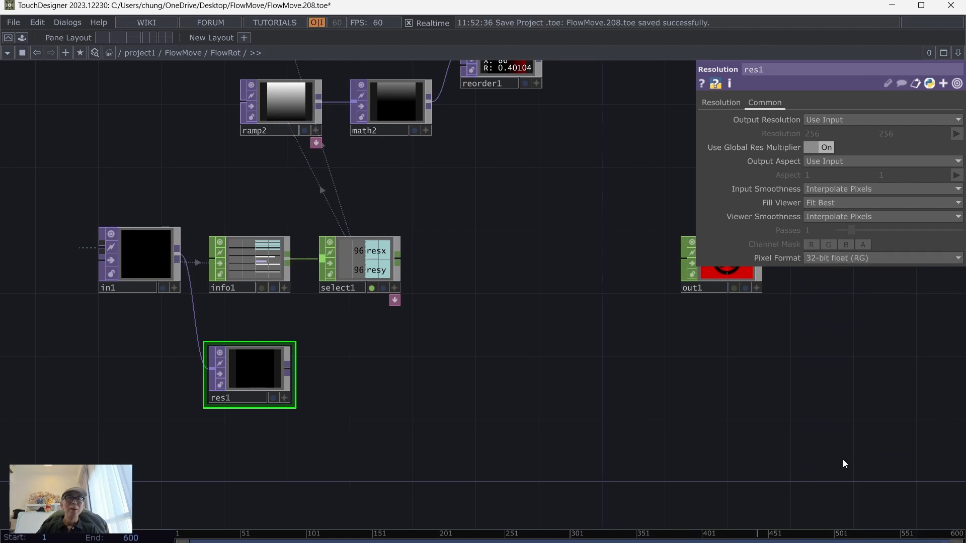
Examine res1's information and its optical flow image up close in the network
{"action": "middle_click_drag", "start_coordinate": [251, 370], "coordinate": [592, 379]}
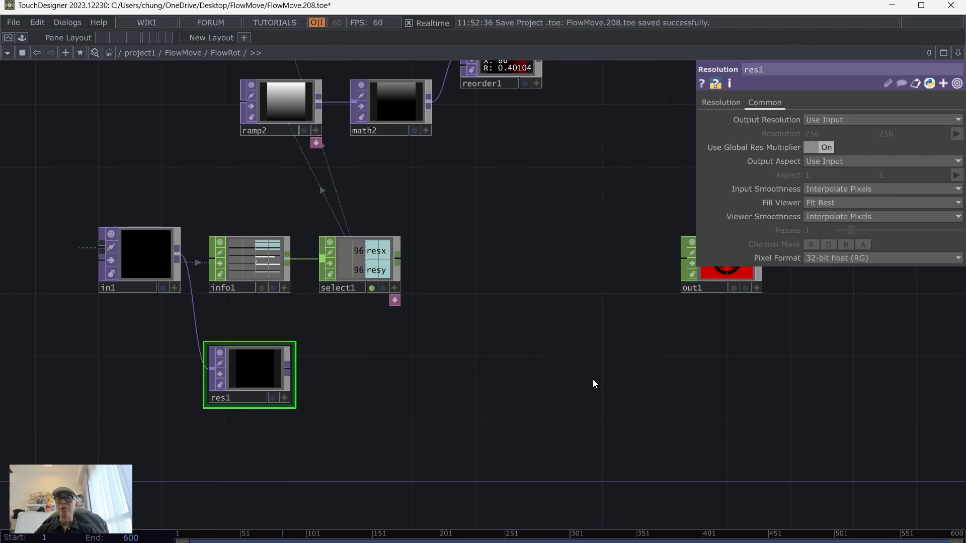
{"action": "scroll", "coordinate": [495, 419], "scroll_direction": "up", "scroll_amount": 2}
{"action": "scroll", "coordinate": [495, 419], "scroll_direction": "up", "scroll_amount": 3}
{"action": "left_click_drag", "start_coordinate": [425, 392], "coordinate": [727, 417]}
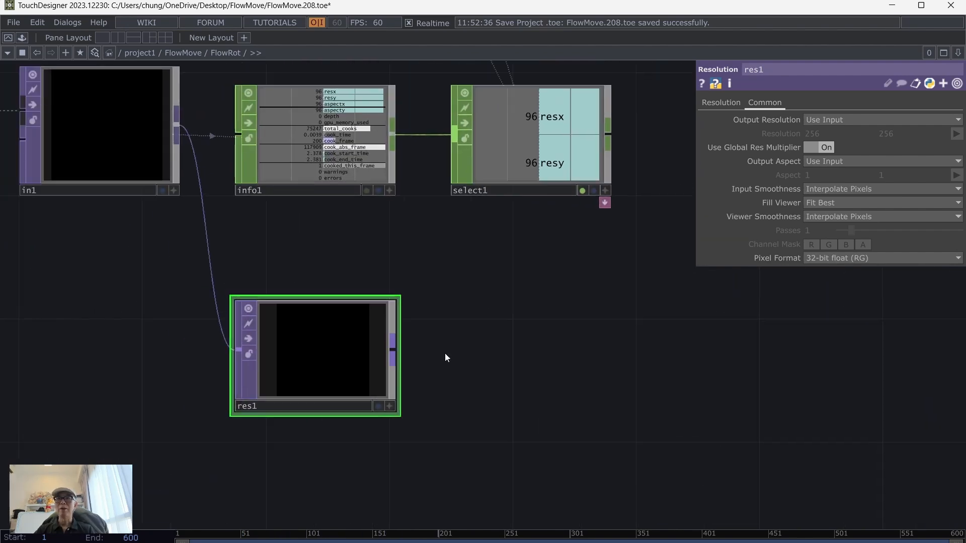
{"action": "scroll", "coordinate": [445, 354], "scroll_direction": "up", "scroll_amount": 2}
{"action": "left_click_drag", "start_coordinate": [441, 367], "coordinate": [597, 373]}
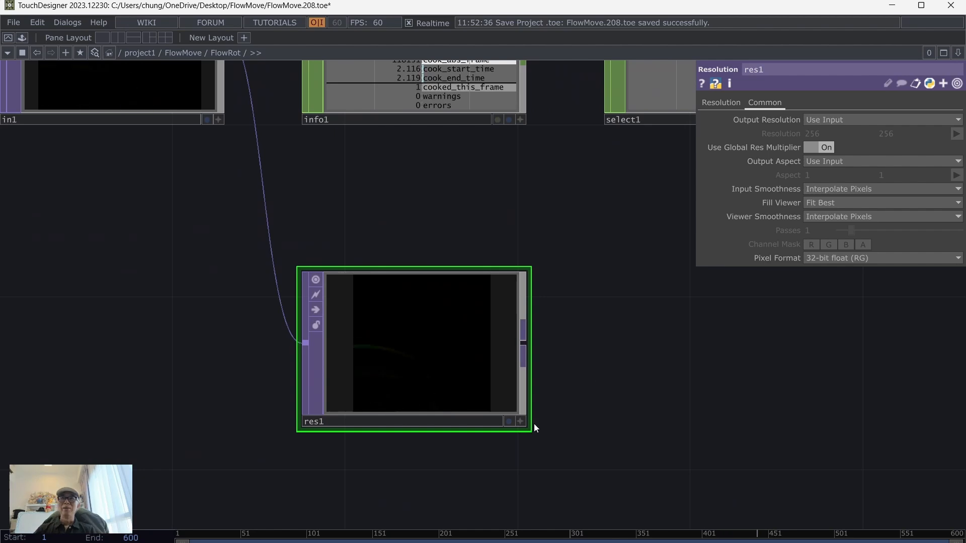
{"action": "scroll", "coordinate": [570, 402], "scroll_direction": "down", "scroll_amount": 2}
{"action": "left_click_drag", "start_coordinate": [645, 430], "coordinate": [453, 420]}
{"action": "scroll", "coordinate": [454, 423], "scroll_direction": "down", "scroll_amount": 4}
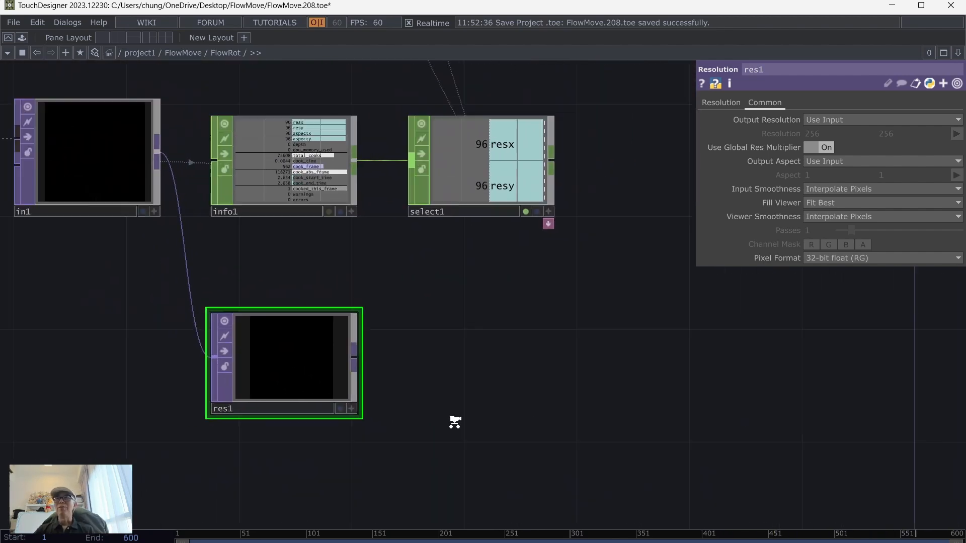
{"action": "scroll", "coordinate": [455, 395], "scroll_direction": "down", "scroll_amount": 4}
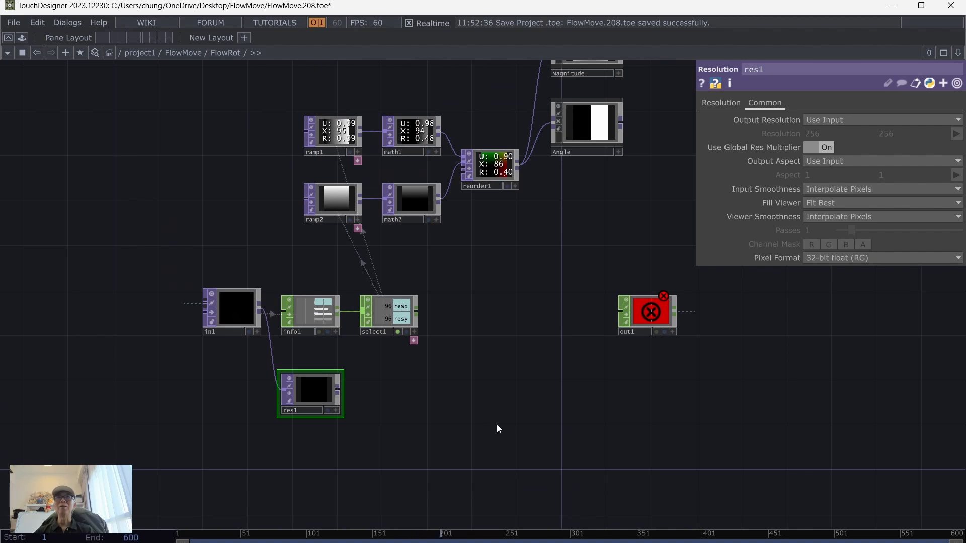
Select the Magnitude component in the FlowRot network
{"action": "left_click_drag", "start_coordinate": [429, 442], "coordinate": [387, 463]}
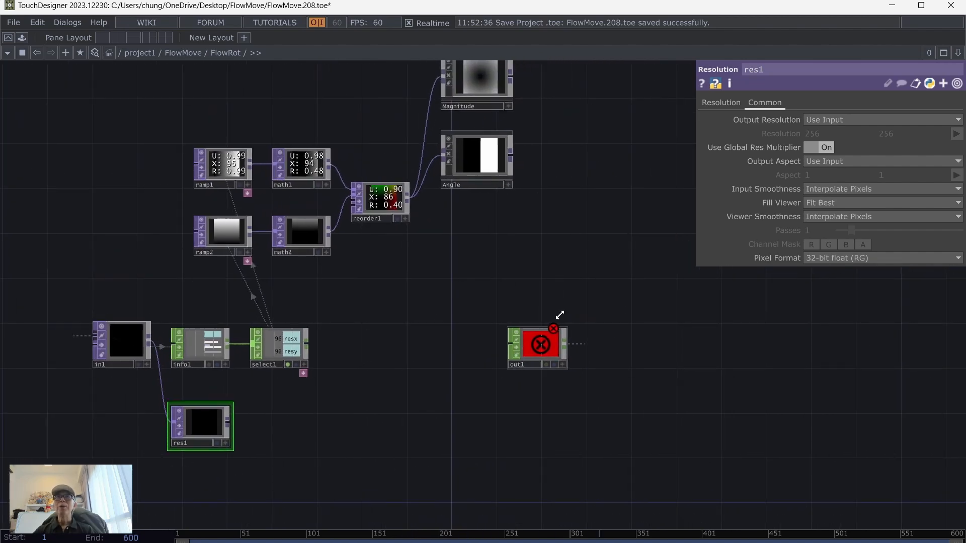
{"action": "left_click_drag", "start_coordinate": [604, 180], "coordinate": [592, 196]}
{"action": "left_click", "coordinate": [481, 96]}
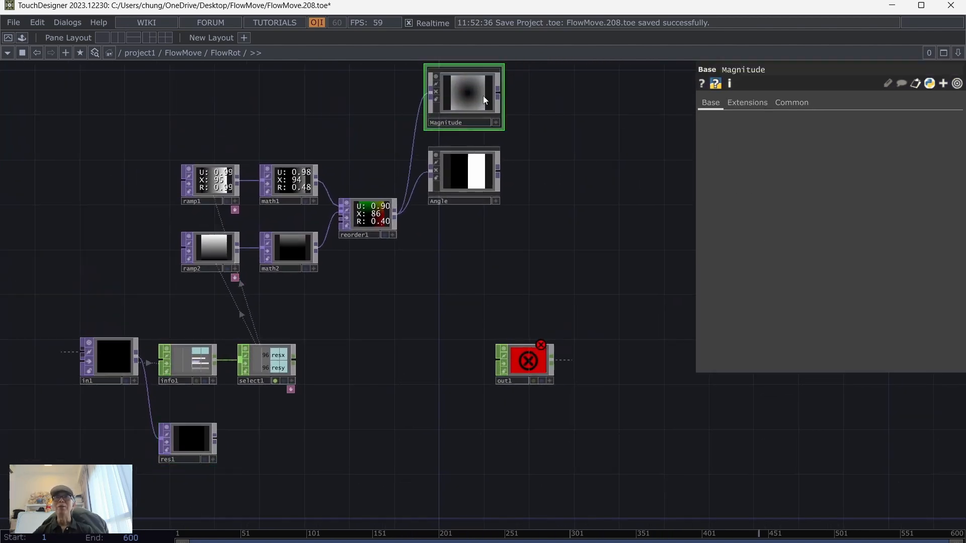
Duplicate the Magnitude component, place the copy in the lower part of the network near res1 and disconnect its input from reorder1
{"action": "left_click", "coordinate": [468, 183]}
{"action": "left_click", "coordinate": [467, 96]}
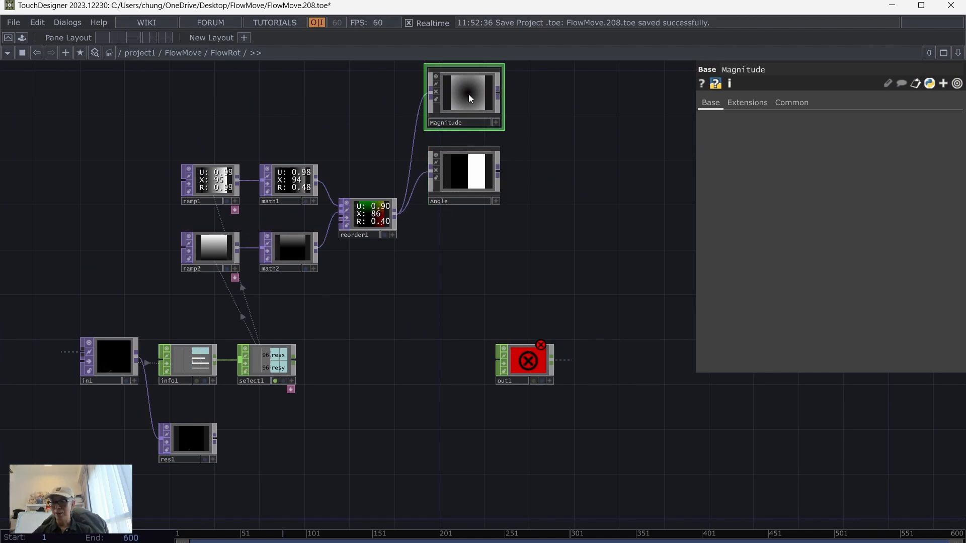
{"action": "key", "text": "ctrl+c"}
{"action": "key", "text": "ctrl+v"}
{"action": "left_click_drag", "start_coordinate": [473, 152], "coordinate": [420, 436]}
{"action": "right_click", "coordinate": [378, 354]}
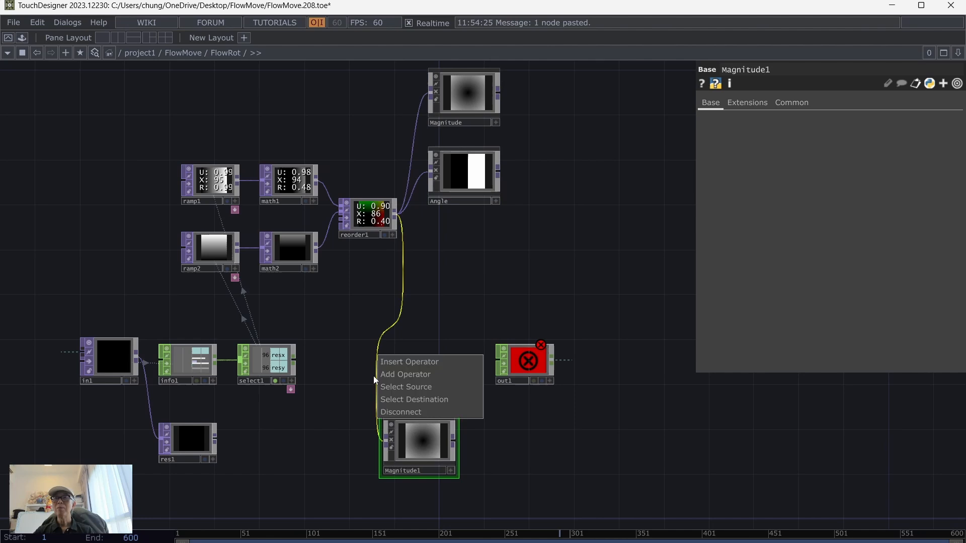
{"action": "left_click", "coordinate": [406, 412]}
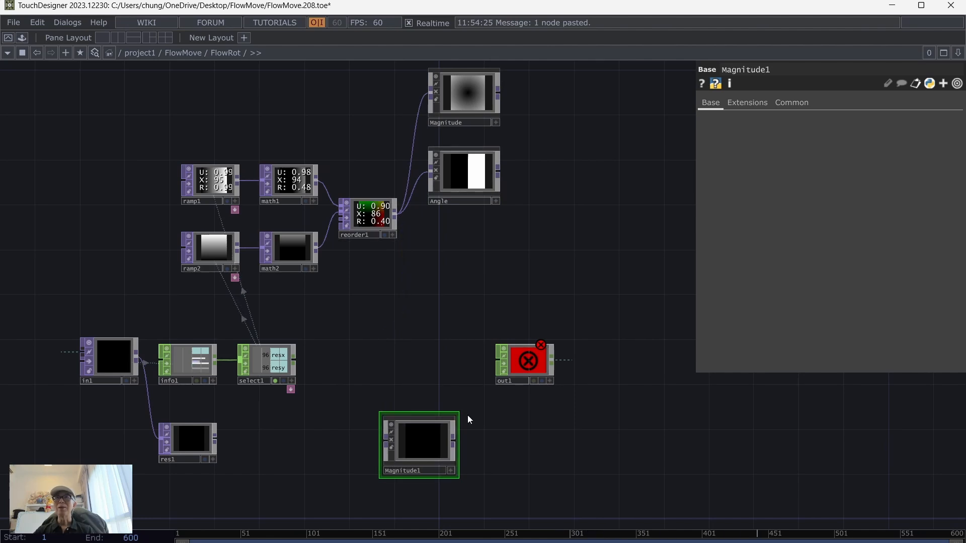
{"action": "left_click_drag", "start_coordinate": [424, 454], "coordinate": [357, 443]}
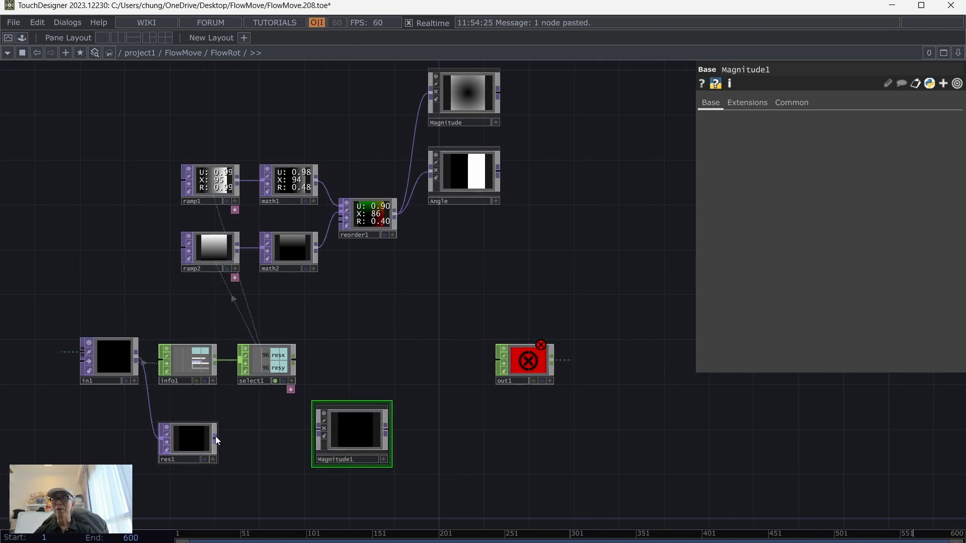
Connect the output of res1 to the input of Magnitude1 and move the component closer to res1
{"action": "left_click_drag", "start_coordinate": [215, 437], "coordinate": [317, 429]}
{"action": "left_click_drag", "start_coordinate": [506, 410], "coordinate": [519, 334]}
{"action": "left_click_drag", "start_coordinate": [403, 443], "coordinate": [496, 451]}
{"action": "scroll", "coordinate": [439, 468], "scroll_direction": "up", "scroll_amount": 1}
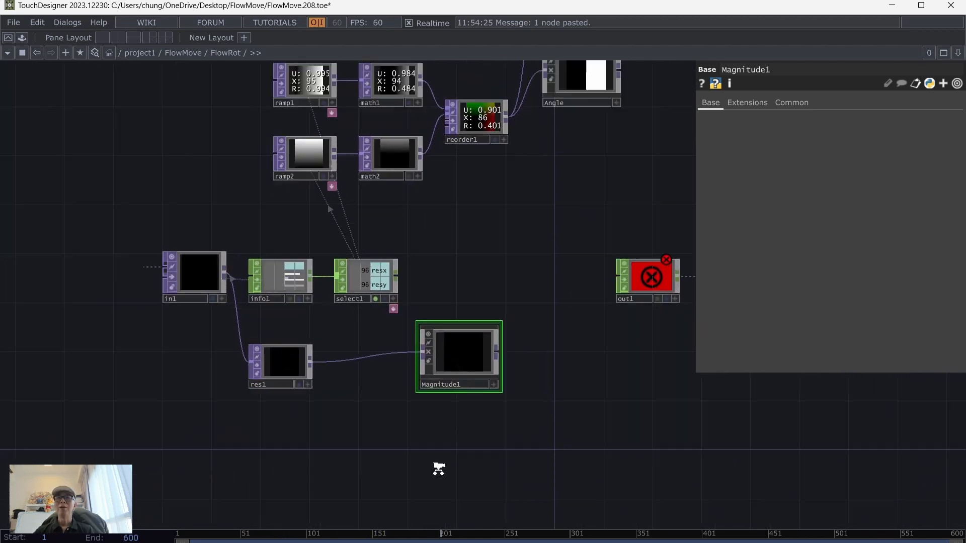
{"action": "scroll", "coordinate": [438, 468], "scroll_direction": "up", "scroll_amount": 3}
{"action": "left_click_drag", "start_coordinate": [627, 392], "coordinate": [483, 443]}
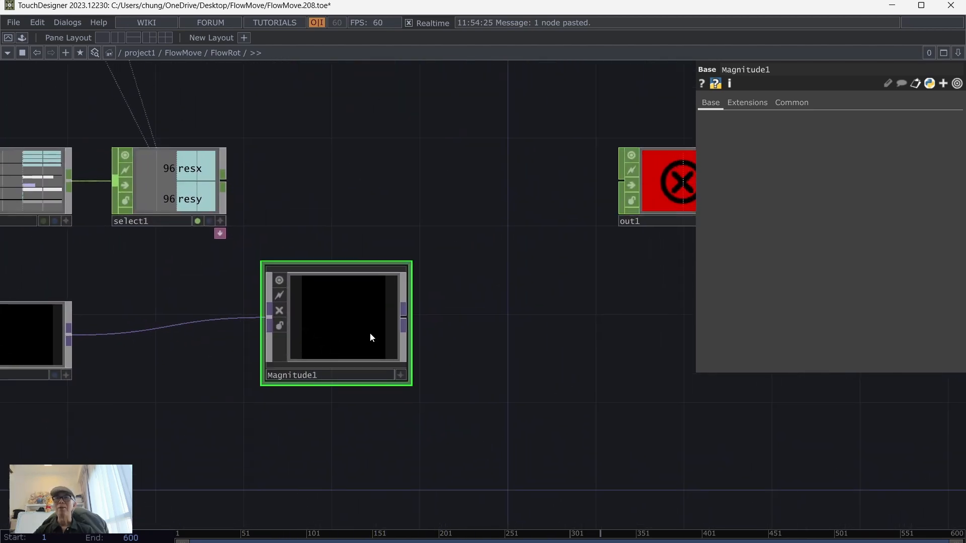
{"action": "left_click_drag", "start_coordinate": [371, 336], "coordinate": [305, 334]}
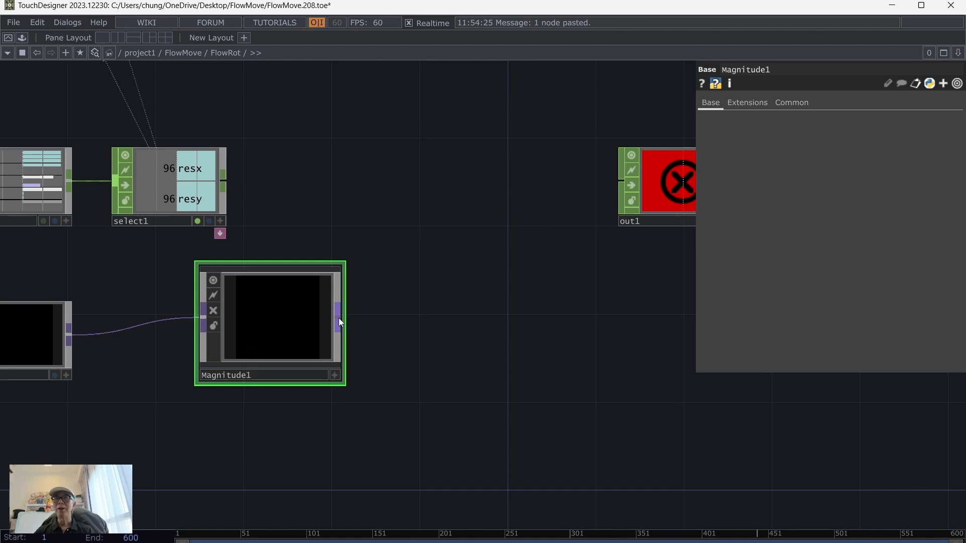
Add a Null TOP to the output of Magnitude1
{"action": "right_click", "coordinate": [339, 318]}
{"action": "left_click", "coordinate": [314, 271]}
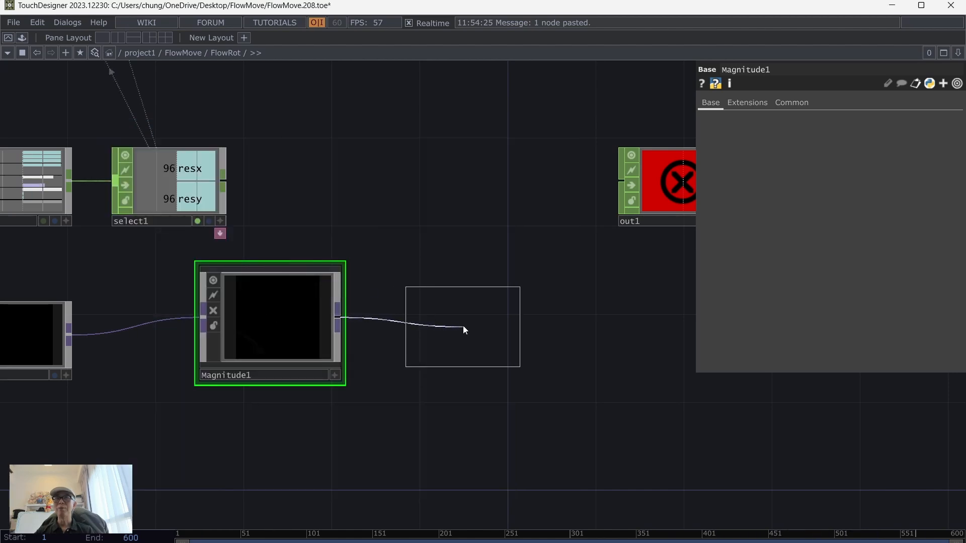
{"action": "left_click", "coordinate": [463, 332]}
{"action": "scroll", "coordinate": [522, 366], "scroll_direction": "up", "scroll_amount": 2}
{"action": "scroll", "coordinate": [521, 366], "scroll_direction": "up", "scroll_amount": 3}
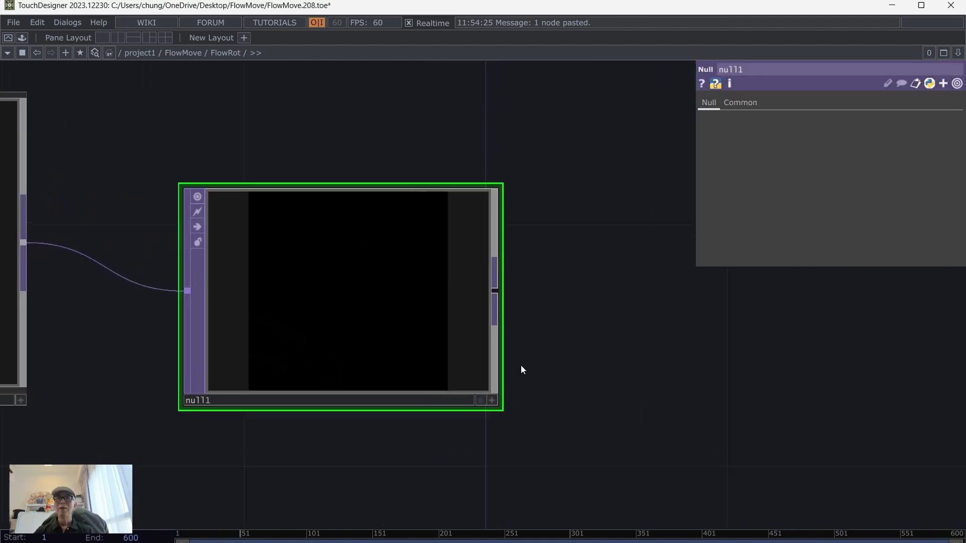
Activate the viewer of the Null after Magnitude1 and display its pixel values to inspect the magnitude image
{"action": "left_click", "coordinate": [495, 400]}
{"action": "right_click", "coordinate": [317, 243]}
{"action": "left_click", "coordinate": [355, 211]}
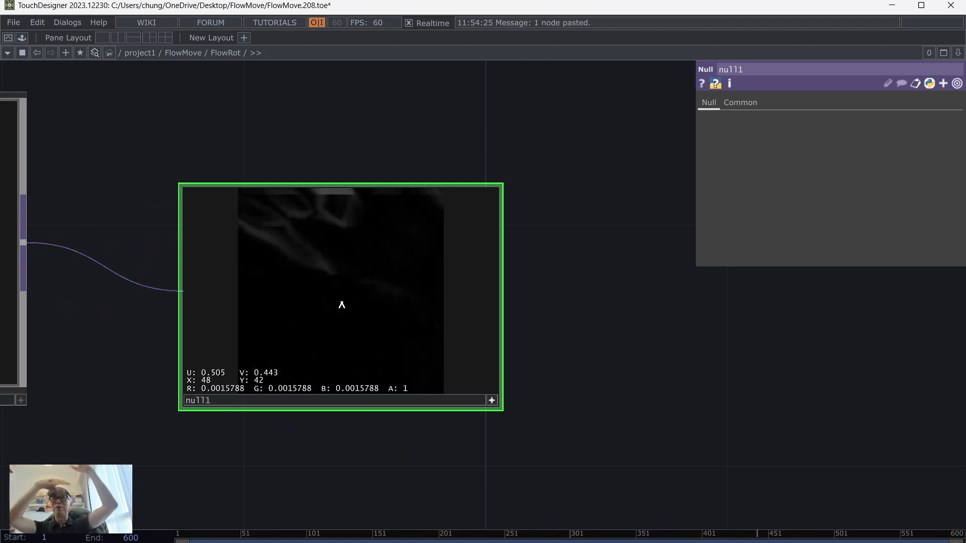
{"action": "left_click", "coordinate": [492, 399]}
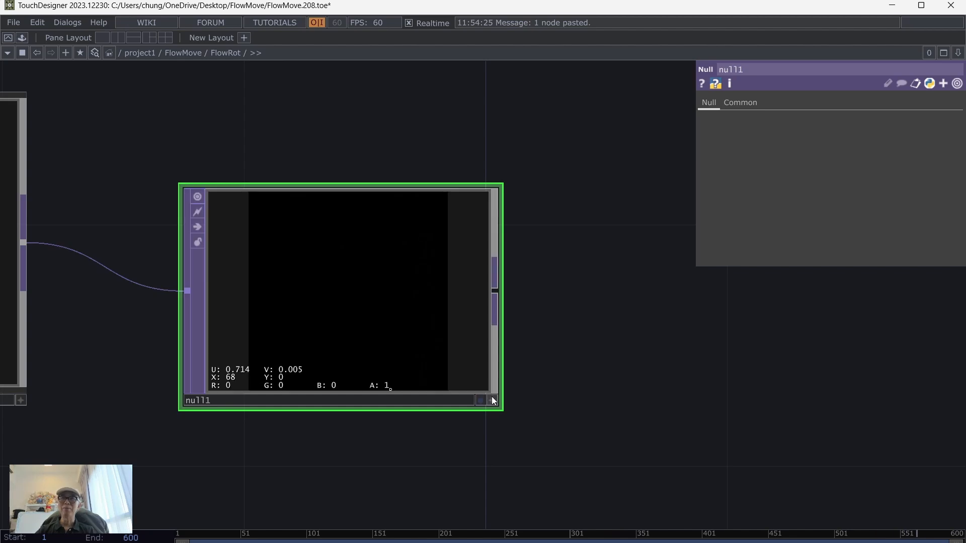
Delete the Null TOP attached to Magnitude1
{"action": "scroll", "coordinate": [491, 397], "scroll_direction": "down", "scroll_amount": 3}
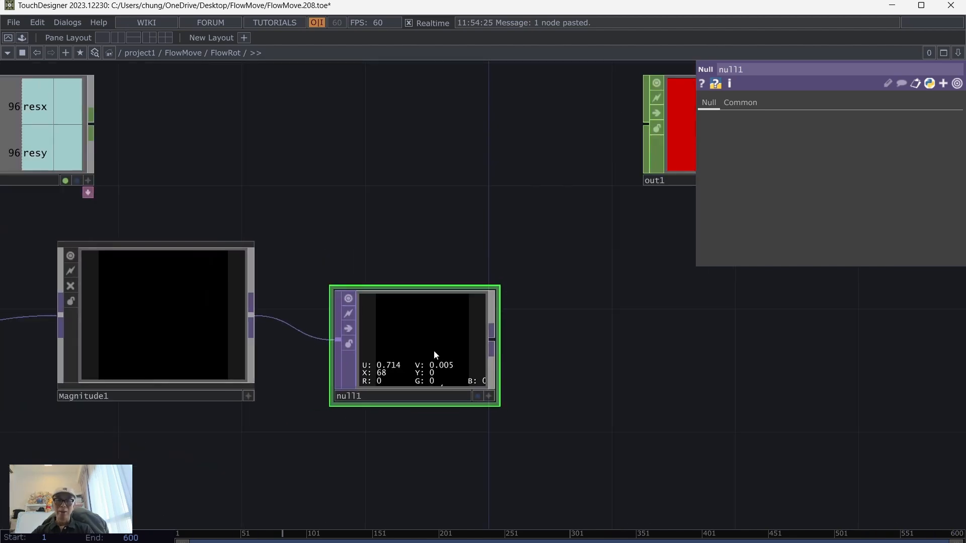
{"action": "key", "text": "Delete"}
{"action": "left_click_drag", "start_coordinate": [377, 419], "coordinate": [481, 297]}
{"action": "scroll", "coordinate": [482, 300], "scroll_direction": "down", "scroll_amount": 4}
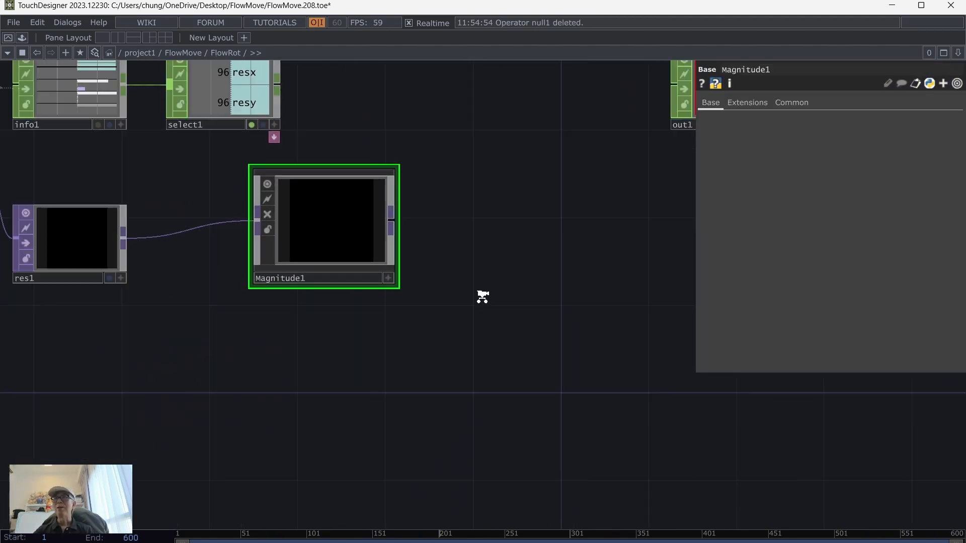
Duplicate the Angle component, place the copy near out1 and disconnect its input from reorder1
{"action": "left_click_drag", "start_coordinate": [539, 256], "coordinate": [457, 402]}
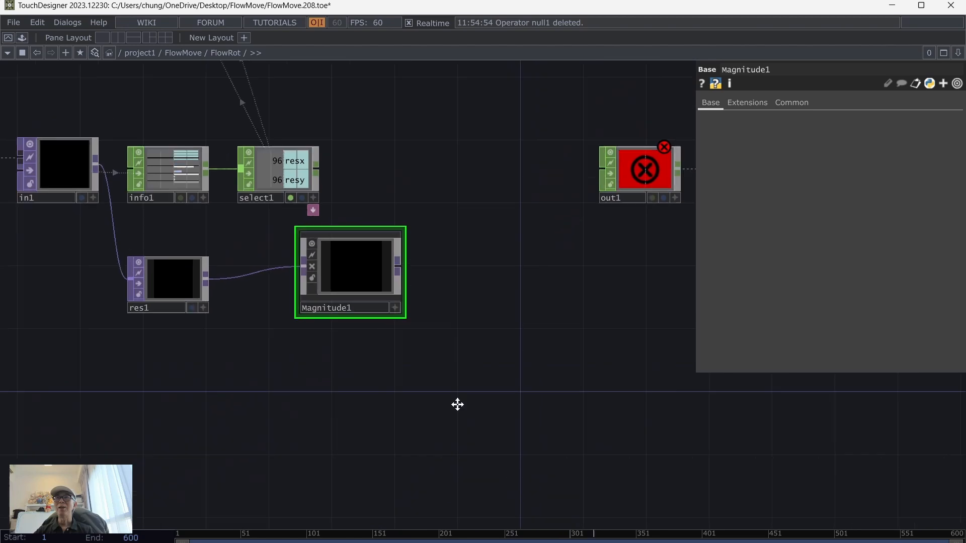
{"action": "left_click_drag", "start_coordinate": [448, 205], "coordinate": [374, 289]}
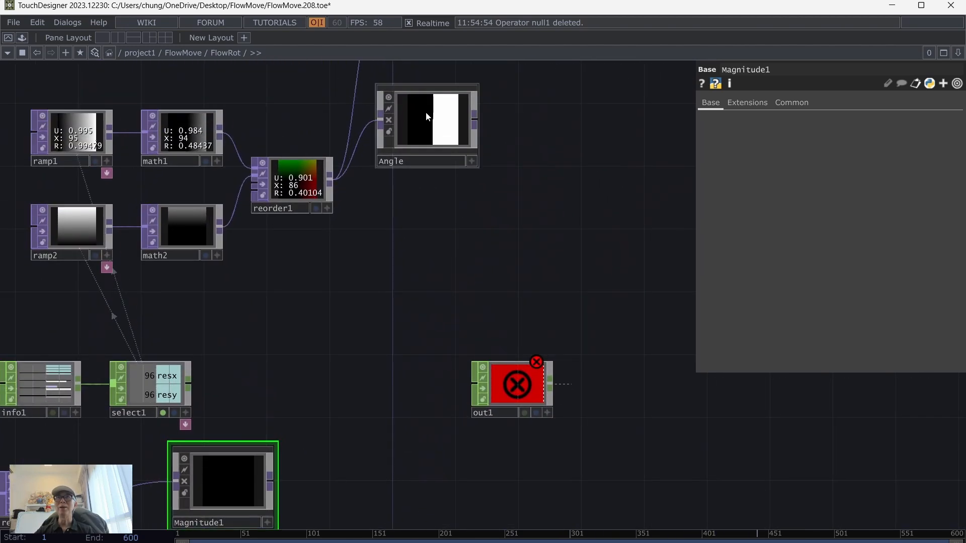
{"action": "left_click", "coordinate": [426, 117]}
{"action": "key", "text": "ctrl+c"}
{"action": "key", "text": "ctrl+v"}
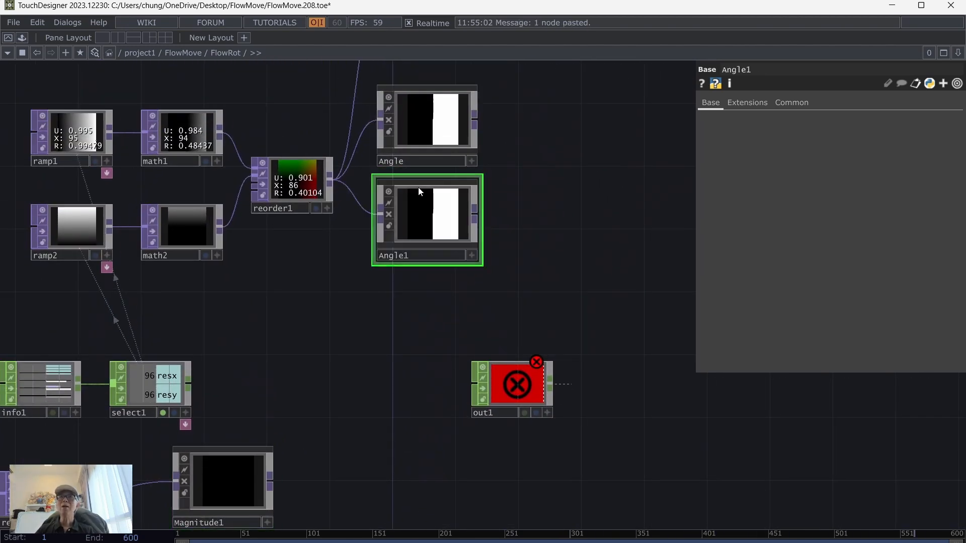
{"action": "left_click_drag", "start_coordinate": [425, 191], "coordinate": [394, 380]}
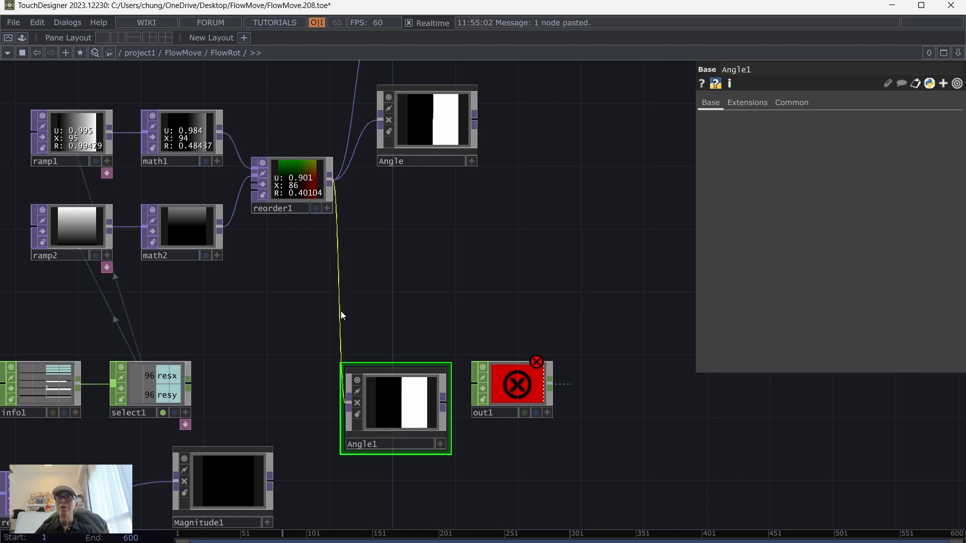
{"action": "right_click", "coordinate": [340, 310]}
{"action": "left_click", "coordinate": [383, 345]}
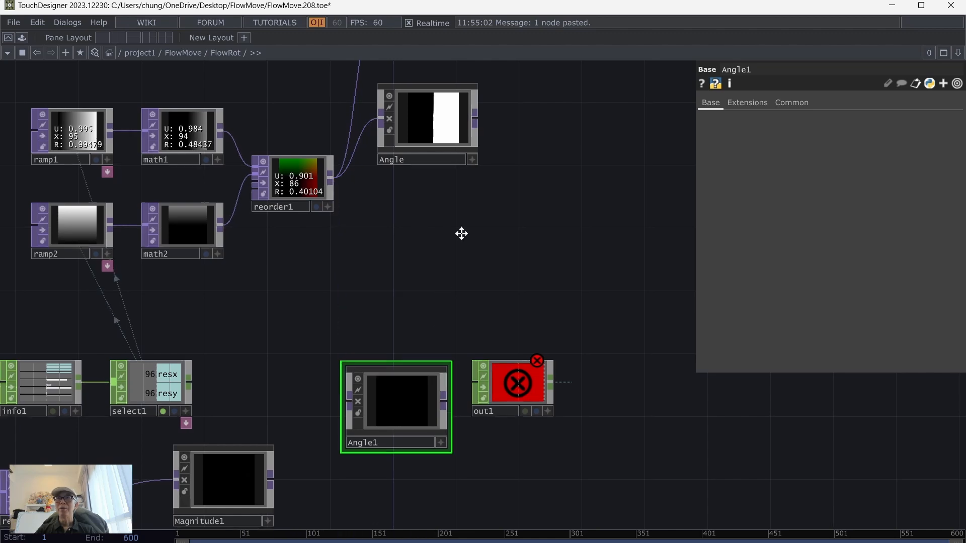
Place Angle1 below Magnitude1 and connect the output of res1 to its input
{"action": "left_click_drag", "start_coordinate": [412, 401], "coordinate": [450, 343]}
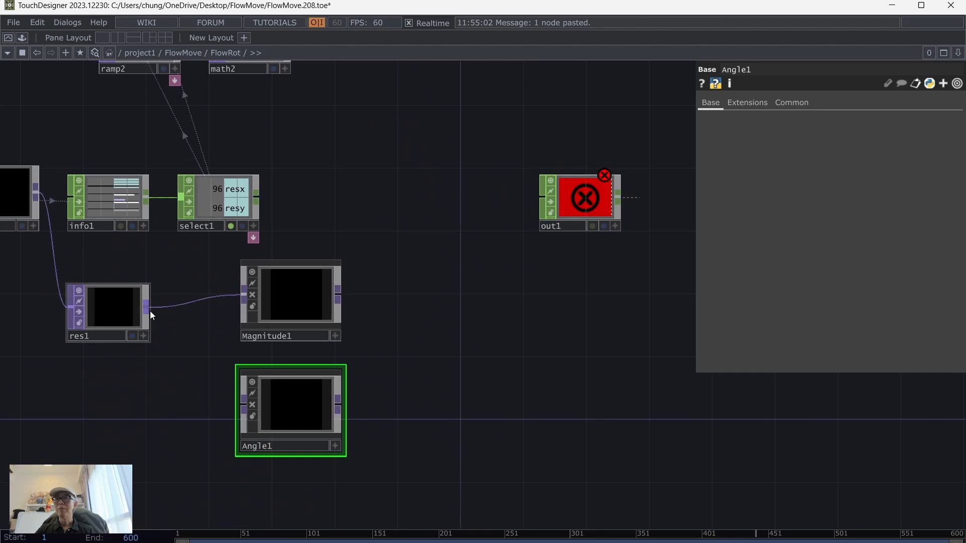
{"action": "left_click_drag", "start_coordinate": [150, 309], "coordinate": [245, 404]}
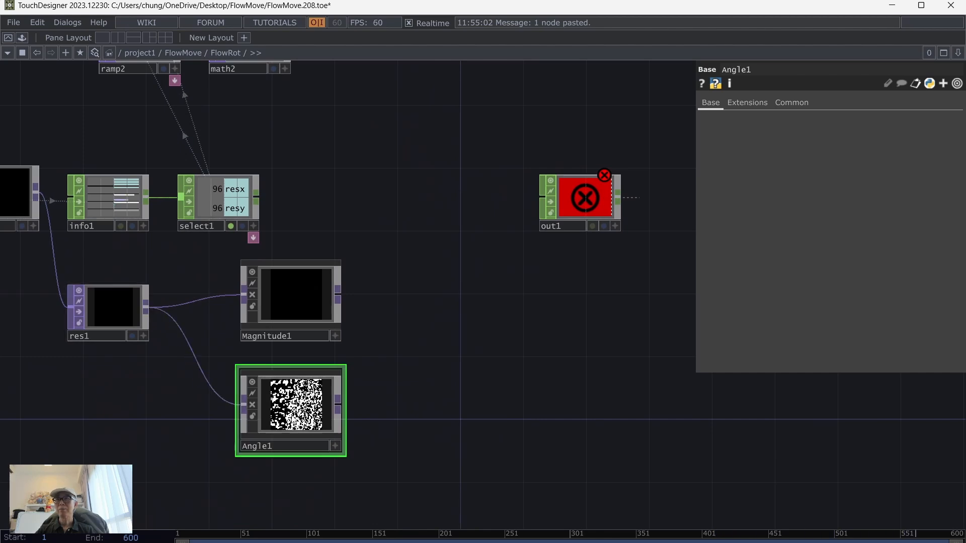
{"action": "scroll", "coordinate": [392, 402], "scroll_direction": "up", "scroll_amount": 4}
{"action": "left_click_drag", "start_coordinate": [474, 439], "coordinate": [563, 430]}
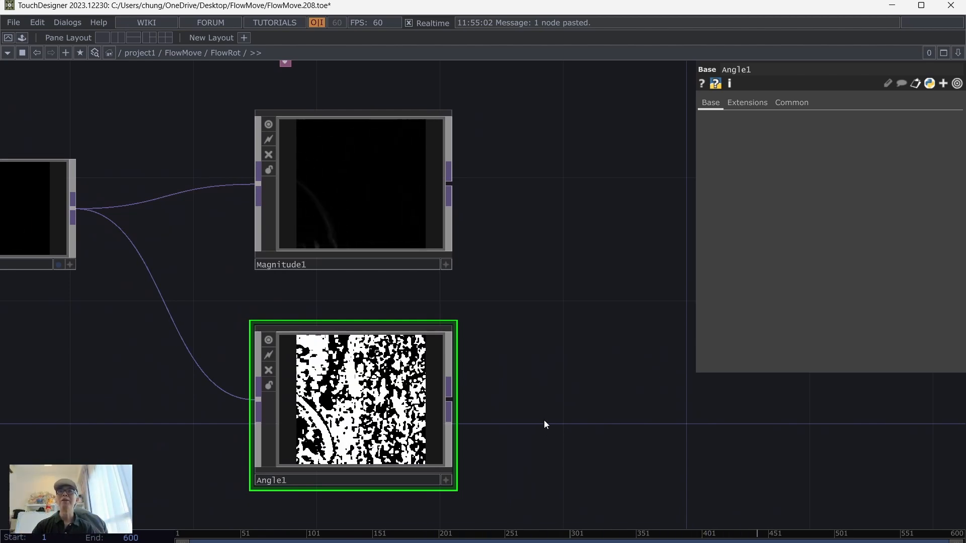
Add a Null TOP to the output of Angle1
{"action": "left_click_drag", "start_coordinate": [500, 422], "coordinate": [367, 336]}
{"action": "key", "text": "Tab"}
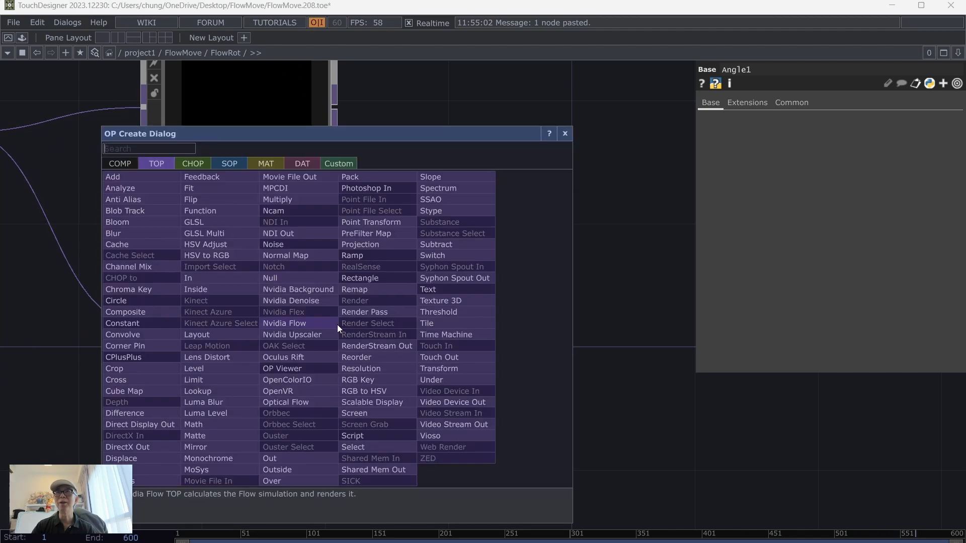
{"action": "left_click", "coordinate": [276, 246]}
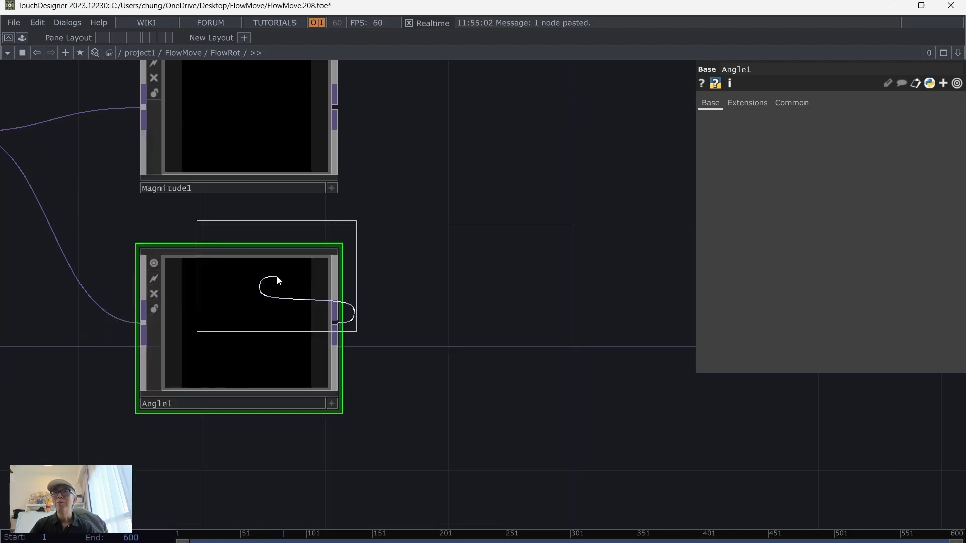
{"action": "left_click", "coordinate": [458, 358]}
{"action": "right_click", "coordinate": [471, 287]}
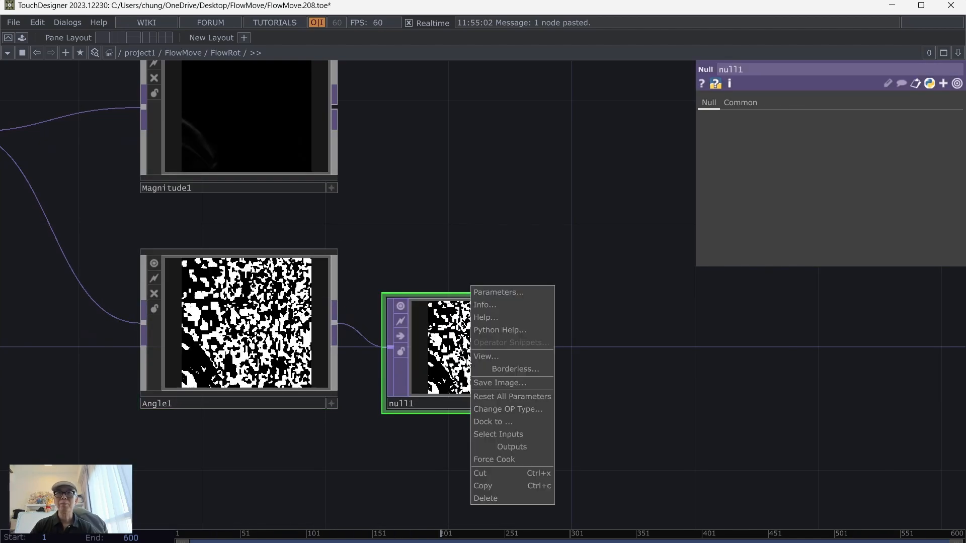
{"action": "left_click", "coordinate": [590, 372]}
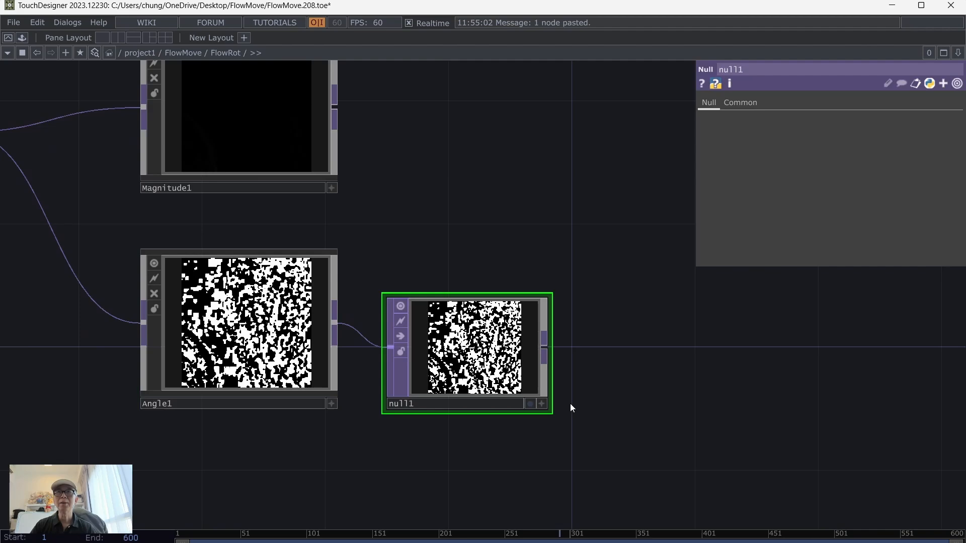
Activate the viewer of the Null after Angle1 and display its pixel values to inspect the angle image
{"action": "left_click", "coordinate": [541, 404]}
{"action": "right_click", "coordinate": [470, 296]}
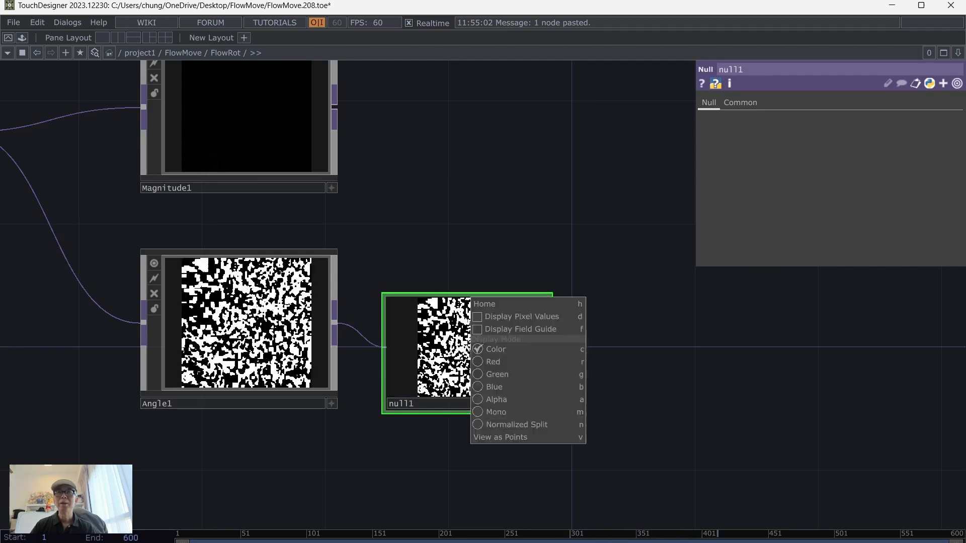
{"action": "left_click", "coordinate": [495, 317]}
{"action": "scroll", "coordinate": [651, 396], "scroll_direction": "up", "scroll_amount": 5}
{"action": "left_click_drag", "start_coordinate": [534, 333], "coordinate": [762, 370]}
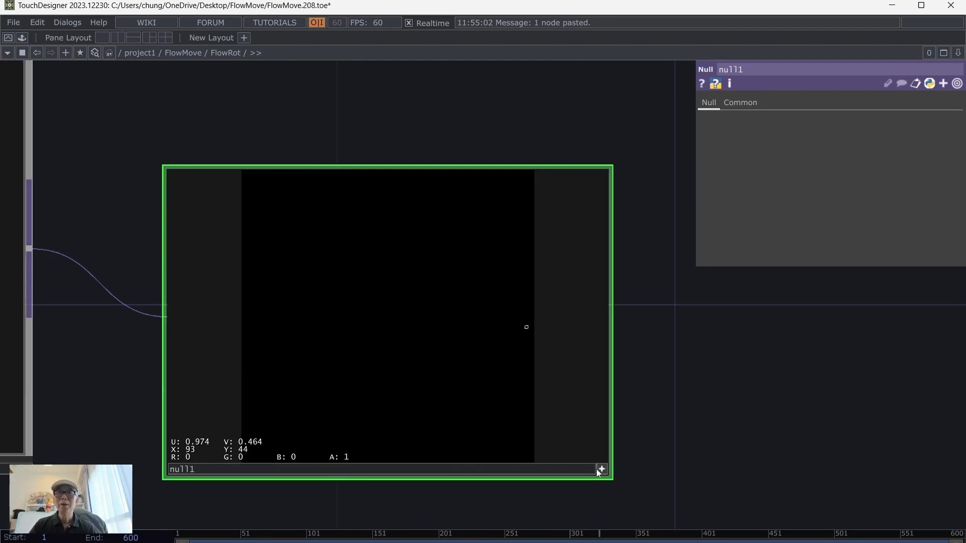
Delete the Null TOP attached to Angle1
{"action": "scroll", "coordinate": [601, 470], "scroll_direction": "down", "scroll_amount": 5}
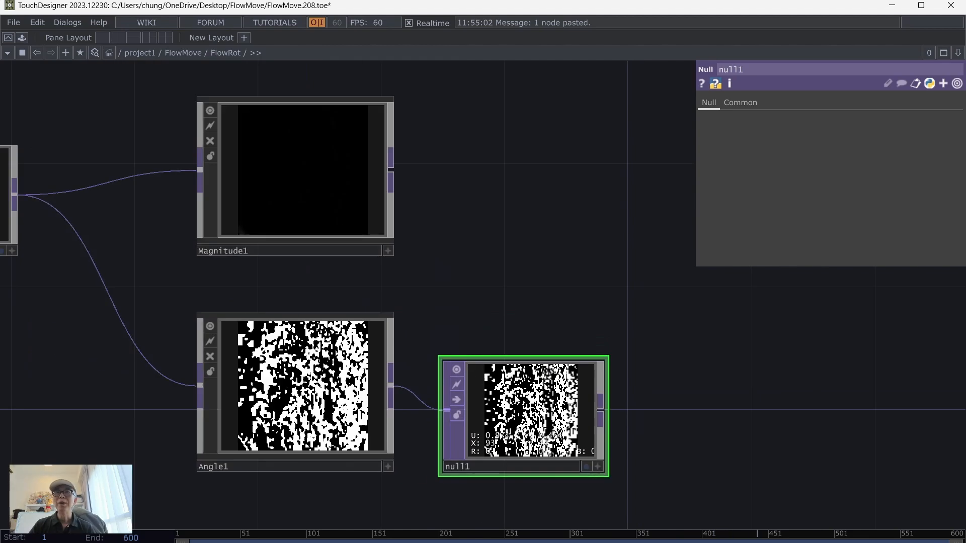
{"action": "key", "text": "Delete"}
{"action": "scroll", "coordinate": [514, 395], "scroll_direction": "down", "scroll_amount": 3}
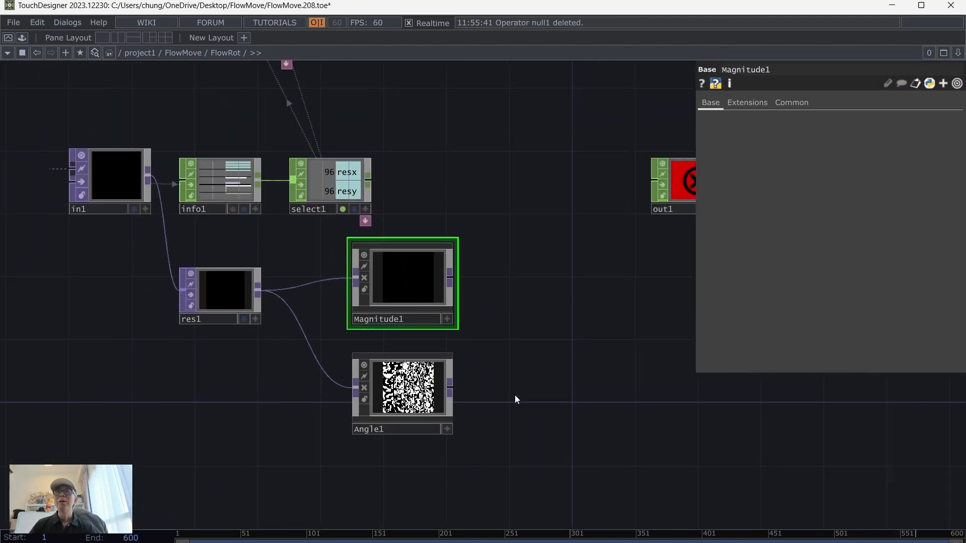
{"action": "left_click_drag", "start_coordinate": [623, 324], "coordinate": [474, 352]}
{"action": "scroll", "coordinate": [474, 351], "scroll_direction": "down", "scroll_amount": 2}
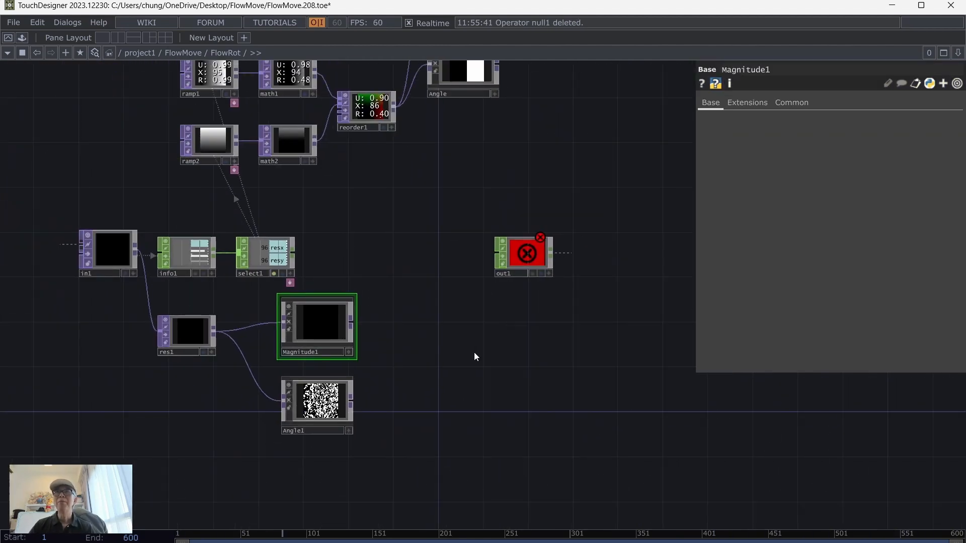
Switch to the Patreon post in Chrome, examine the rotation diagram with its a4 angle formulae, and return to TouchDesigner
{"action": "mouse_move", "coordinate": [568, 541]}
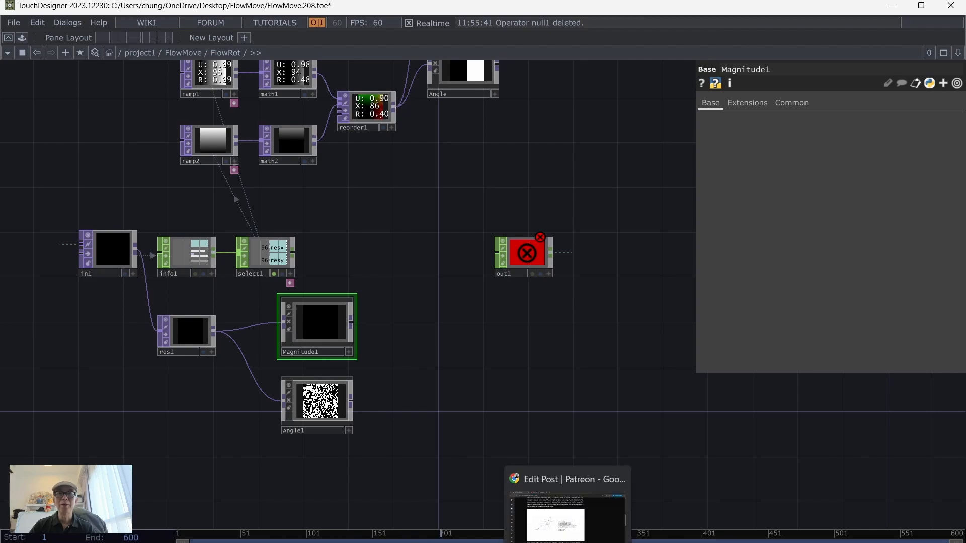
{"action": "left_click", "coordinate": [567, 506]}
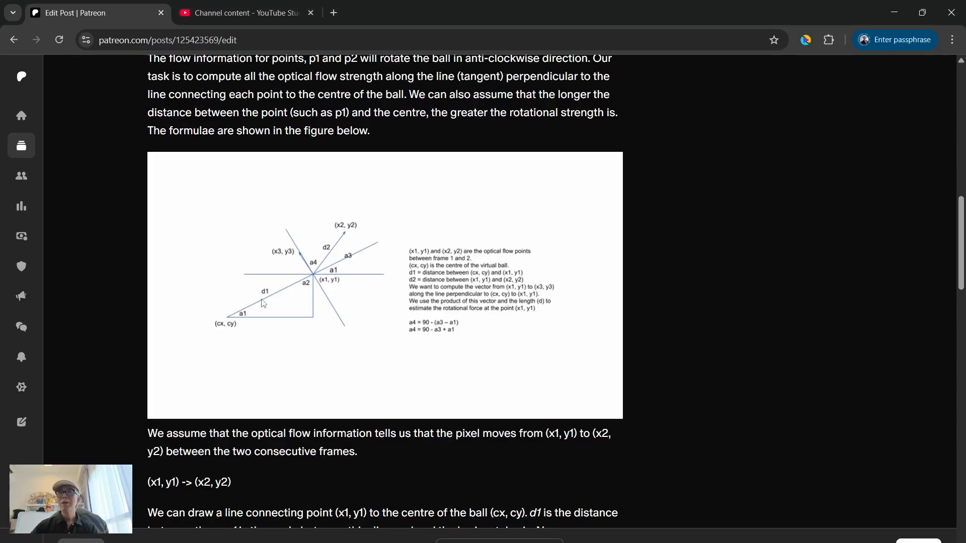
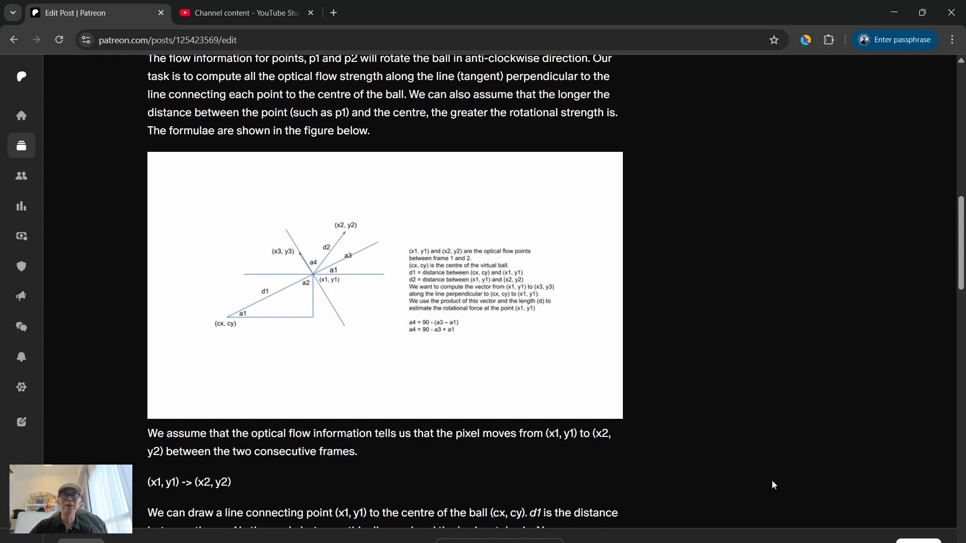
{"action": "mouse_move", "coordinate": [650, 542]}
{"action": "left_click", "coordinate": [650, 508]}
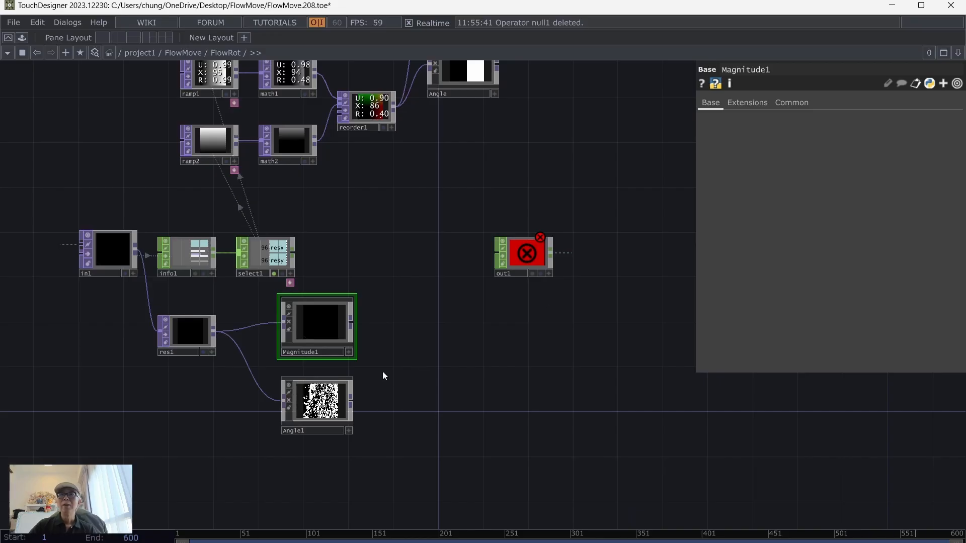
Add a Null TOP to the output of Angle1
{"action": "right_click", "coordinate": [351, 400]}
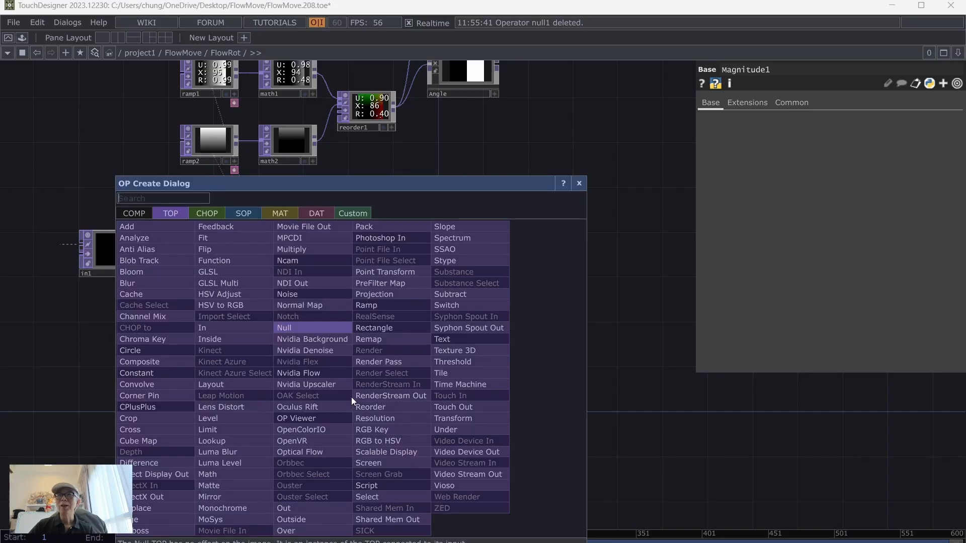
{"action": "left_click", "coordinate": [315, 326]}
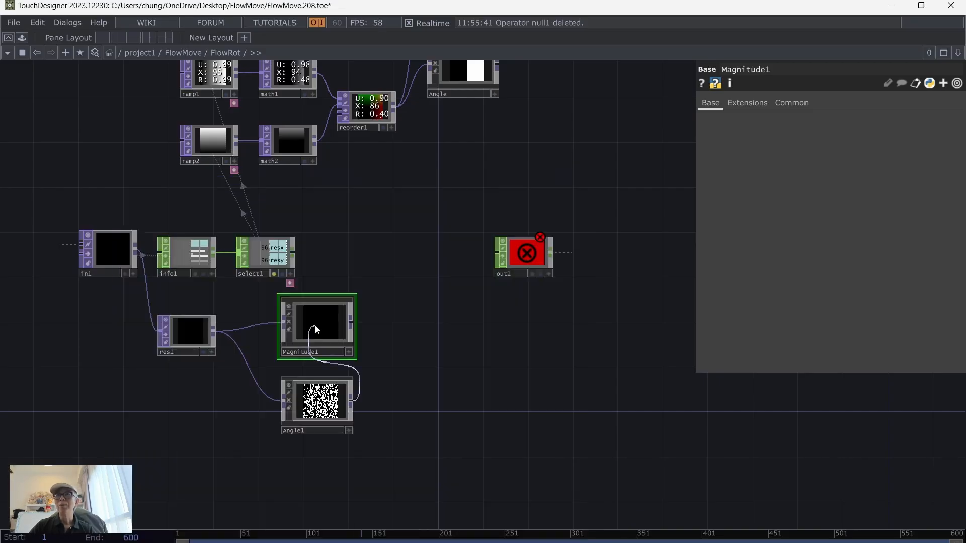
{"action": "left_click", "coordinate": [413, 403]}
Rename the Null connected to Angle1 as d3
{"action": "scroll", "coordinate": [485, 414], "scroll_direction": "up", "scroll_amount": 4}
{"action": "left_click", "coordinate": [319, 424]}
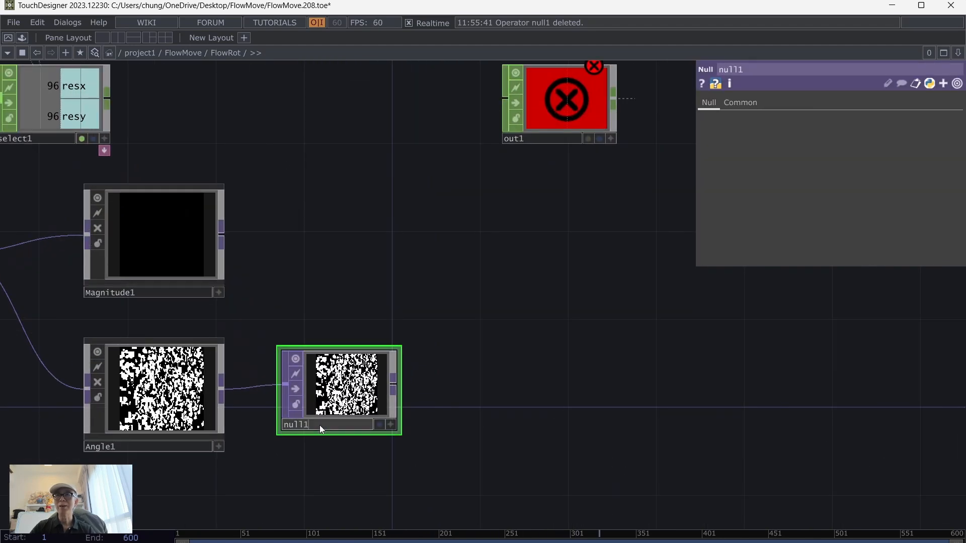
{"action": "key", "text": "BackSpace"}
{"action": "key", "text": "BackSpace"}
{"action": "type", "text": "d3"}
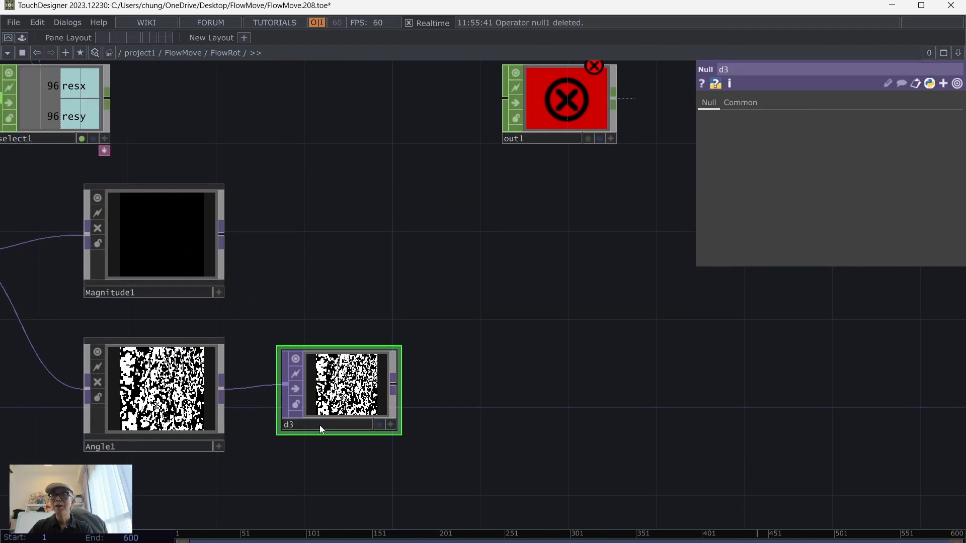
{"action": "key", "text": "Return"}
{"action": "scroll", "coordinate": [416, 209], "scroll_direction": "down", "scroll_amount": 5}
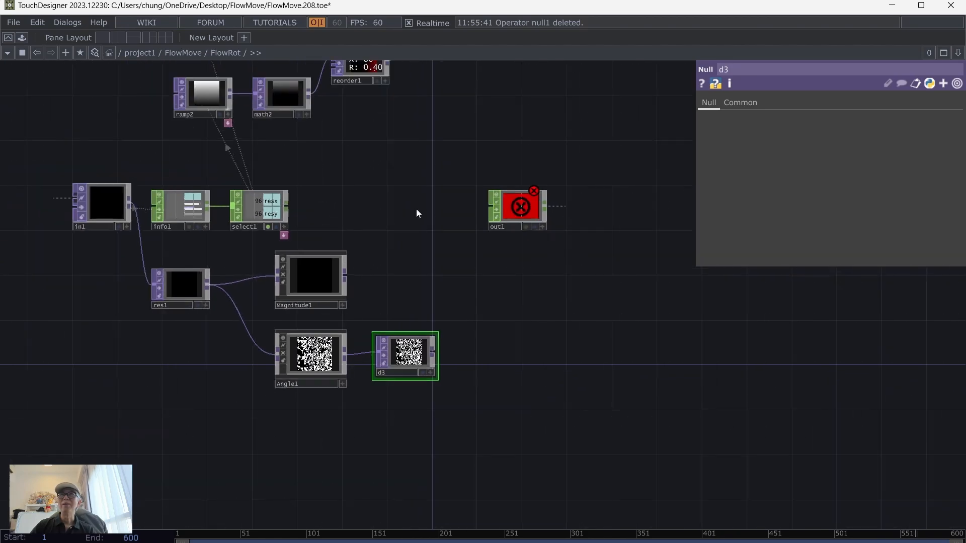
{"action": "scroll", "coordinate": [407, 224], "scroll_direction": "up", "scroll_amount": 5}
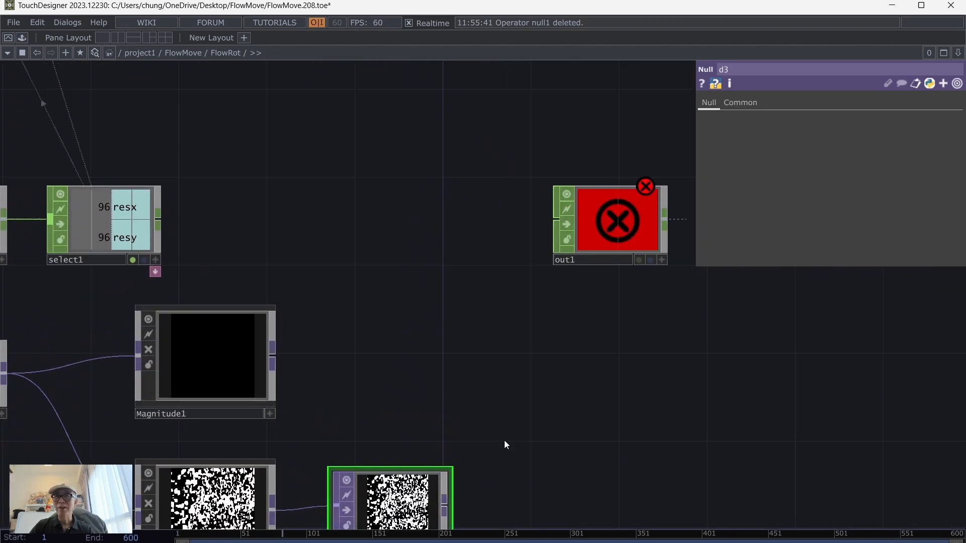
Rename the Null connected to Angle1 as a3
{"action": "left_click", "coordinate": [431, 360]}
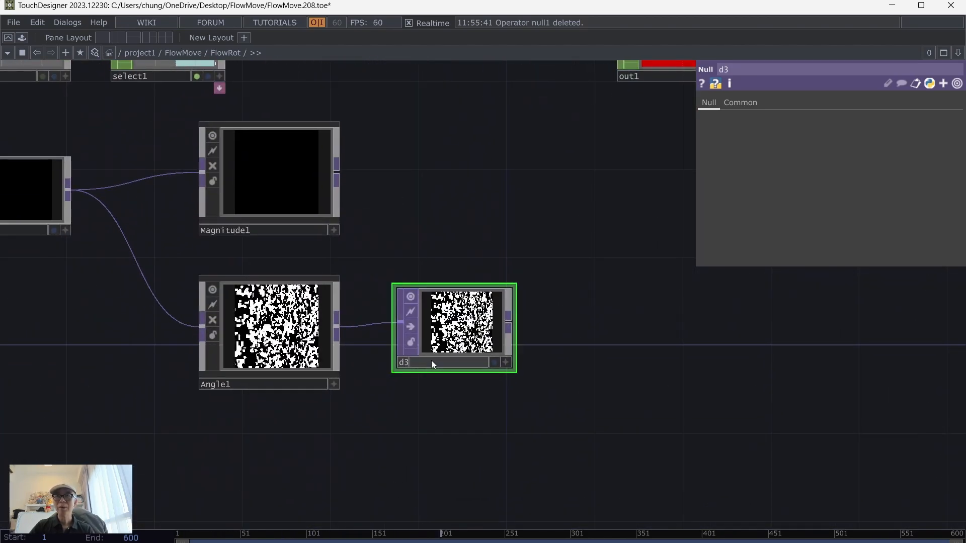
{"action": "key", "text": "BackSpace"}
{"action": "type", "text": "a3"}
{"action": "key", "text": "Return"}
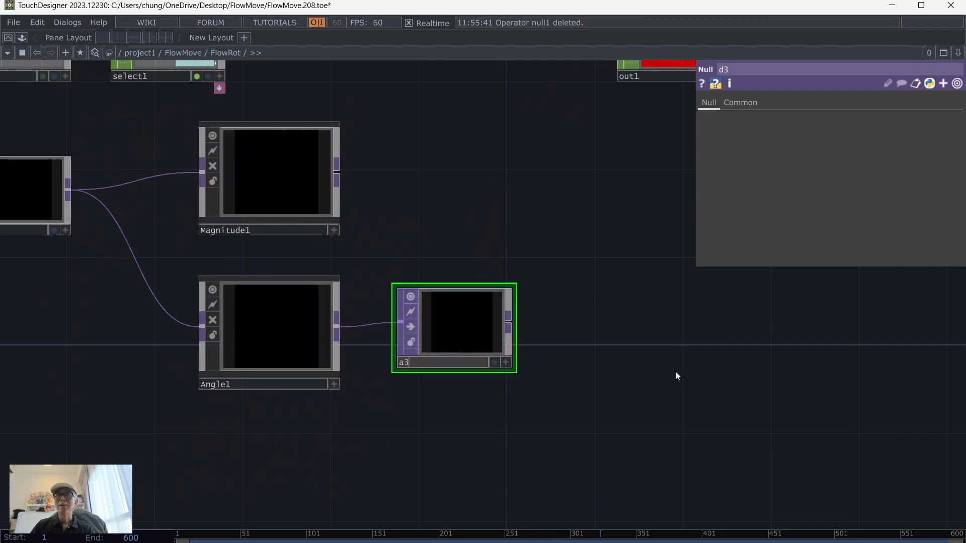
Switch to the Patreon post in Chrome to check the distance labels in the rotation diagram, and return to TouchDesigner
{"action": "left_click", "coordinate": [261, 179]}
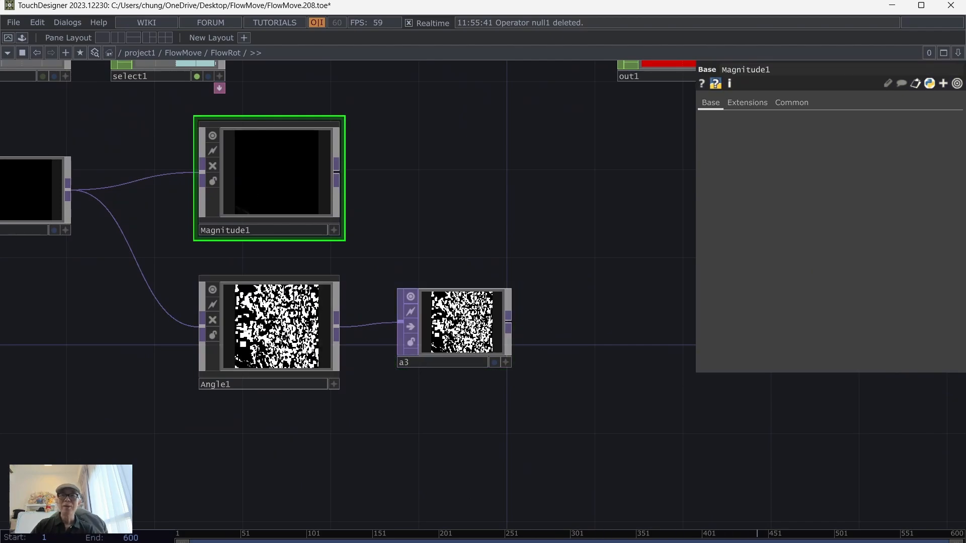
{"action": "left_click", "coordinate": [567, 503]}
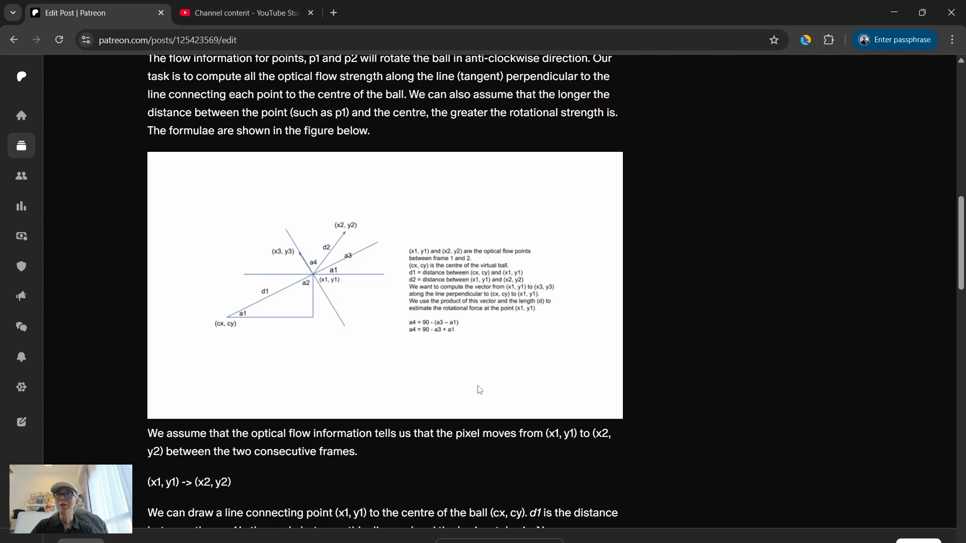
{"action": "left_click", "coordinate": [653, 506]}
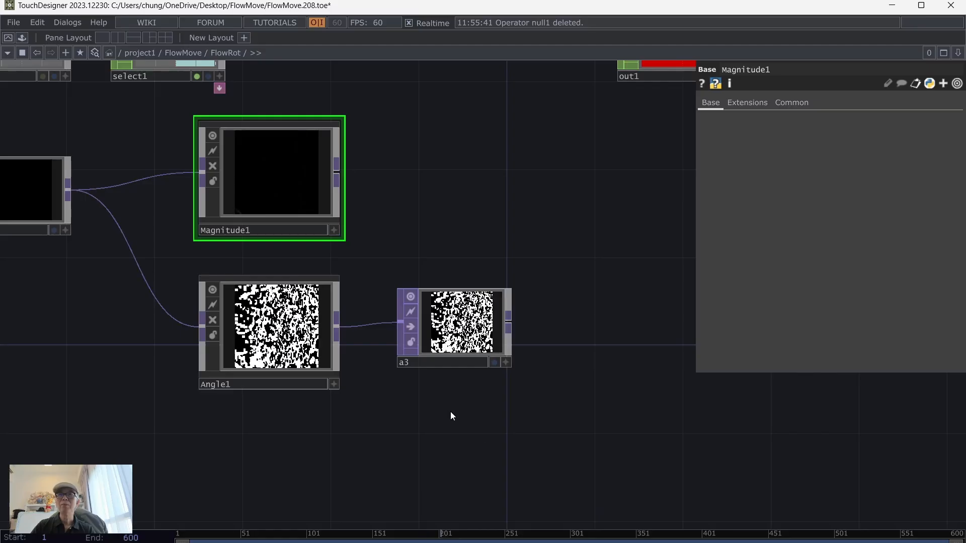
Add a Null TOP to the output of Magnitude1 and rename it d2
{"action": "right_click", "coordinate": [340, 173]}
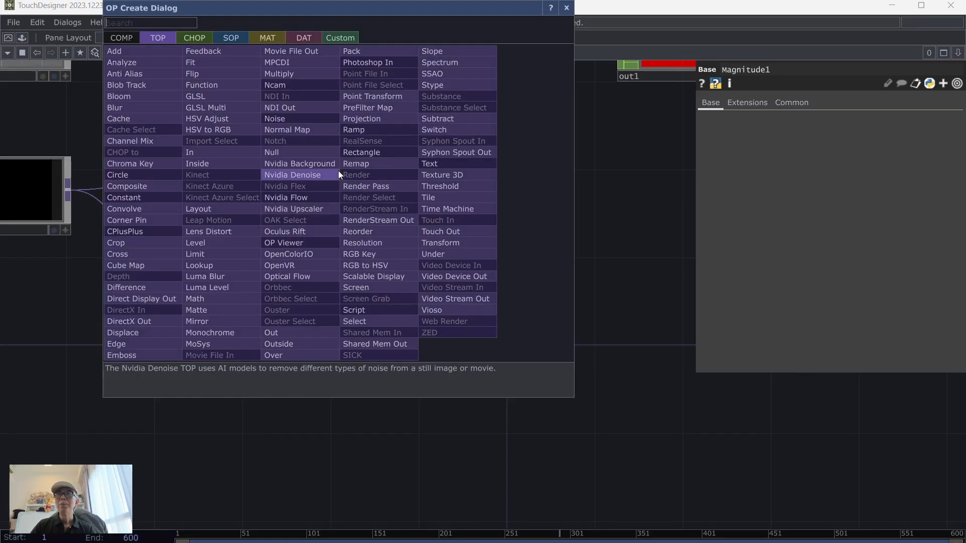
{"action": "left_click", "coordinate": [314, 152]}
{"action": "left_click", "coordinate": [454, 195]}
{"action": "left_click", "coordinate": [439, 230]}
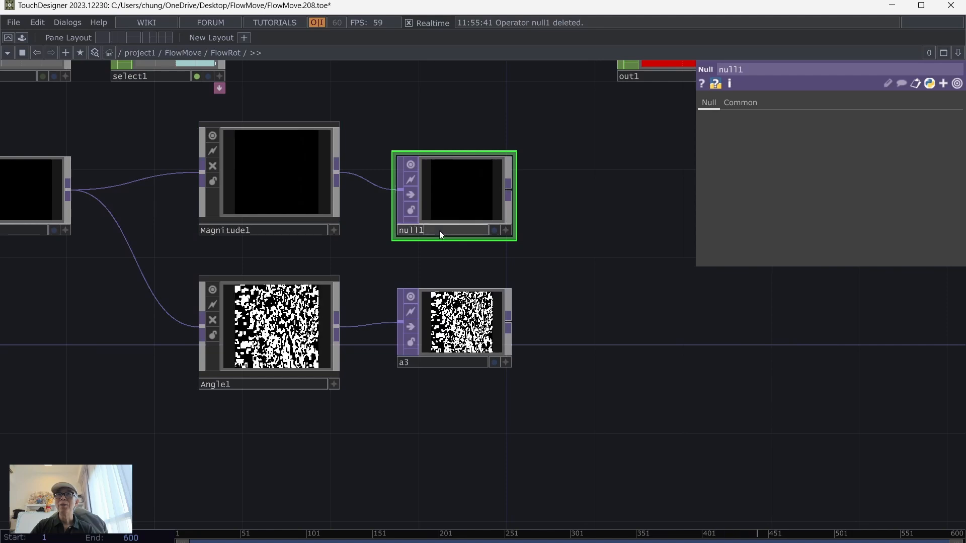
{"action": "key", "text": "BackSpace"}
{"action": "key", "text": "BackSpace"}
{"action": "key", "text": "BackSpace"}
{"action": "key", "text": "BackSpace"}
{"action": "key", "text": "BackSpace"}
{"action": "type", "text": "d2"}
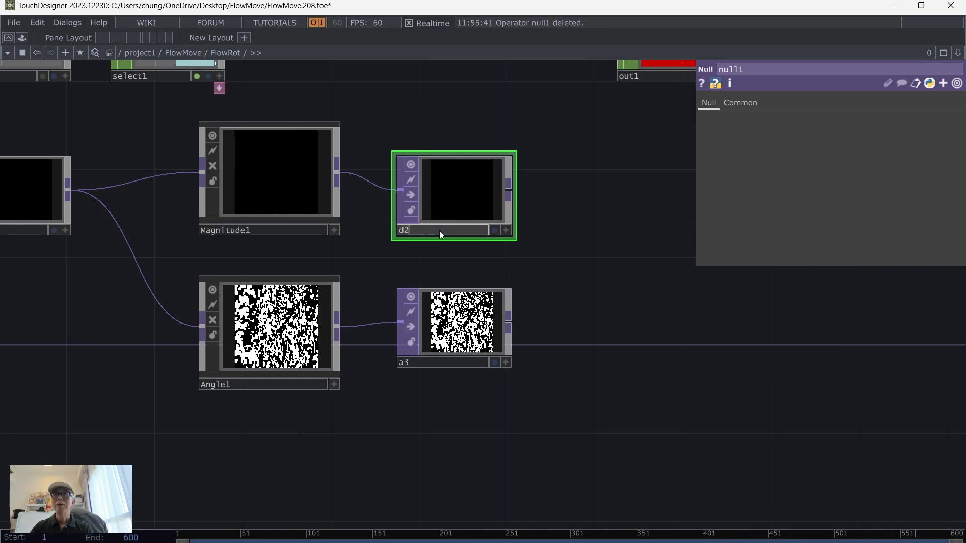
{"action": "key", "text": "Return"}
Add a Null TOP to the output of the Angle component fed by reorder1
{"action": "left_click_drag", "start_coordinate": [610, 221], "coordinate": [532, 433]}
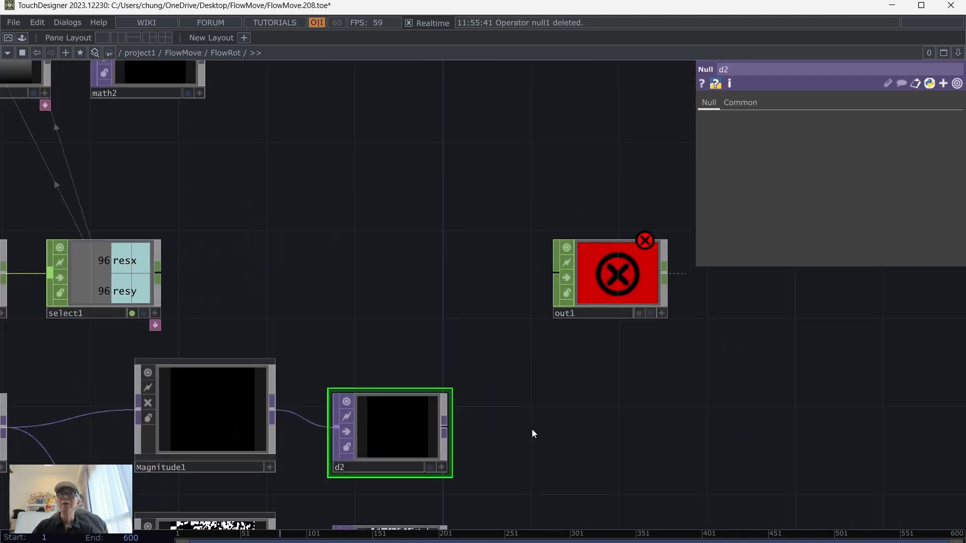
{"action": "scroll", "coordinate": [421, 233], "scroll_direction": "down", "scroll_amount": 5}
{"action": "left_click_drag", "start_coordinate": [394, 194], "coordinate": [296, 328]}
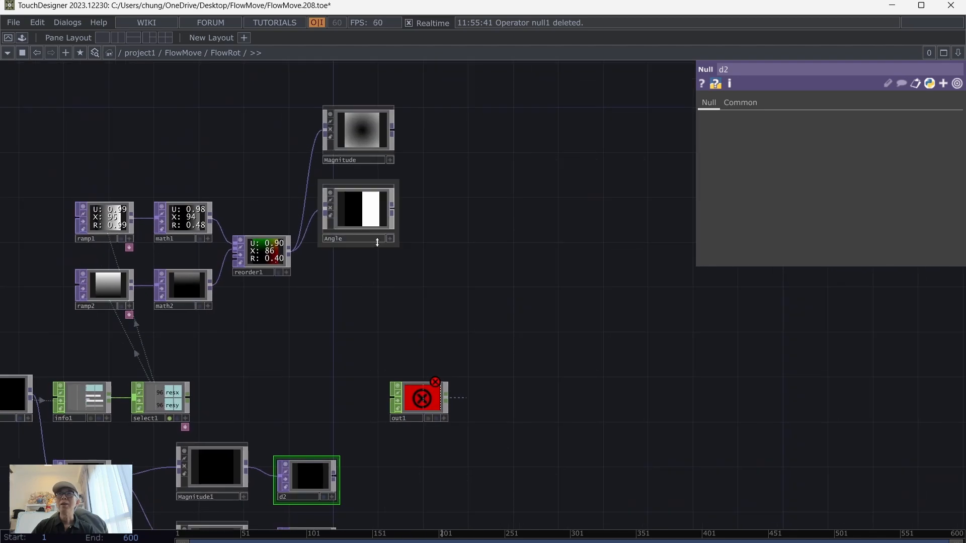
{"action": "right_click", "coordinate": [394, 212]}
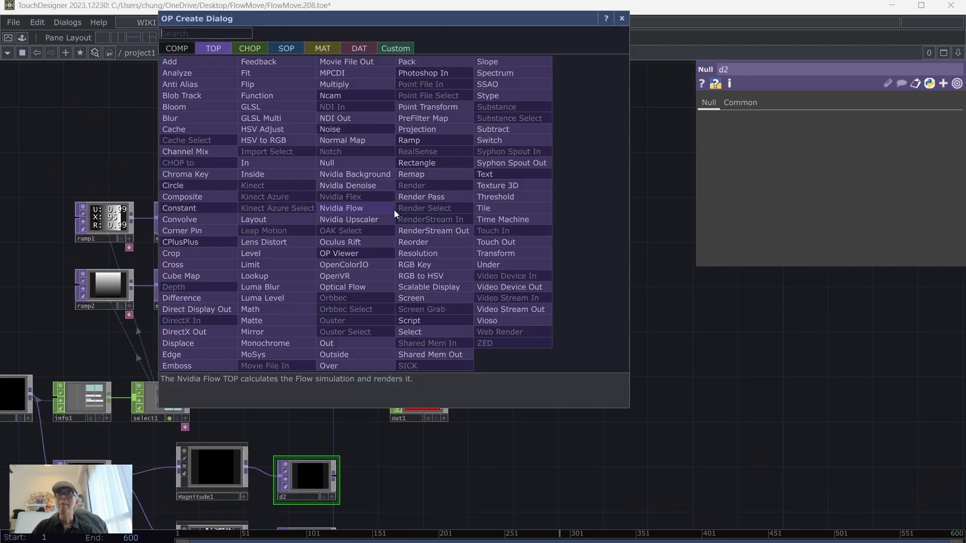
{"action": "left_click", "coordinate": [373, 163]}
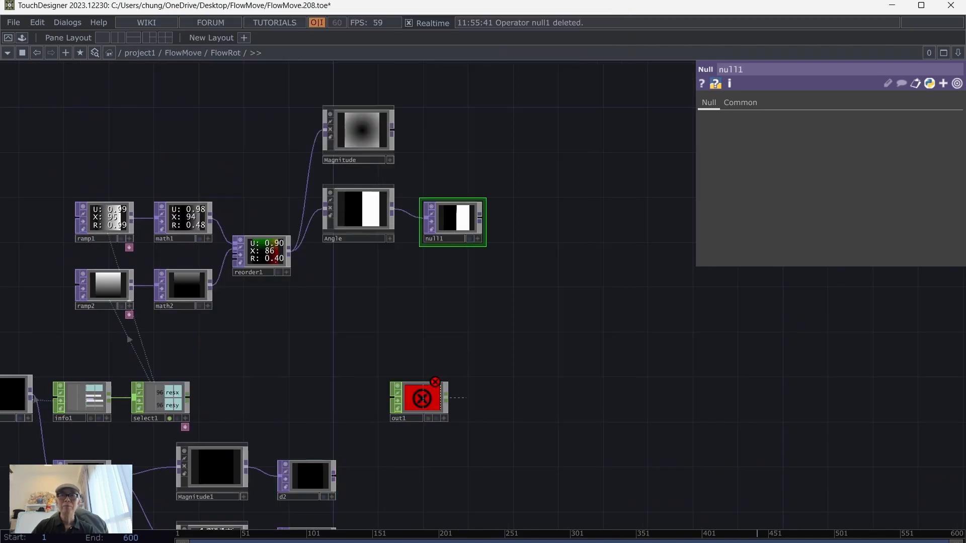
Switch to the Patreon post in Chrome to check the angle labels in the diagram, and return to TouchDesigner
{"action": "left_click", "coordinate": [568, 539]}
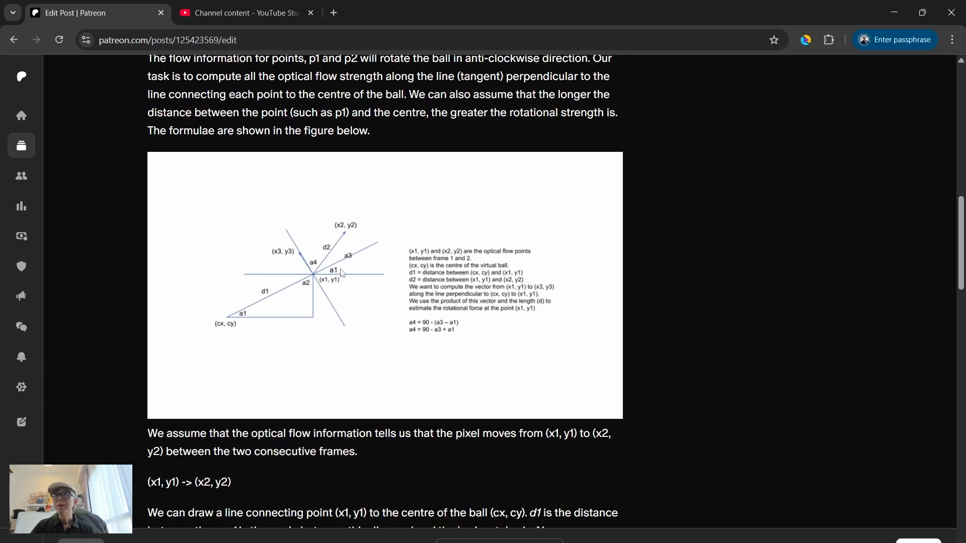
{"action": "mouse_move", "coordinate": [650, 538]}
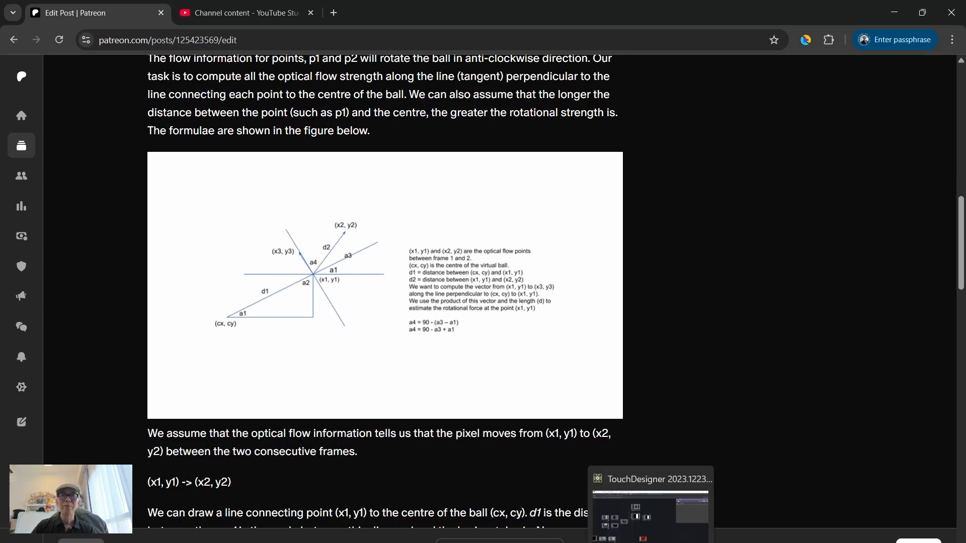
{"action": "left_click", "coordinate": [650, 516]}
Rename the Null connected to Angle as a1
{"action": "scroll", "coordinate": [452, 262], "scroll_direction": "up", "scroll_amount": 5}
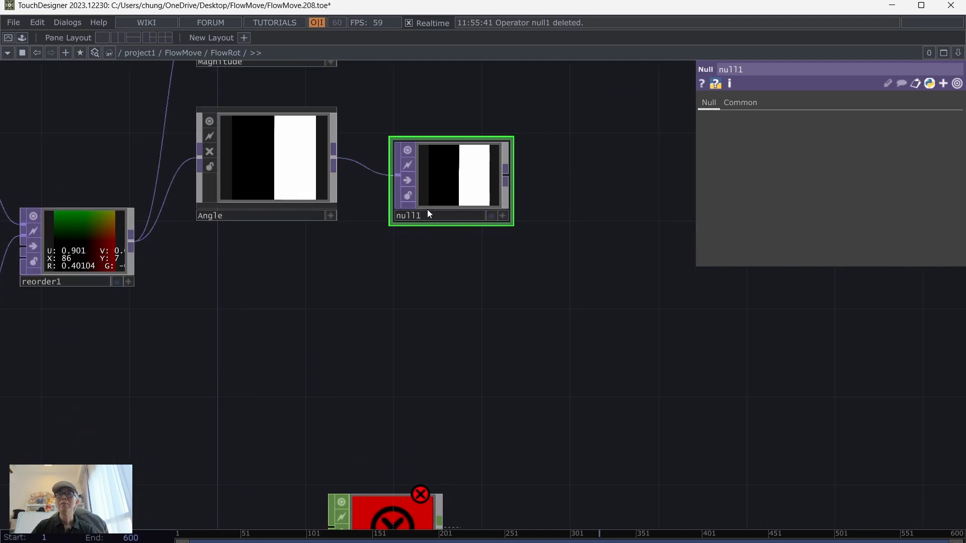
{"action": "key", "text": "BackSpace"}
{"action": "key", "text": "BackSpace"}
{"action": "key", "text": "BackSpace"}
{"action": "key", "text": "BackSpace"}
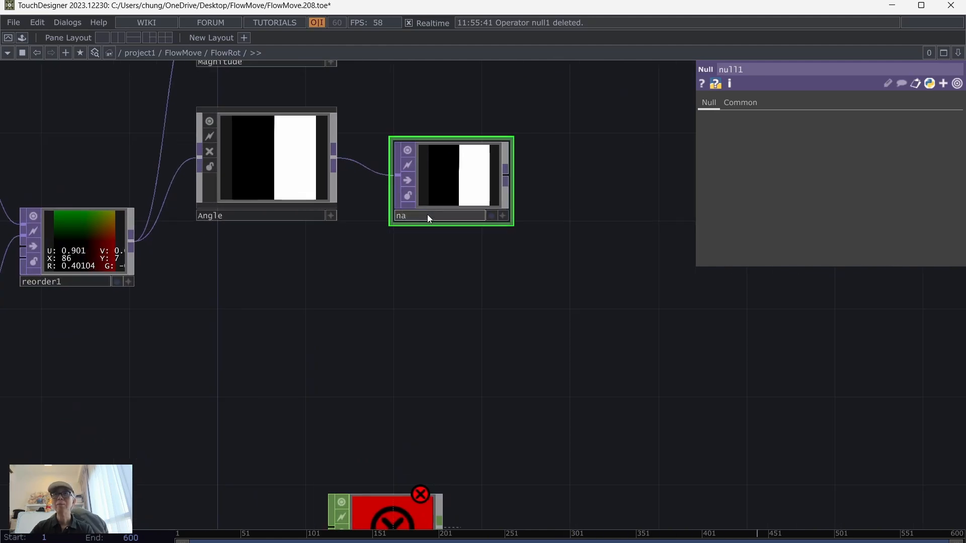
{"action": "key", "text": "BackSpace"}
{"action": "key", "text": "Return"}
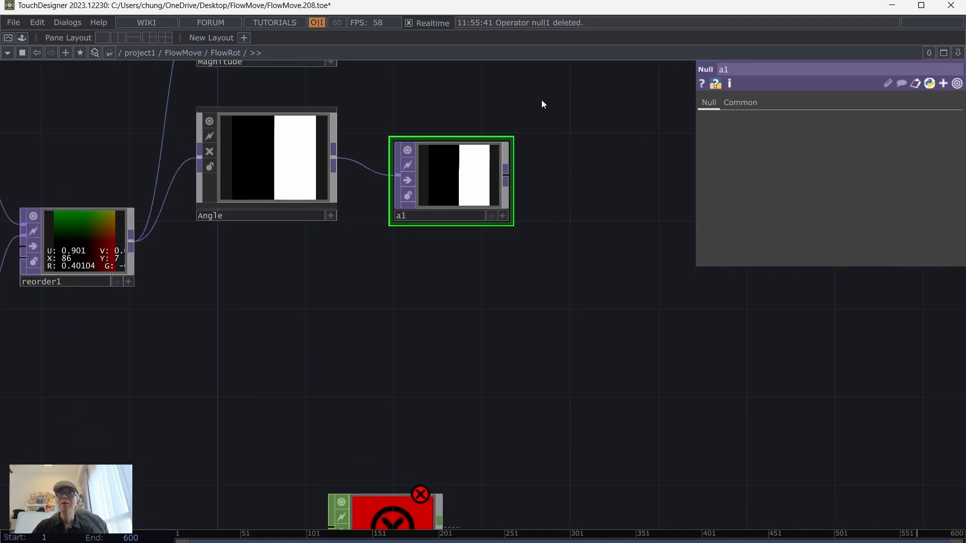
Add a Null TOP to the output of Magnitude, rename it d1, and align it above a1
{"action": "left_click_drag", "start_coordinate": [545, 165], "coordinate": [552, 300]}
{"action": "right_click", "coordinate": [342, 140]}
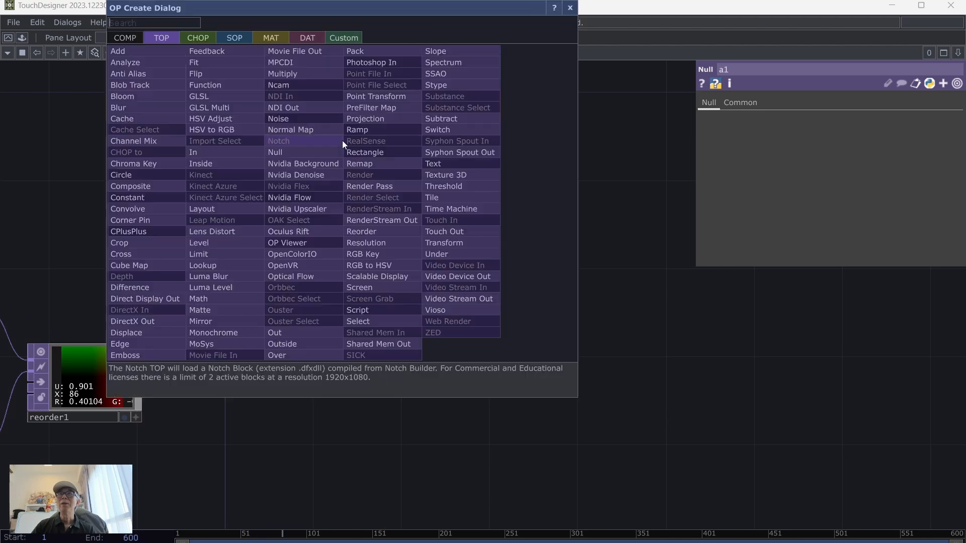
{"action": "left_click", "coordinate": [324, 153]}
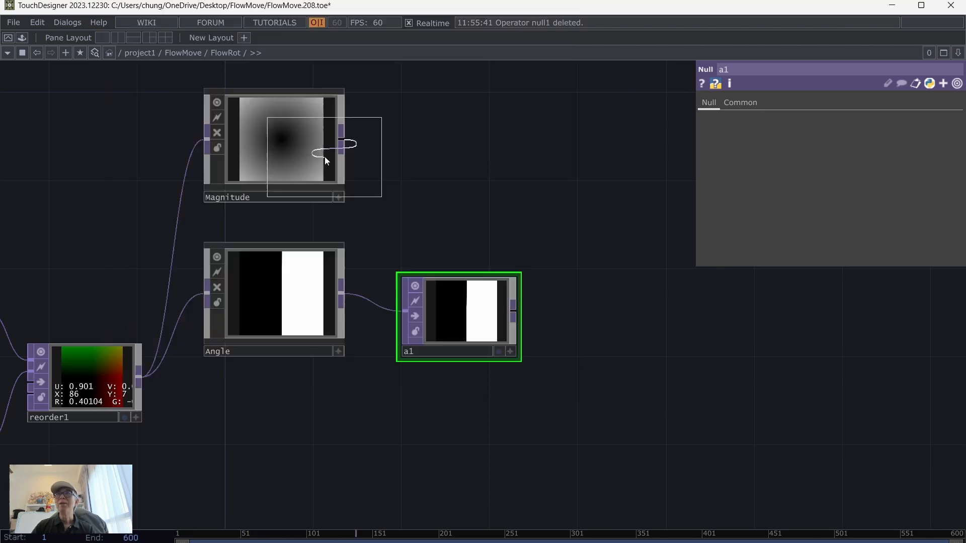
{"action": "left_click", "coordinate": [428, 168]}
{"action": "left_click", "coordinate": [417, 196]}
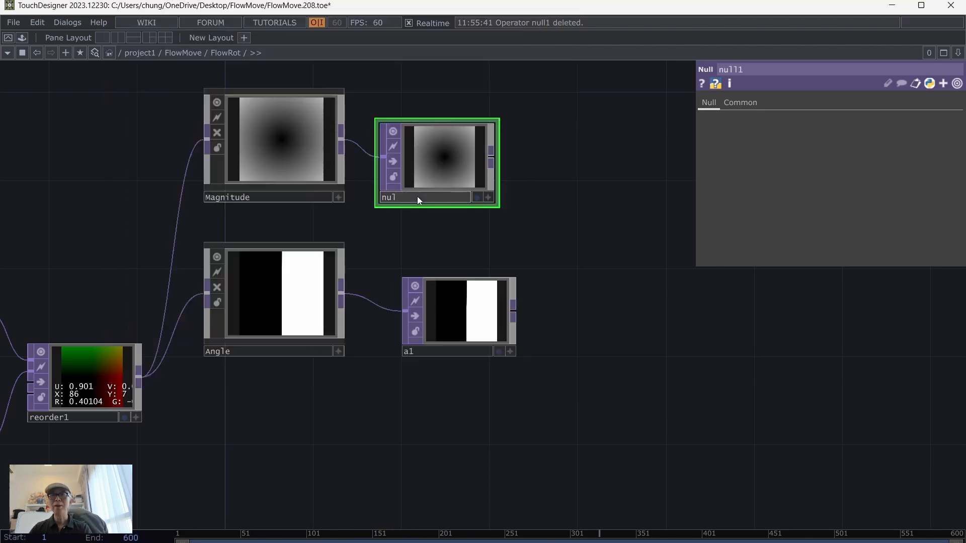
{"action": "type", "text": "d1"}
{"action": "key", "text": "Return"}
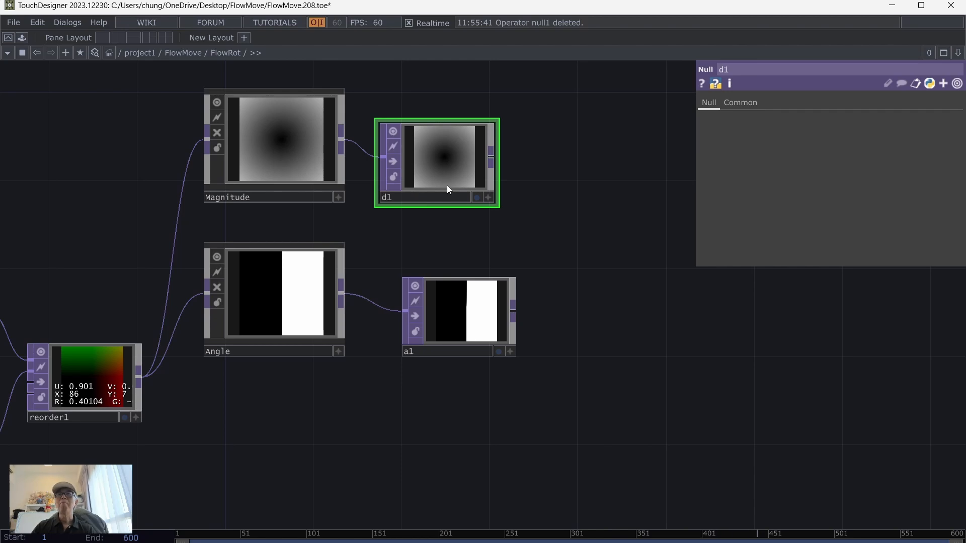
{"action": "left_click_drag", "start_coordinate": [463, 166], "coordinate": [485, 144]}
Review the d1, a1, d2 and a3 Nulls against the a4 formulae in the Patreon post in Chrome, and return to TouchDesigner
{"action": "scroll", "coordinate": [602, 468], "scroll_direction": "down", "scroll_amount": 2}
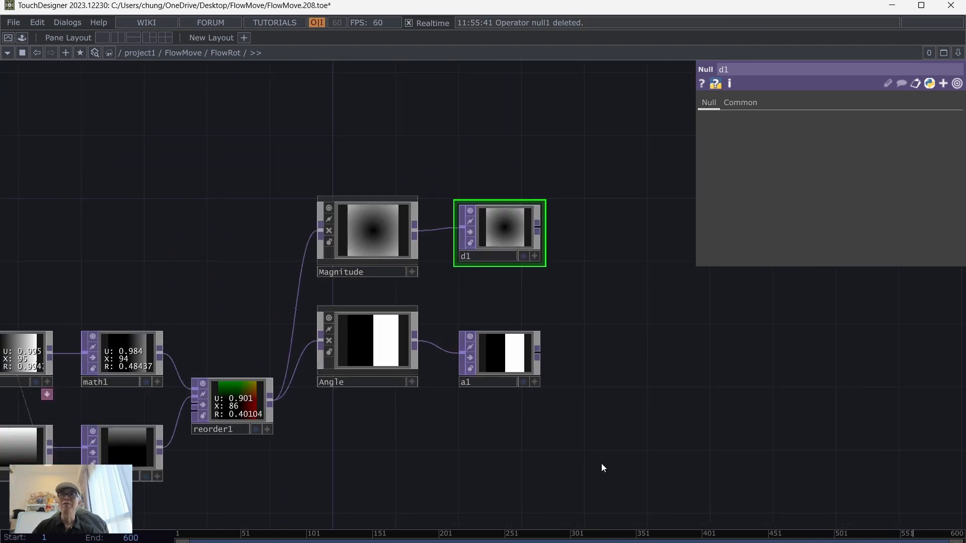
{"action": "left_click_drag", "start_coordinate": [593, 433], "coordinate": [526, 335]}
{"action": "scroll", "coordinate": [527, 336], "scroll_direction": "down", "scroll_amount": 2}
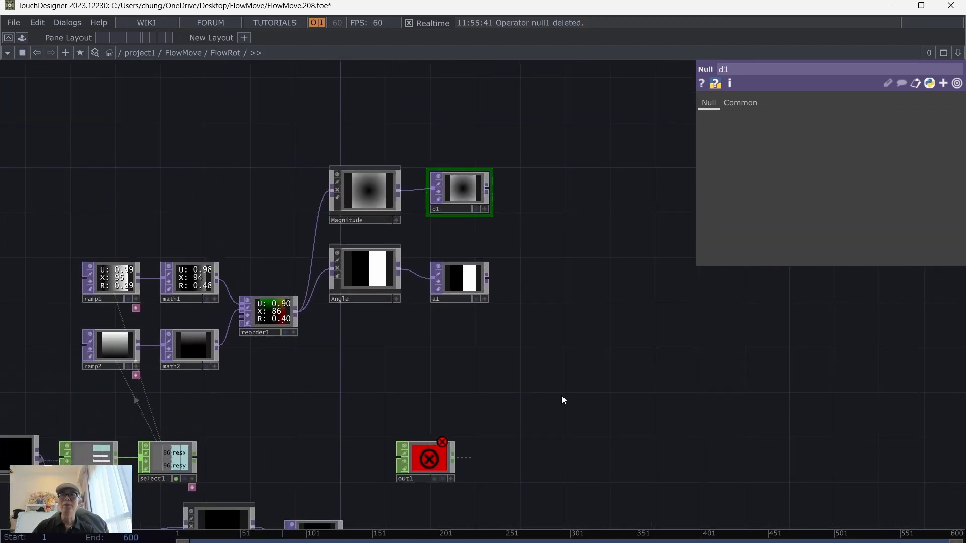
{"action": "left_click_drag", "start_coordinate": [561, 395], "coordinate": [523, 302]}
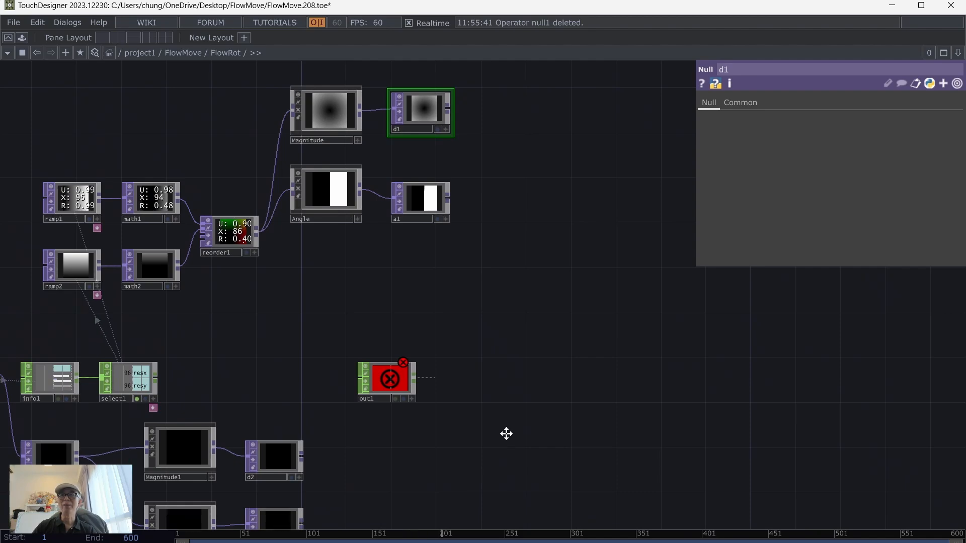
{"action": "left_click_drag", "start_coordinate": [505, 433], "coordinate": [461, 373]}
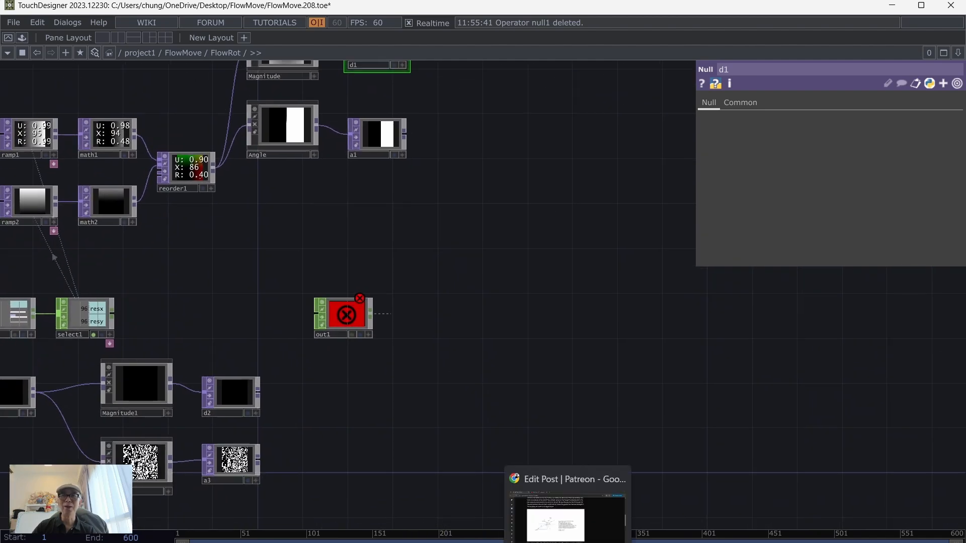
{"action": "left_click", "coordinate": [567, 542]}
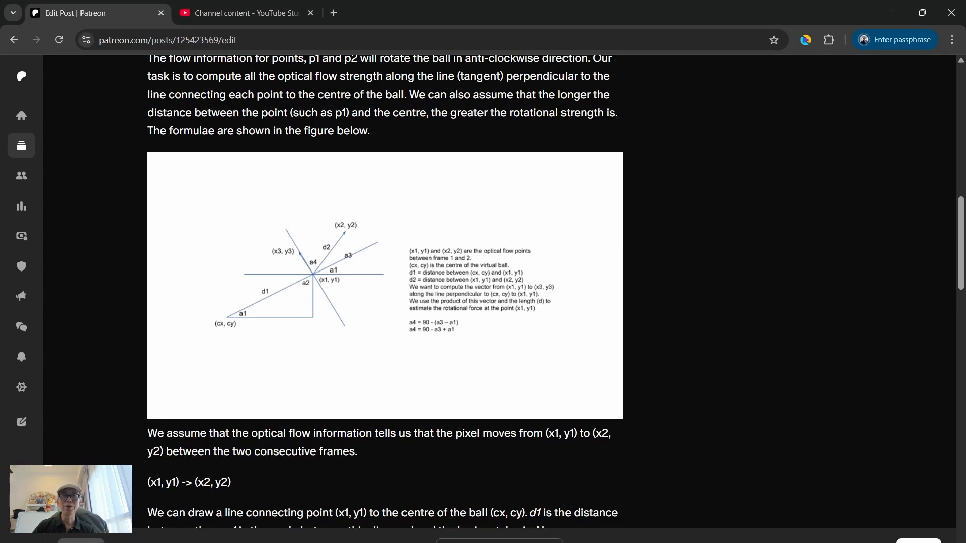
{"action": "key", "text": "alt+Tab"}
Move the out1 operator away from the Nulls to a free spot in line with a1
{"action": "left_click_drag", "start_coordinate": [470, 414], "coordinate": [567, 330]}
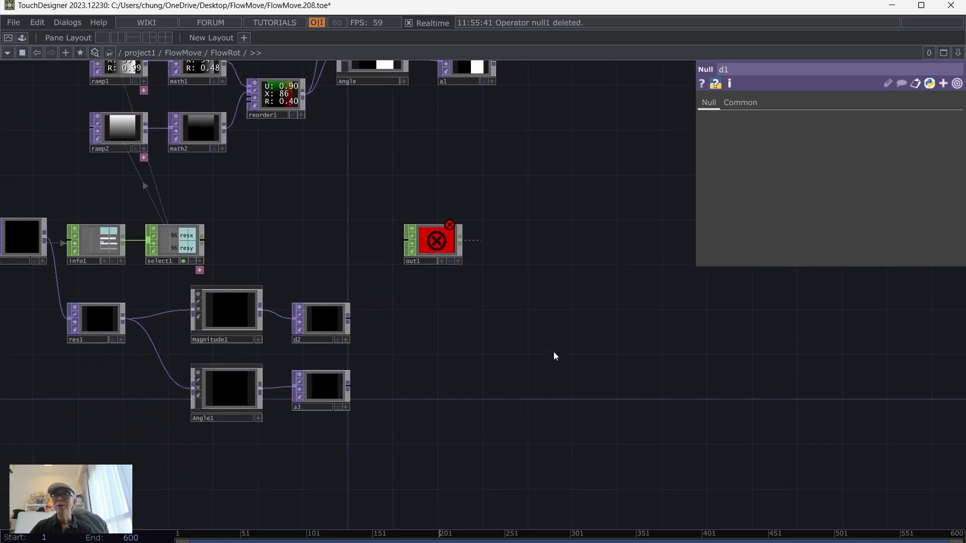
{"action": "left_click", "coordinate": [345, 388]}
{"action": "left_click_drag", "start_coordinate": [462, 153], "coordinate": [424, 189]}
{"action": "left_click", "coordinate": [444, 105]}
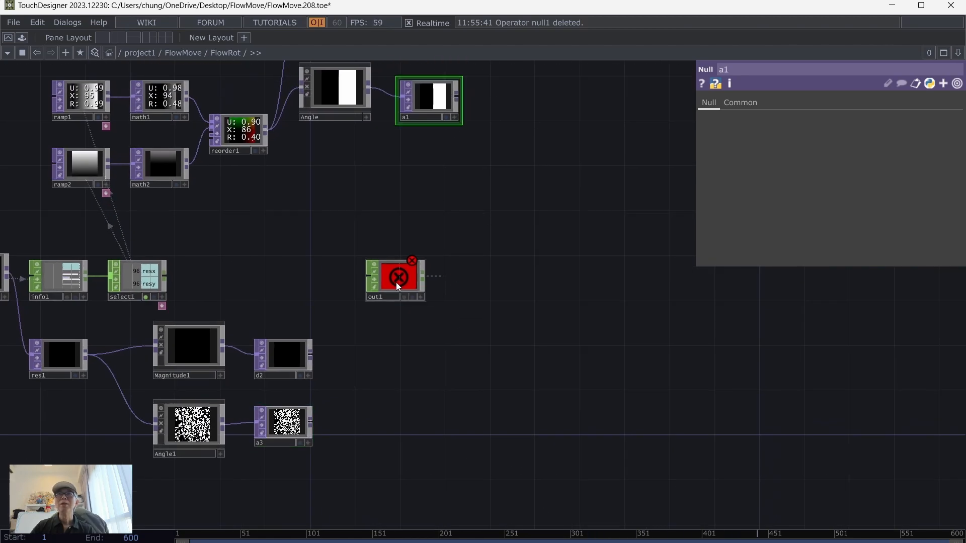
{"action": "left_click_drag", "start_coordinate": [399, 285], "coordinate": [619, 104]}
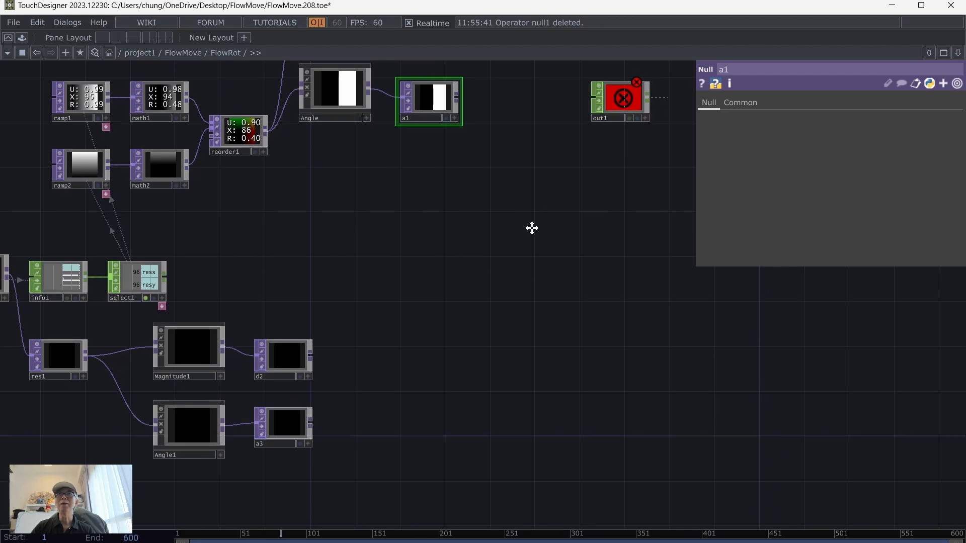
Add a Reorder TOP to the right of a3 and connect a3 to its first input
{"action": "left_click_drag", "start_coordinate": [530, 226], "coordinate": [498, 250]}
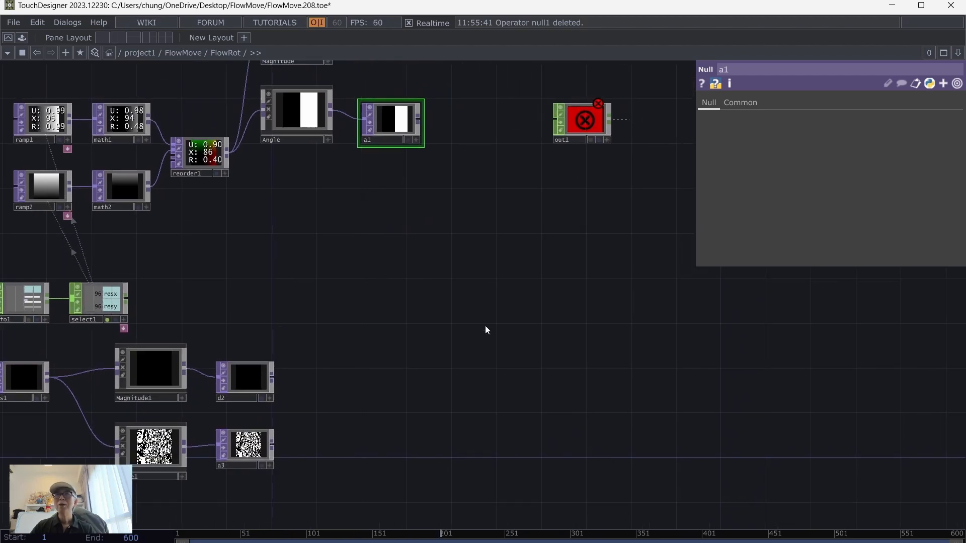
{"action": "key", "text": "Tab"}
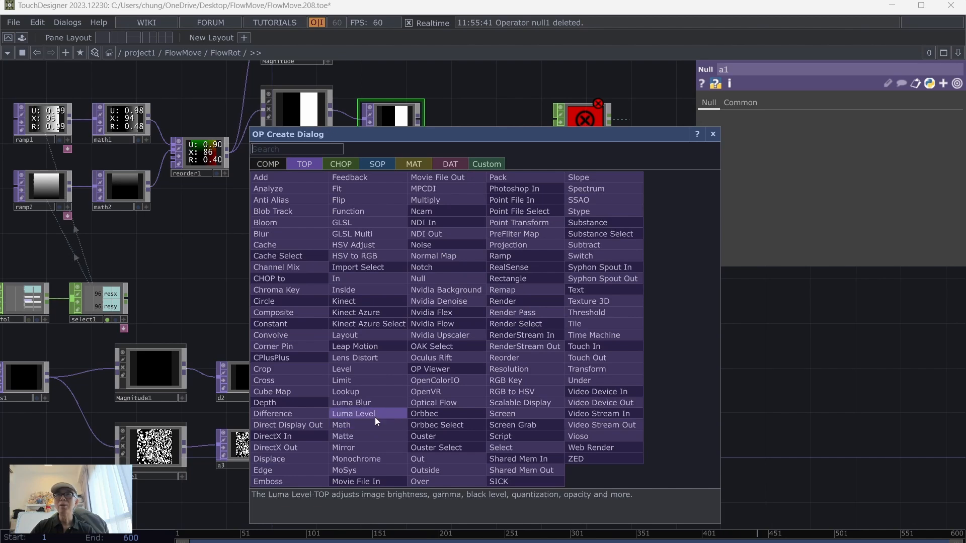
{"action": "left_click", "coordinate": [520, 354]}
{"action": "left_click", "coordinate": [377, 447]}
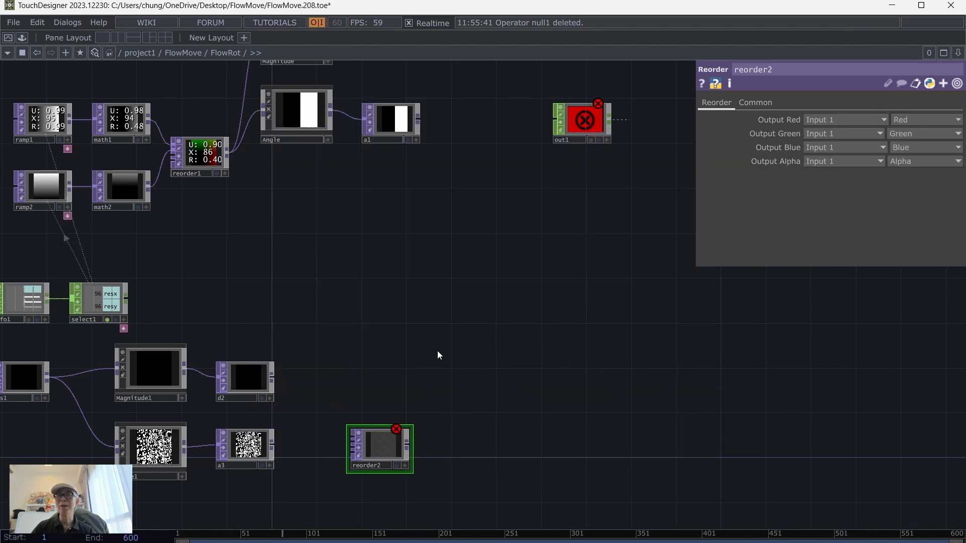
{"action": "left_click_drag", "start_coordinate": [466, 423], "coordinate": [511, 343]}
{"action": "scroll", "coordinate": [370, 344], "scroll_direction": "up", "scroll_amount": 3}
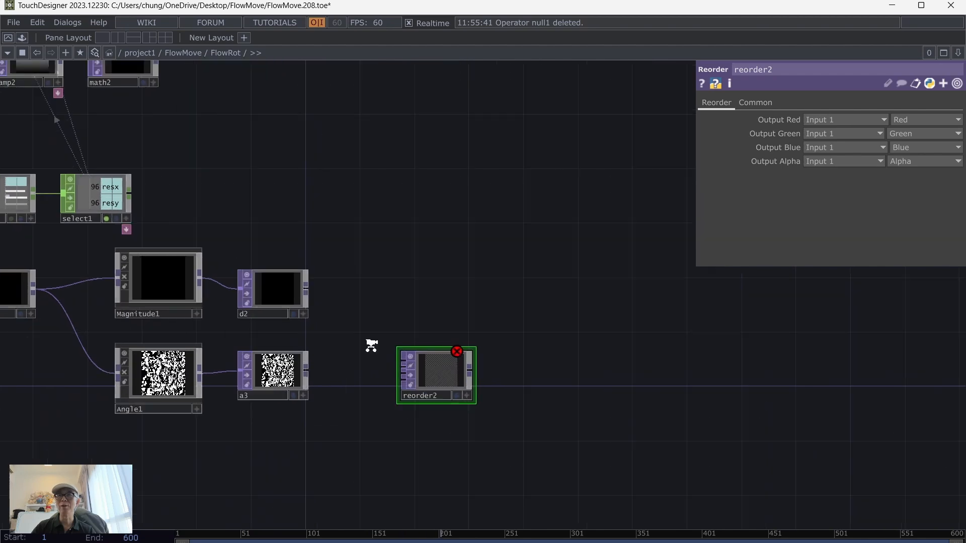
{"action": "left_click_drag", "start_coordinate": [301, 373], "coordinate": [394, 356]}
{"action": "left_click_drag", "start_coordinate": [301, 373], "coordinate": [406, 361]}
Connect the a1 Null to the second input of reorder2
{"action": "scroll", "coordinate": [459, 174], "scroll_direction": "down", "scroll_amount": 5}
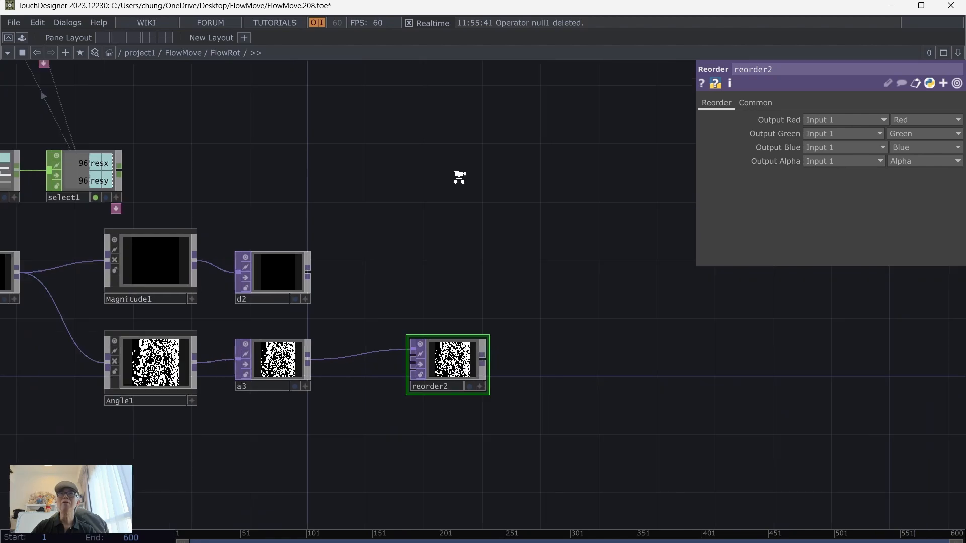
{"action": "left_click_drag", "start_coordinate": [454, 196], "coordinate": [429, 264]}
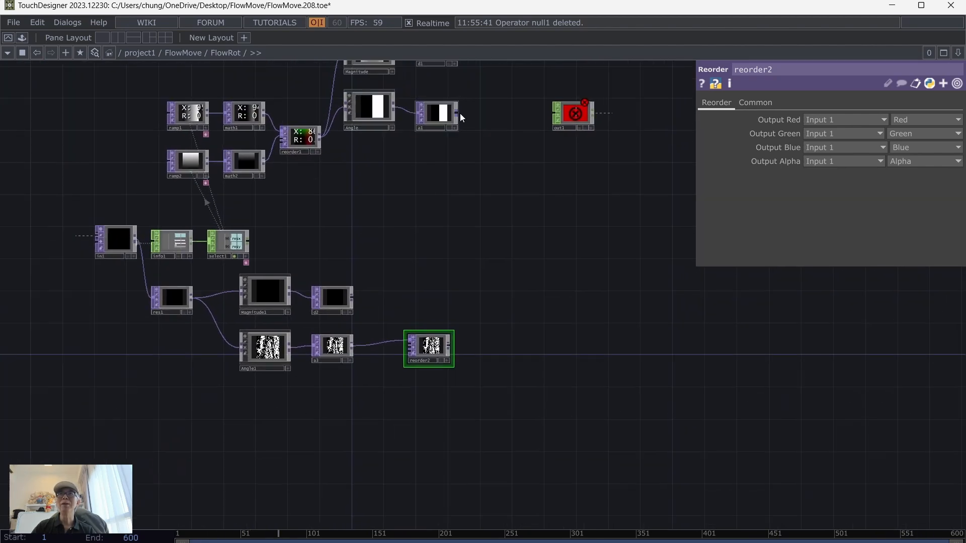
{"action": "left_click_drag", "start_coordinate": [388, 210], "coordinate": [408, 344]}
{"action": "scroll", "coordinate": [481, 377], "scroll_direction": "up", "scroll_amount": 5}
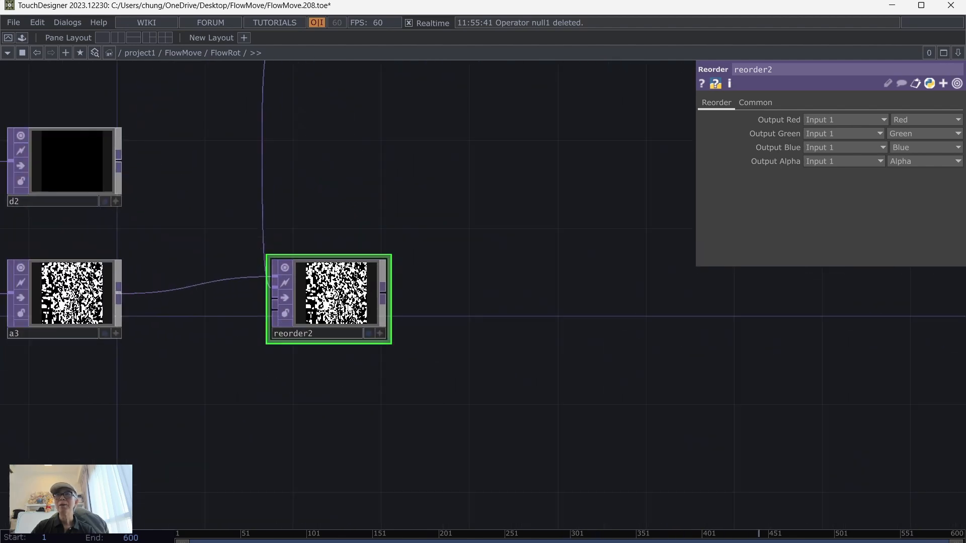
{"action": "left_click_drag", "start_coordinate": [754, 376], "coordinate": [838, 415]}
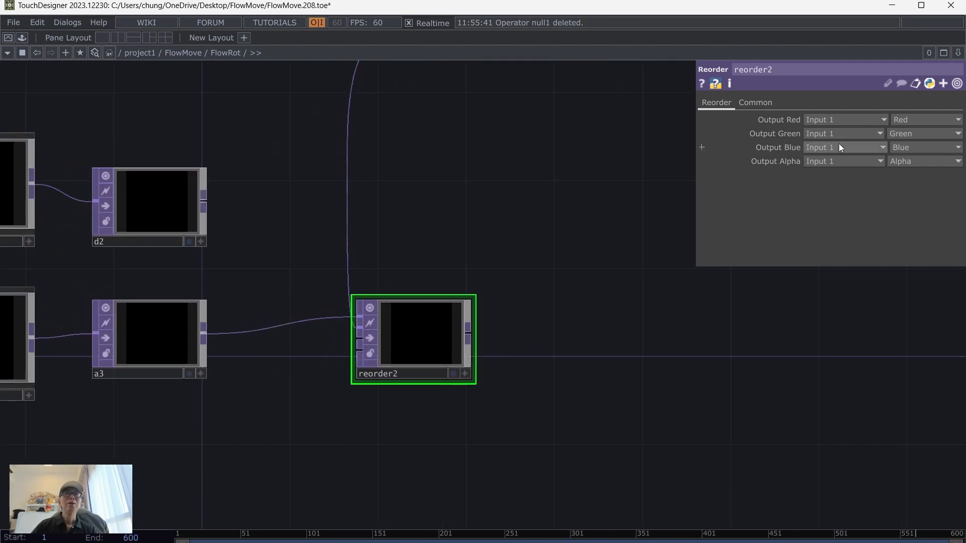
Set reorder2's Output Red to the Luminance of Input 1 and Output Green to the Luminance of Input 2
{"action": "left_click", "coordinate": [913, 119]}
{"action": "left_click", "coordinate": [913, 131]}
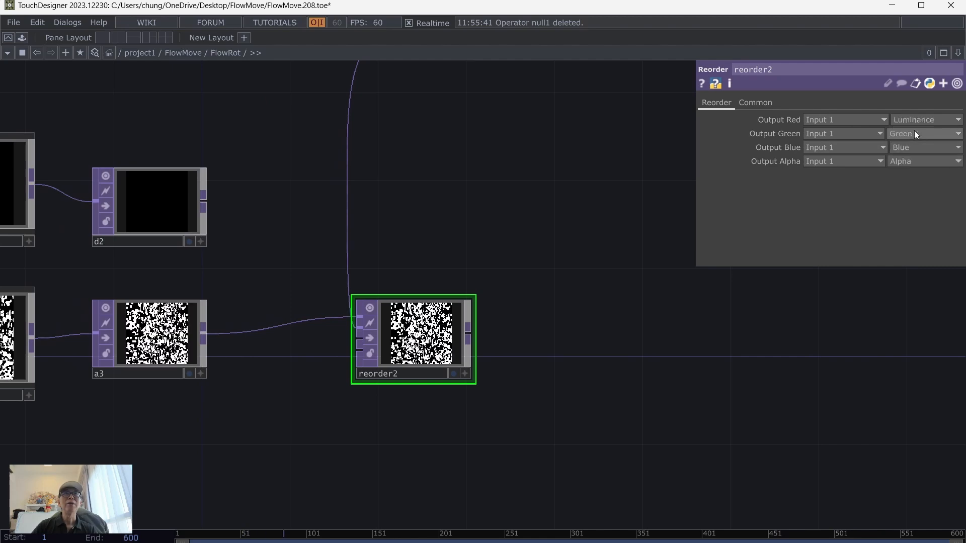
{"action": "left_click", "coordinate": [901, 133]}
{"action": "left_click", "coordinate": [901, 145]}
{"action": "left_click", "coordinate": [842, 132]}
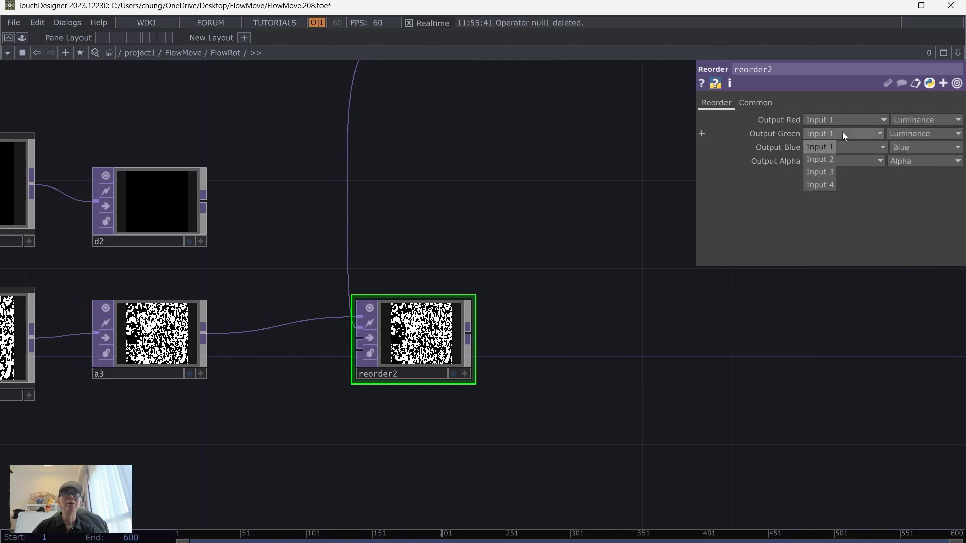
{"action": "left_click", "coordinate": [823, 159]}
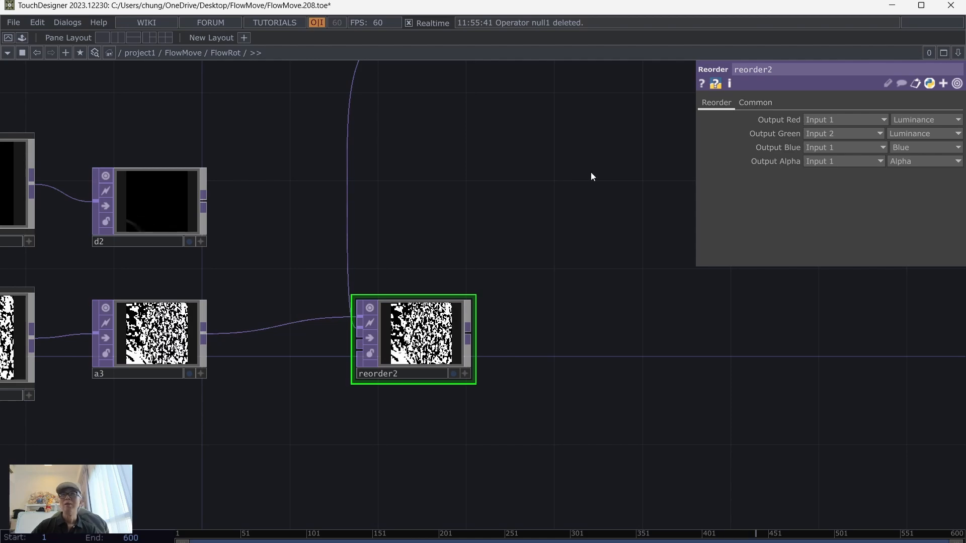
{"action": "left_click_drag", "start_coordinate": [440, 244], "coordinate": [517, 285]}
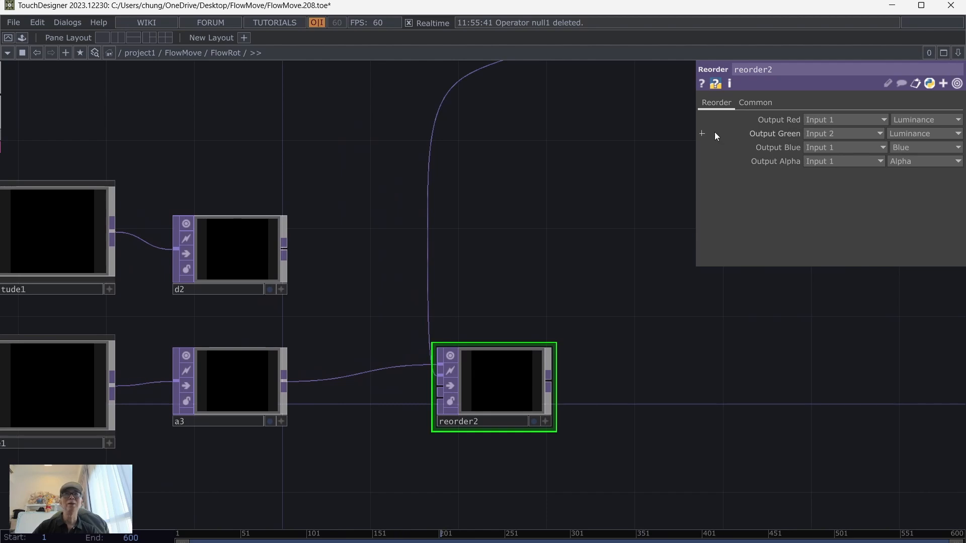
Limit reorder2's channel mask to R and G and set its pixel format to 32-bit float (RG)
{"action": "left_click", "coordinate": [754, 103]}
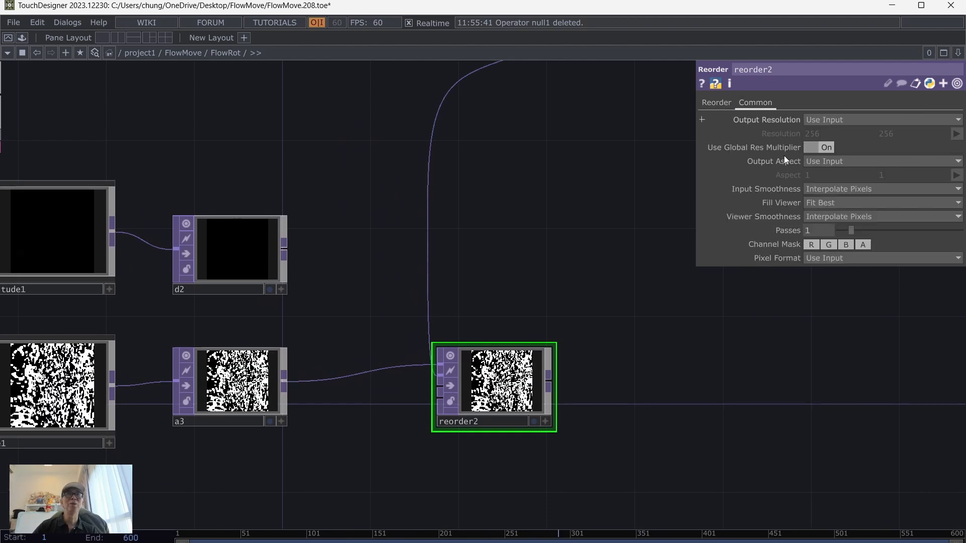
{"action": "left_click", "coordinate": [841, 258]}
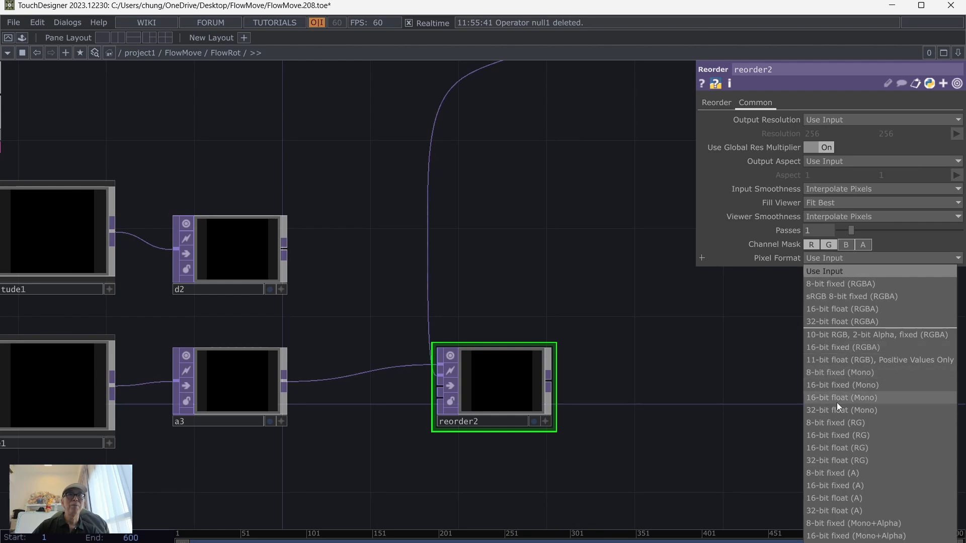
{"action": "left_click", "coordinate": [836, 459]}
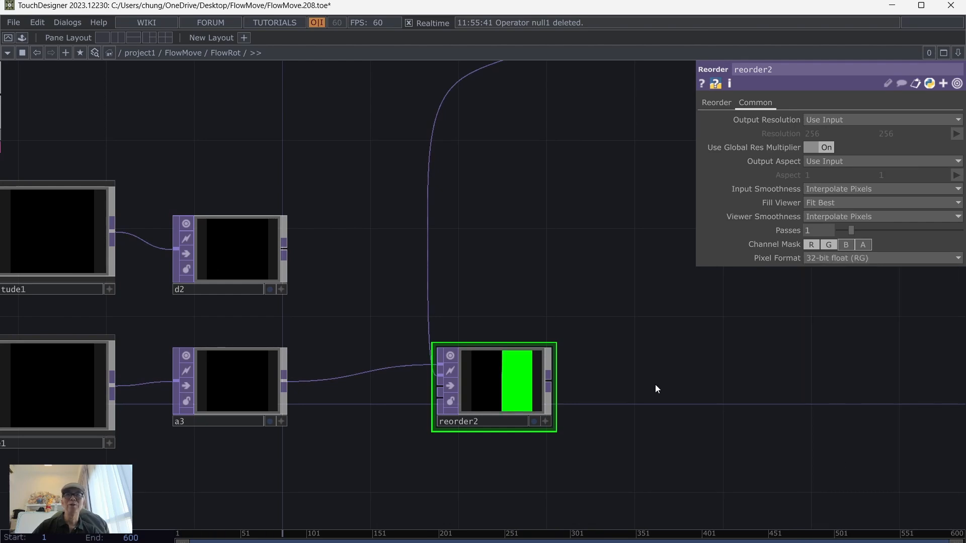
{"action": "left_click_drag", "start_coordinate": [632, 413], "coordinate": [551, 388]}
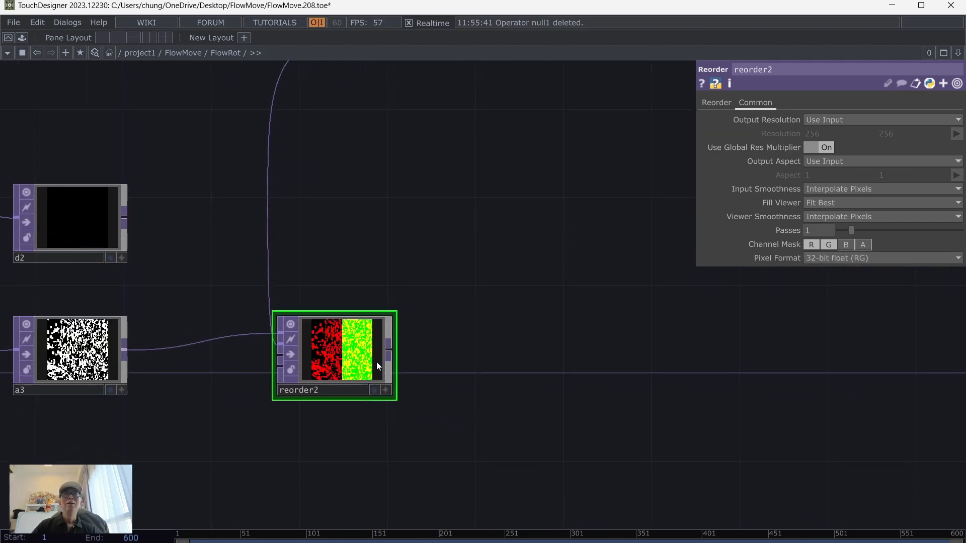
Add a Math TOP to the output of reorder2 and set Combine Channels to Subtract with only R and G as input channels
{"action": "middle_click_drag", "start_coordinate": [330, 336], "coordinate": [346, 198]}
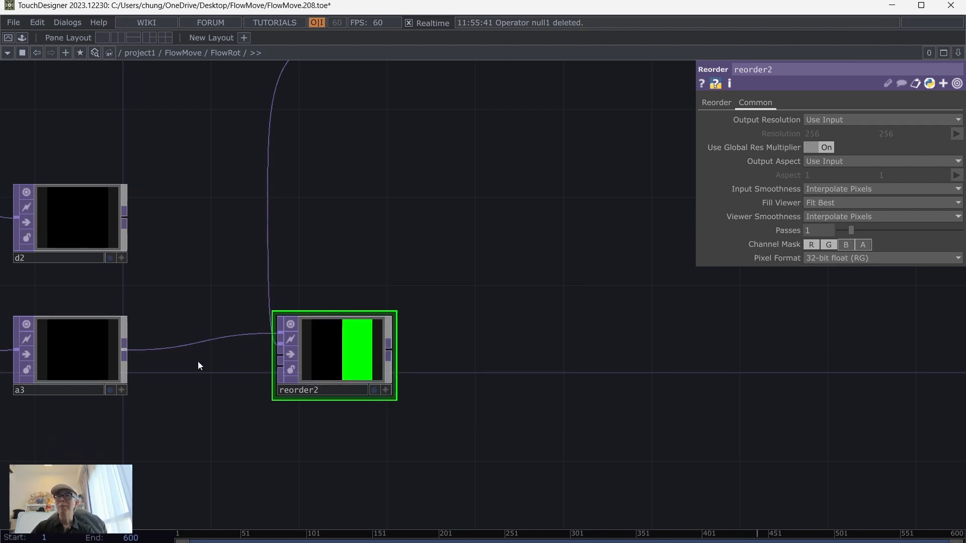
{"action": "scroll", "coordinate": [473, 232], "scroll_direction": "down", "scroll_amount": 3}
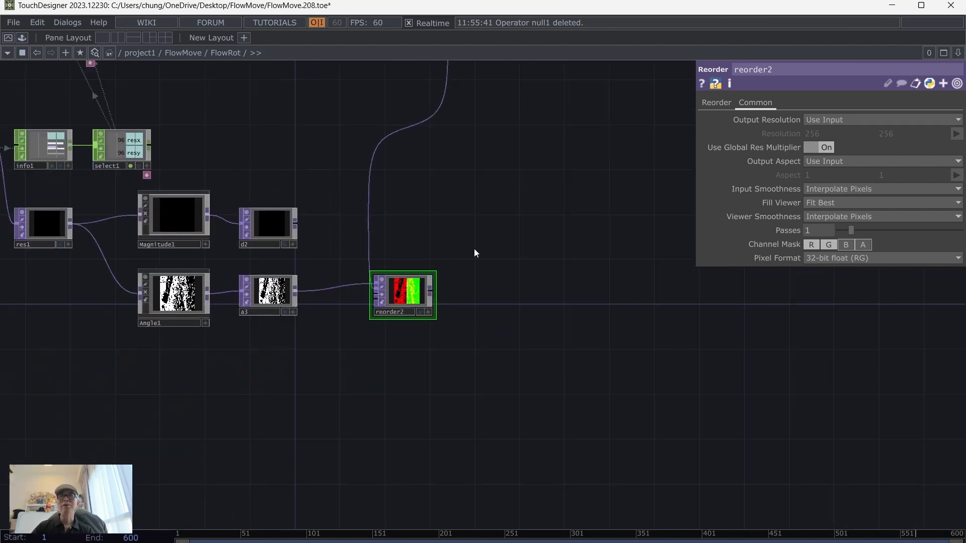
{"action": "scroll", "coordinate": [458, 252], "scroll_direction": "up", "scroll_amount": 1}
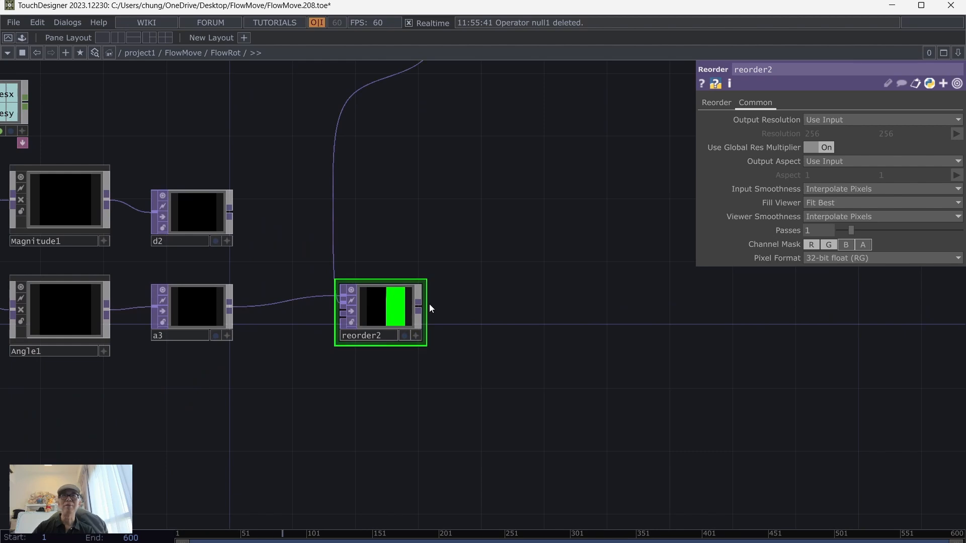
{"action": "left_click_drag", "start_coordinate": [497, 146], "coordinate": [429, 159]}
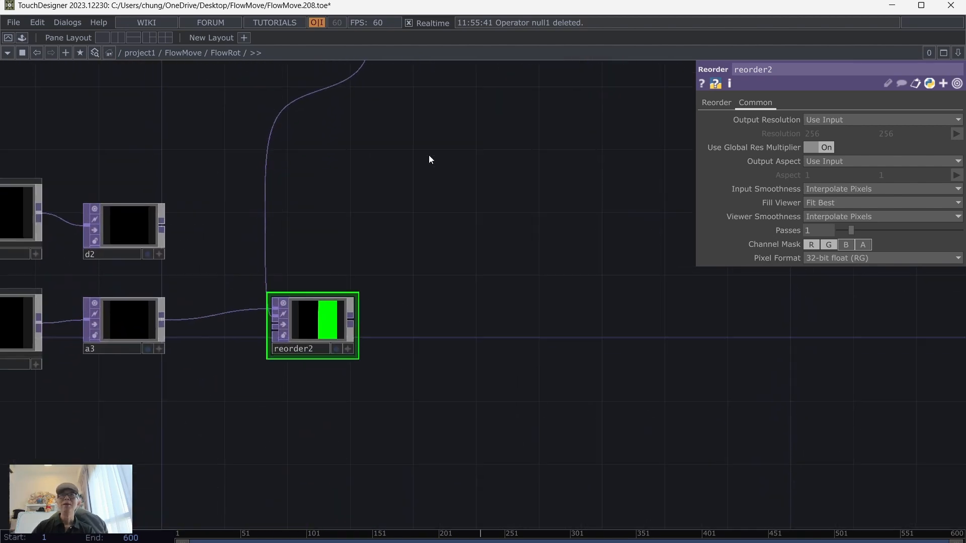
{"action": "right_click", "coordinate": [354, 321]}
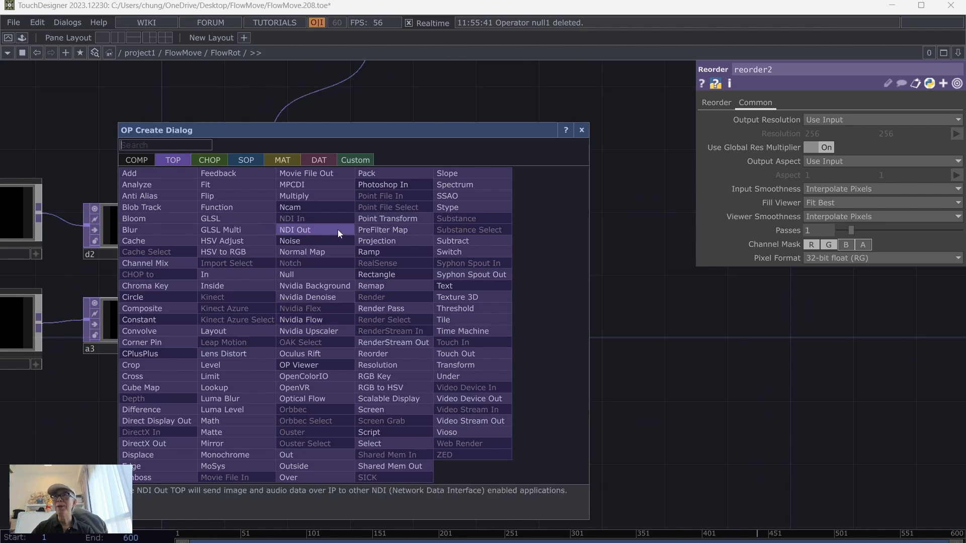
{"action": "left_click", "coordinate": [246, 421]}
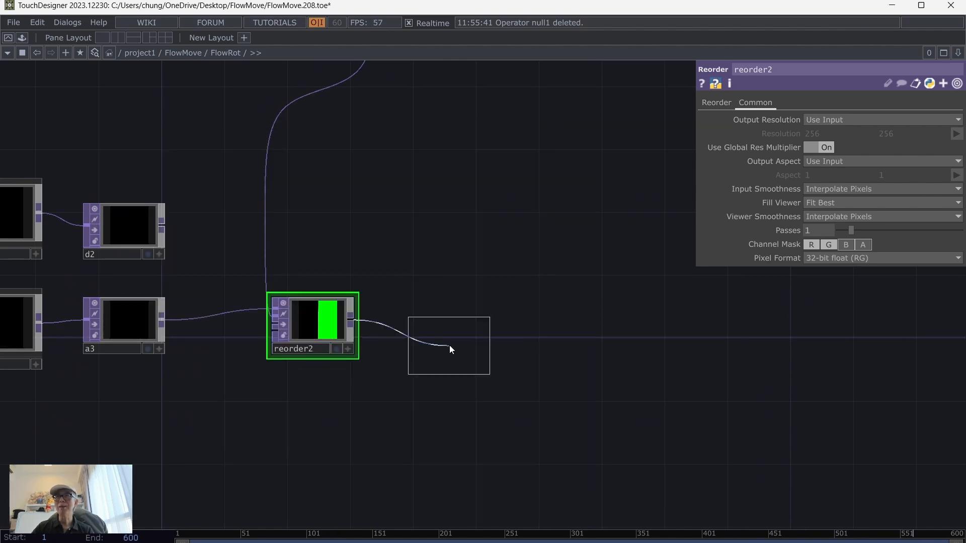
{"action": "left_click", "coordinate": [432, 328]}
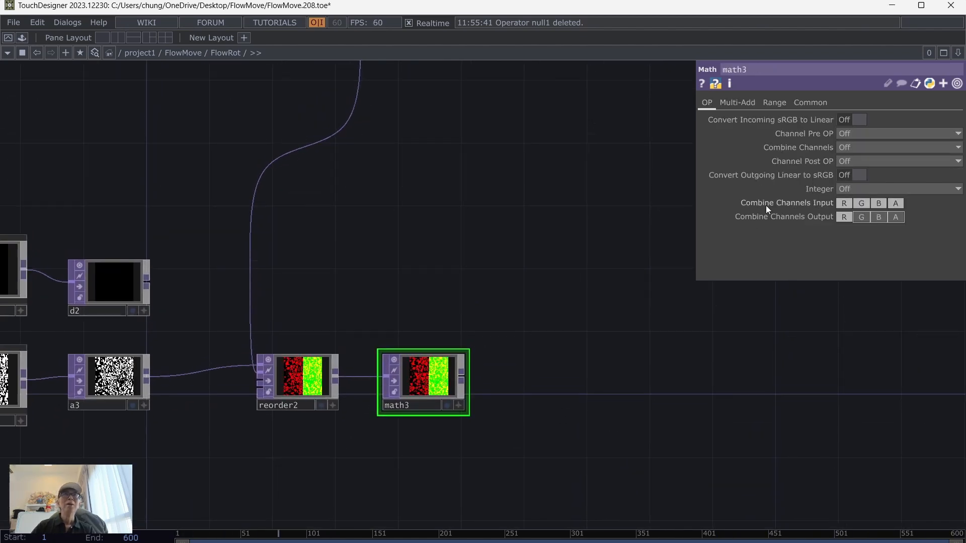
{"action": "left_click", "coordinate": [846, 148]}
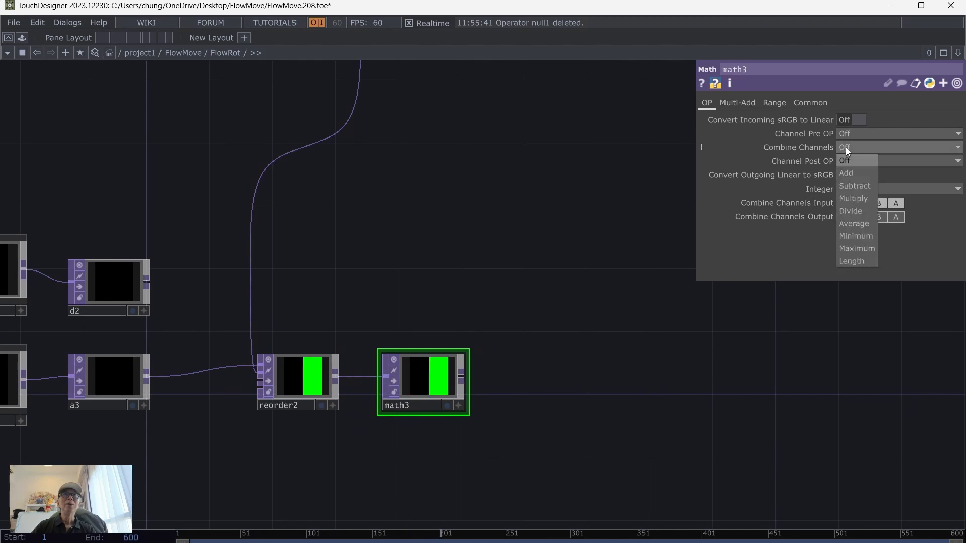
{"action": "left_click", "coordinate": [854, 186]}
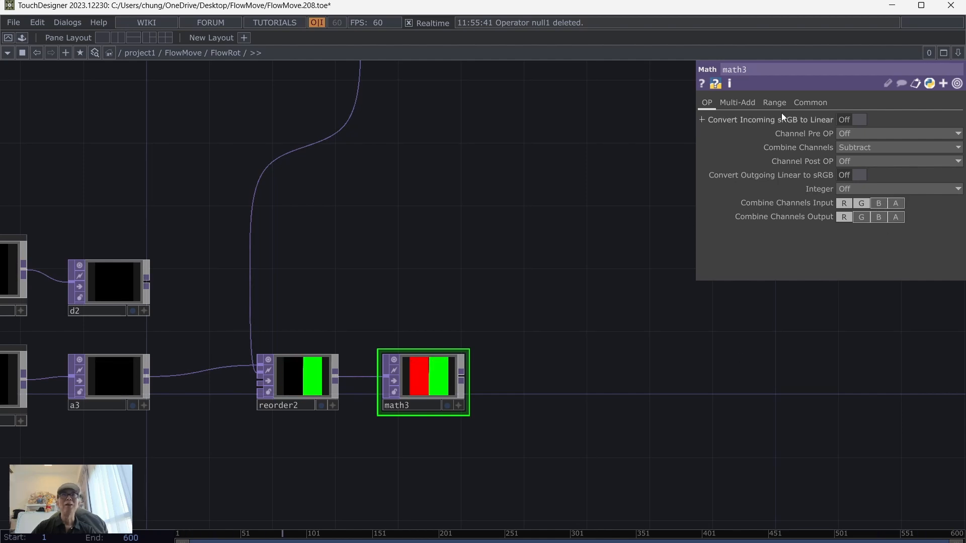
Limit math3's channel mask to R and set its pixel format to 32-bit float (Mono)
{"action": "left_click", "coordinate": [810, 102]}
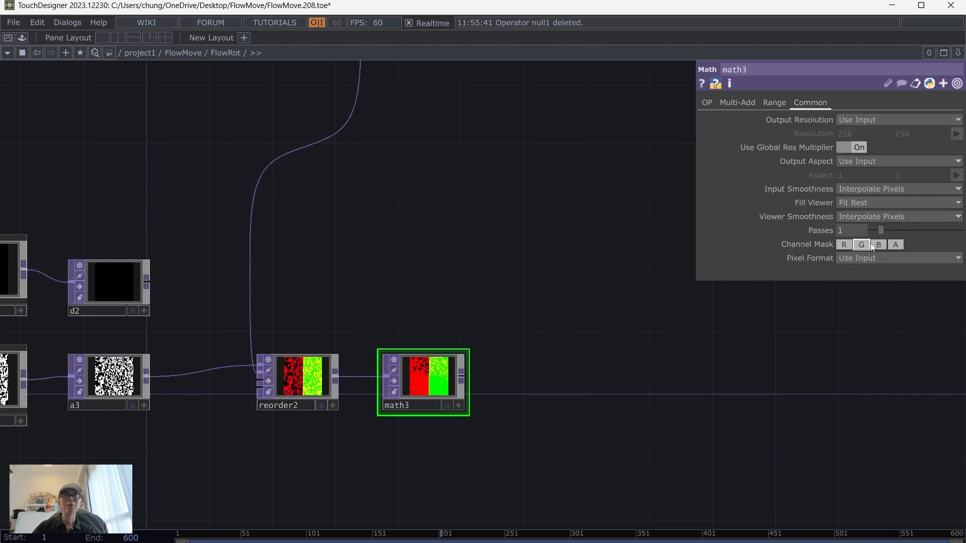
{"action": "left_click", "coordinate": [861, 246]}
{"action": "left_click", "coordinate": [880, 244]}
{"action": "left_click", "coordinate": [898, 244]}
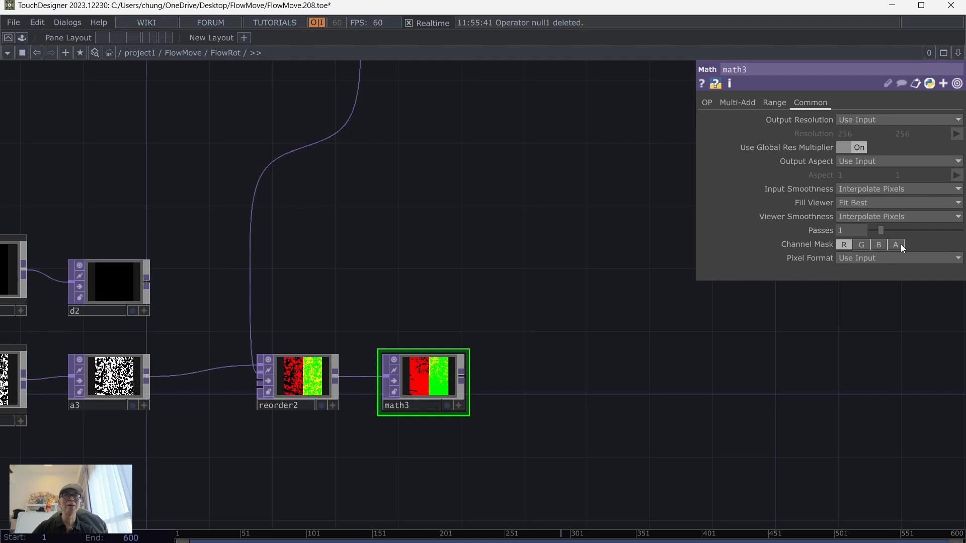
{"action": "left_click", "coordinate": [847, 258]}
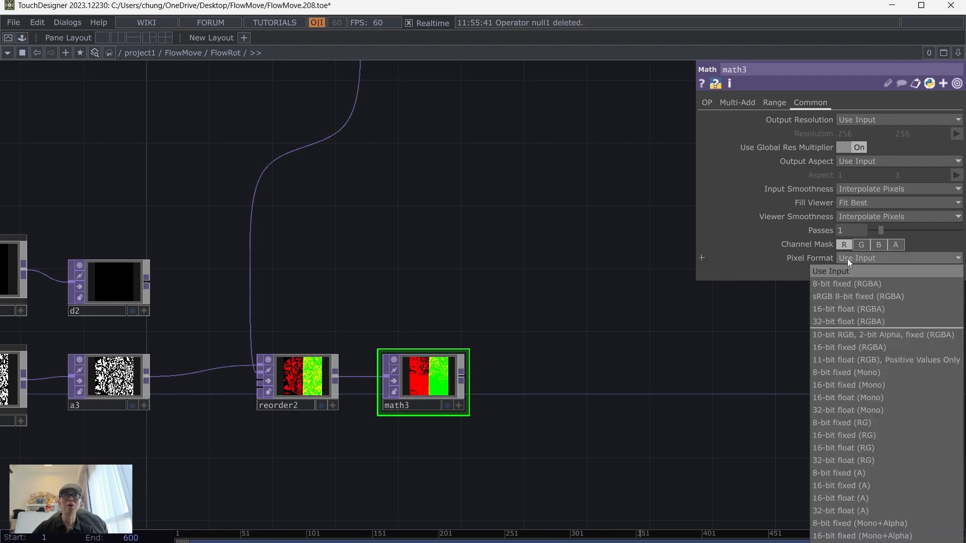
{"action": "left_click", "coordinate": [863, 409]}
{"action": "scroll", "coordinate": [530, 425], "scroll_direction": "up", "scroll_amount": 5}
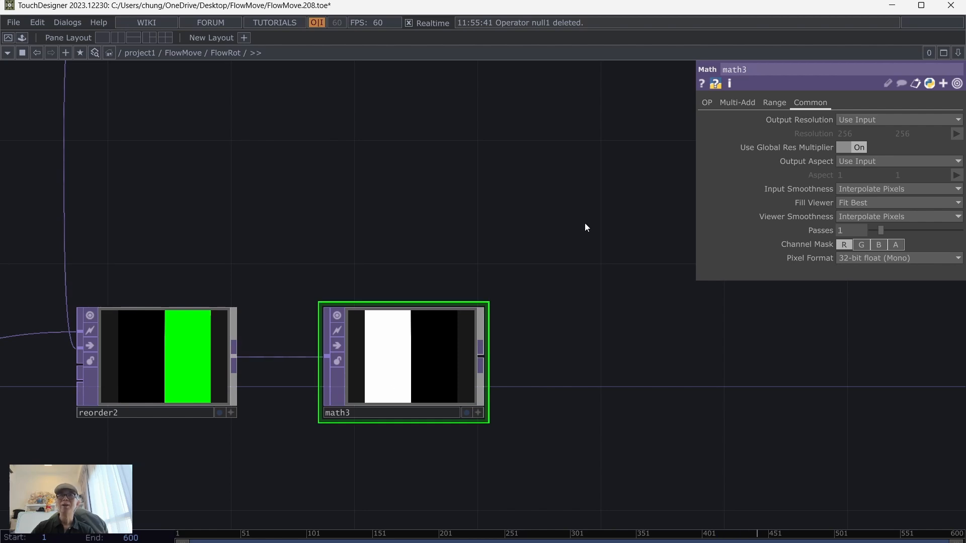
Save the project and check the info of math3
{"action": "left_click", "coordinate": [13, 22]}
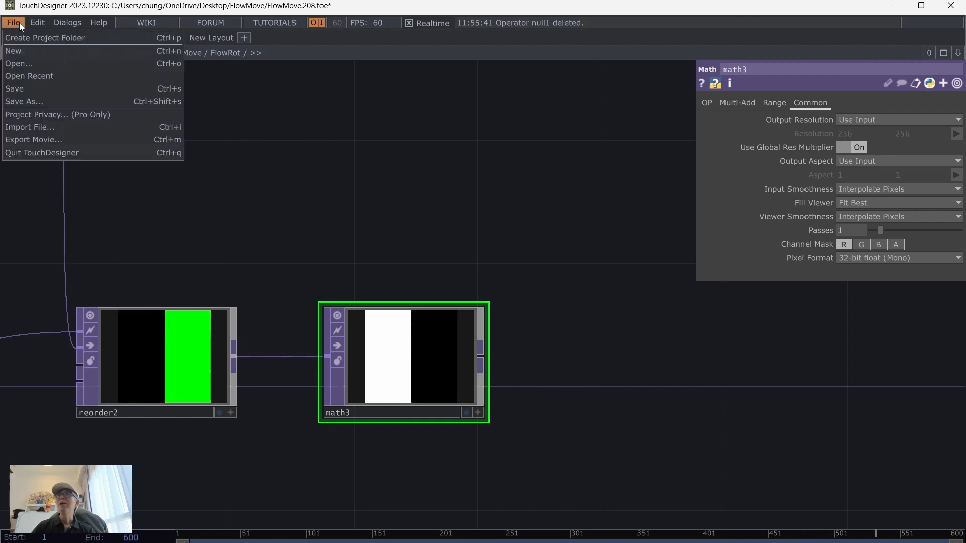
{"action": "left_click", "coordinate": [29, 88]}
{"action": "middle_click", "coordinate": [405, 365]}
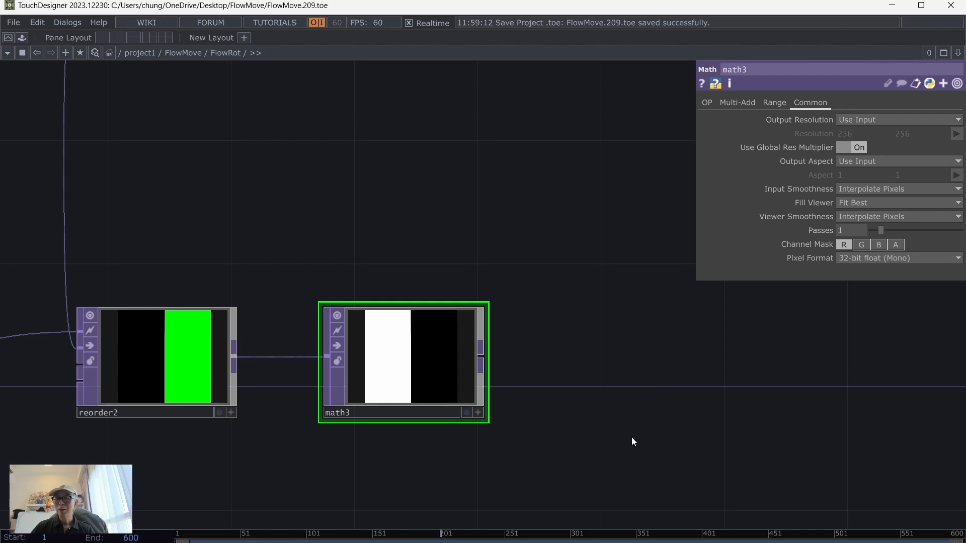
Add another Math TOP to the output of math3, placed to its right
{"action": "left_click", "coordinate": [484, 357]}
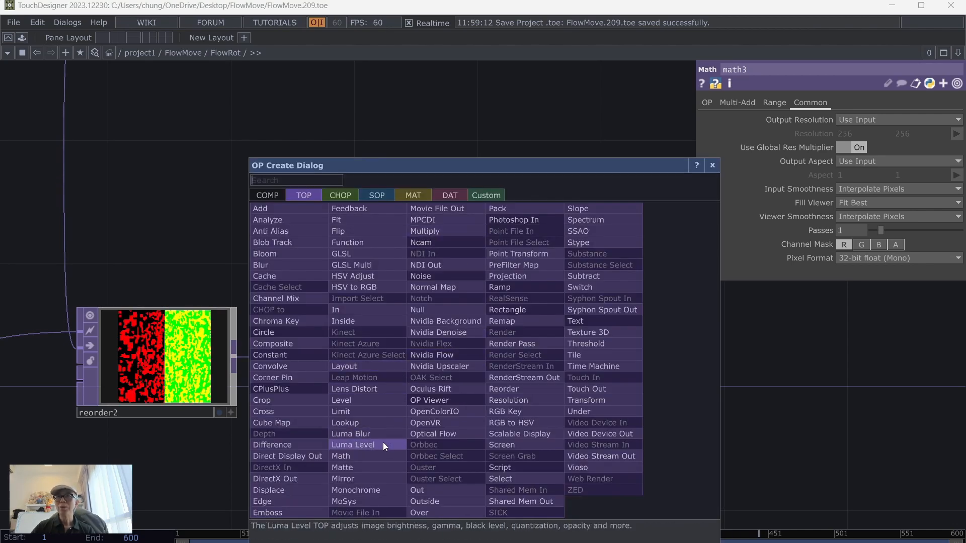
{"action": "left_click", "coordinate": [375, 456]}
{"action": "left_click", "coordinate": [614, 366]}
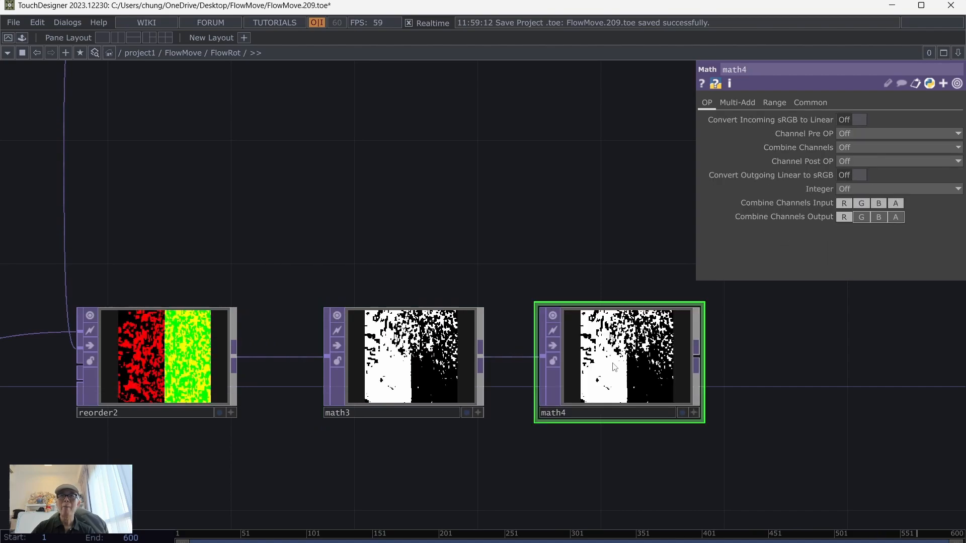
{"action": "left_click_drag", "start_coordinate": [721, 424], "coordinate": [546, 376]}
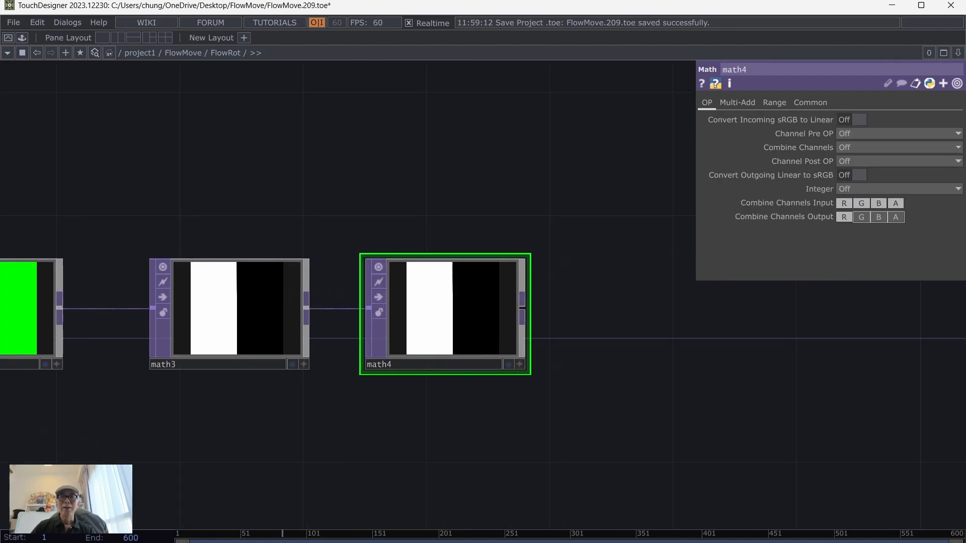
Check the a4 formula in the browser post, return to TouchDesigner, and set math4's Multiply to -1 and Post-Add to 90
{"action": "key", "text": "alt+Tab"}
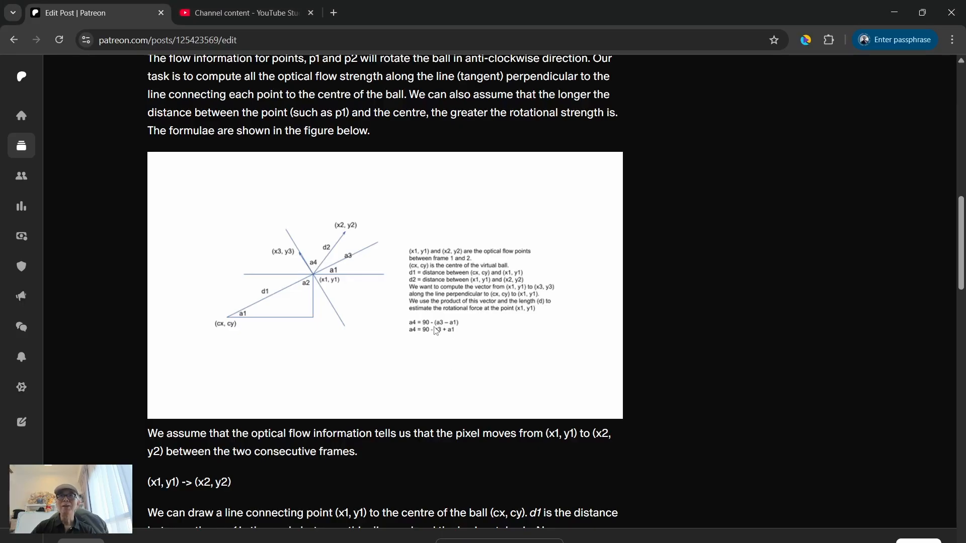
{"action": "key", "text": "alt+Tab"}
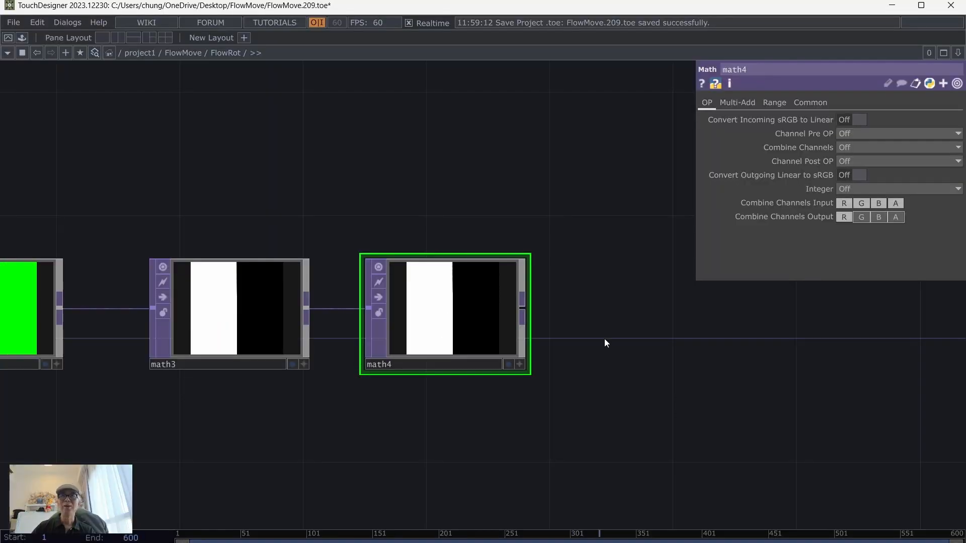
{"action": "left_click_drag", "start_coordinate": [531, 198], "coordinate": [605, 252]}
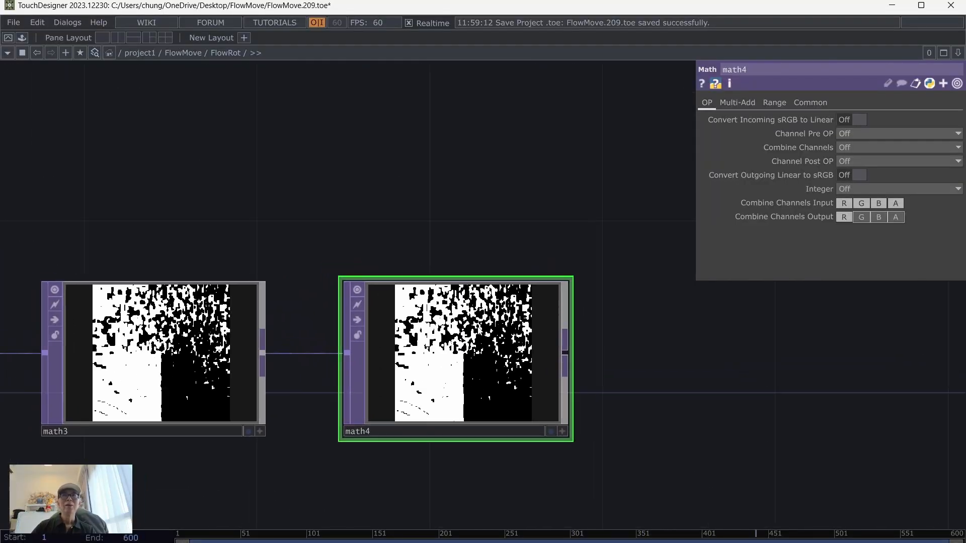
{"action": "left_click", "coordinate": [735, 102]}
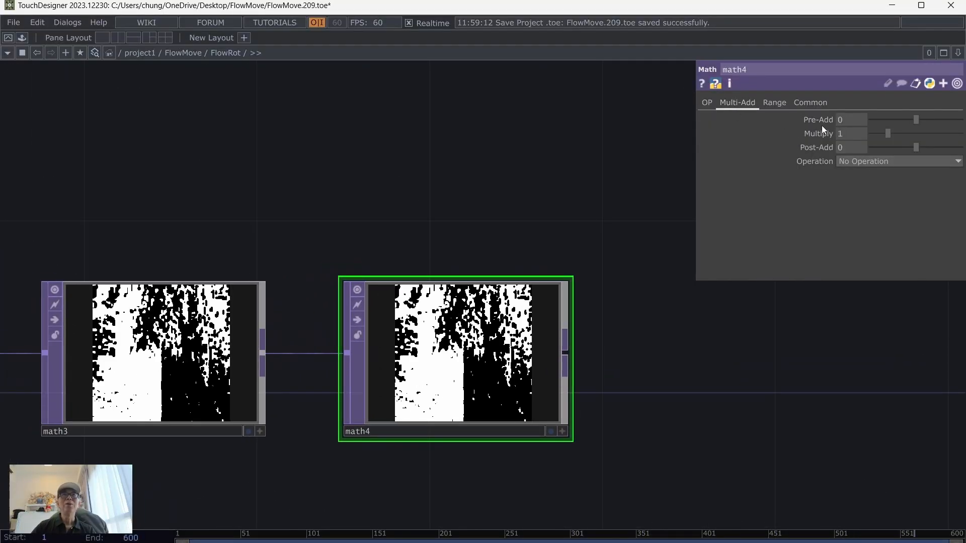
{"action": "type", "text": "-"}
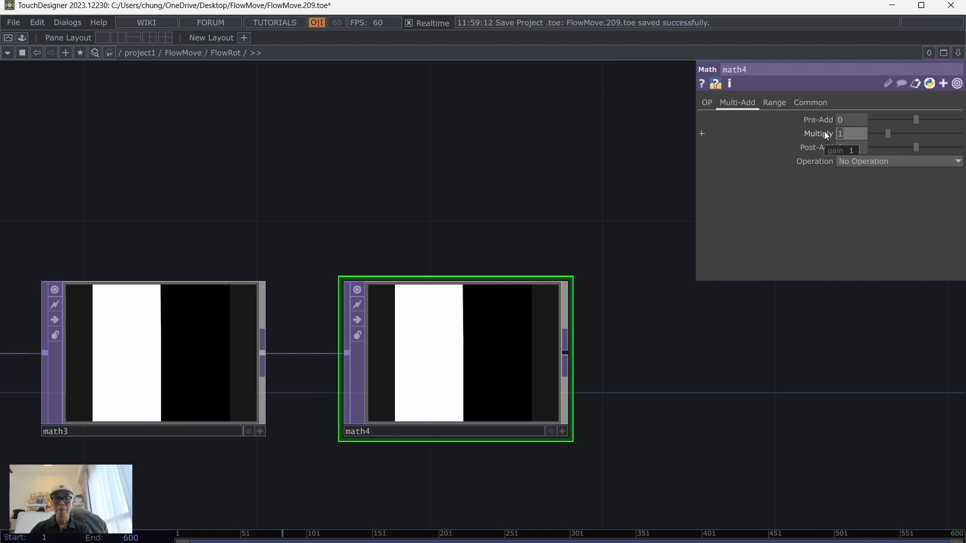
{"action": "type", "text": "1"}
{"action": "key", "text": "Return"}
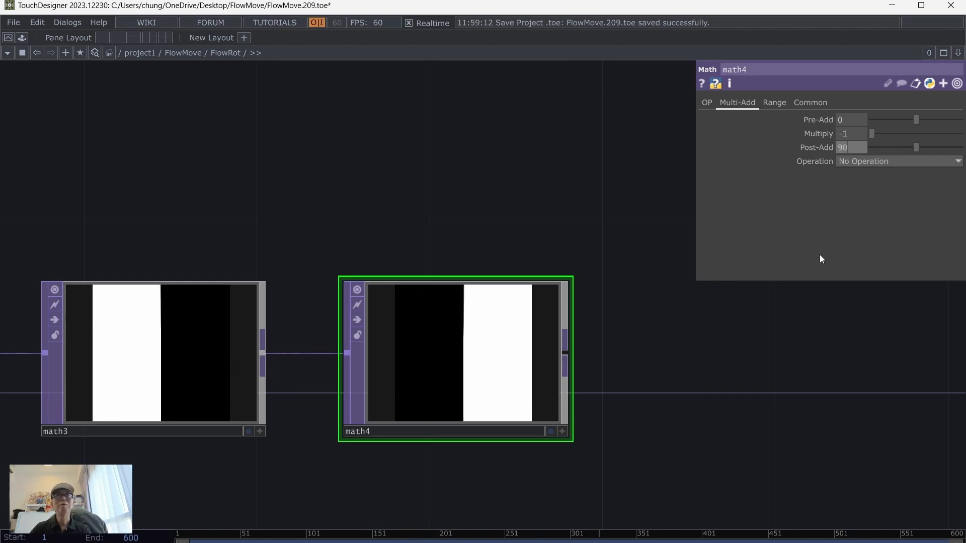
{"action": "type", "text": "90"}
{"action": "key", "text": "Return"}
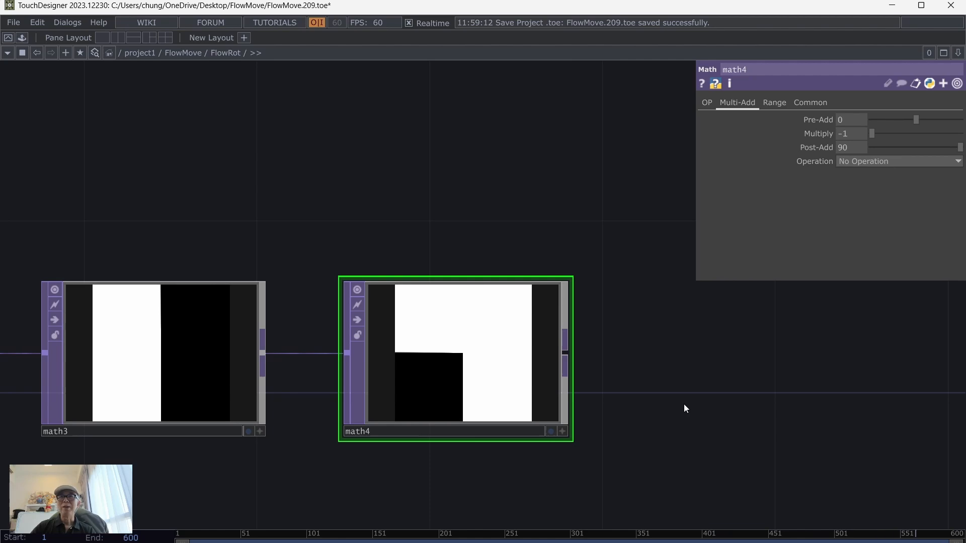
Add a Null TOP to the output of math4 and rename it a4
{"action": "left_click_drag", "start_coordinate": [683, 403], "coordinate": [518, 361]}
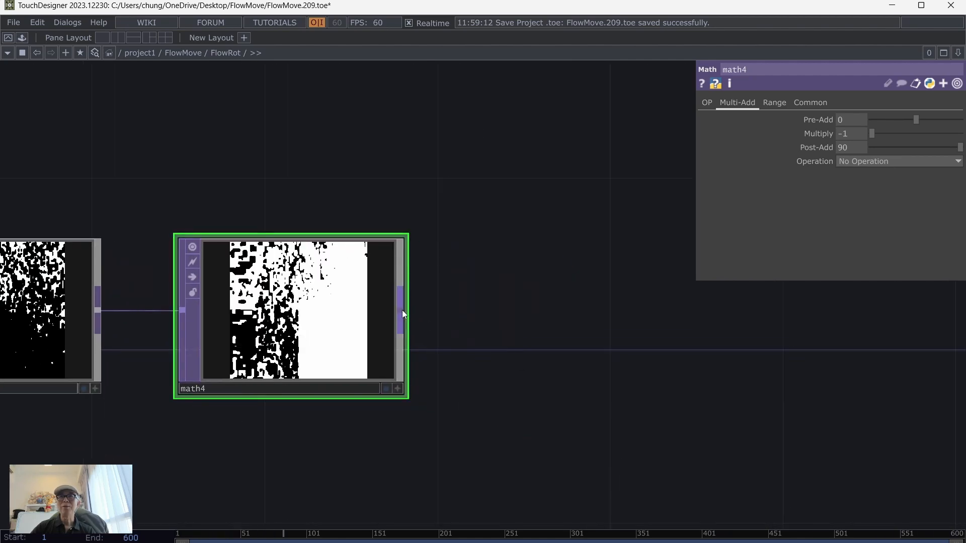
{"action": "left_click", "coordinate": [401, 309]}
{"action": "left_click", "coordinate": [370, 258]}
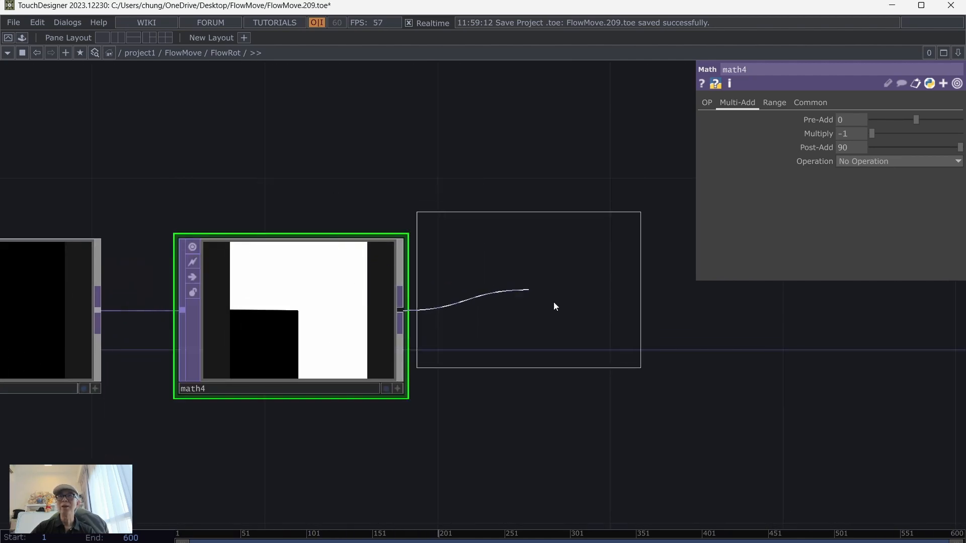
{"action": "left_click", "coordinate": [583, 317]}
{"action": "left_click", "coordinate": [528, 391]}
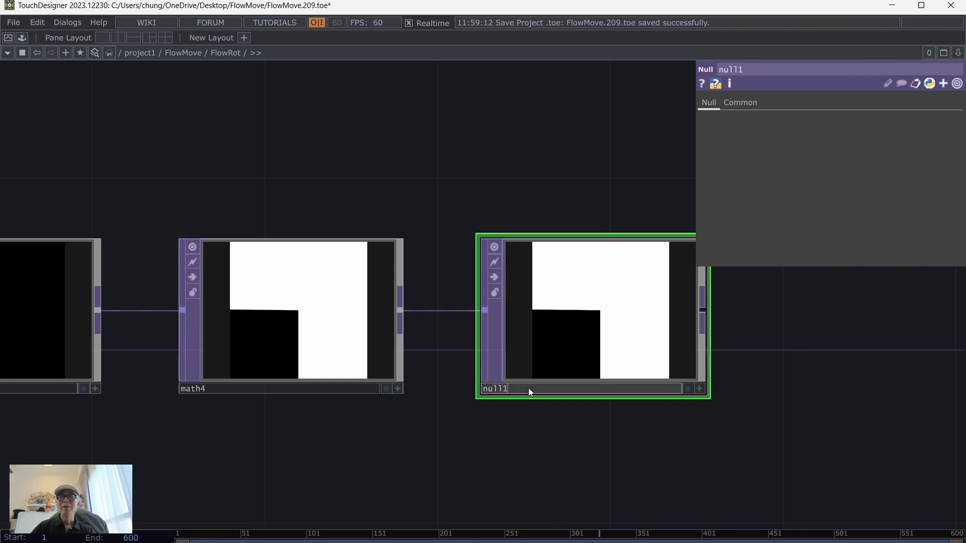
{"action": "key", "text": "BackSpace"}
{"action": "key", "text": "BackSpace"}
{"action": "key", "text": "BackSpace"}
{"action": "key", "text": "BackSpace"}
{"action": "type", "text": "a4"}
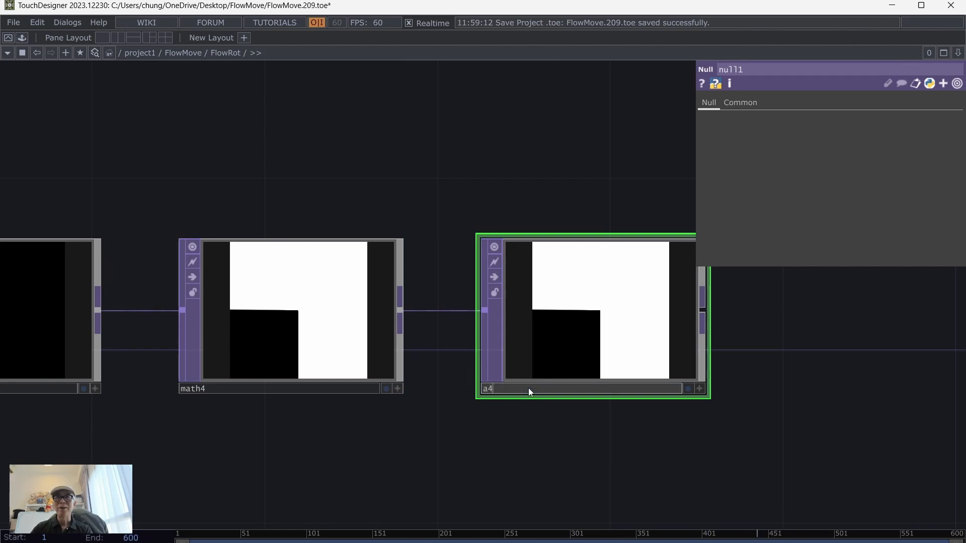
{"action": "key", "text": "Return"}
Examine the network and locate the d1 and d2 Null TOPs that hold the two distances
{"action": "scroll", "coordinate": [796, 412], "scroll_direction": "down", "scroll_amount": 3}
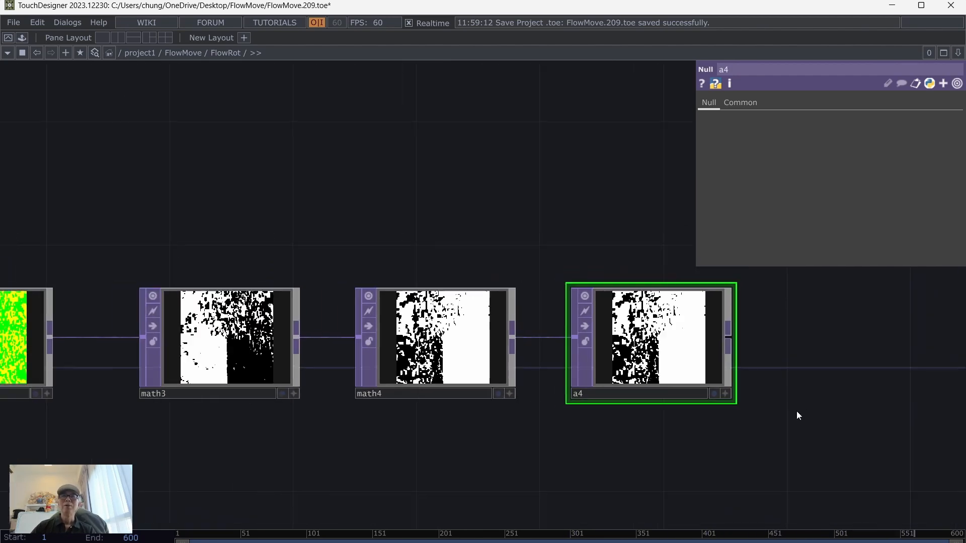
{"action": "scroll", "coordinate": [816, 408], "scroll_direction": "down", "scroll_amount": 3}
{"action": "left_click_drag", "start_coordinate": [523, 263], "coordinate": [322, 248]}
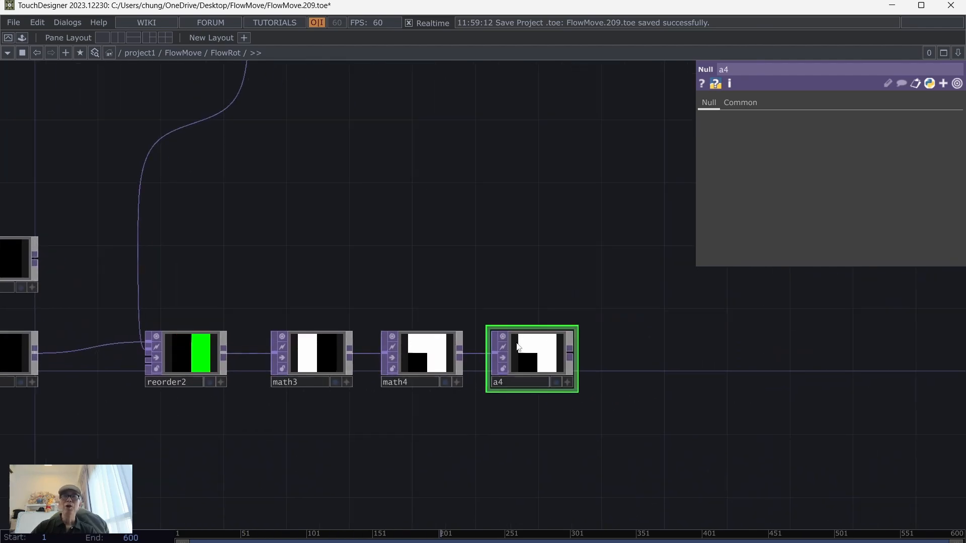
{"action": "scroll", "coordinate": [489, 226], "scroll_direction": "down", "scroll_amount": 1}
{"action": "scroll", "coordinate": [489, 226], "scroll_direction": "down", "scroll_amount": 3}
{"action": "left_click_drag", "start_coordinate": [459, 164], "coordinate": [487, 312]}
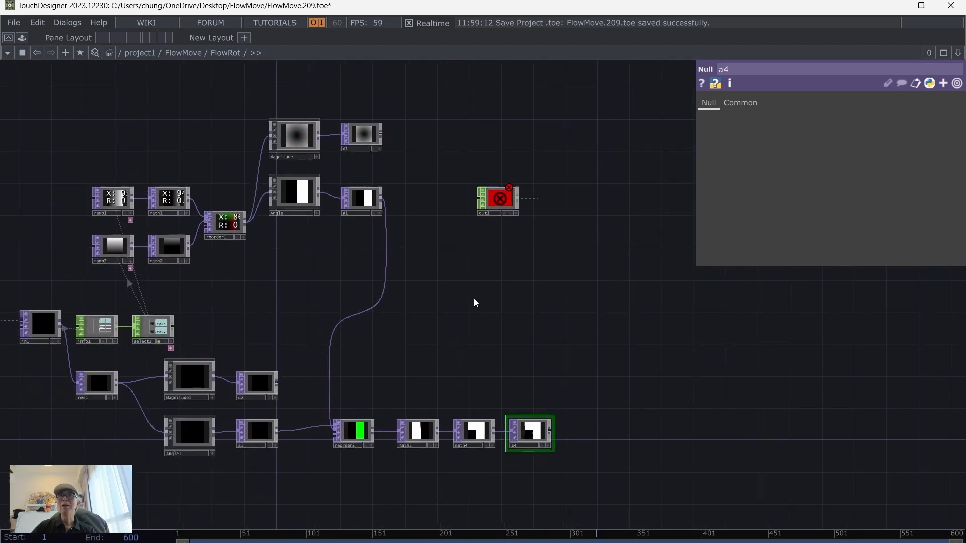
{"action": "left_click", "coordinate": [358, 130]}
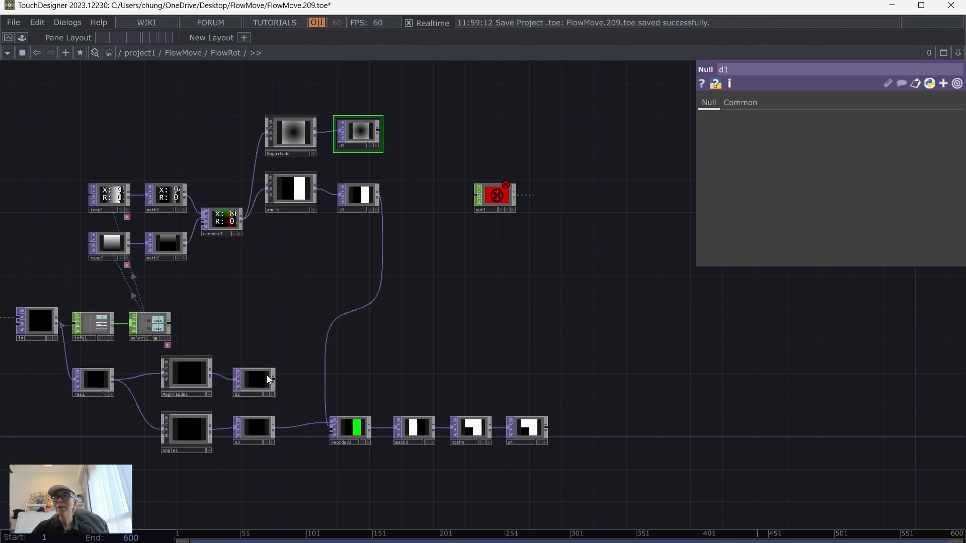
{"action": "left_click", "coordinate": [254, 381]}
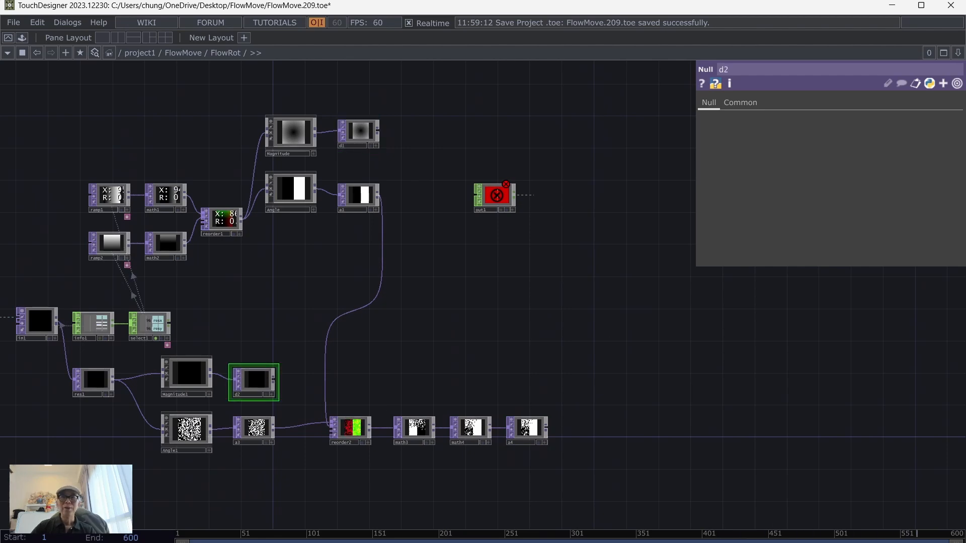
Switch to the browser to review the post's diagrams and rotational strength formula, then return to the FlowRot network
{"action": "key", "text": "alt+Tab"}
{"action": "scroll", "coordinate": [662, 299], "scroll_direction": "up", "scroll_amount": 10}
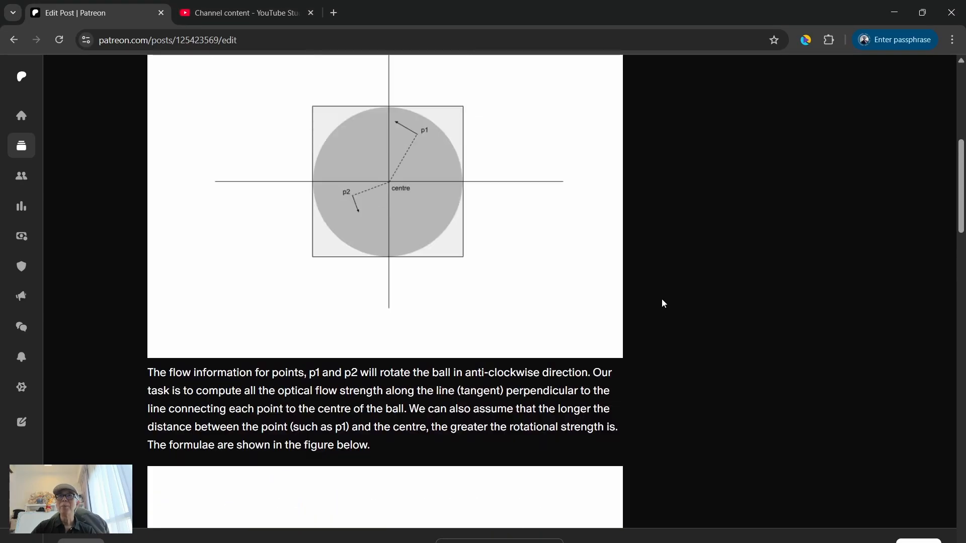
{"action": "scroll", "coordinate": [662, 299], "scroll_direction": "down", "scroll_amount": 4}
{"action": "scroll", "coordinate": [662, 299], "scroll_direction": "down", "scroll_amount": 20}
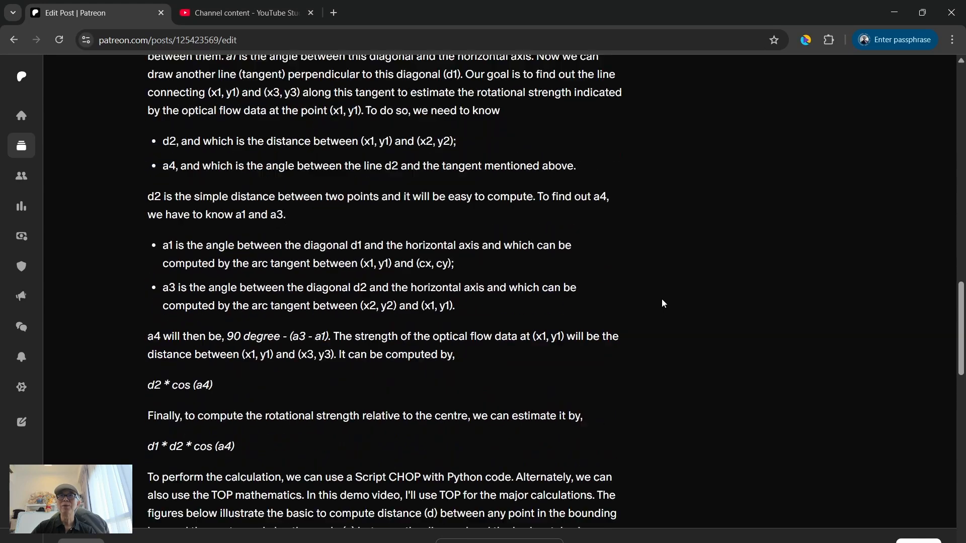
{"action": "scroll", "coordinate": [662, 299], "scroll_direction": "up", "scroll_amount": 1}
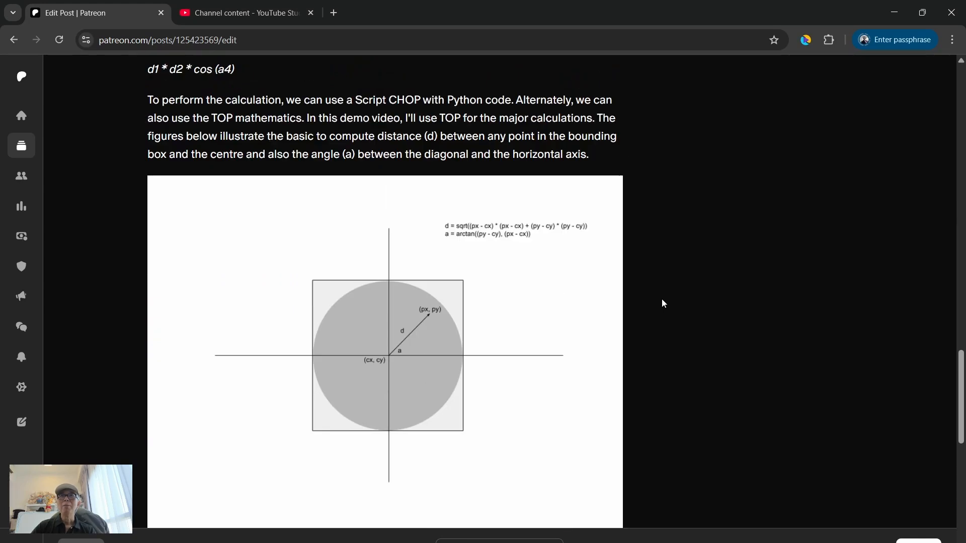
{"action": "scroll", "coordinate": [662, 304], "scroll_direction": "up", "scroll_amount": 10}
{"action": "scroll", "coordinate": [662, 304], "scroll_direction": "up", "scroll_amount": 7}
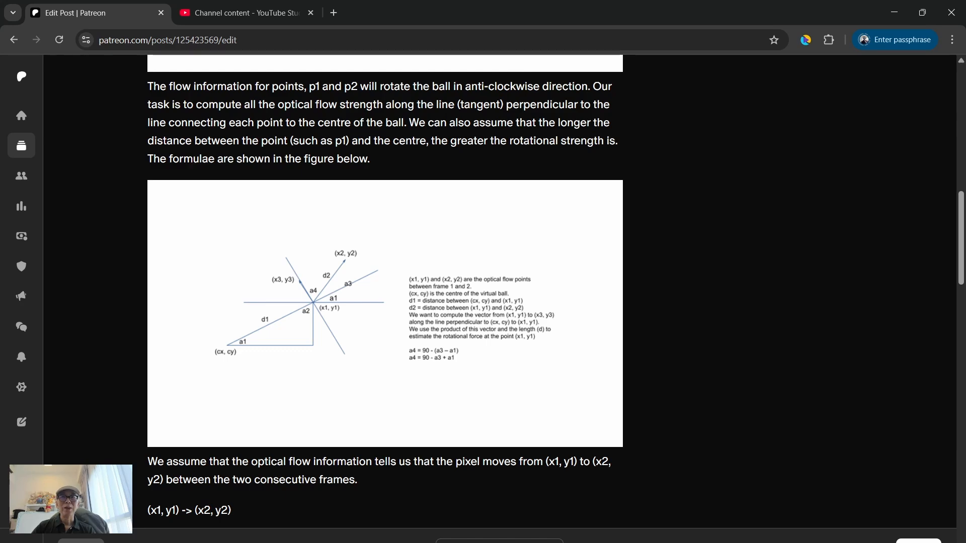
{"action": "mouse_move", "coordinate": [650, 541]}
{"action": "left_click", "coordinate": [650, 504]}
Add a Function TOP fed by a4 and set its Function R to cos(x) Cosine
{"action": "left_click_drag", "start_coordinate": [661, 388], "coordinate": [506, 306]}
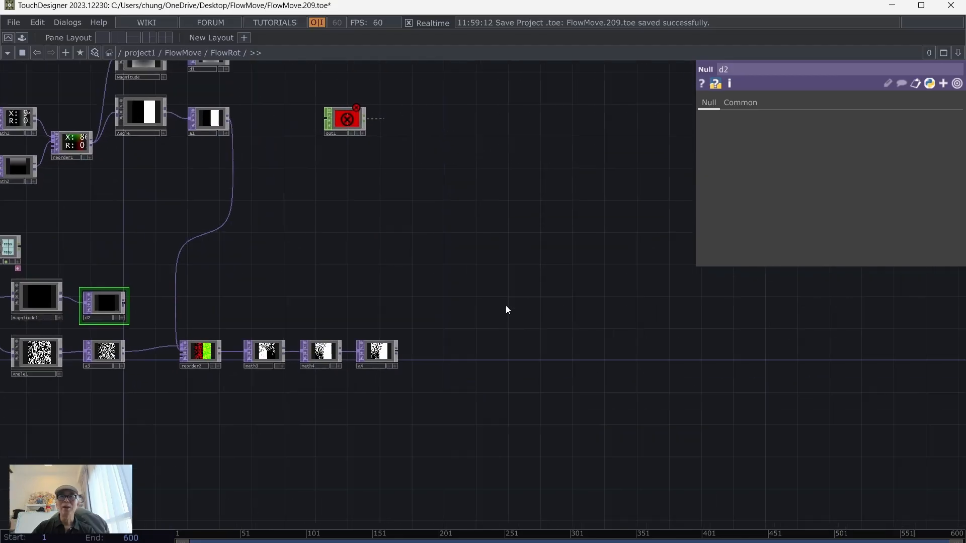
{"action": "scroll", "coordinate": [506, 306], "scroll_direction": "up", "scroll_amount": 3}
{"action": "left_click_drag", "start_coordinate": [351, 397], "coordinate": [424, 325]}
{"action": "key", "text": "Tab"}
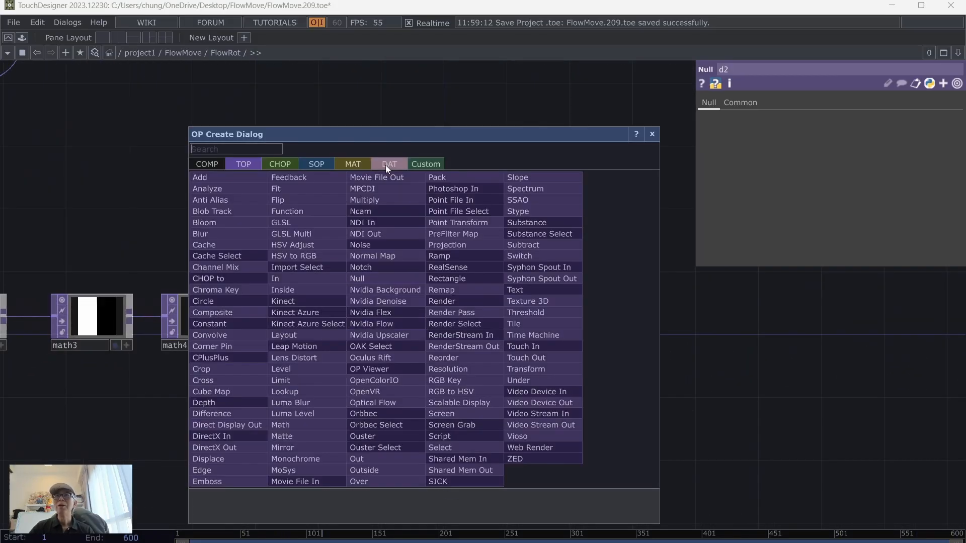
{"action": "left_click", "coordinate": [306, 214]}
{"action": "left_click", "coordinate": [436, 322]}
{"action": "scroll", "coordinate": [538, 279], "scroll_direction": "up", "scroll_amount": 3}
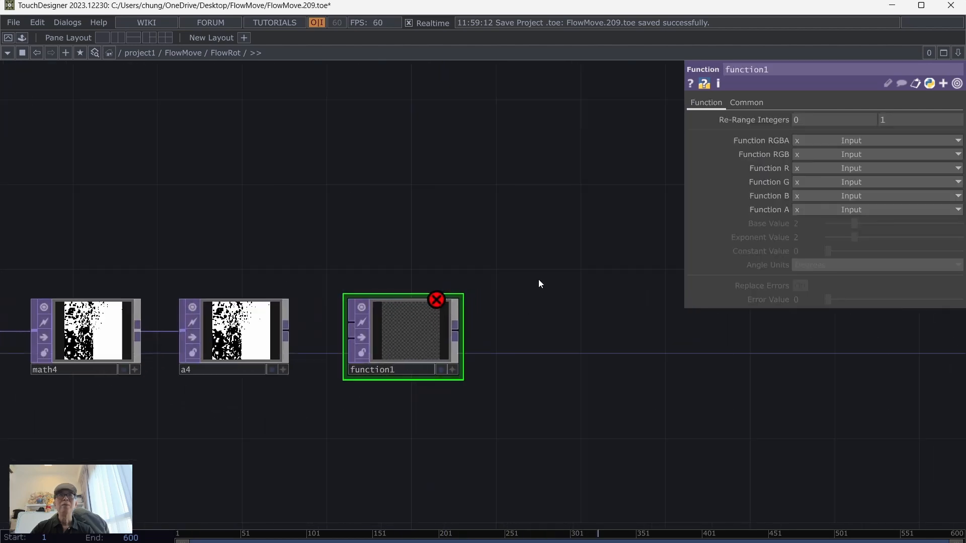
{"action": "left_click_drag", "start_coordinate": [277, 332], "coordinate": [343, 325]}
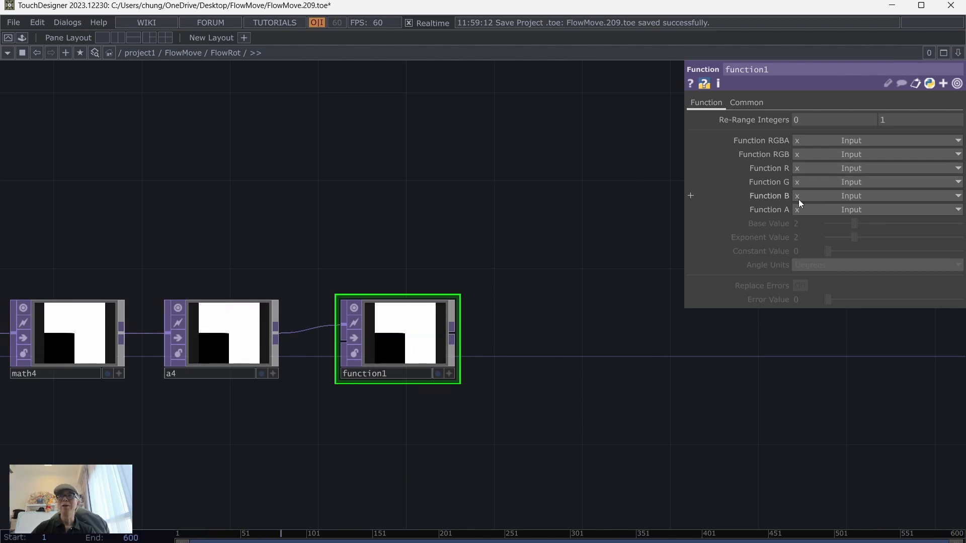
{"action": "left_click", "coordinate": [814, 169]}
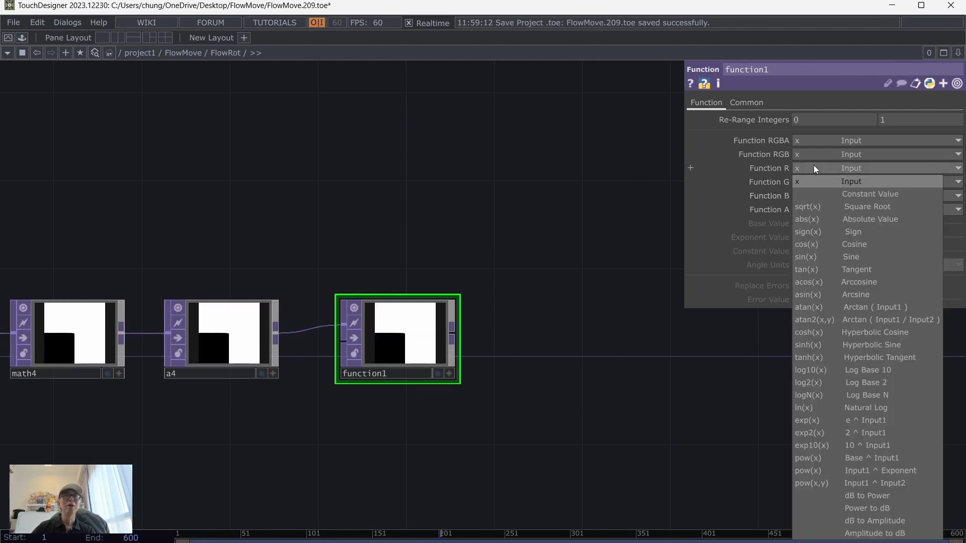
{"action": "left_click", "coordinate": [804, 245]}
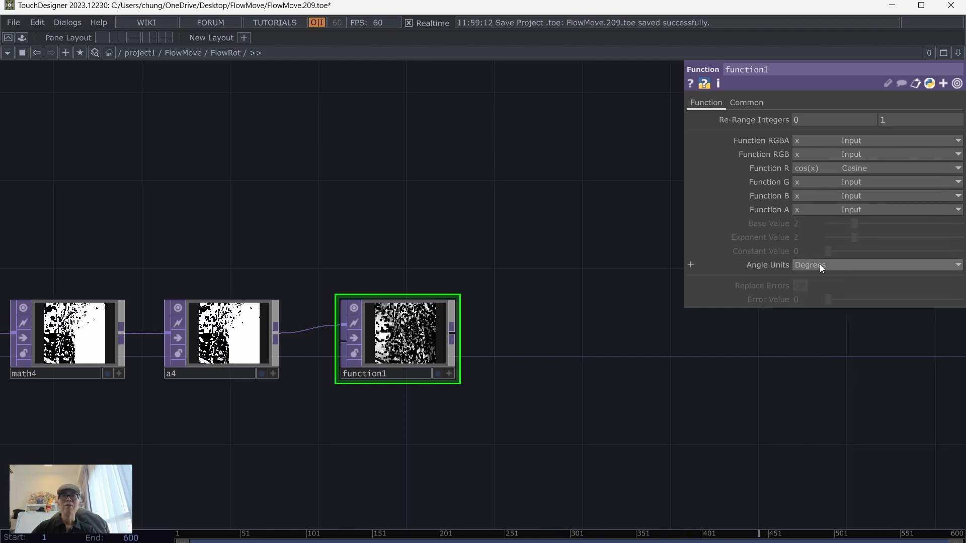
Add a Reorder TOP in the empty area above and beyond function1
{"action": "left_click_drag", "start_coordinate": [570, 421], "coordinate": [605, 446]}
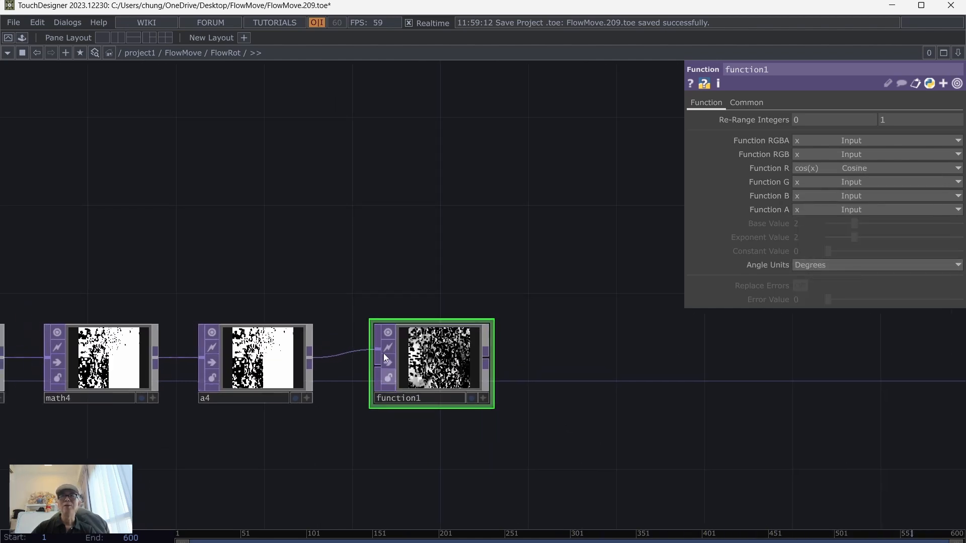
{"action": "scroll", "coordinate": [579, 301], "scroll_direction": "down", "scroll_amount": 3}
{"action": "left_click_drag", "start_coordinate": [515, 236], "coordinate": [518, 294]}
{"action": "scroll", "coordinate": [517, 293], "scroll_direction": "down", "scroll_amount": 2}
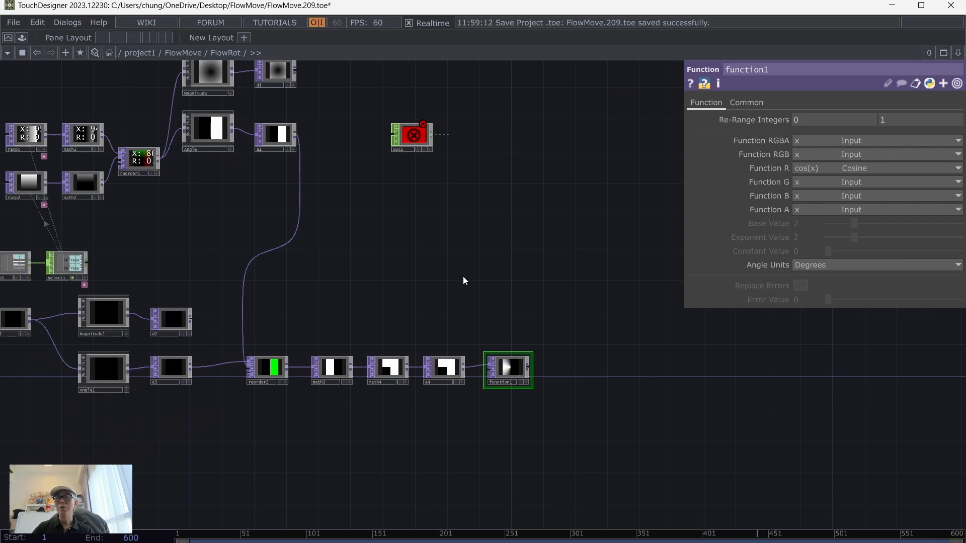
{"action": "key", "text": "Tab"}
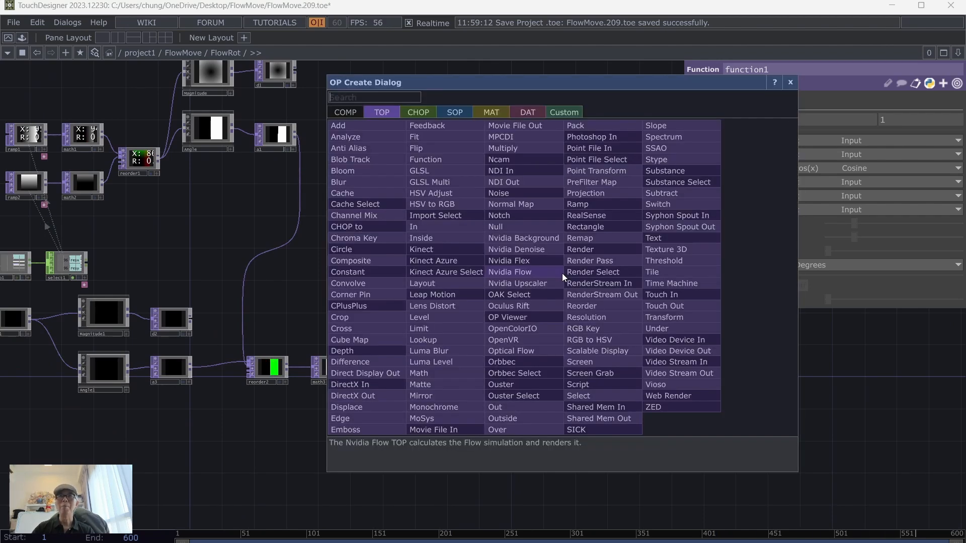
{"action": "left_click", "coordinate": [593, 307]}
{"action": "left_click", "coordinate": [575, 230]}
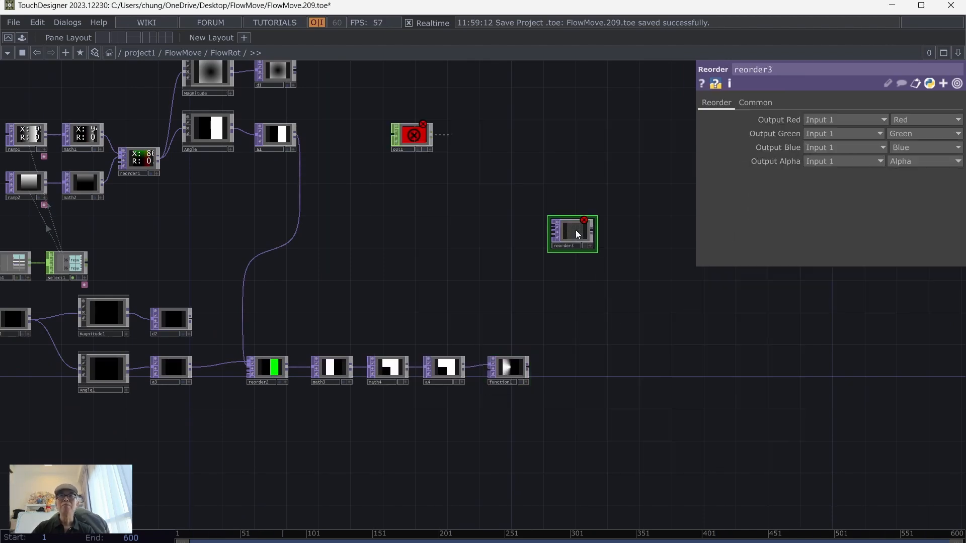
Connect the output of d1 to the first input of reorder3
{"action": "scroll", "coordinate": [568, 285], "scroll_direction": "up", "scroll_amount": 2}
{"action": "scroll", "coordinate": [568, 284], "scroll_direction": "up", "scroll_amount": 3}
{"action": "left_click_drag", "start_coordinate": [438, 290], "coordinate": [498, 494]}
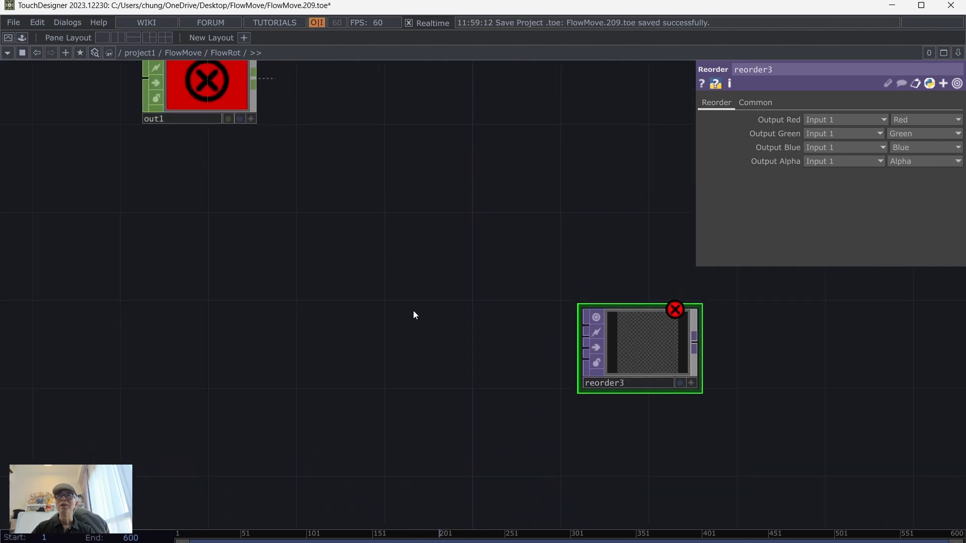
{"action": "left_click_drag", "start_coordinate": [385, 361], "coordinate": [401, 416]}
{"action": "scroll", "coordinate": [400, 414], "scroll_direction": "down", "scroll_amount": 4}
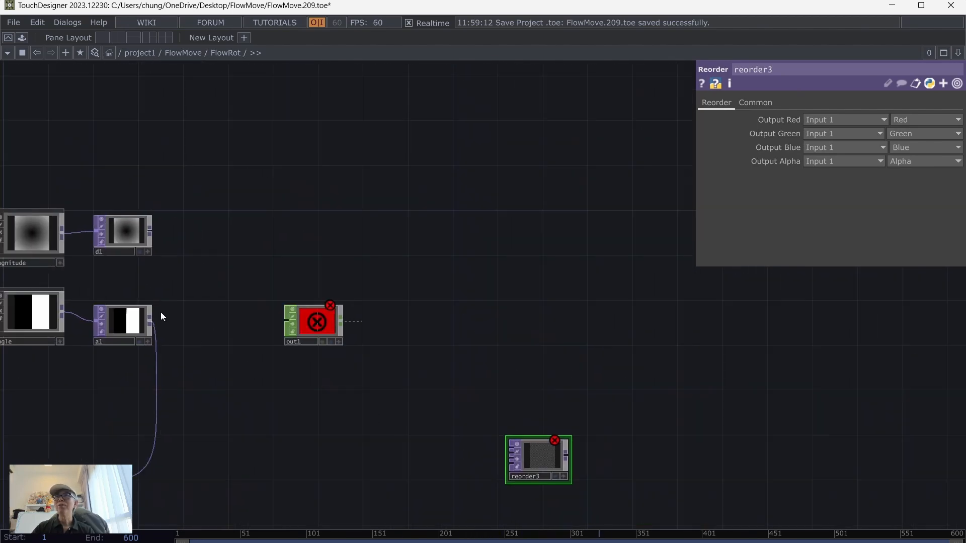
{"action": "left_click_drag", "start_coordinate": [151, 232], "coordinate": [508, 449]}
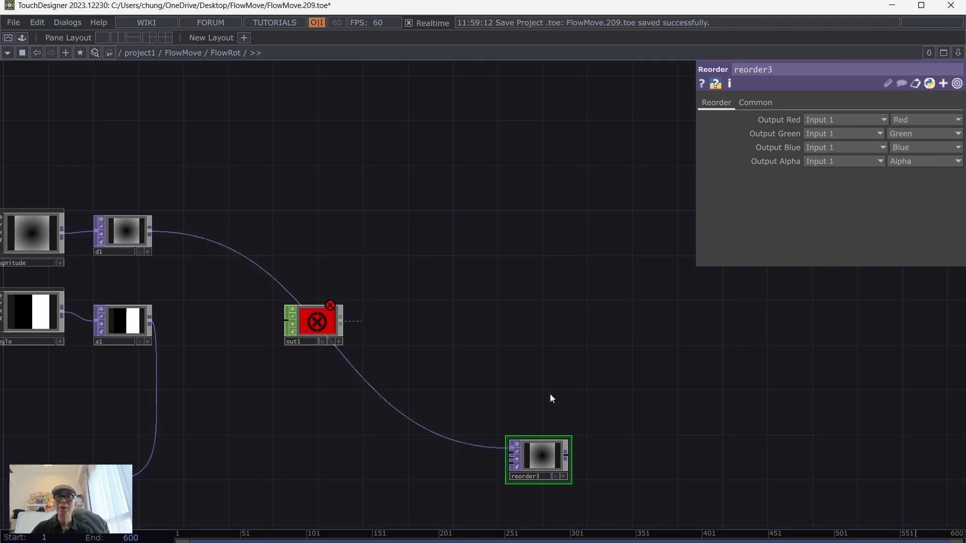
{"action": "left_click_drag", "start_coordinate": [550, 393], "coordinate": [489, 211]}
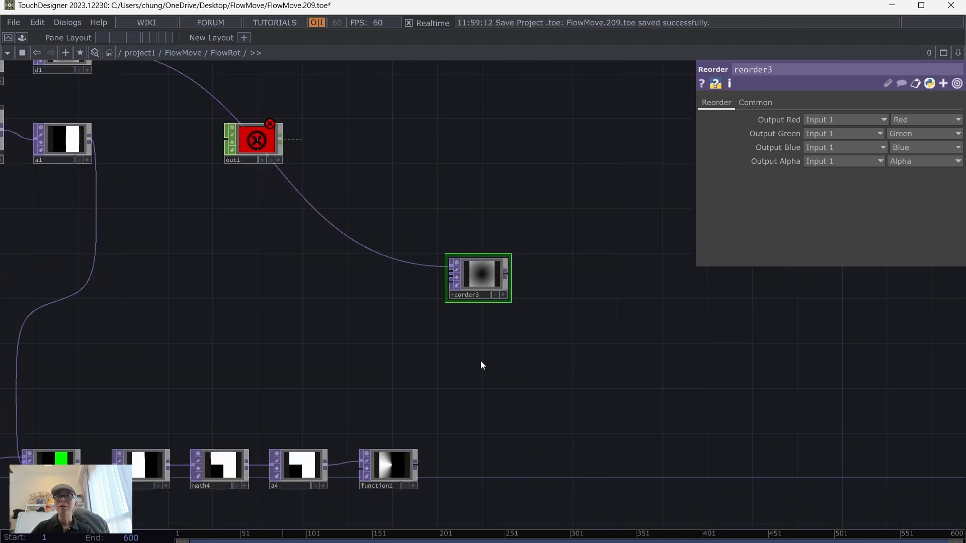
{"action": "scroll", "coordinate": [330, 337], "scroll_direction": "down", "scroll_amount": 3}
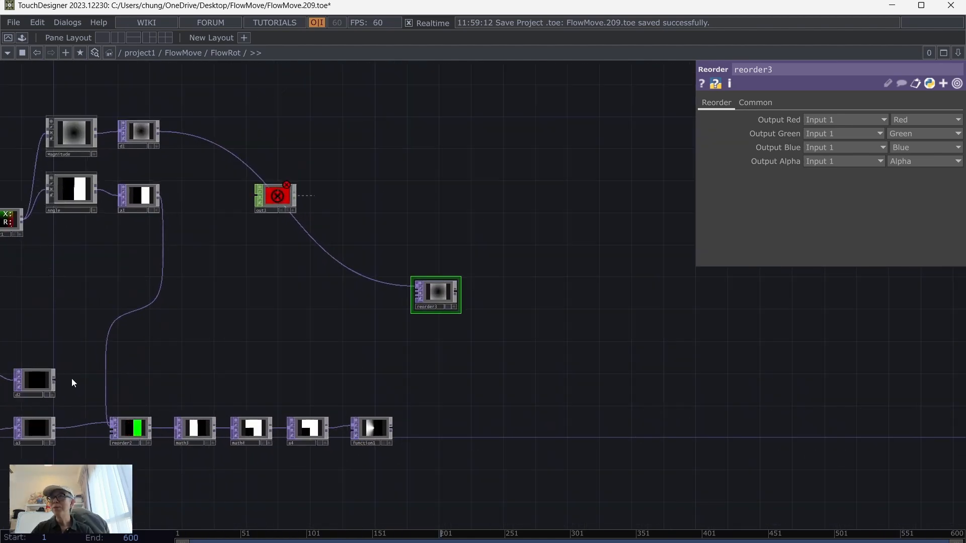
{"action": "left_click_drag", "start_coordinate": [53, 379], "coordinate": [407, 290]}
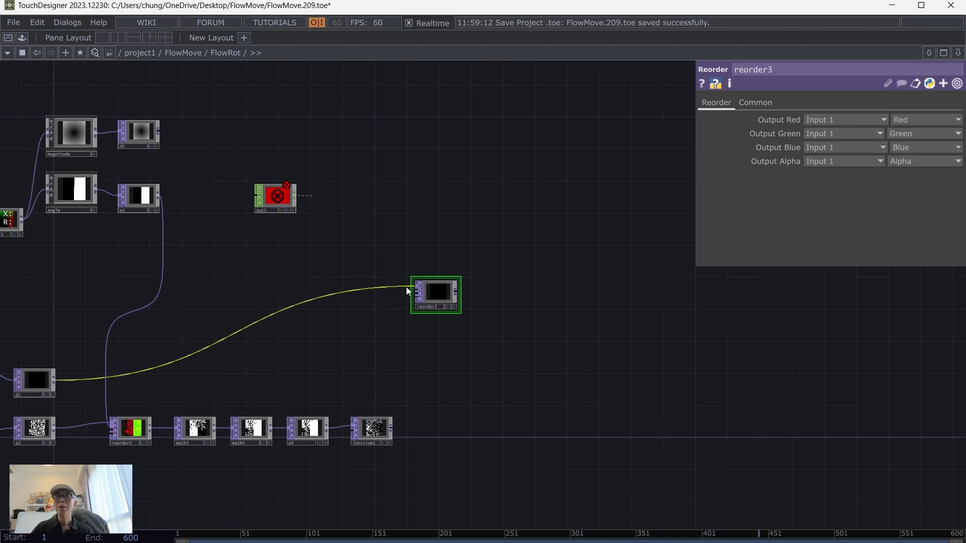
{"action": "right_click", "coordinate": [316, 301]}
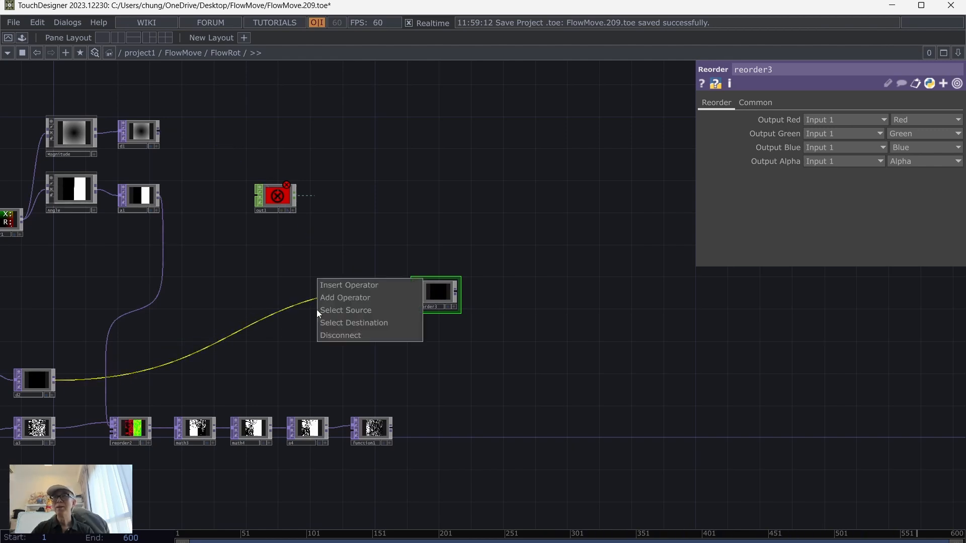
{"action": "left_click", "coordinate": [328, 335]}
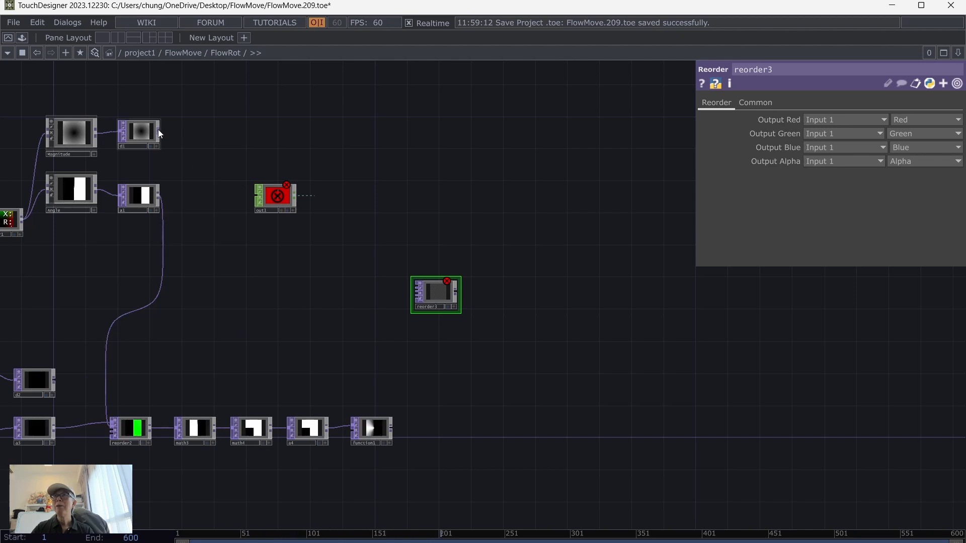
{"action": "left_click_drag", "start_coordinate": [159, 131], "coordinate": [407, 286]}
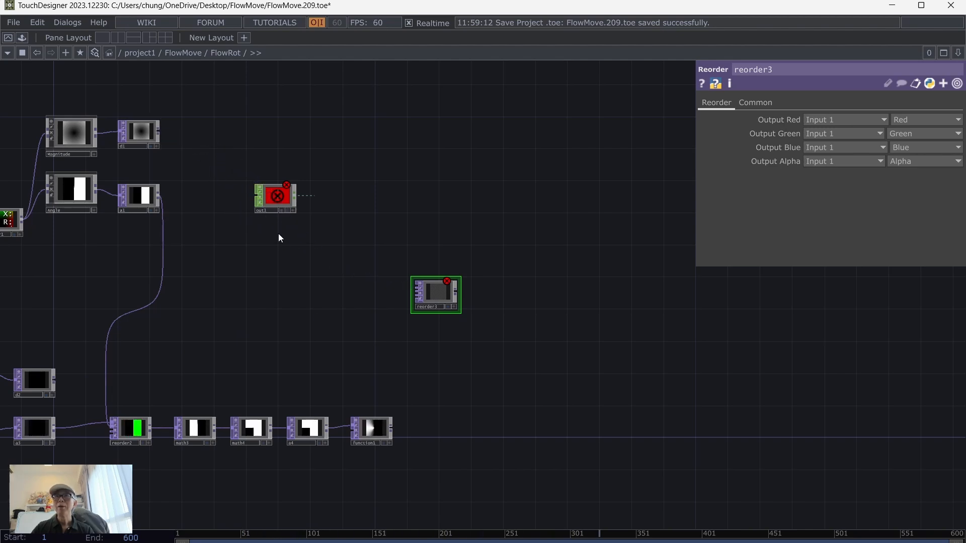
{"action": "left_click_drag", "start_coordinate": [161, 132], "coordinate": [410, 286]}
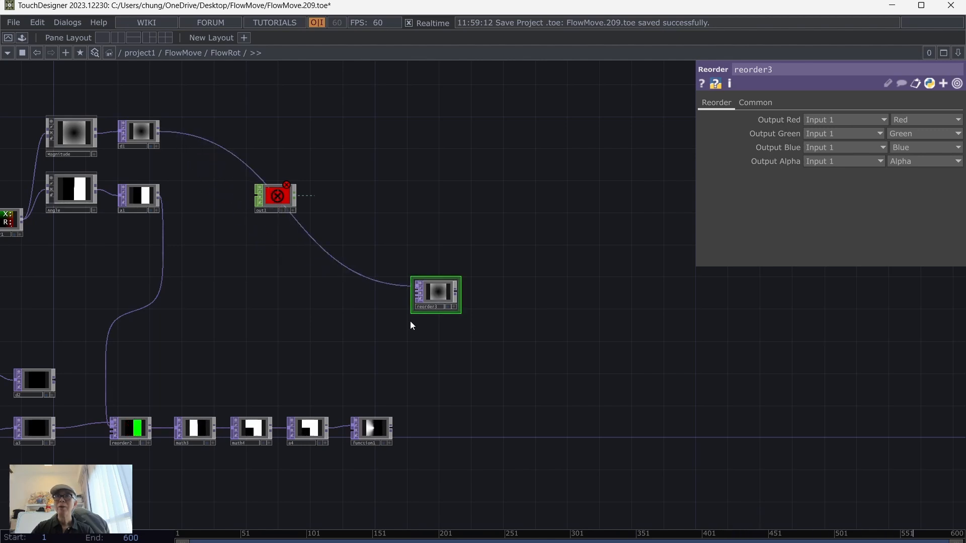
Connect d2 to the third input of reorder3 and function1 to its second input
{"action": "scroll", "coordinate": [409, 322], "scroll_direction": "up", "scroll_amount": 3}
{"action": "left_click_drag", "start_coordinate": [271, 352], "coordinate": [468, 336]}
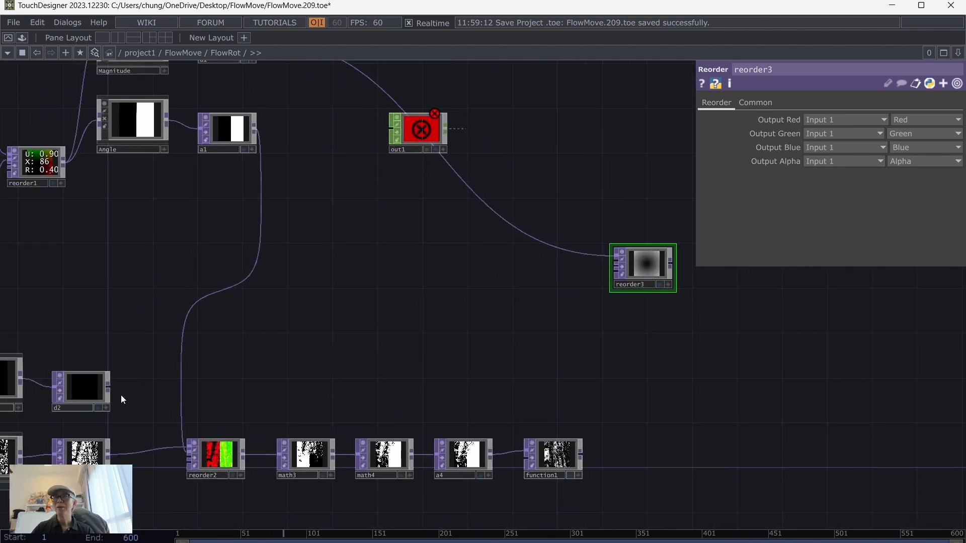
{"action": "left_click_drag", "start_coordinate": [111, 386], "coordinate": [602, 257]}
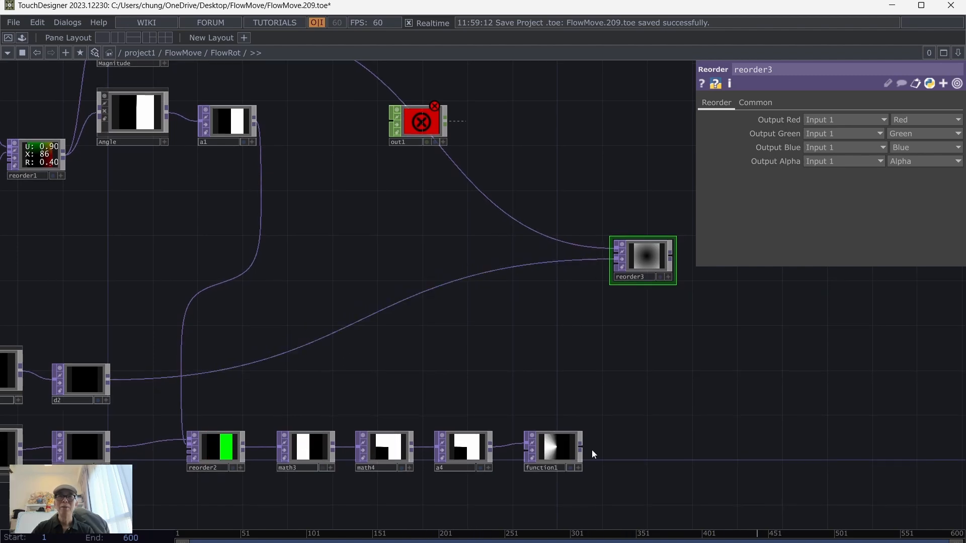
{"action": "left_click_drag", "start_coordinate": [580, 445], "coordinate": [586, 259]}
{"action": "left_click_drag", "start_coordinate": [609, 355], "coordinate": [558, 372]}
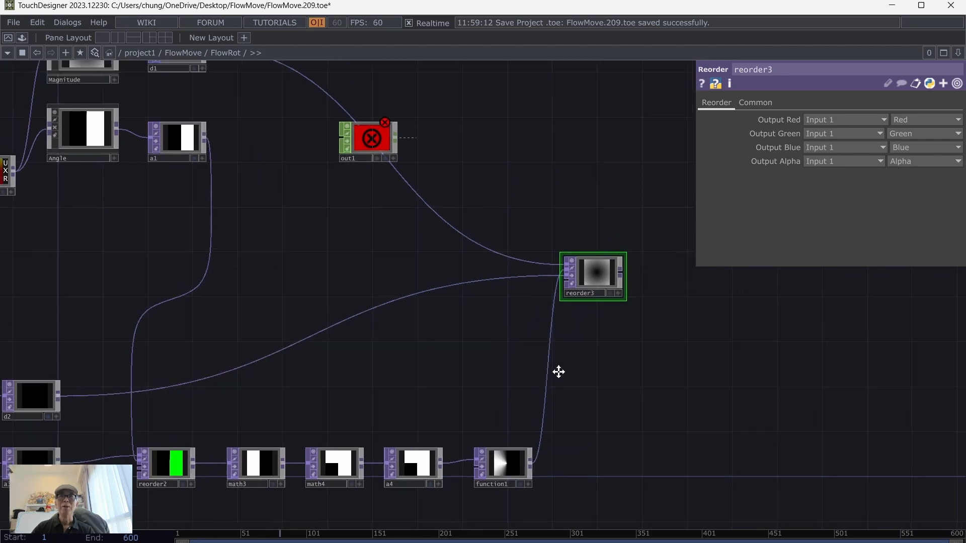
Map reorder3's Output Red, Green and Blue to the Luminance of Input 1, Input 2 and Input 3 respectively
{"action": "scroll", "coordinate": [558, 372], "scroll_direction": "up", "scroll_amount": 4}
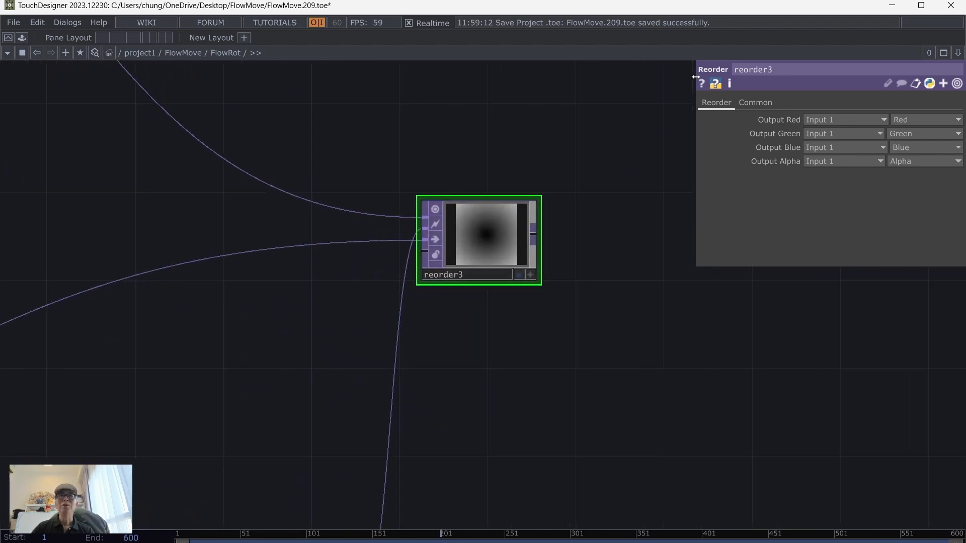
{"action": "left_click", "coordinate": [906, 119]}
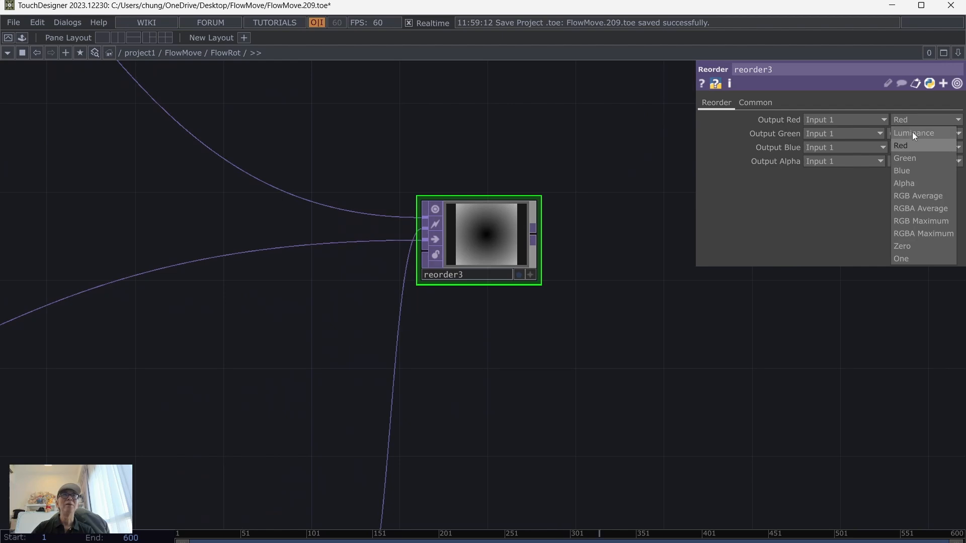
{"action": "left_click", "coordinate": [912, 132]}
{"action": "left_click", "coordinate": [818, 148]}
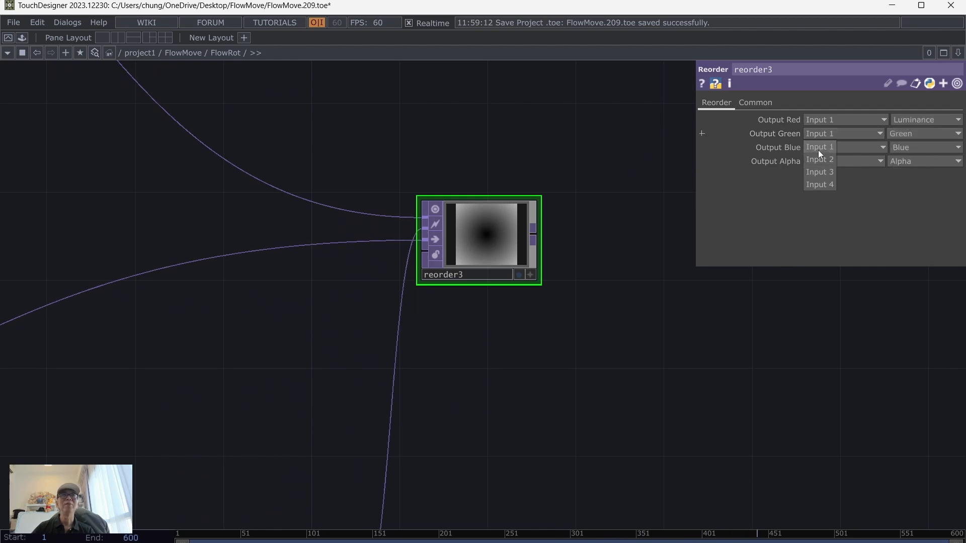
{"action": "left_click", "coordinate": [818, 162]}
{"action": "left_click", "coordinate": [928, 130]}
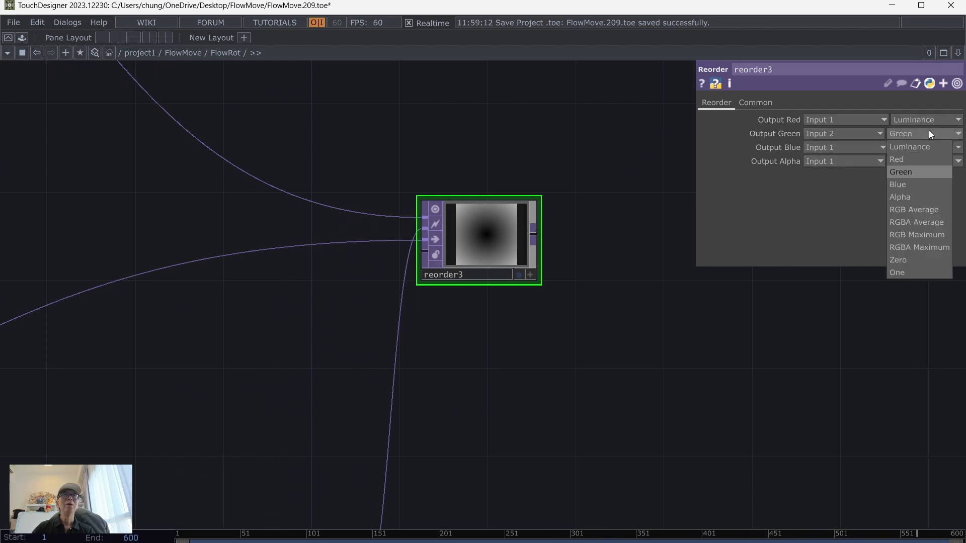
{"action": "left_click", "coordinate": [911, 150]}
{"action": "left_click", "coordinate": [850, 161]}
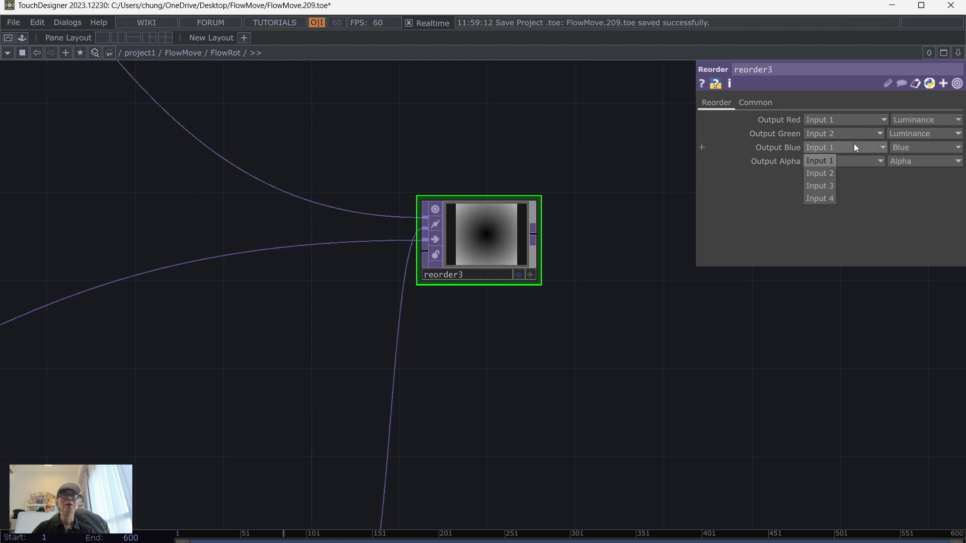
{"action": "left_click", "coordinate": [819, 187]}
{"action": "left_click", "coordinate": [907, 147]}
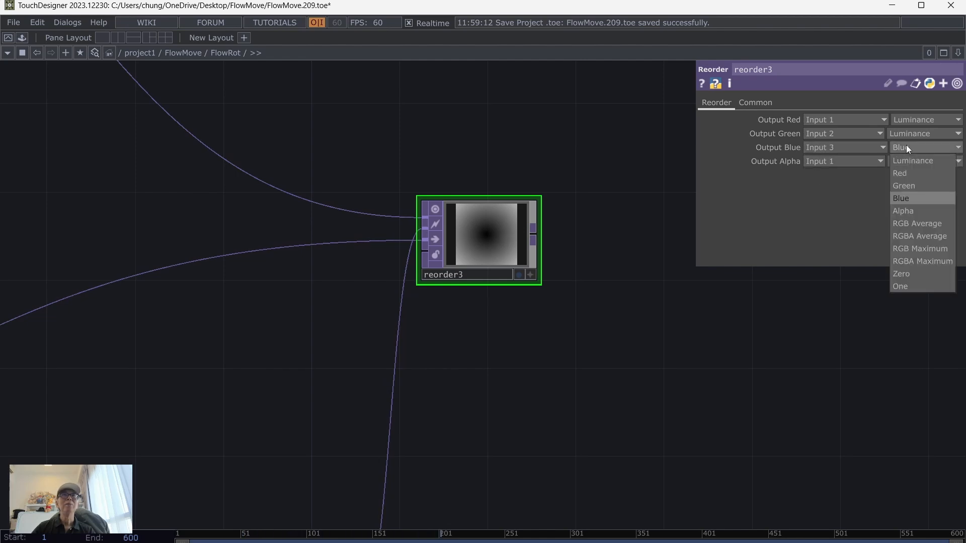
{"action": "left_click", "coordinate": [906, 161]}
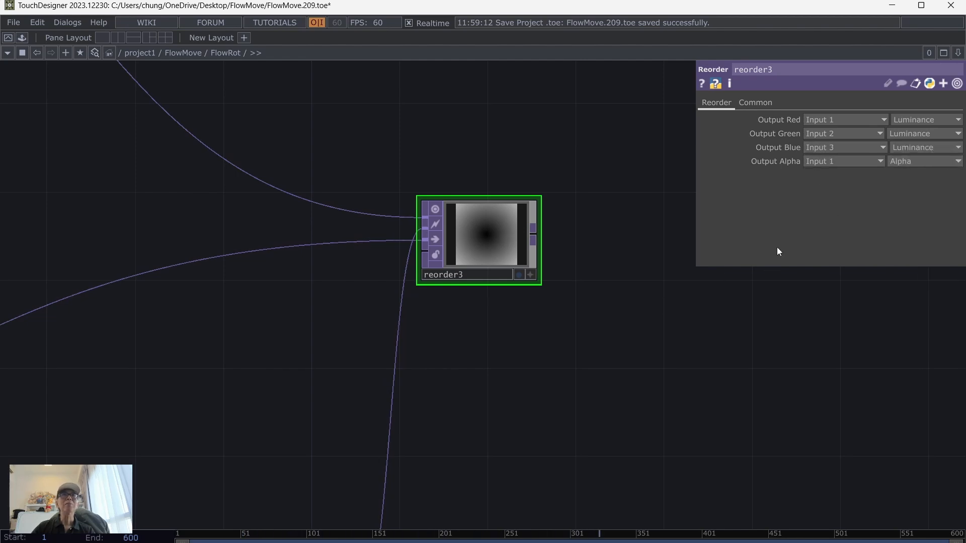
Set the pixel format of reorder3 to 32-bit float (RGBA)
{"action": "left_click", "coordinate": [754, 103]}
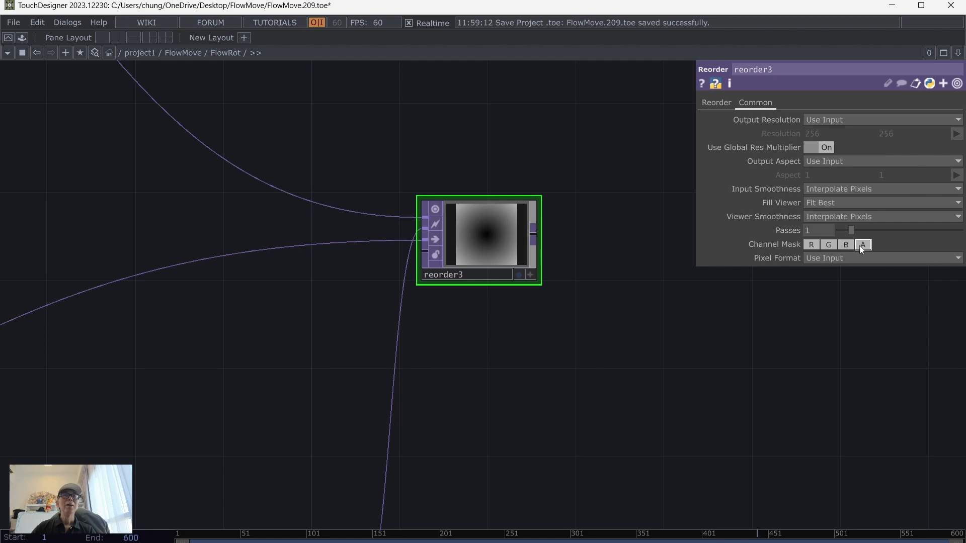
{"action": "left_click", "coordinate": [828, 258]}
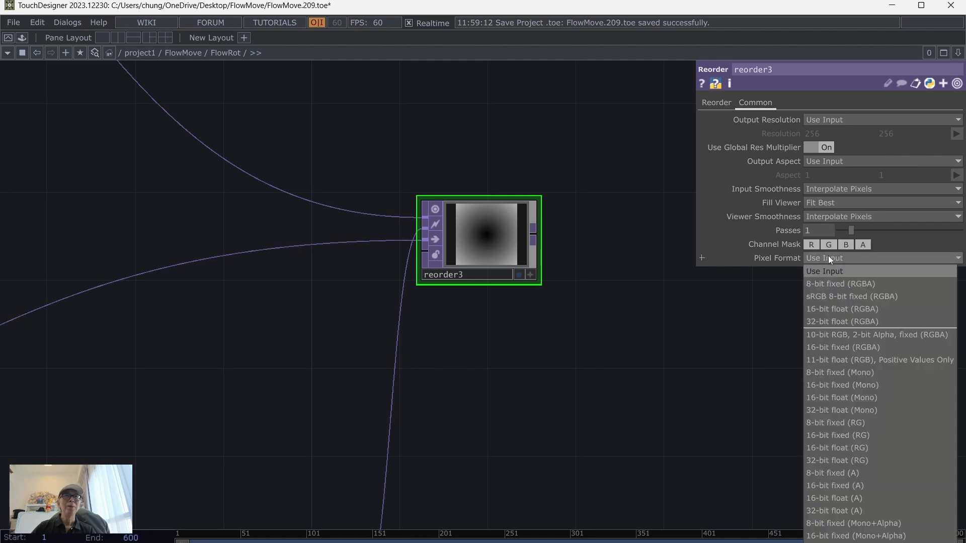
{"action": "left_click", "coordinate": [859, 322]}
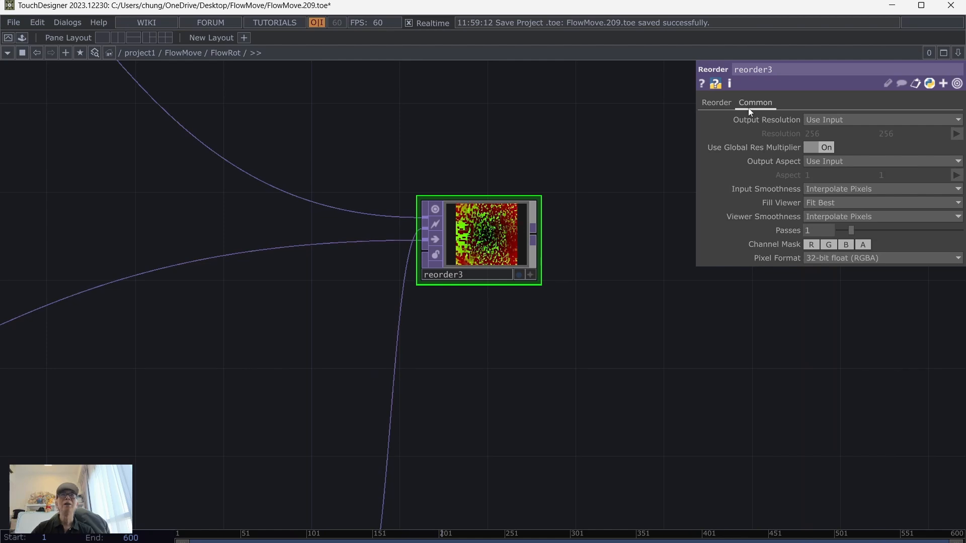
Set reorder3's Output Alpha to One and save the project
{"action": "left_click", "coordinate": [712, 103]}
{"action": "left_click", "coordinate": [922, 162]}
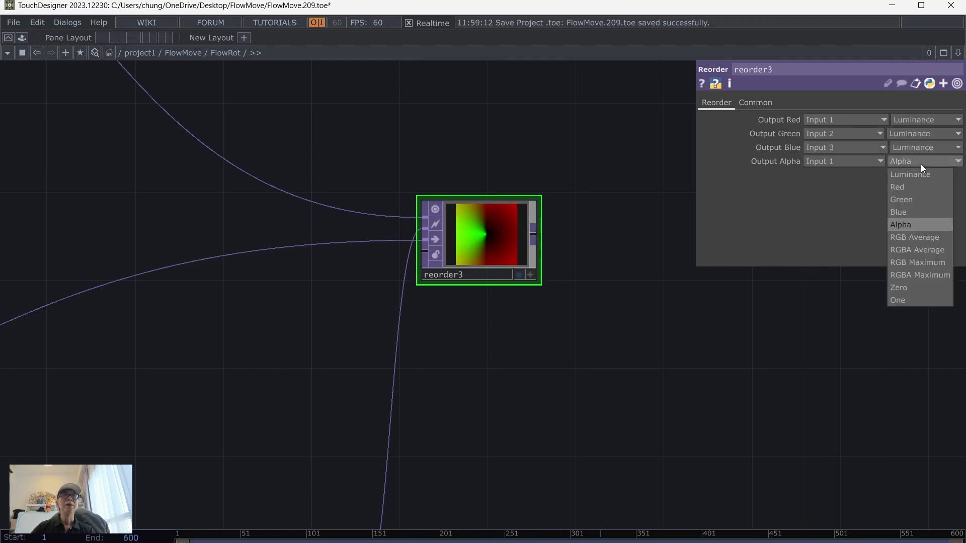
{"action": "left_click", "coordinate": [909, 300]}
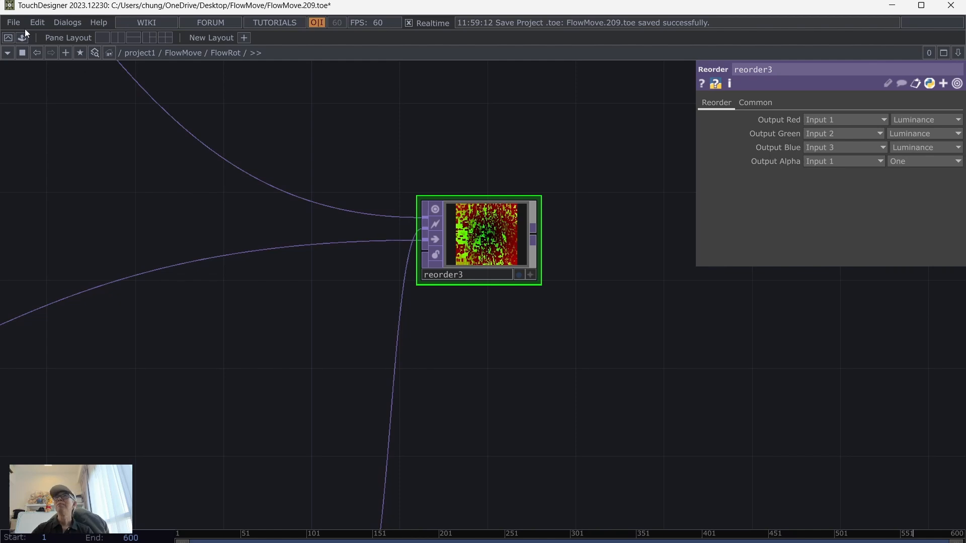
{"action": "left_click", "coordinate": [13, 22]}
{"action": "left_click", "coordinate": [20, 84]}
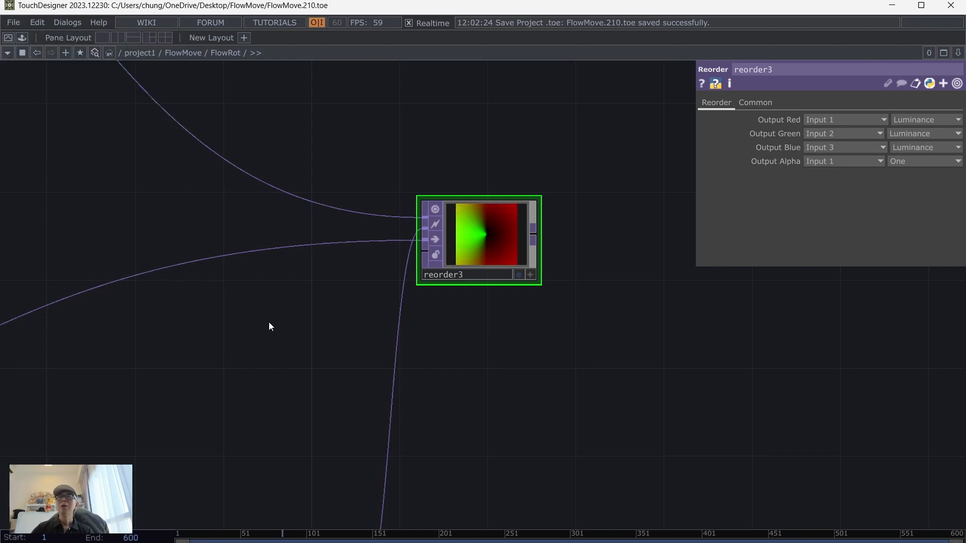
Add a Math TOP fed by the output of reorder3, placed just beyond it
{"action": "scroll", "coordinate": [568, 397], "scroll_direction": "up", "scroll_amount": 2}
{"action": "middle_click_drag", "start_coordinate": [568, 397], "coordinate": [557, 309]}
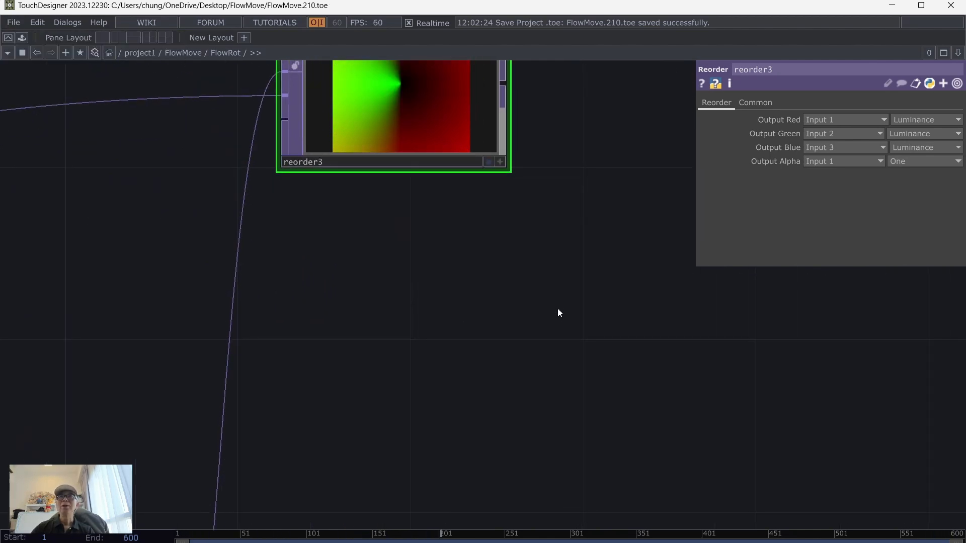
{"action": "left_click_drag", "start_coordinate": [557, 358], "coordinate": [554, 509]}
{"action": "left_click_drag", "start_coordinate": [509, 294], "coordinate": [267, 330]}
{"action": "left_click_drag", "start_coordinate": [392, 286], "coordinate": [468, 246]}
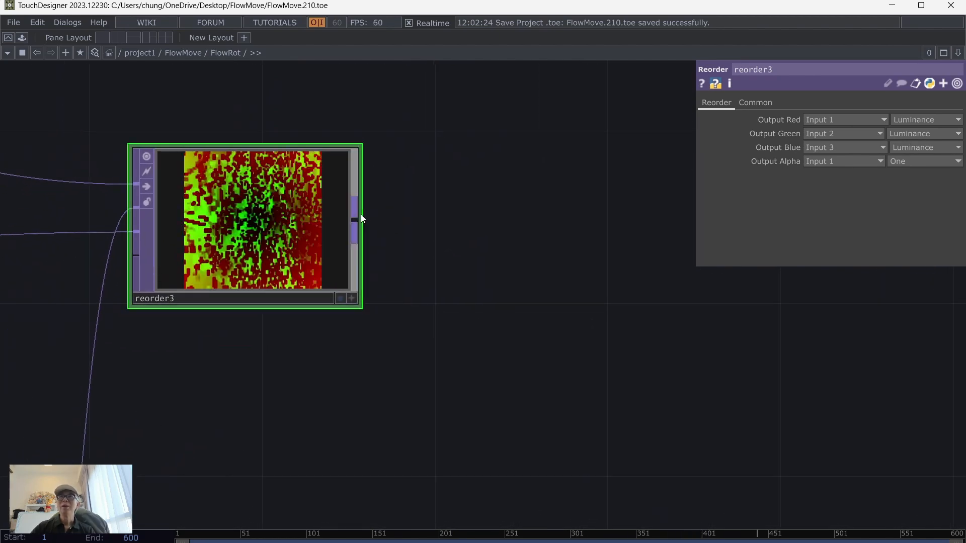
{"action": "right_click", "coordinate": [360, 220]}
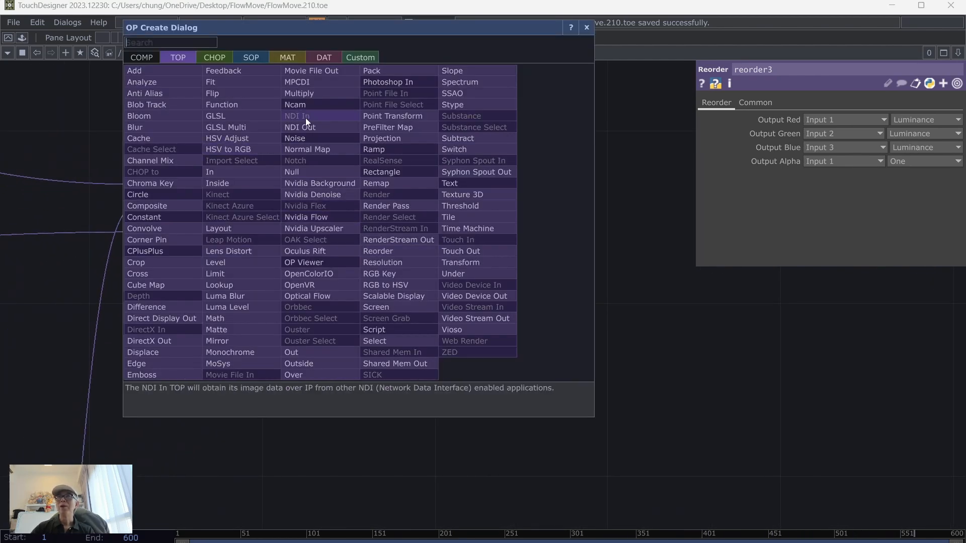
{"action": "left_click", "coordinate": [243, 306]}
{"action": "left_click", "coordinate": [520, 228]}
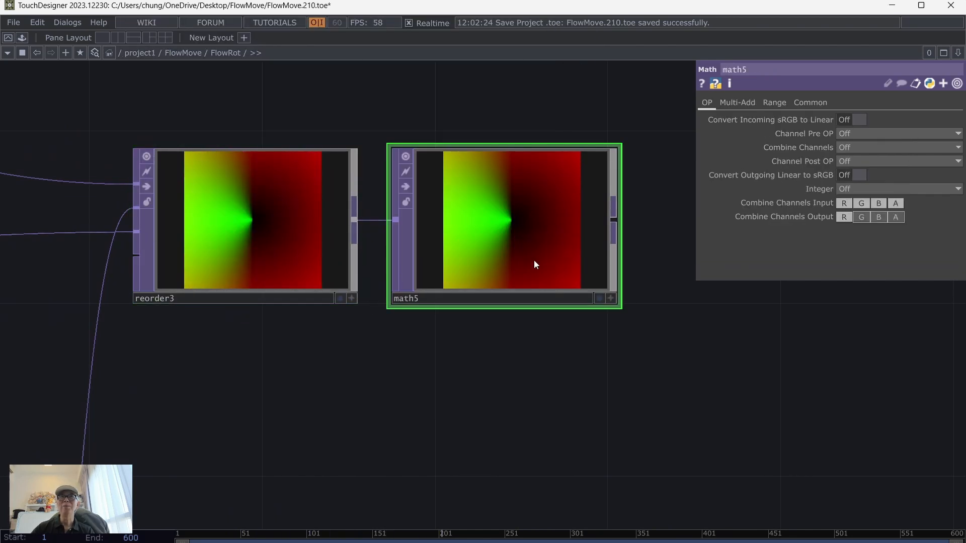
Set math5's Combine Channels to Multiply and exclude alpha from the Combine Channels Input, keeping R, G and B
{"action": "scroll", "coordinate": [674, 372], "scroll_direction": "down", "scroll_amount": 2}
{"action": "left_click_drag", "start_coordinate": [690, 383], "coordinate": [548, 384]}
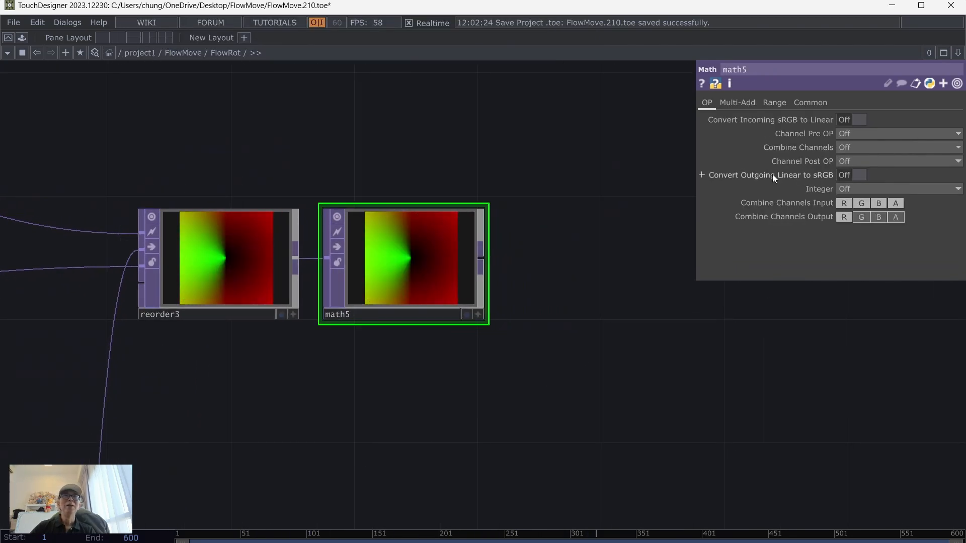
{"action": "left_click", "coordinate": [738, 102]}
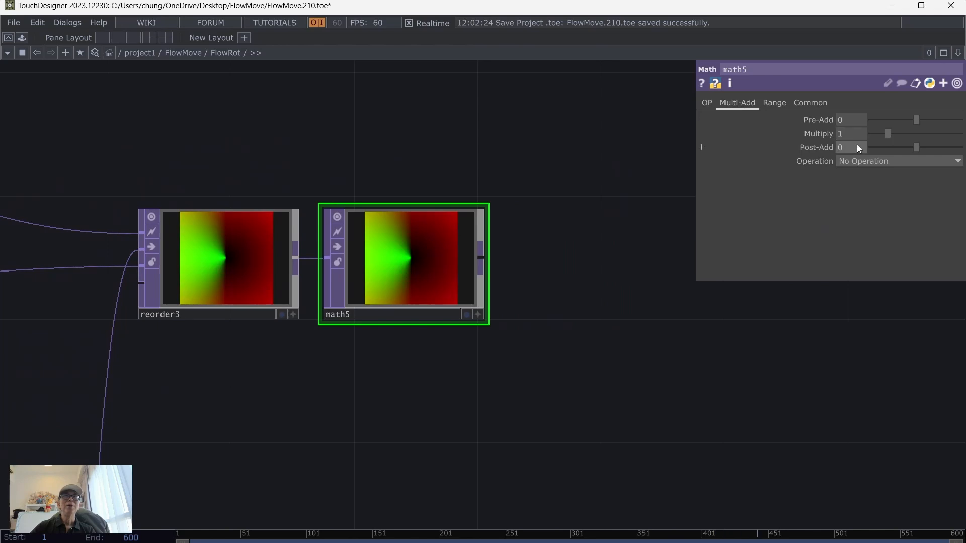
{"action": "left_click", "coordinate": [707, 102]}
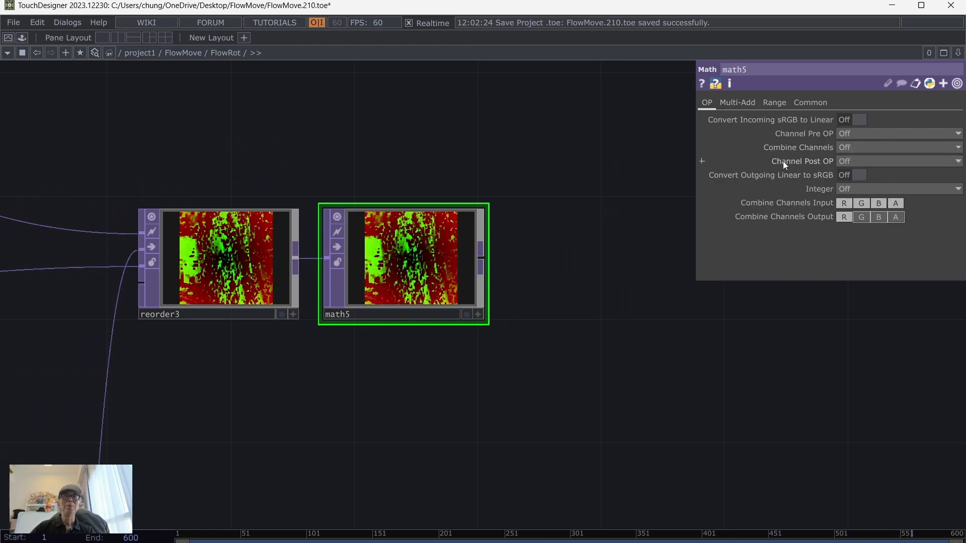
{"action": "left_click", "coordinate": [850, 146]}
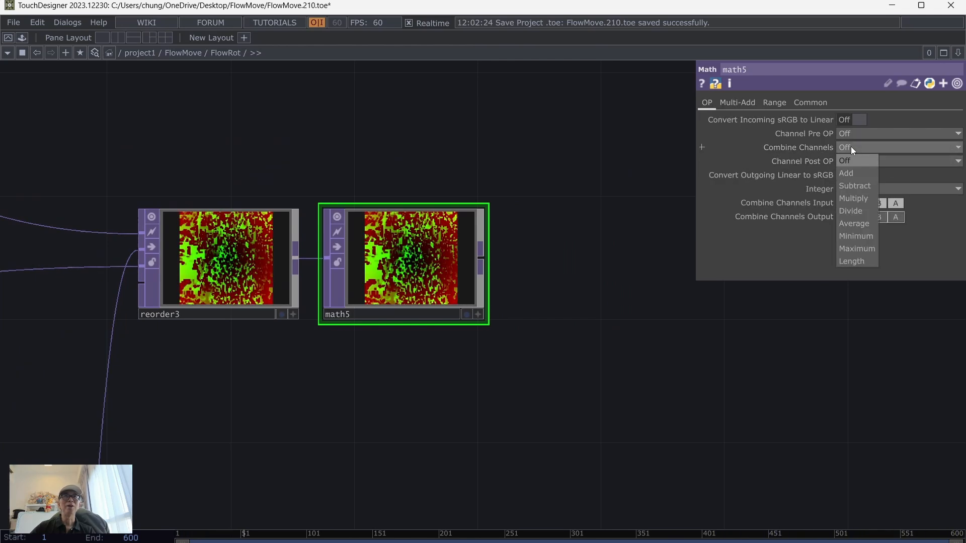
{"action": "left_click", "coordinate": [861, 200]}
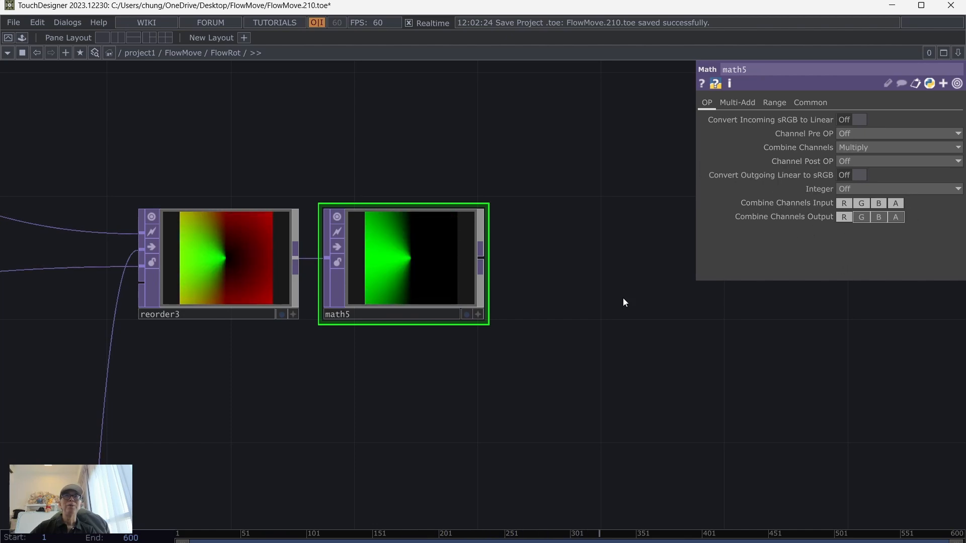
{"action": "left_click", "coordinate": [801, 104]}
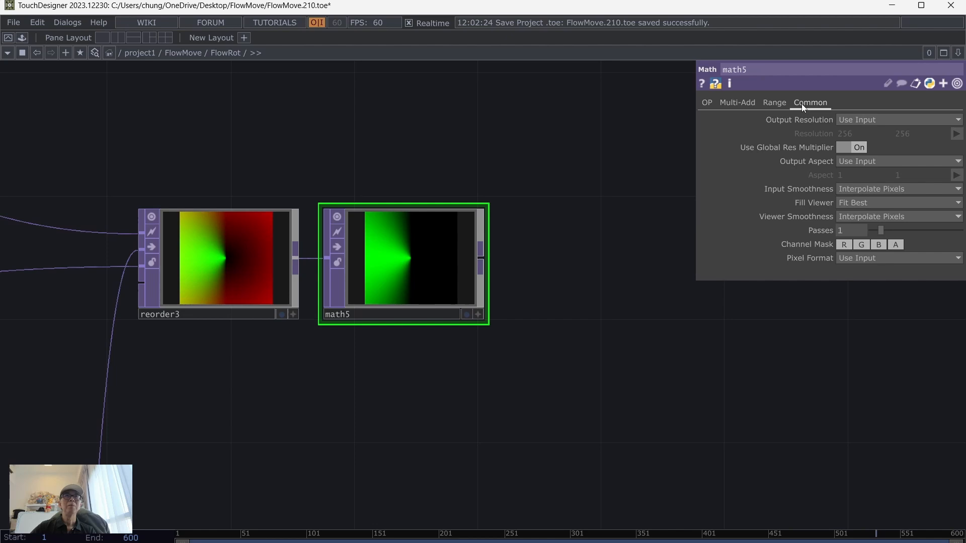
{"action": "left_click", "coordinate": [704, 102]}
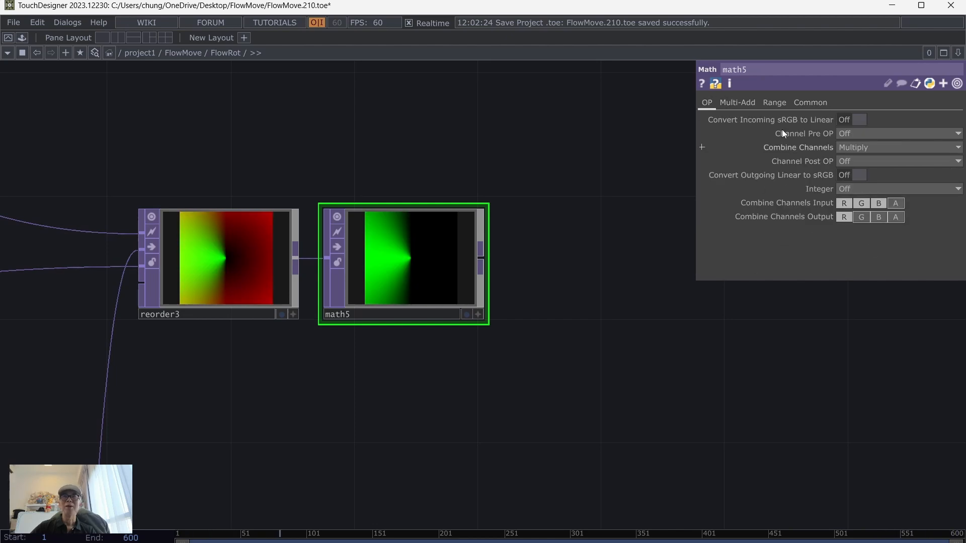
Limit math5's Channel Mask to R and set its pixel format to 32-bit float (Mono)
{"action": "left_click", "coordinate": [810, 102]}
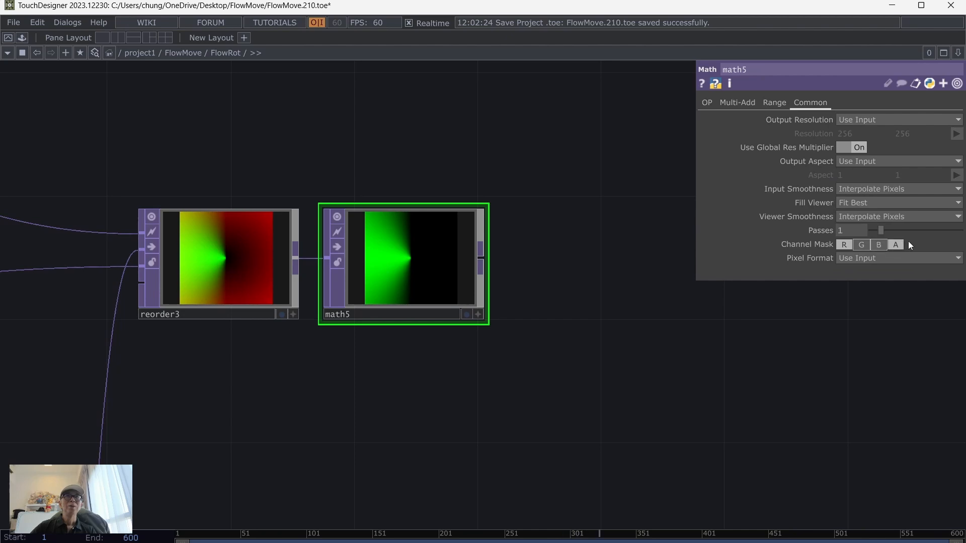
{"action": "left_click", "coordinate": [896, 245]}
{"action": "left_click", "coordinate": [858, 258]}
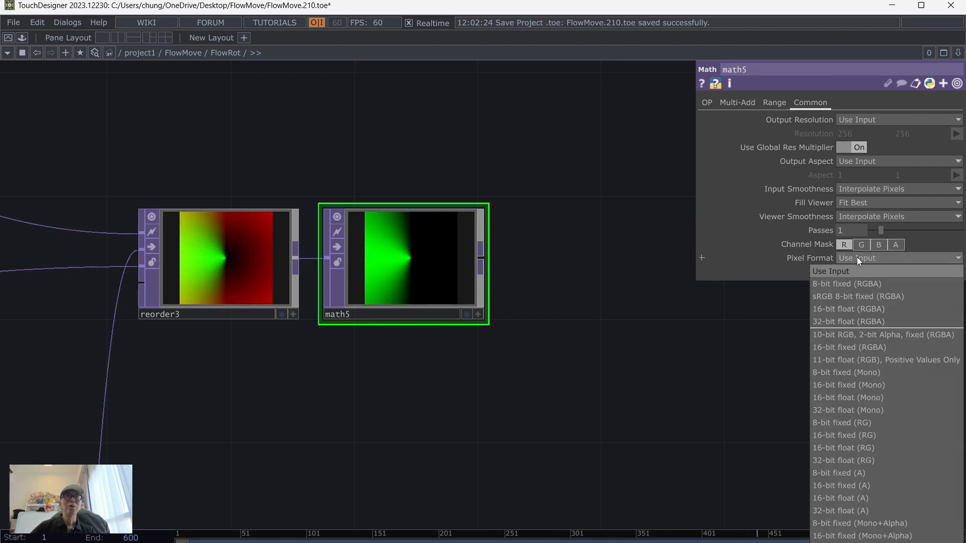
{"action": "left_click", "coordinate": [861, 410]}
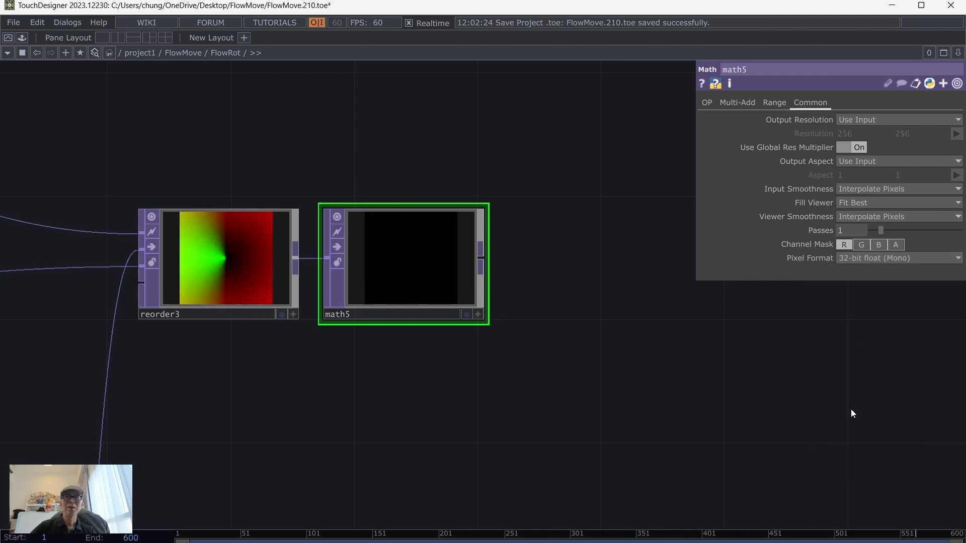
Review math5's channel operation, range and common settings alongside its output image
{"action": "scroll", "coordinate": [588, 386], "scroll_direction": "up", "scroll_amount": 2}
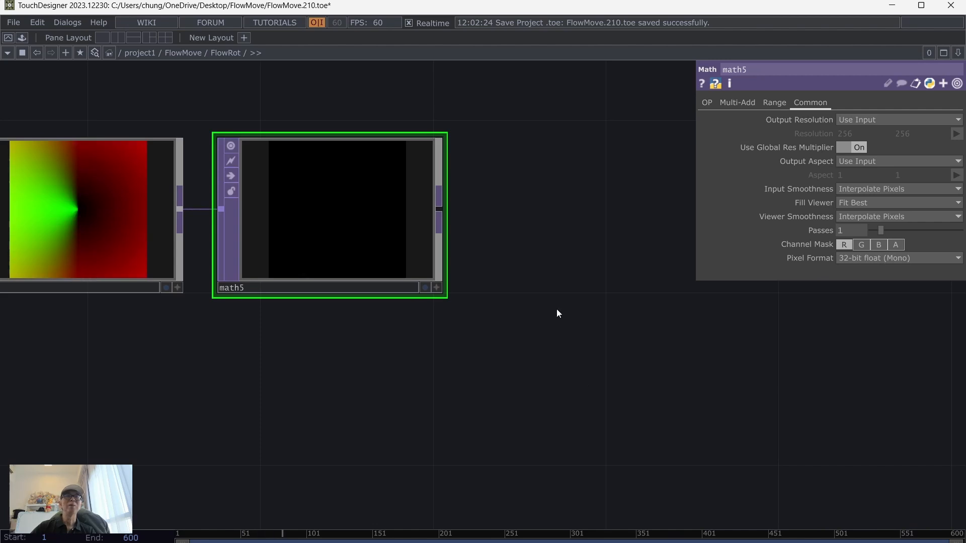
{"action": "left_click_drag", "start_coordinate": [556, 309], "coordinate": [757, 376]}
{"action": "scroll", "coordinate": [679, 362], "scroll_direction": "up", "scroll_amount": 2}
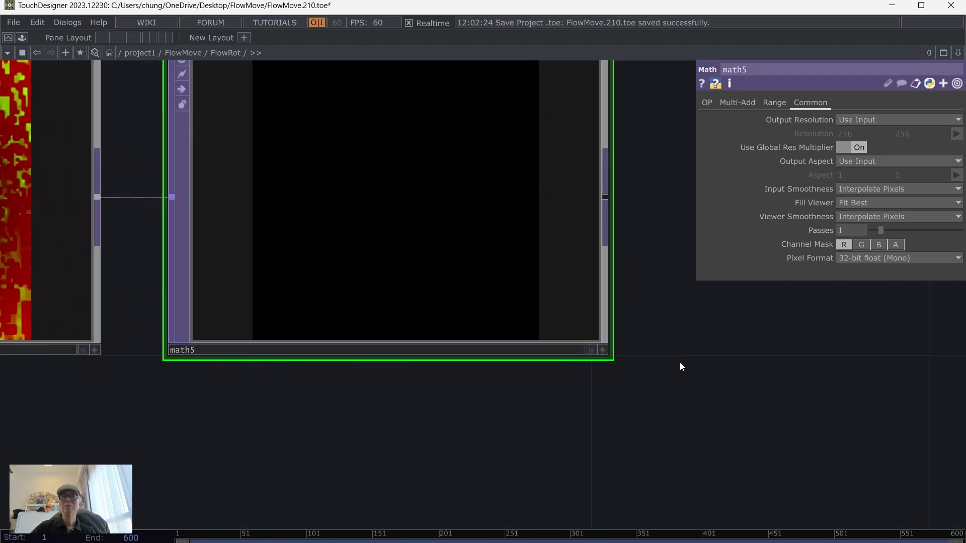
{"action": "scroll", "coordinate": [679, 362], "scroll_direction": "down", "scroll_amount": 1}
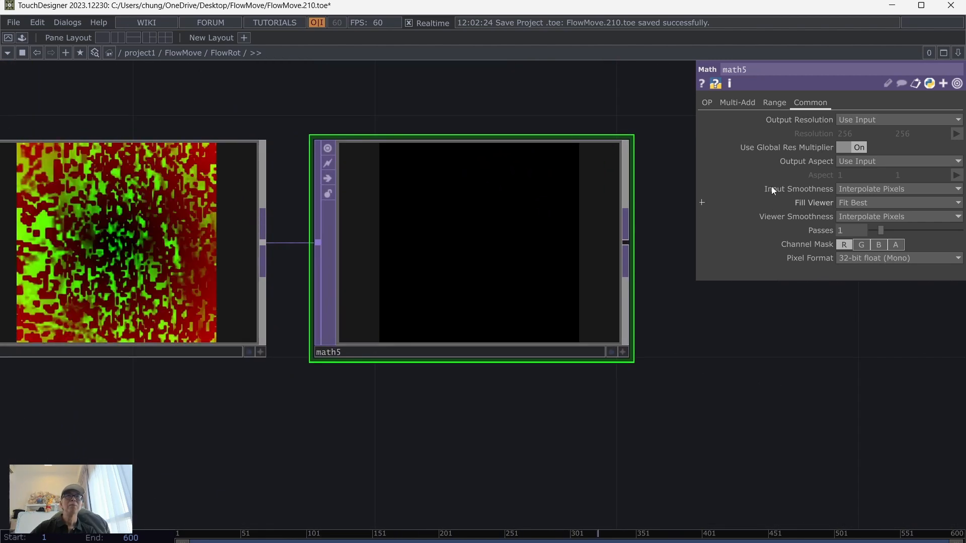
{"action": "left_click", "coordinate": [709, 101]}
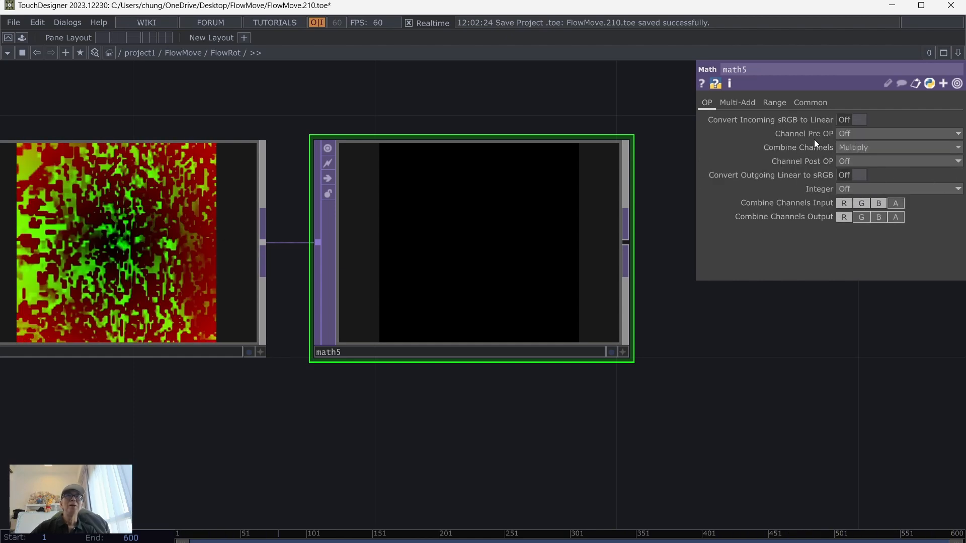
{"action": "left_click", "coordinate": [772, 104]}
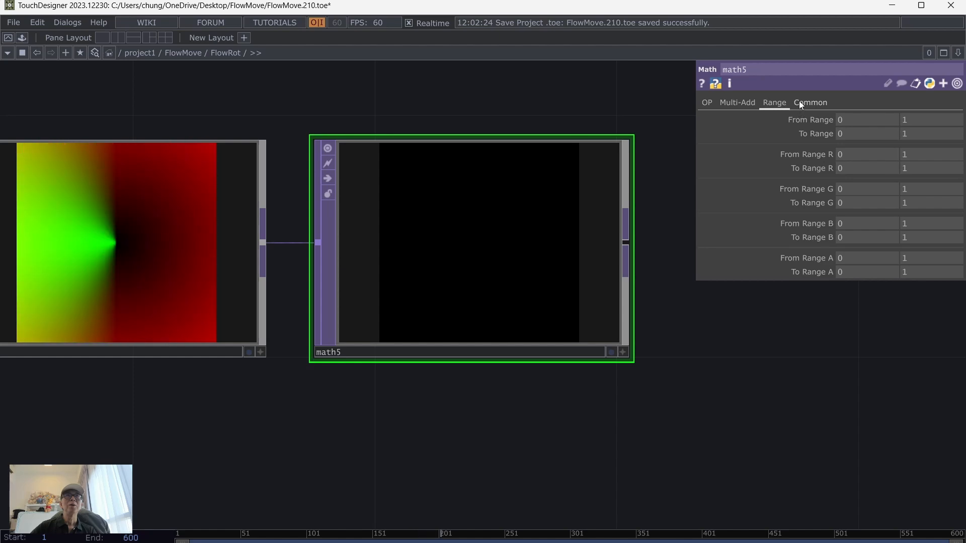
{"action": "left_click", "coordinate": [799, 103]}
Enlarge the math5 node slightly, activate its viewer and display the pixel values under the pointer
{"action": "left_click_drag", "start_coordinate": [625, 351], "coordinate": [628, 353]}
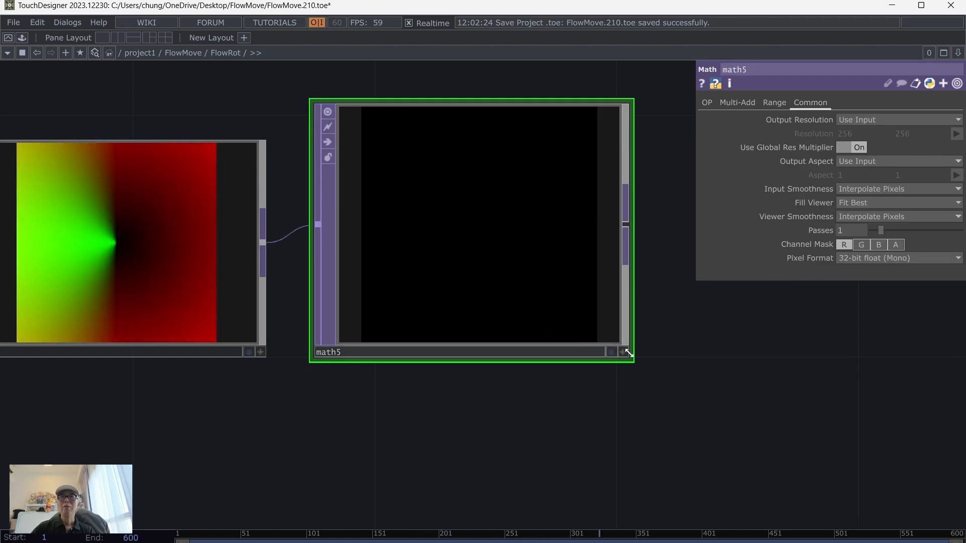
{"action": "left_click", "coordinate": [623, 352]}
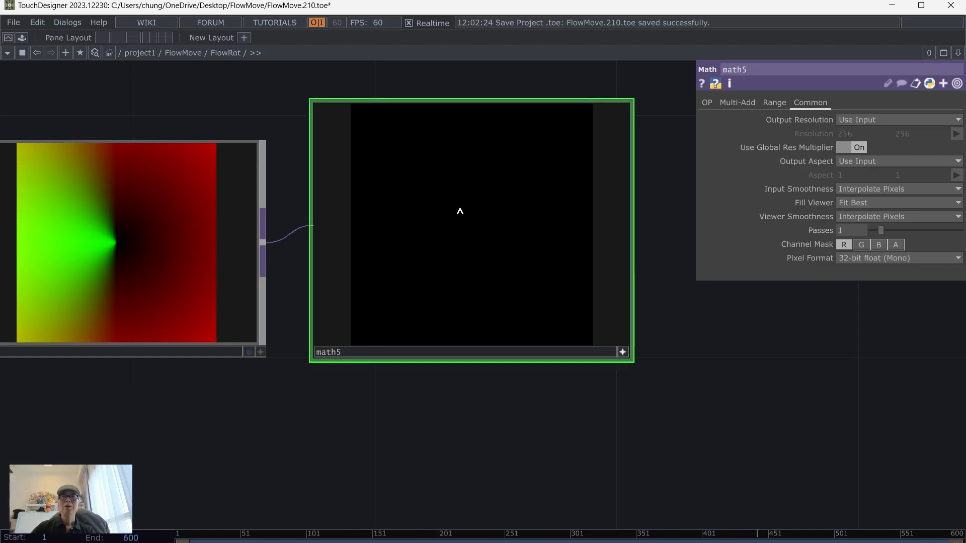
{"action": "right_click", "coordinate": [457, 203]}
{"action": "left_click", "coordinate": [494, 171]}
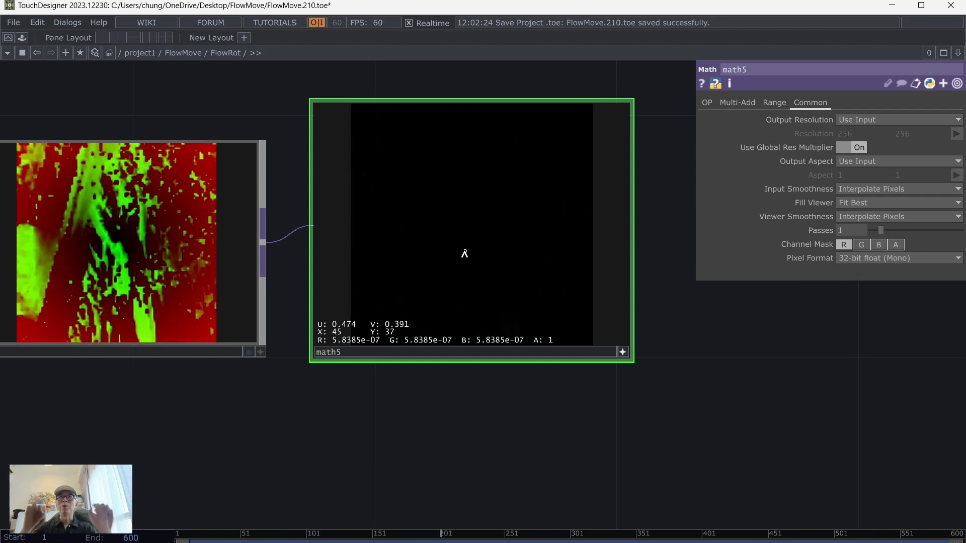
{"action": "scroll", "coordinate": [516, 274], "scroll_direction": "down", "scroll_amount": 4}
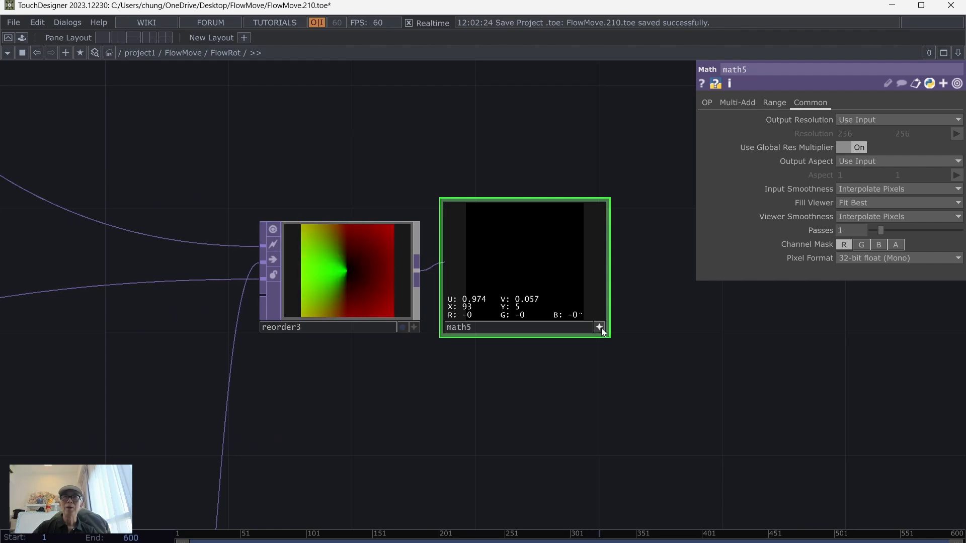
Add an Analyze TOP fed by the output of math5, placed just beyond it
{"action": "scroll", "coordinate": [651, 357], "scroll_direction": "down", "scroll_amount": 3}
{"action": "left_click_drag", "start_coordinate": [676, 392], "coordinate": [399, 367]}
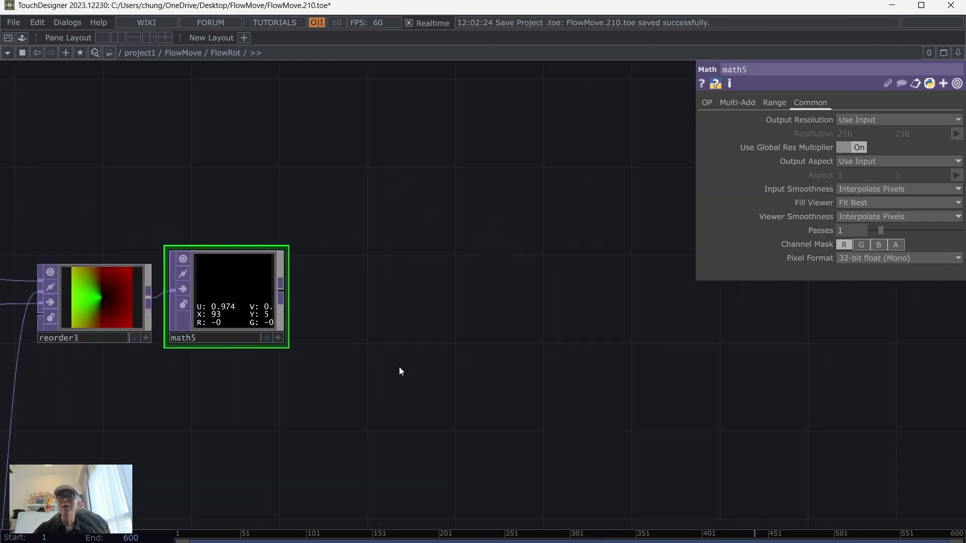
{"action": "right_click", "coordinate": [284, 290]}
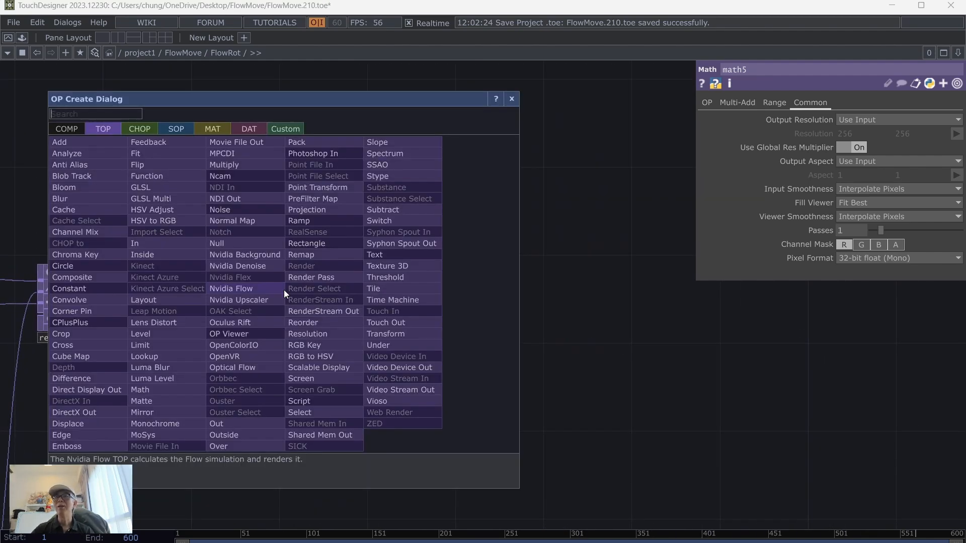
{"action": "left_click", "coordinate": [79, 153]}
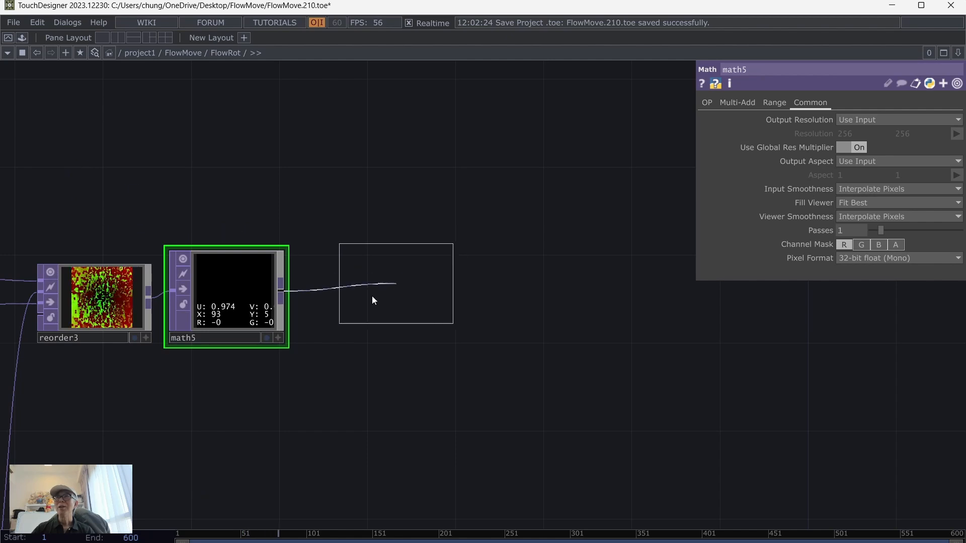
{"action": "left_click", "coordinate": [366, 296]}
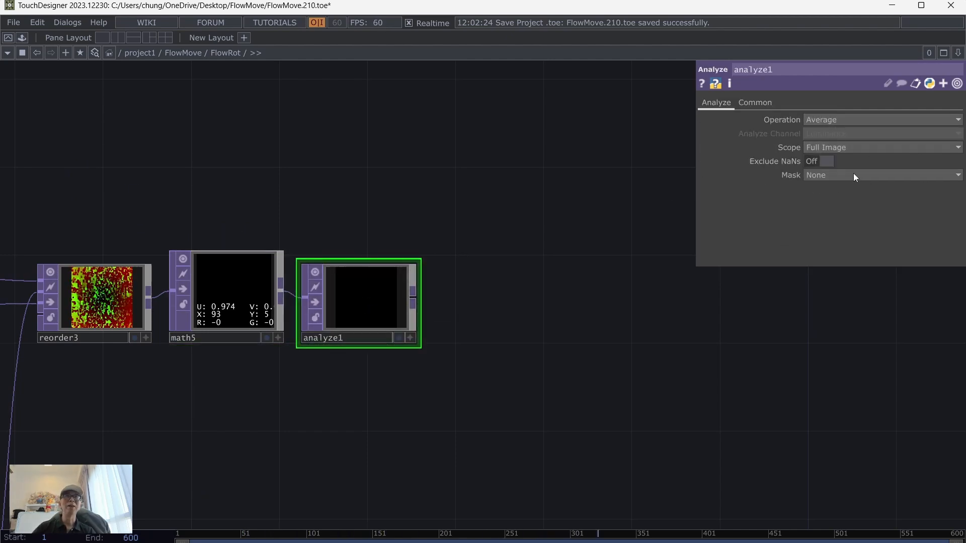
Check analyze1's common settings, keep its Operation on Average, and save the project
{"action": "left_click", "coordinate": [752, 103]}
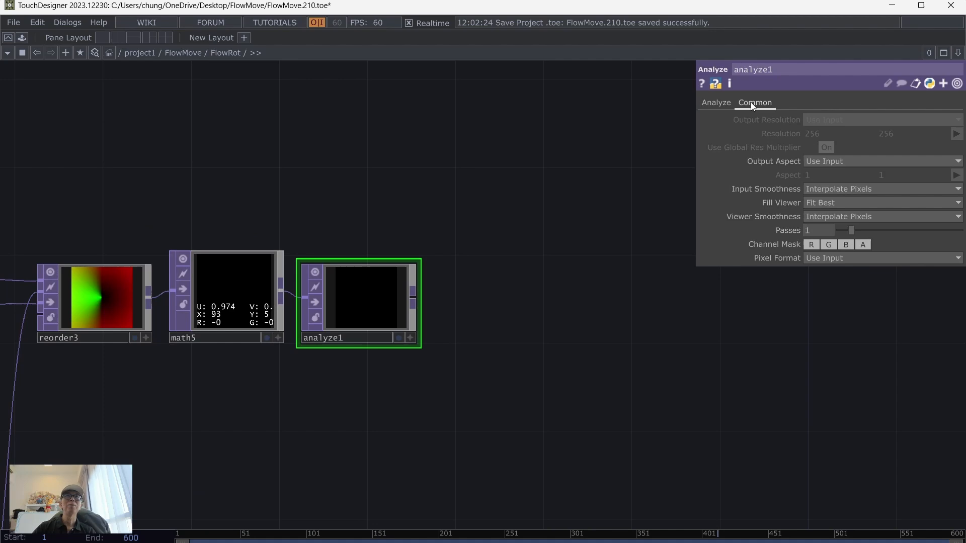
{"action": "left_click", "coordinate": [714, 103]}
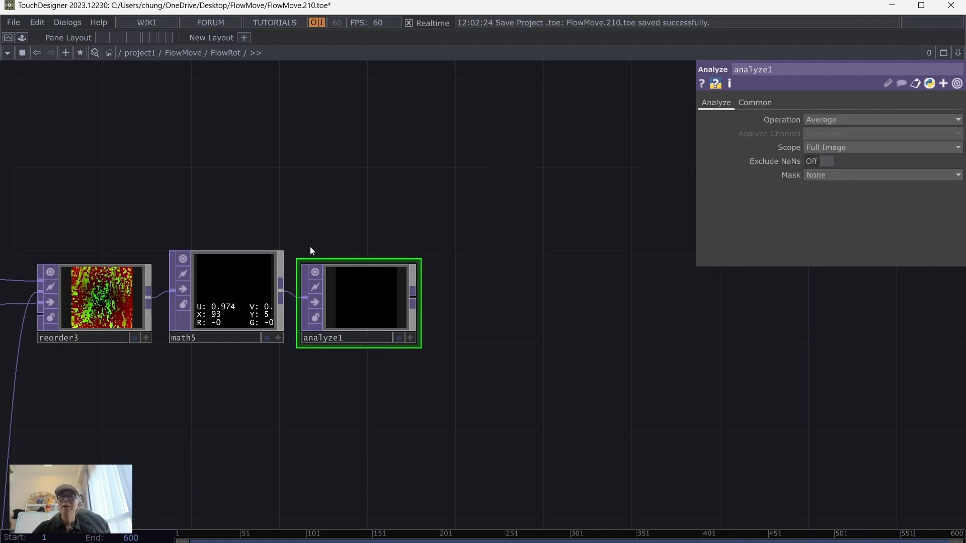
{"action": "left_click", "coordinate": [12, 23]}
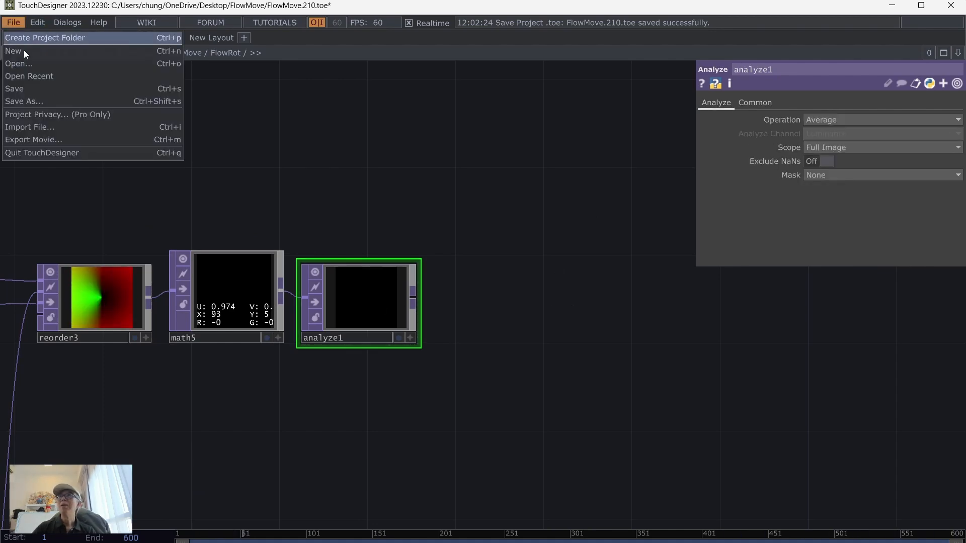
{"action": "left_click", "coordinate": [23, 90]}
Add a TOP to CHOP fed by the output of analyze1, placed just beyond it
{"action": "left_click", "coordinate": [412, 293]}
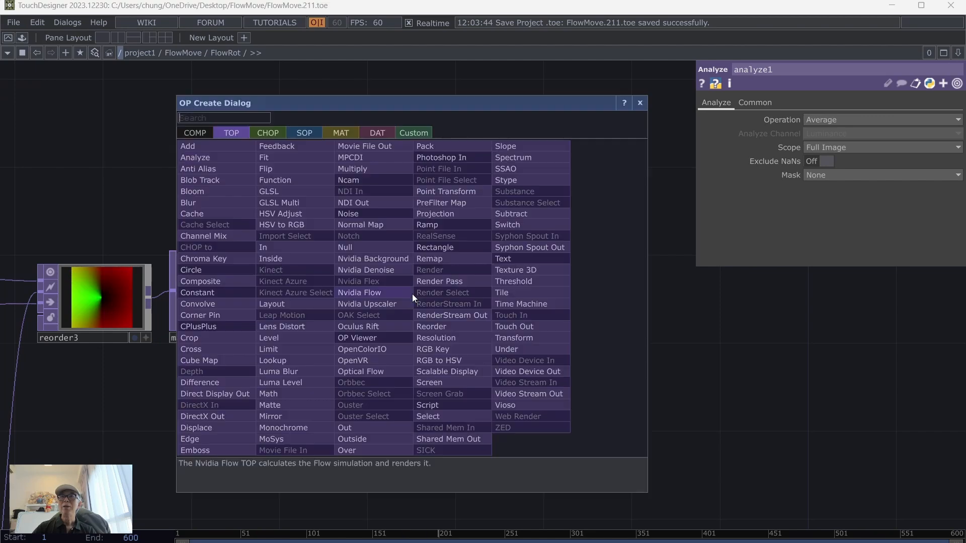
{"action": "left_click", "coordinate": [269, 133]}
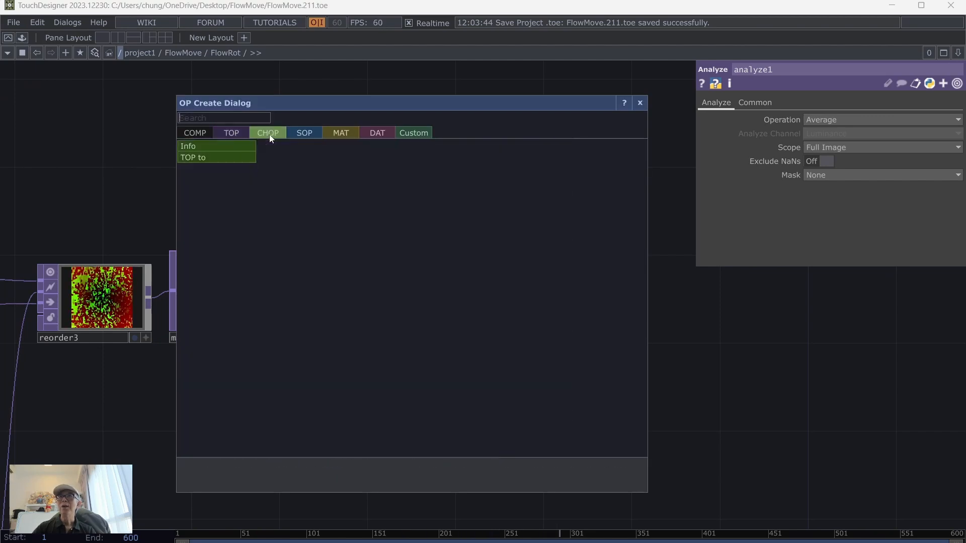
{"action": "left_click", "coordinate": [216, 155]}
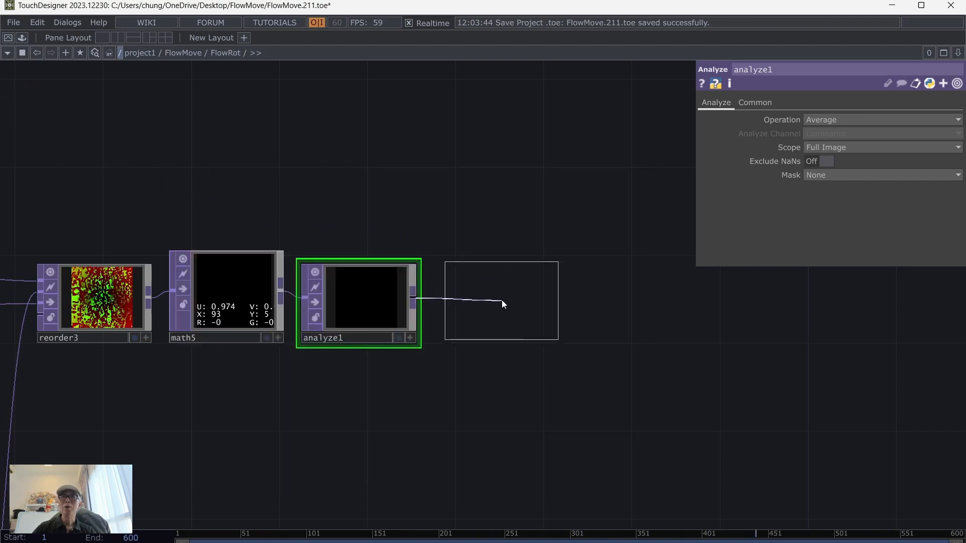
{"action": "left_click", "coordinate": [503, 302]}
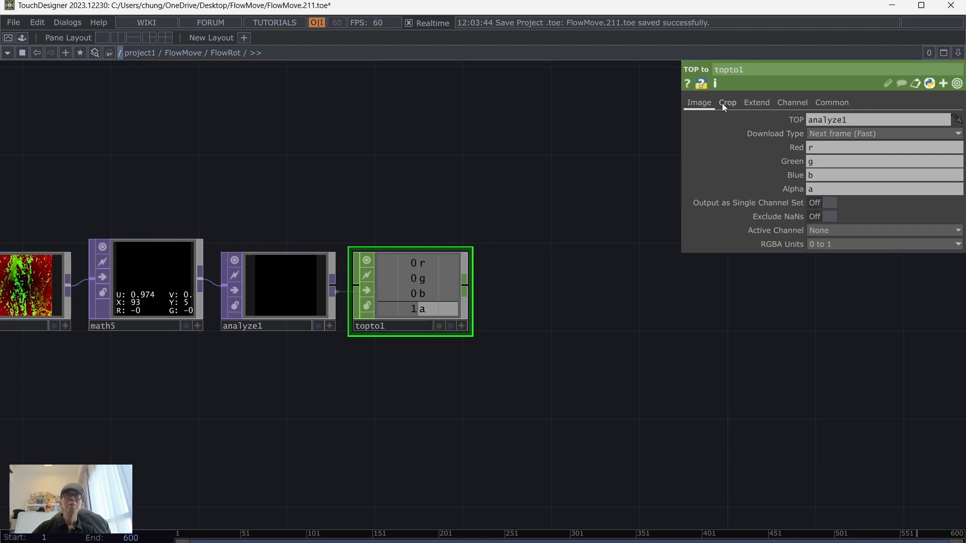
Set topto1's Crop to Full Image and its UV Units to Pixels
{"action": "left_click", "coordinate": [725, 103]}
{"action": "left_click", "coordinate": [819, 119]}
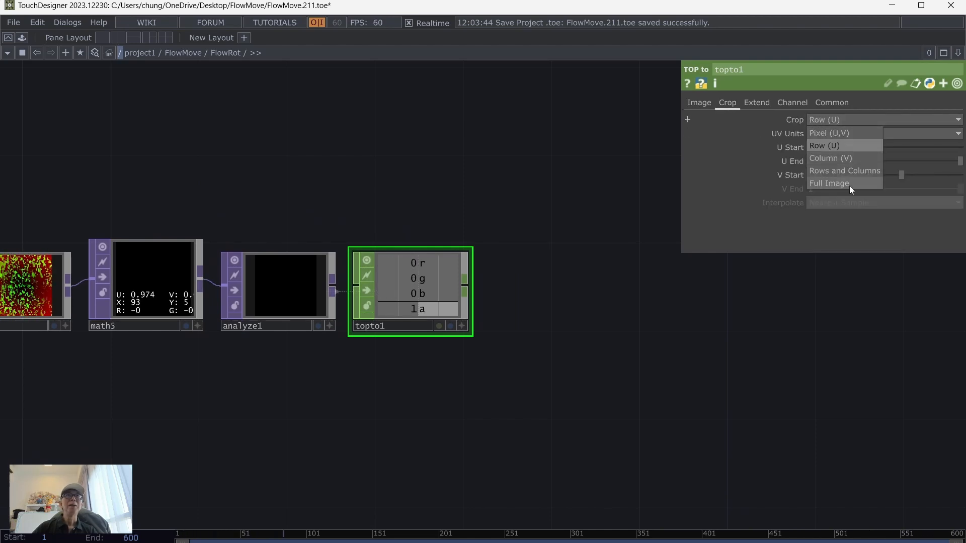
{"action": "left_click", "coordinate": [849, 186]}
{"action": "left_click", "coordinate": [840, 132]}
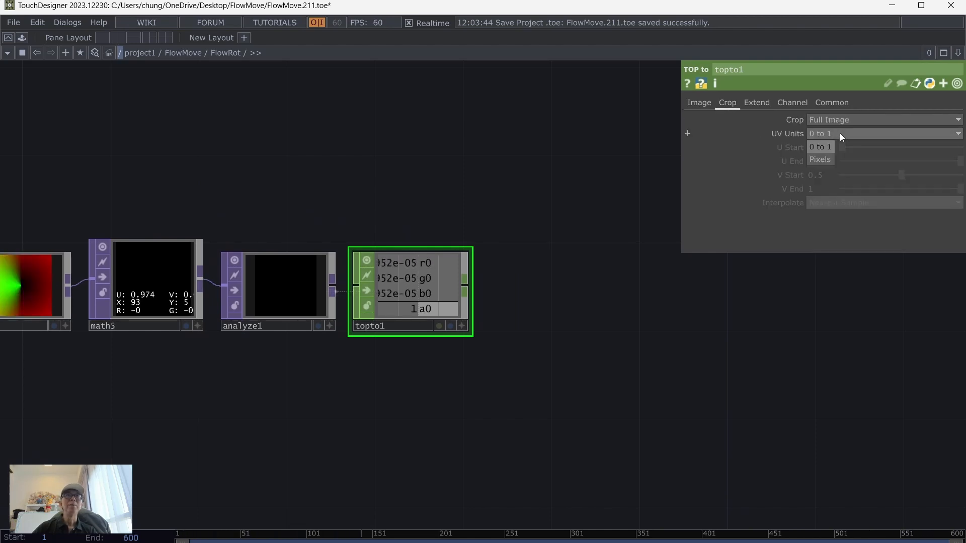
{"action": "left_click", "coordinate": [821, 159]}
Turn on topto1's Output as Single Channel Set and clear the Green, Blue and Alpha channel names, keeping only r
{"action": "left_click", "coordinate": [698, 103]}
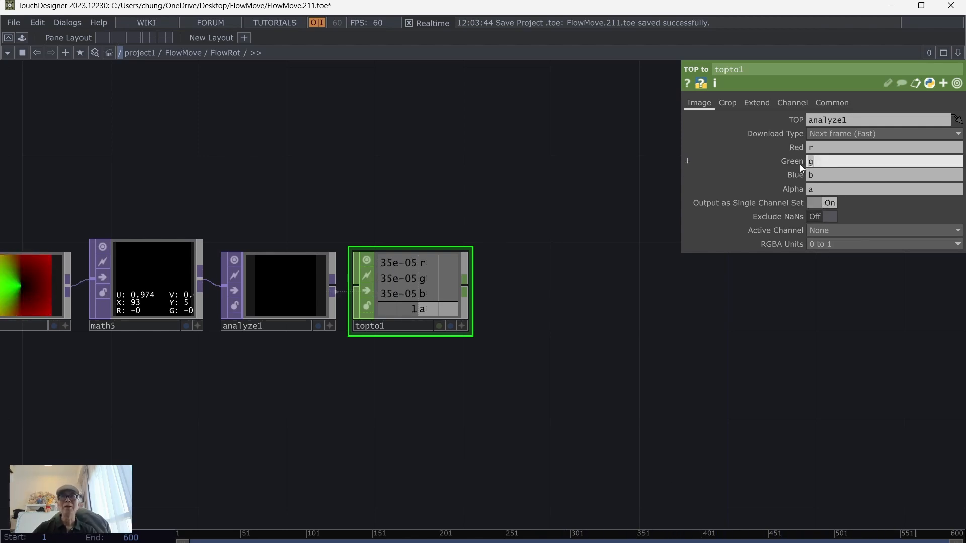
{"action": "left_click", "coordinate": [827, 162]}
{"action": "key", "text": "BackSpace"}
{"action": "left_click", "coordinate": [821, 175]}
{"action": "key", "text": "BackSpace"}
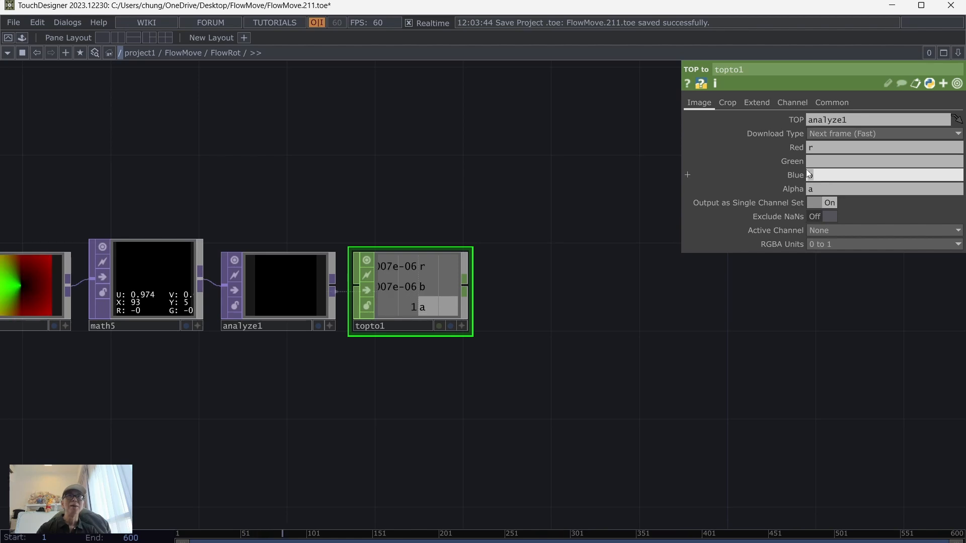
{"action": "left_click", "coordinate": [820, 190]}
{"action": "key", "text": "BackSpace"}
{"action": "key", "text": "Return"}
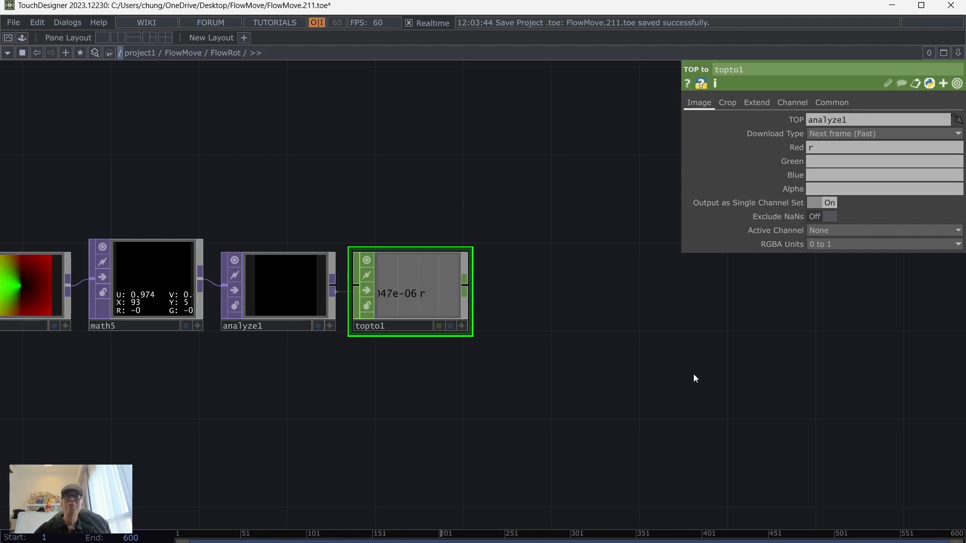
Add a Rename CHOP after topto1 and rename its channel to angle
{"action": "scroll", "coordinate": [631, 332], "scroll_direction": "up", "scroll_amount": 2}
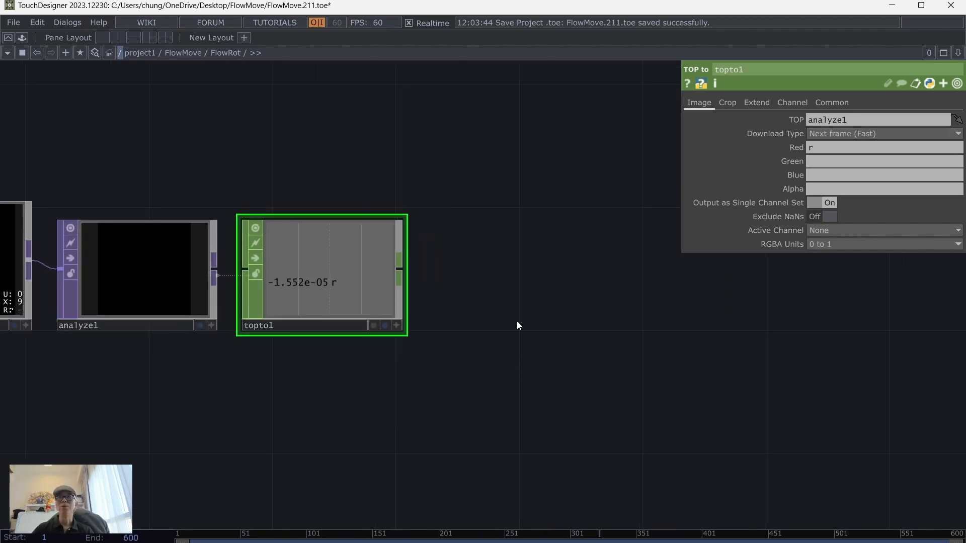
{"action": "right_click", "coordinate": [401, 267]}
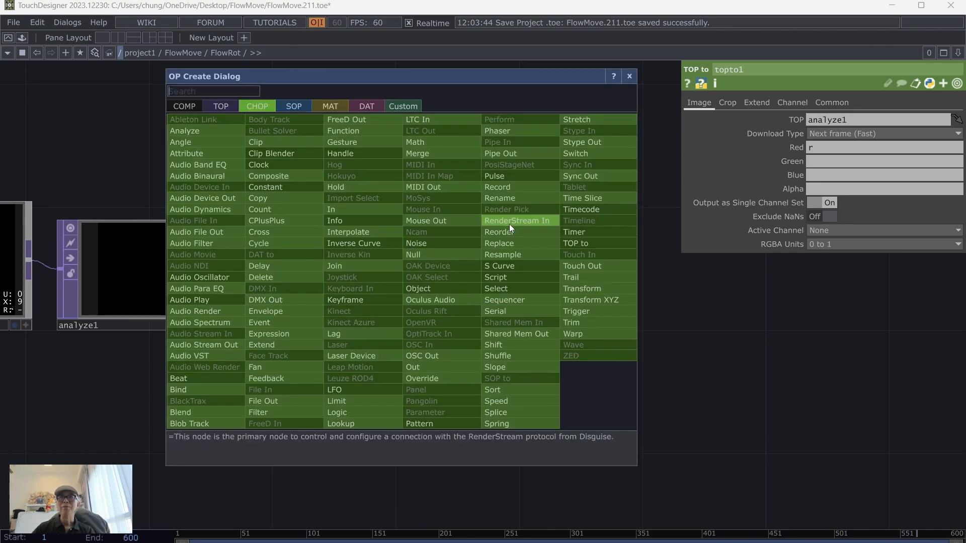
{"action": "left_click", "coordinate": [514, 198]}
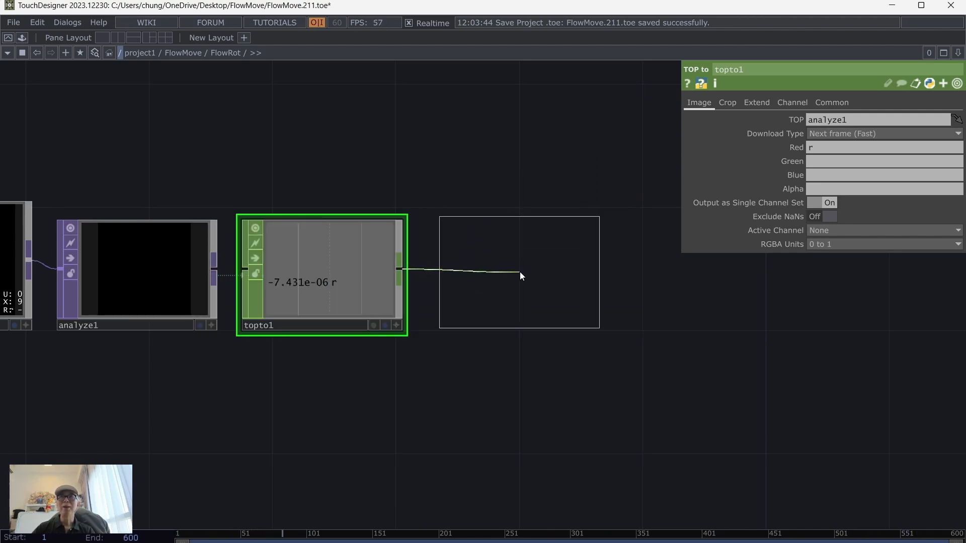
{"action": "left_click", "coordinate": [505, 275]}
{"action": "left_click", "coordinate": [795, 134]}
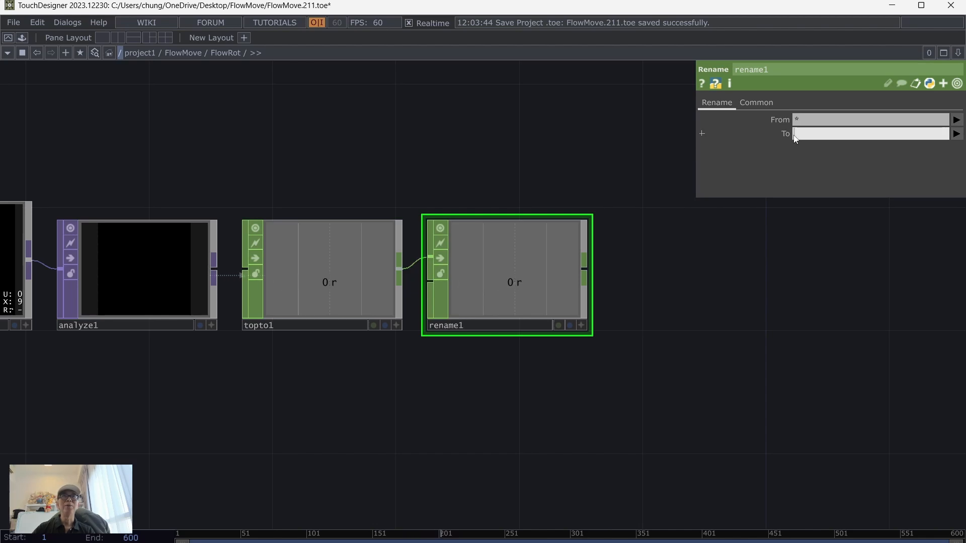
{"action": "type", "text": "angle"}
{"action": "key", "text": "Return"}
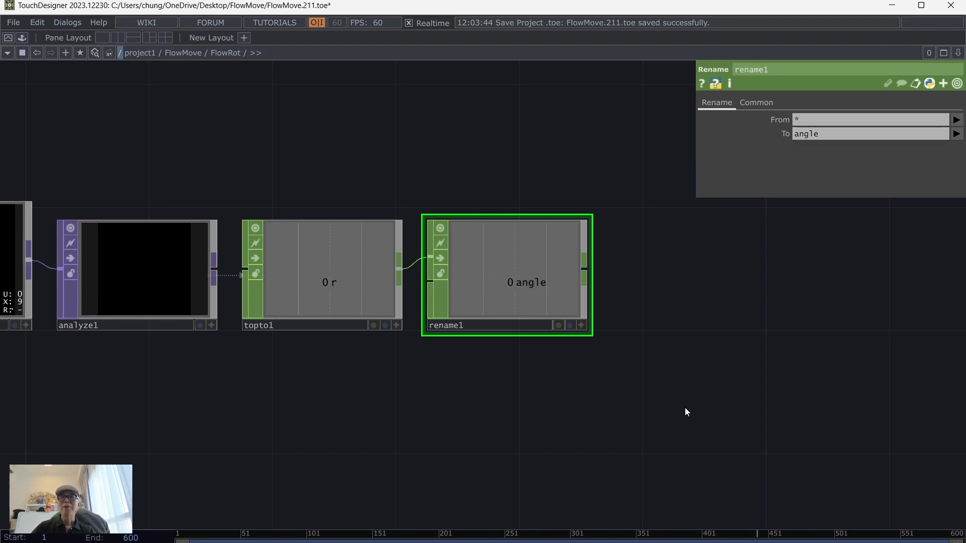
Add a Math CHOP fed by the output of rename1, placed just beyond it
{"action": "left_click_drag", "start_coordinate": [684, 407], "coordinate": [638, 454]}
{"action": "scroll", "coordinate": [535, 431], "scroll_direction": "up", "scroll_amount": 2}
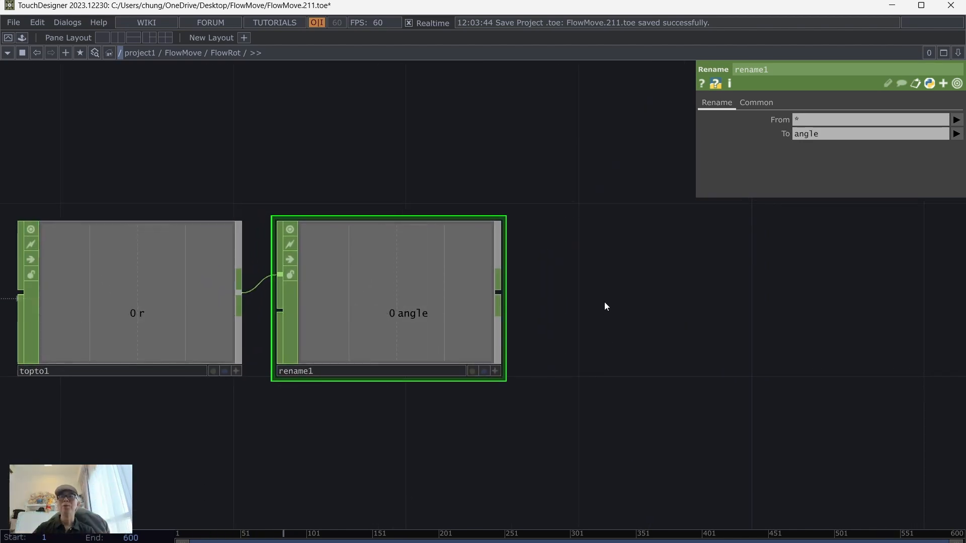
{"action": "scroll", "coordinate": [605, 302], "scroll_direction": "down", "scroll_amount": 2}
{"action": "left_click_drag", "start_coordinate": [651, 364], "coordinate": [432, 313]}
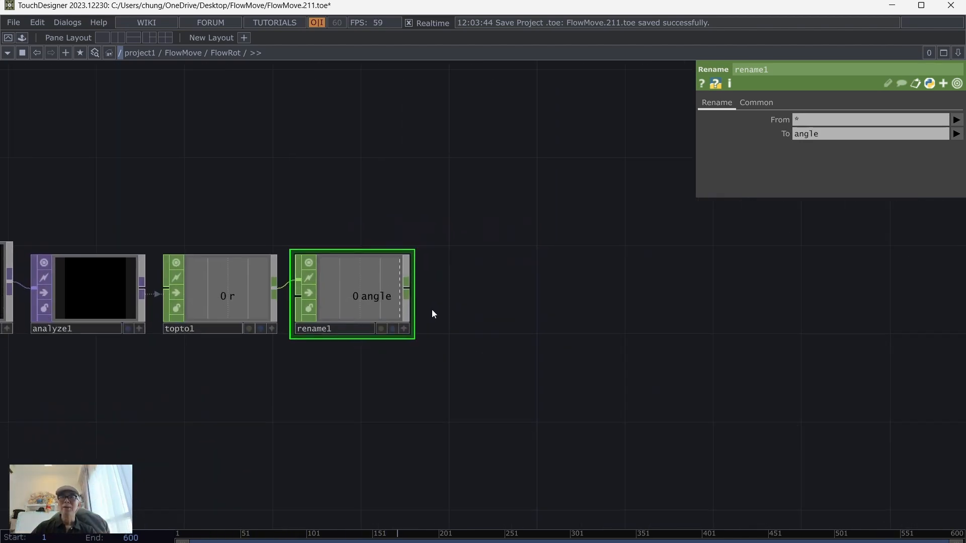
{"action": "right_click", "coordinate": [410, 288]}
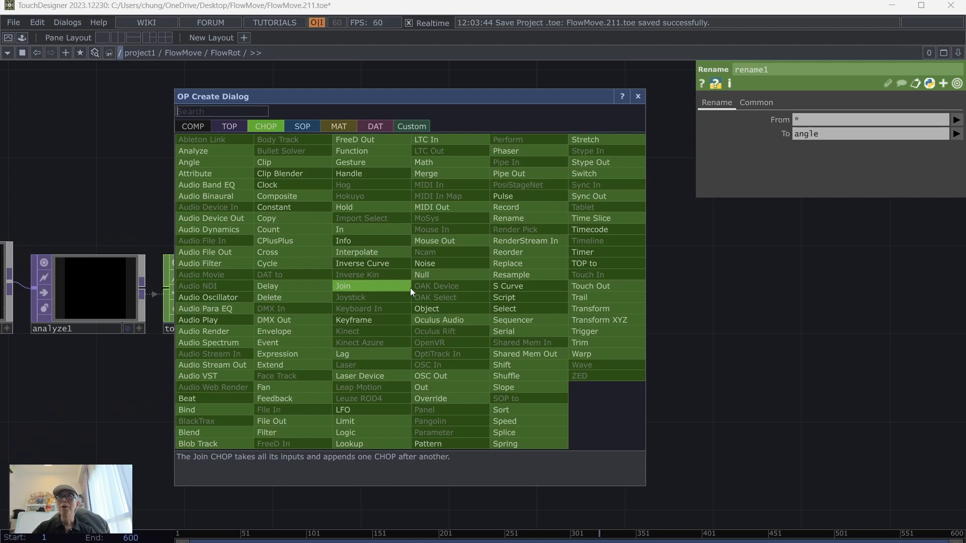
{"action": "key", "text": "Escape"}
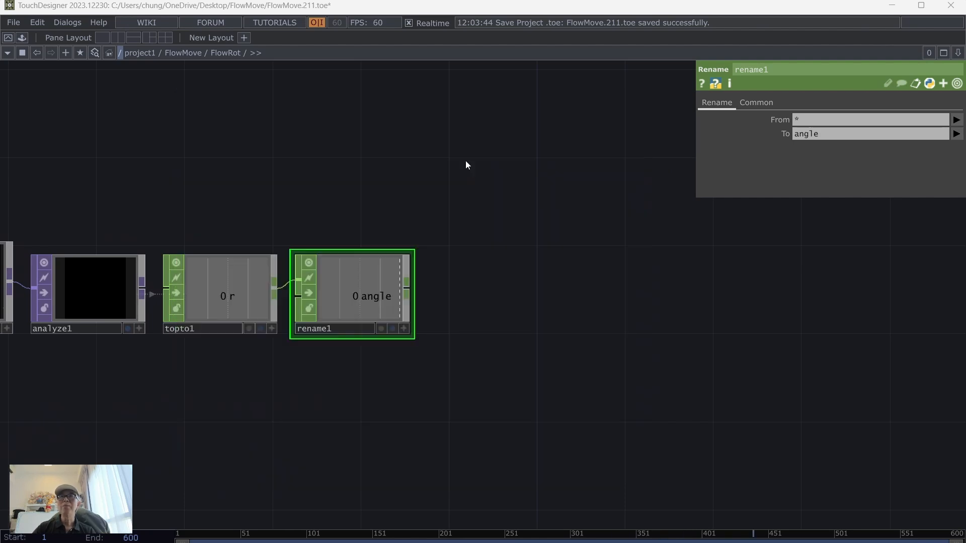
{"action": "left_click", "coordinate": [488, 294]}
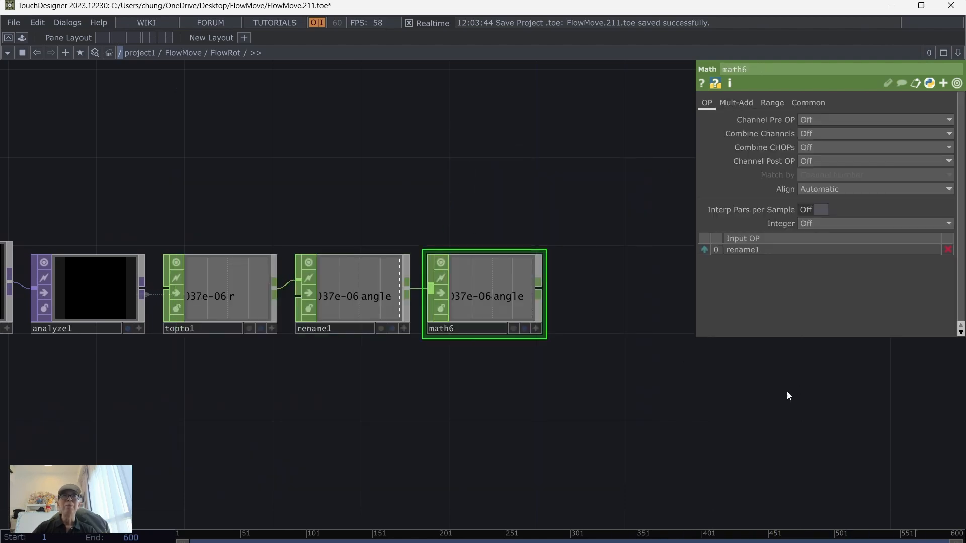
Set math6's Multiply to 10000 to scale up the angle channel
{"action": "left_click", "coordinate": [733, 103]}
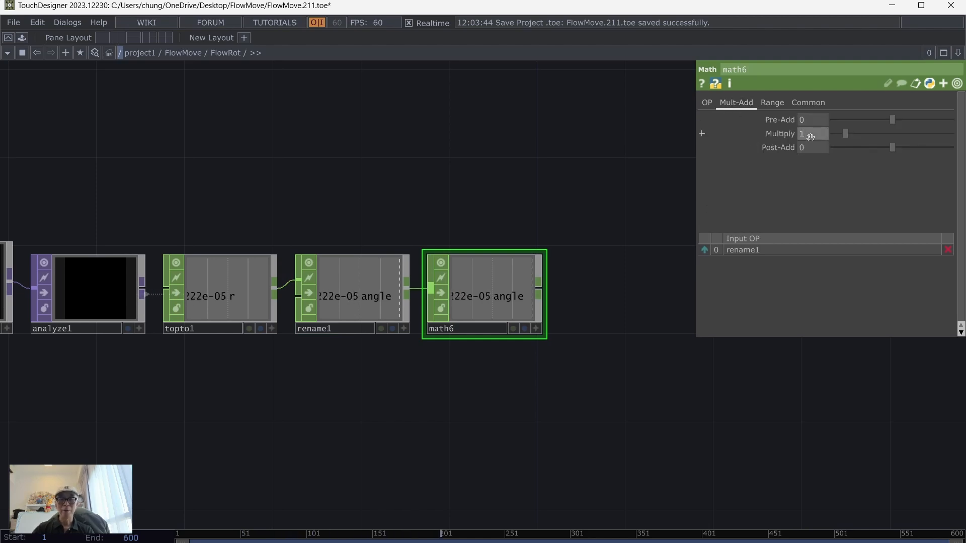
{"action": "key", "text": "Return"}
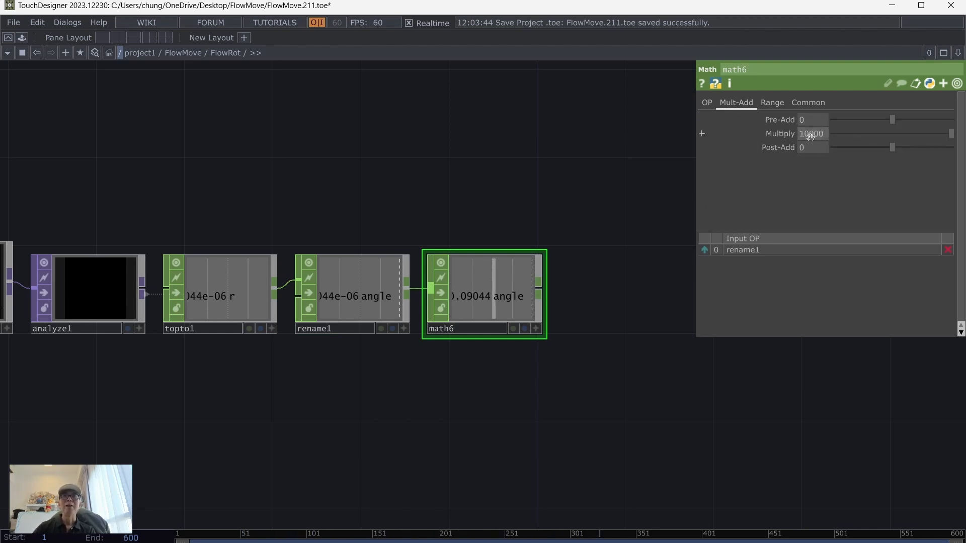
{"action": "scroll", "coordinate": [644, 395], "scroll_direction": "up", "scroll_amount": 3}
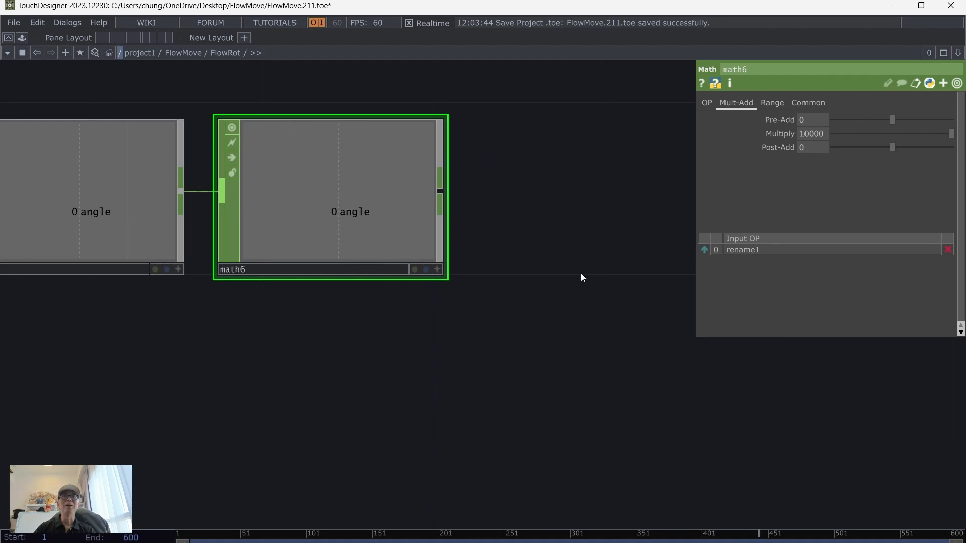
{"action": "left_click_drag", "start_coordinate": [579, 276], "coordinate": [690, 384]}
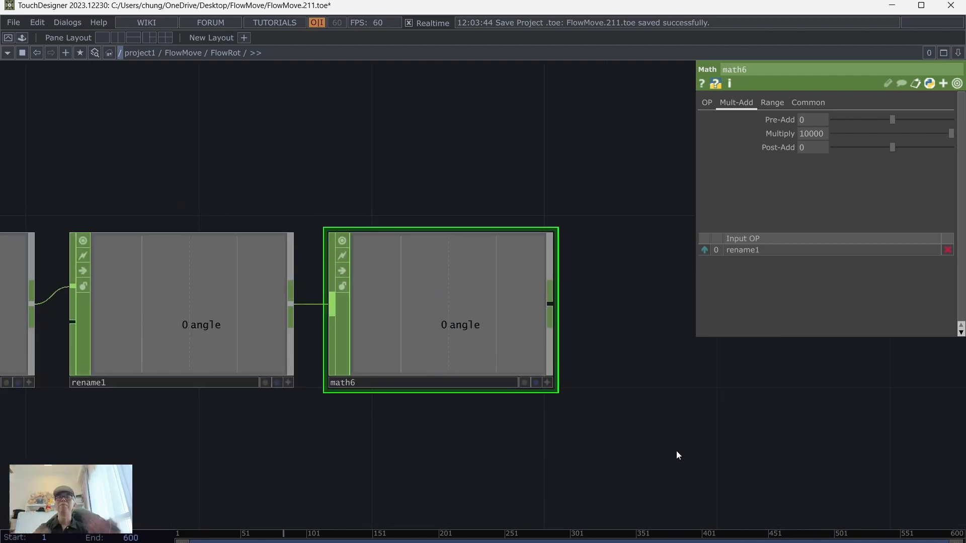
Add a Filter CHOP fed by the output of math6, placed just beyond it
{"action": "scroll", "coordinate": [651, 425], "scroll_direction": "down", "scroll_amount": 2}
{"action": "left_click_drag", "start_coordinate": [676, 424], "coordinate": [450, 354]}
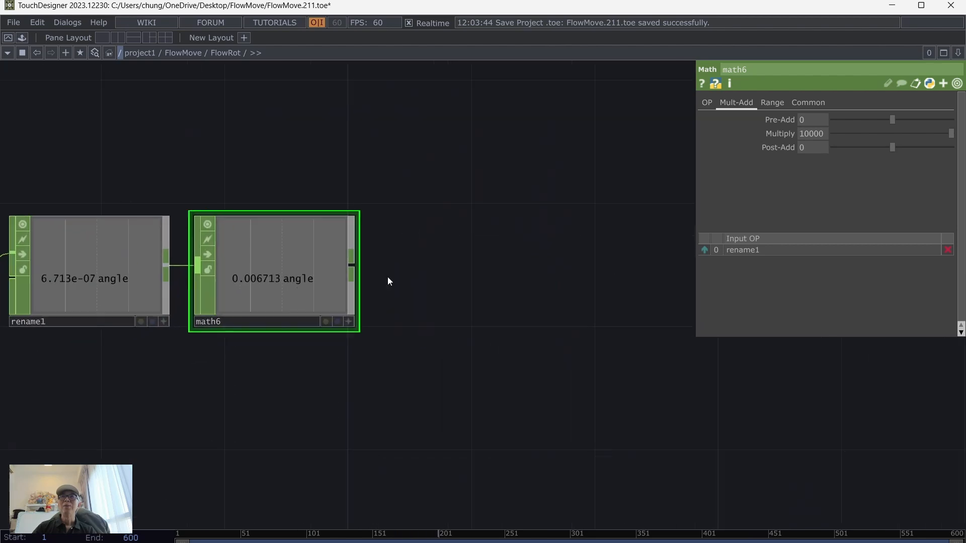
{"action": "right_click", "coordinate": [354, 267]}
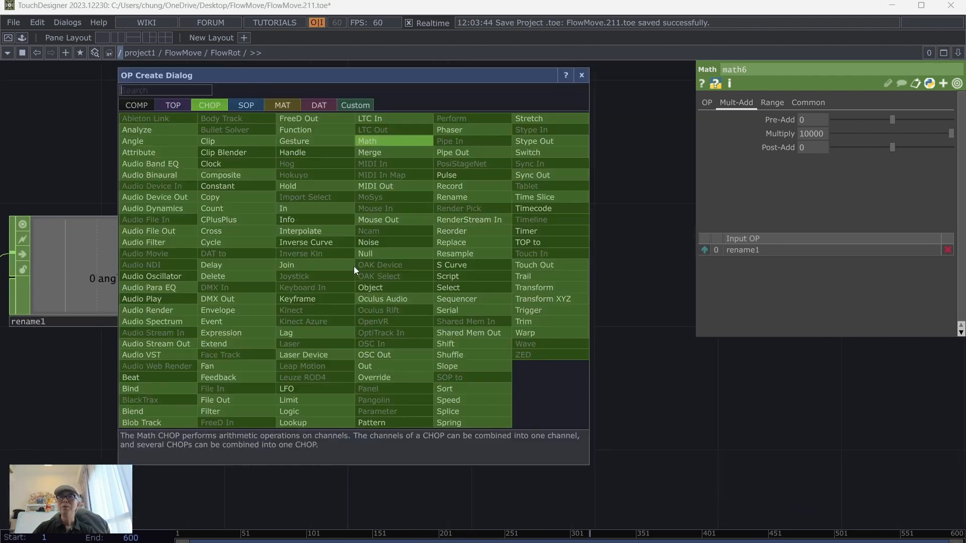
{"action": "left_click", "coordinate": [256, 412]}
{"action": "left_click", "coordinate": [484, 267]}
{"action": "scroll", "coordinate": [631, 367], "scroll_direction": "down", "scroll_amount": 3}
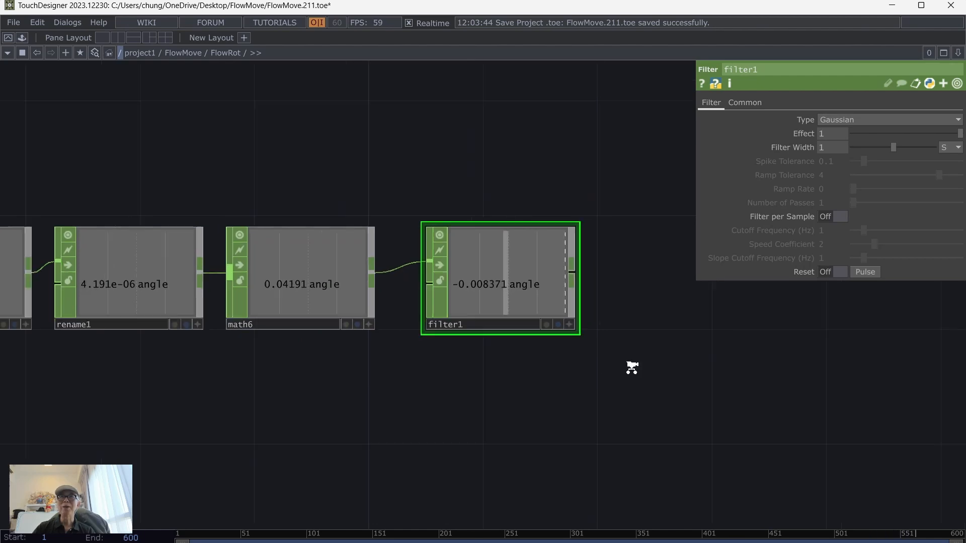
Move out1 beyond filter1, connected to filter1's output, and save the project
{"action": "scroll", "coordinate": [632, 367], "scroll_direction": "down", "scroll_amount": 5}
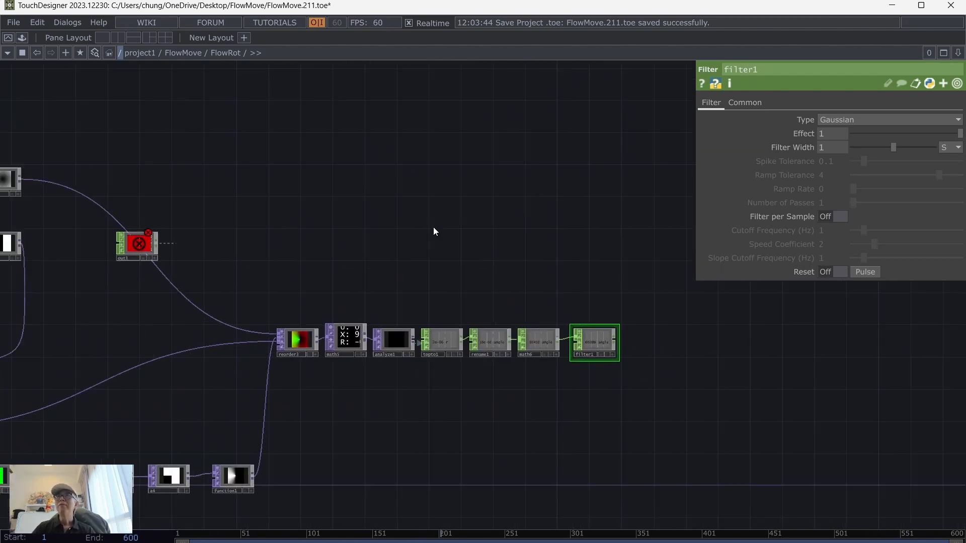
{"action": "left_click_drag", "start_coordinate": [151, 244], "coordinate": [650, 340]}
{"action": "left_click_drag", "start_coordinate": [274, 218], "coordinate": [560, 123]}
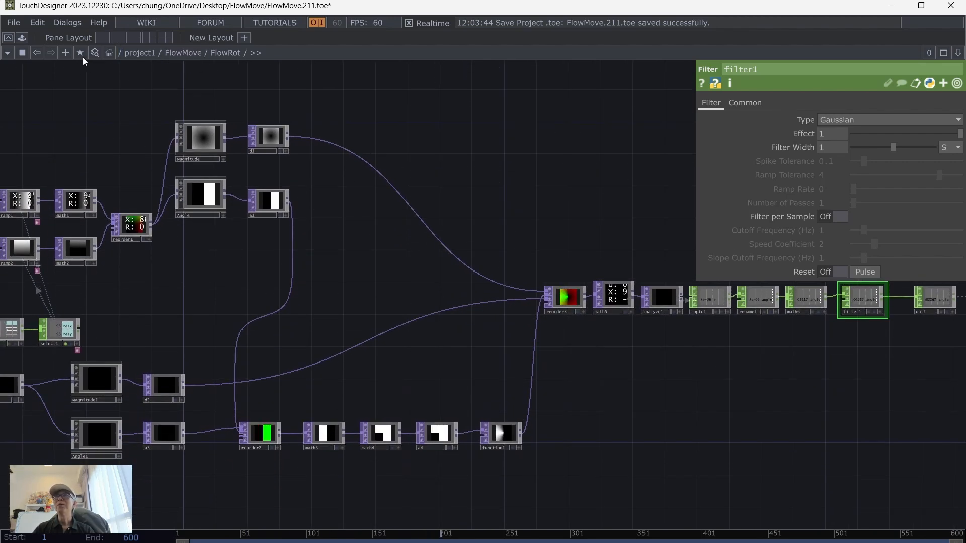
{"action": "left_click", "coordinate": [6, 26]}
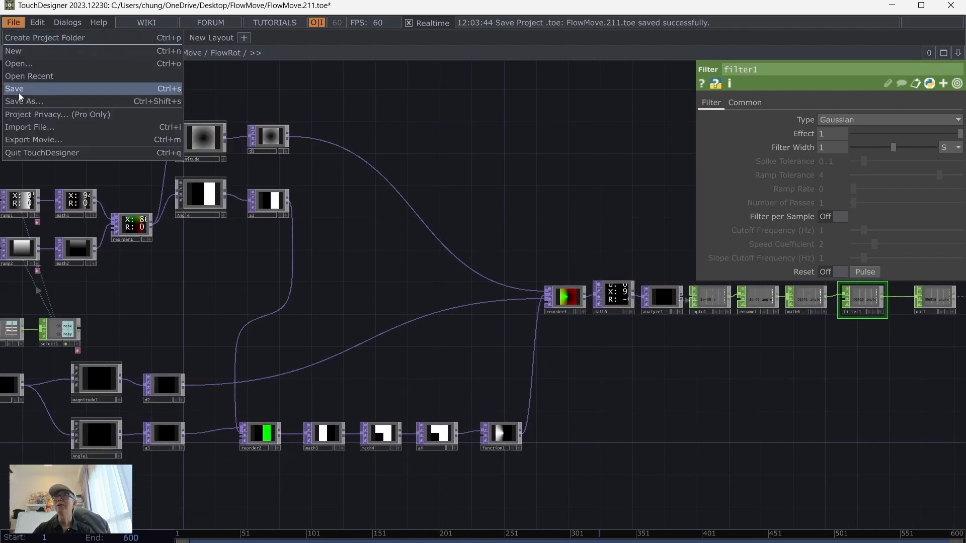
{"action": "left_click", "coordinate": [19, 93]}
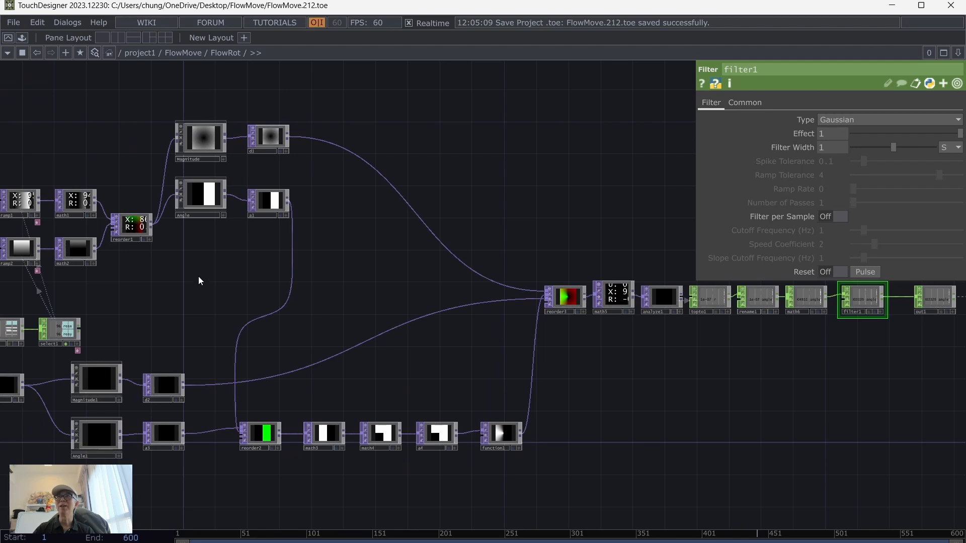
Review the whole FlowRot network, from the ramps and flow input through to out1
{"action": "scroll", "coordinate": [248, 295], "scroll_direction": "down", "scroll_amount": 5}
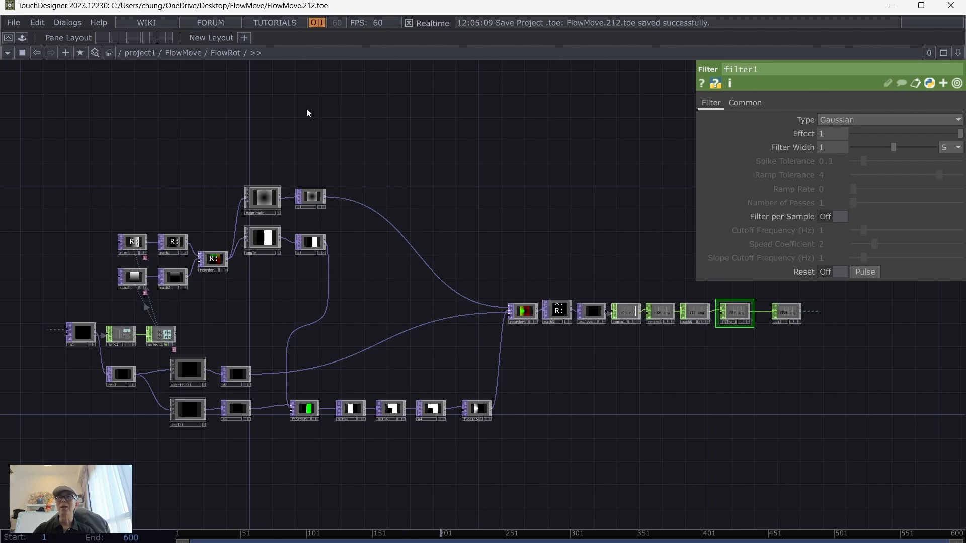
{"action": "scroll", "coordinate": [306, 107], "scroll_direction": "up", "scroll_amount": 2}
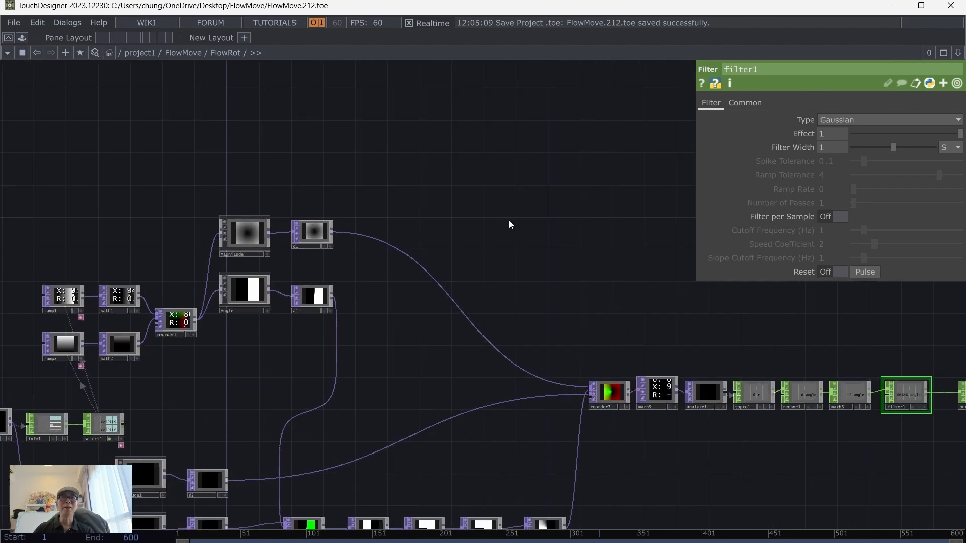
{"action": "left_click_drag", "start_coordinate": [509, 224], "coordinate": [465, 147]}
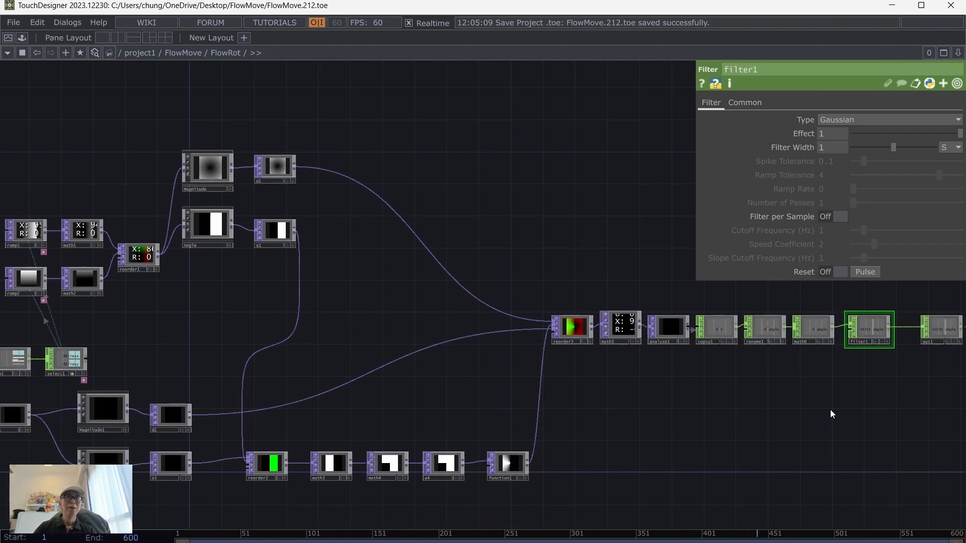
{"action": "left_click_drag", "start_coordinate": [831, 414], "coordinate": [543, 400]}
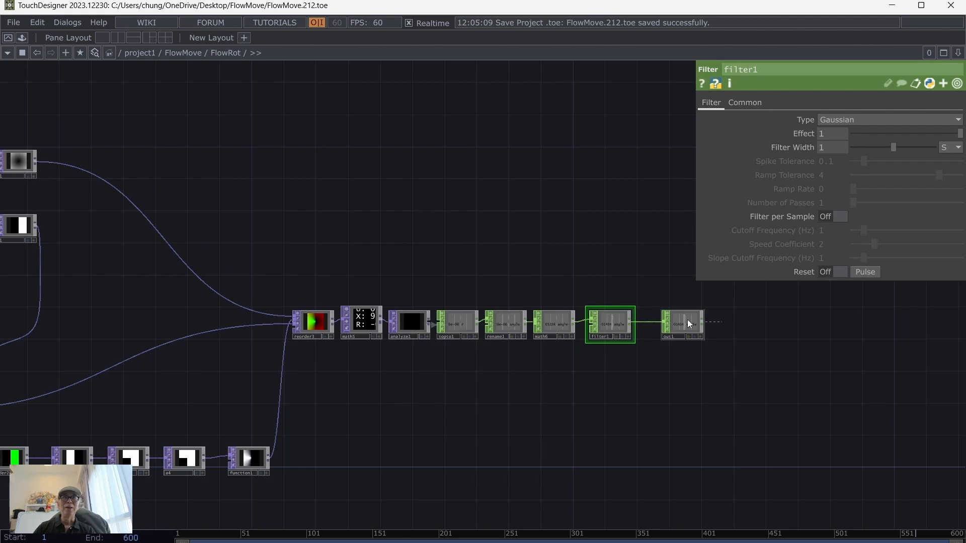
{"action": "left_click", "coordinate": [687, 319]}
{"action": "key", "text": "p"}
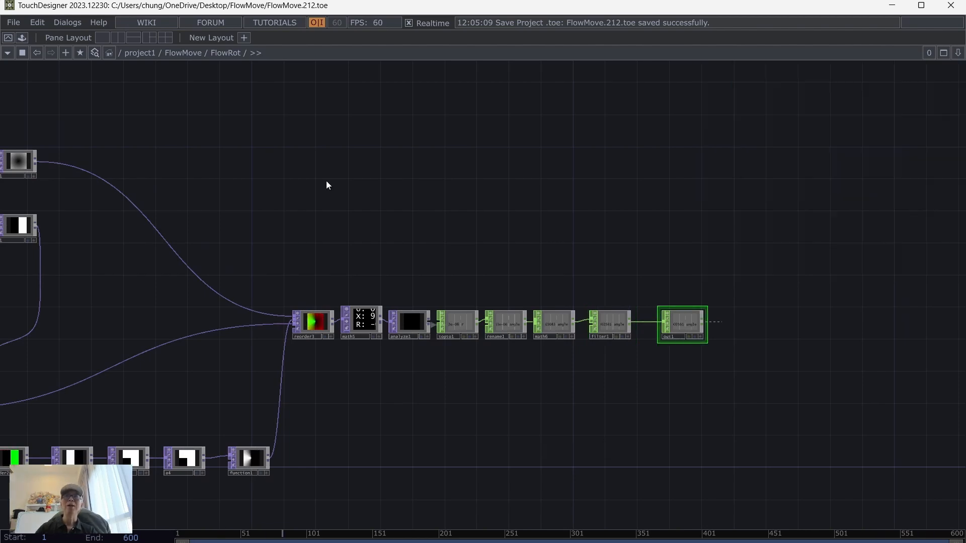
{"action": "left_click_drag", "start_coordinate": [371, 180], "coordinate": [589, 192]}
{"action": "left_click_drag", "start_coordinate": [354, 127], "coordinate": [424, 115]}
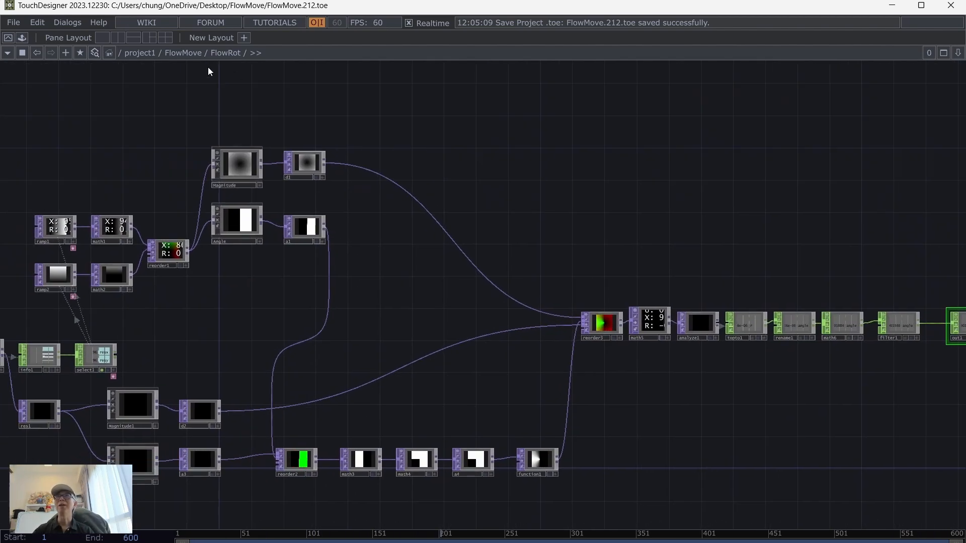
Return to the FlowMove network, save the project and delete the constant2 CHOP
{"action": "left_click", "coordinate": [183, 53]}
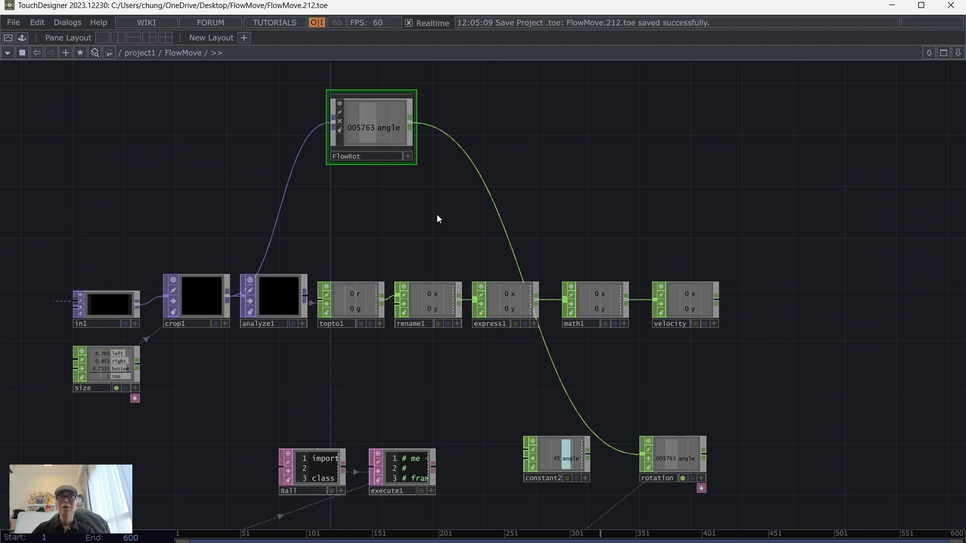
{"action": "left_click_drag", "start_coordinate": [436, 218], "coordinate": [490, 218]}
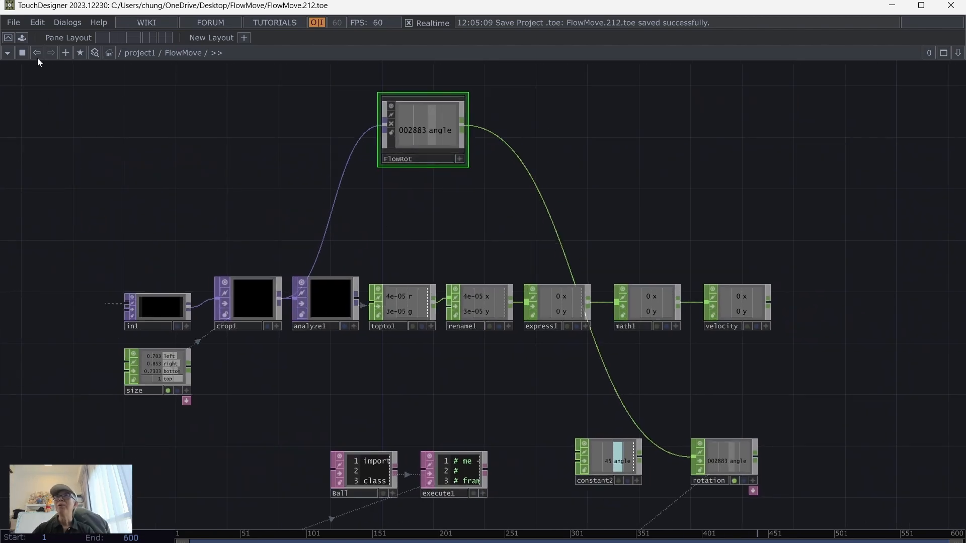
{"action": "left_click", "coordinate": [13, 22]}
{"action": "left_click", "coordinate": [25, 88]}
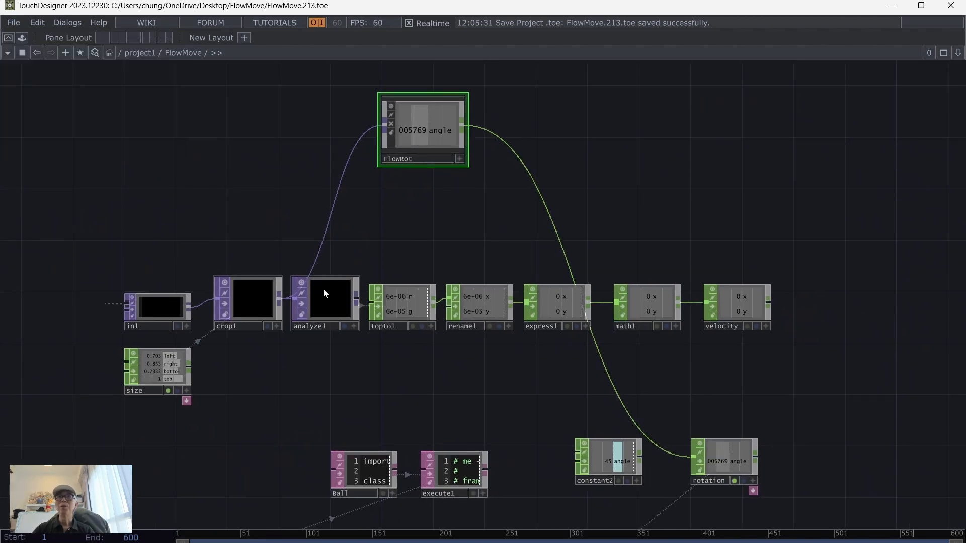
{"action": "left_click_drag", "start_coordinate": [619, 463], "coordinate": [539, 413]}
{"action": "key", "text": "Delete"}
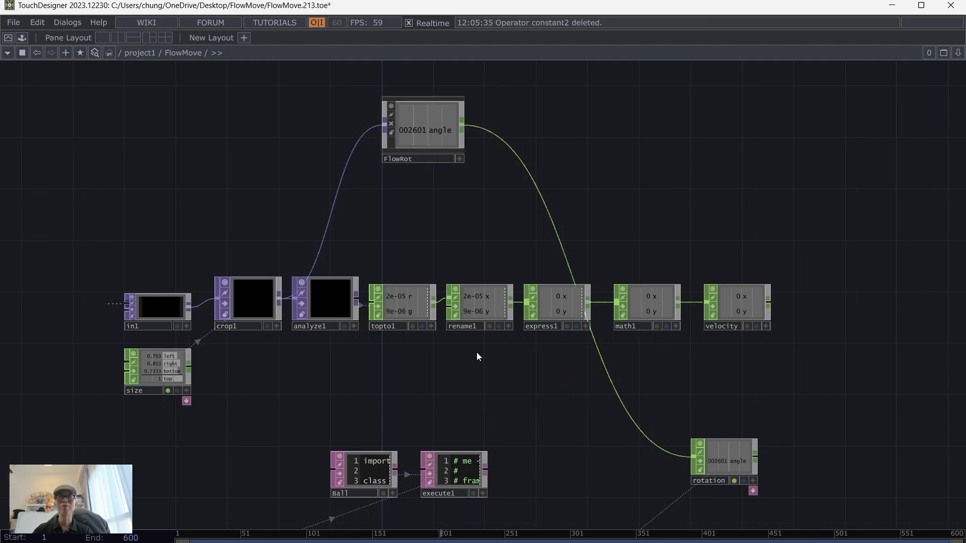
Go up to project1, pulse Initialize on FlowMove and enter perform mode to test the ball's rotation
{"action": "left_click", "coordinate": [142, 51]}
{"action": "key", "text": "p"}
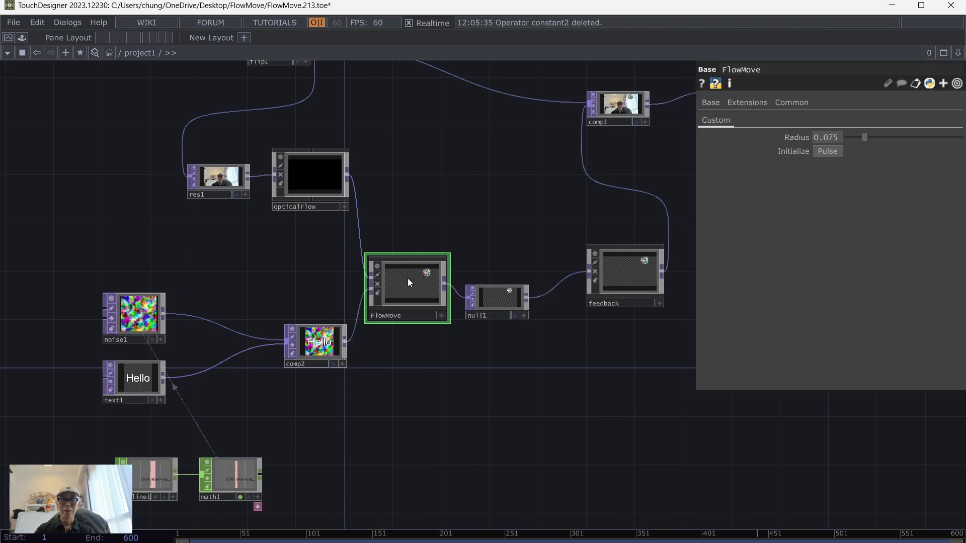
{"action": "left_click", "coordinate": [827, 151]}
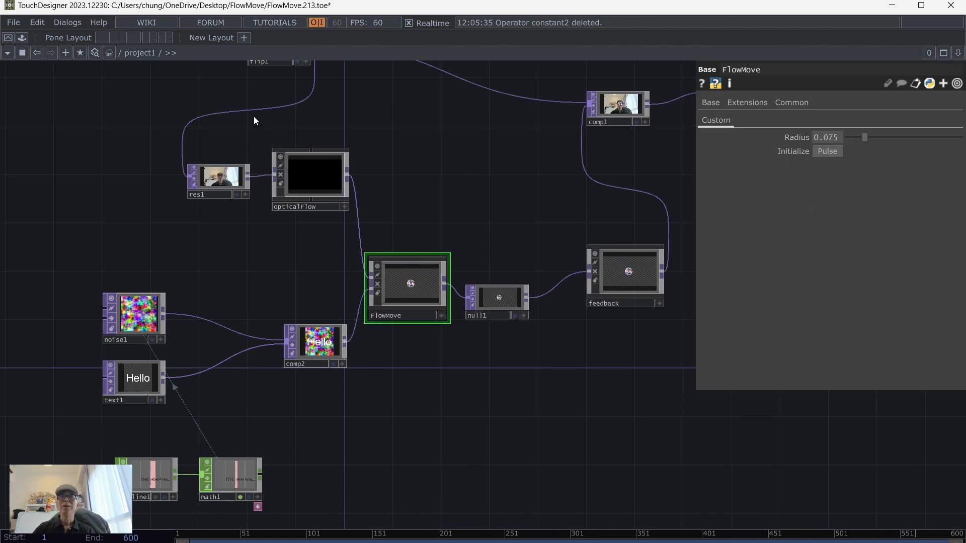
{"action": "left_click", "coordinate": [8, 39]}
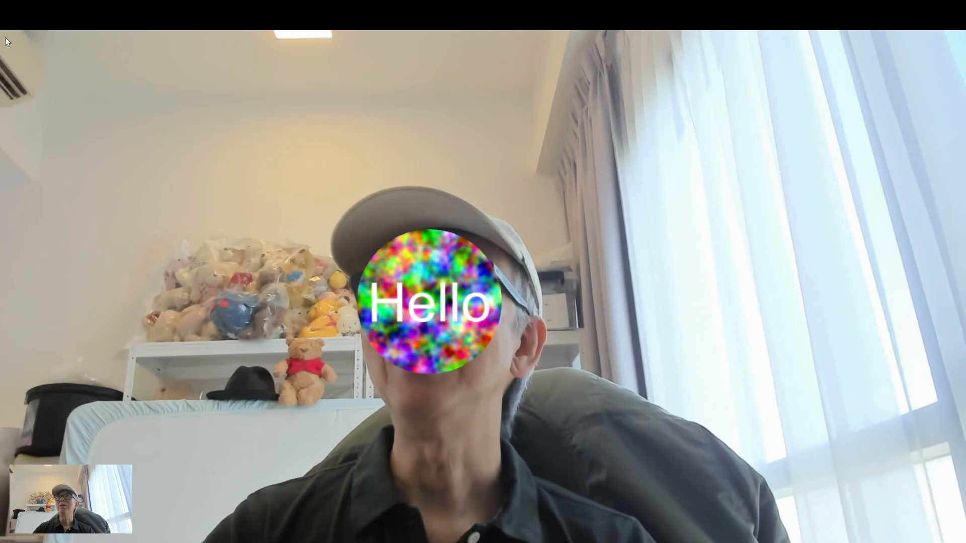